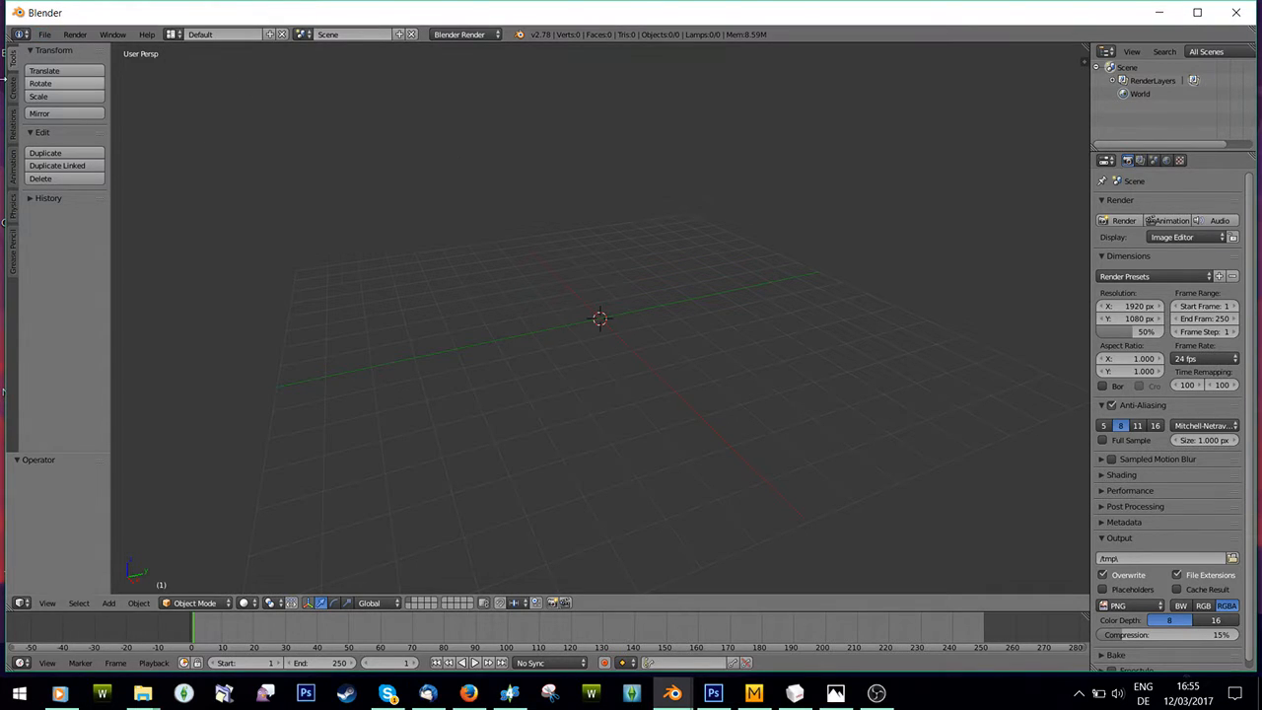
- Split the 3D view into two side-by-side viewports of roughly equal width
{"action": "left_click", "coordinate": [46, 35]}
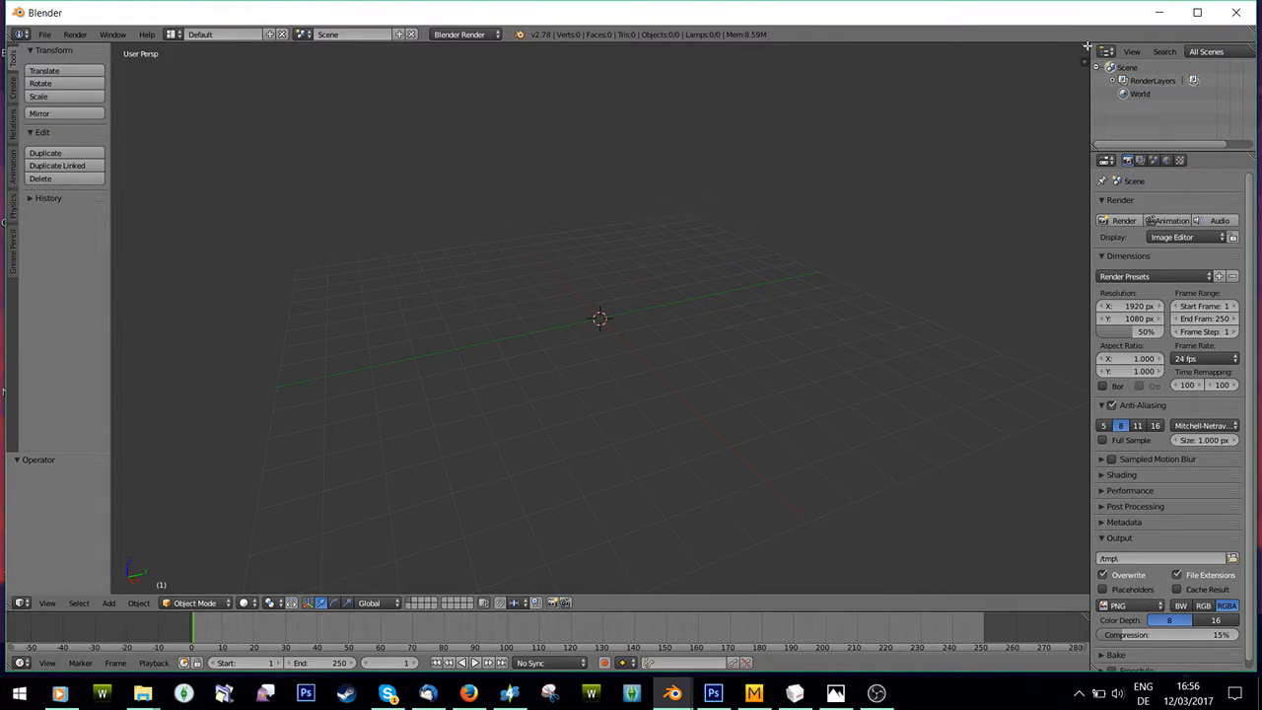
{"action": "left_click_drag", "start_coordinate": [1085, 46], "coordinate": [580, 148]}
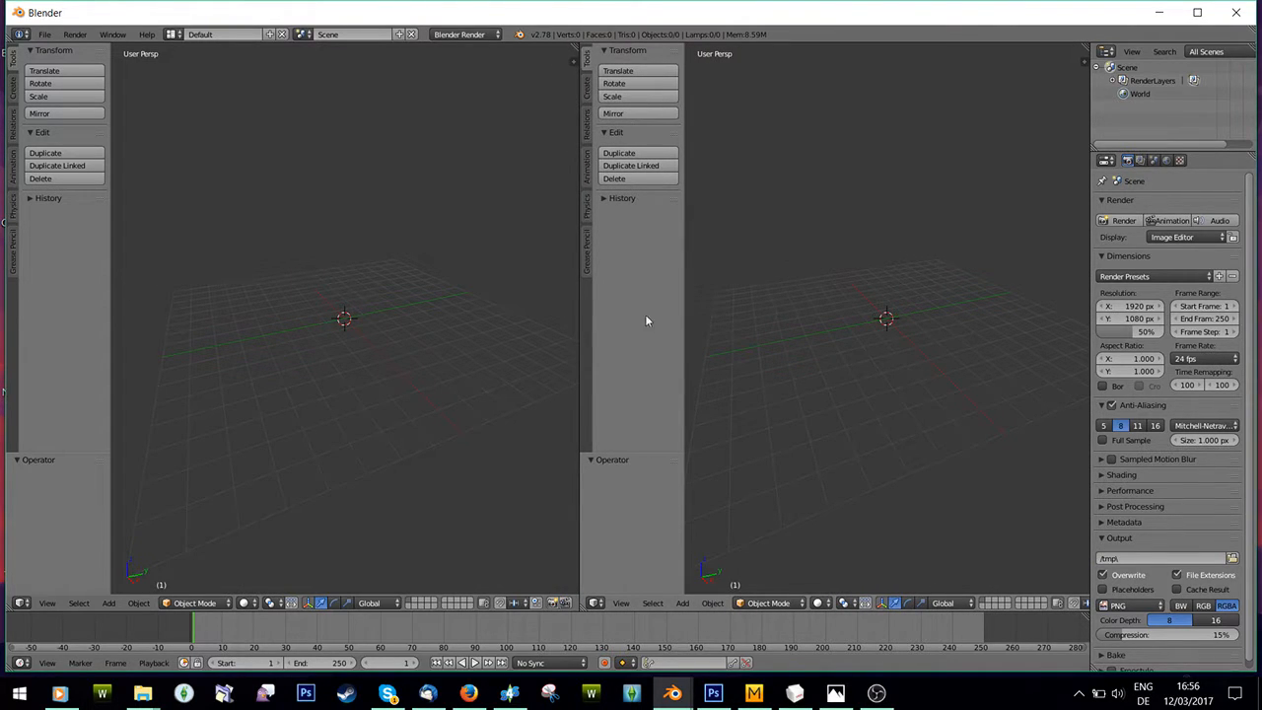
{"action": "left_click_drag", "start_coordinate": [578, 302], "coordinate": [564, 303]}
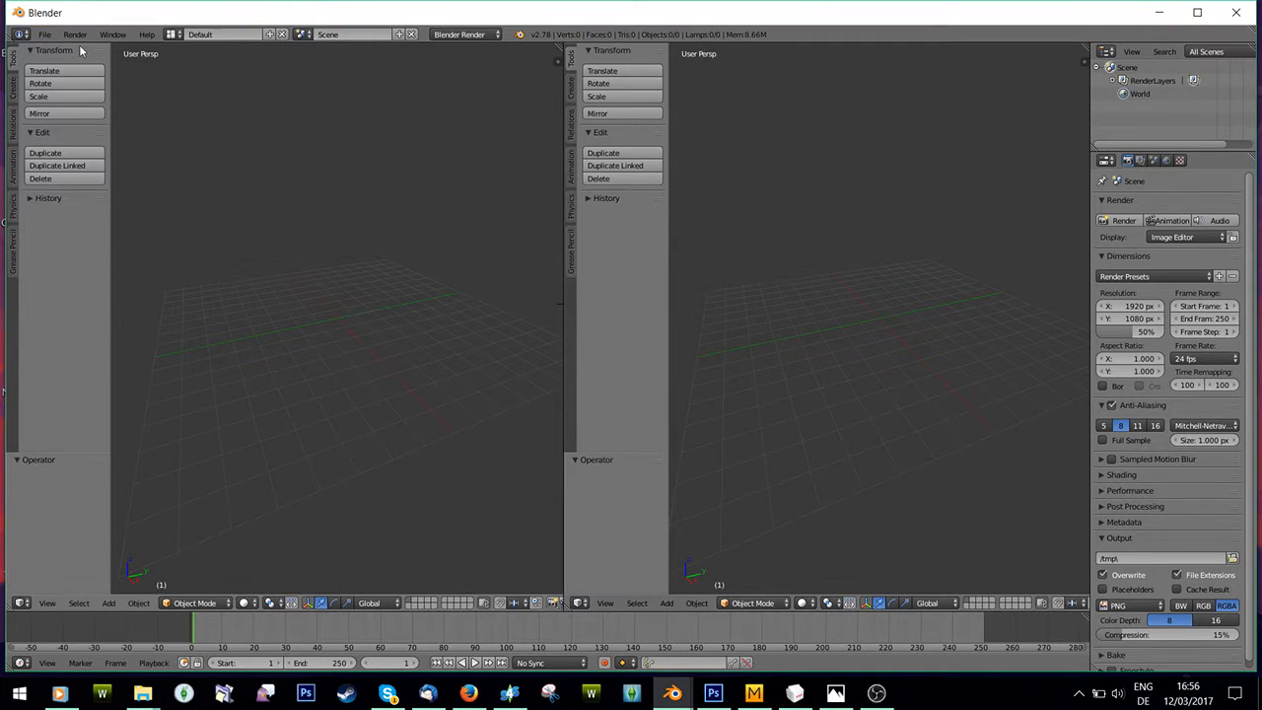
- Import the dress mesh Fairy3.obj in Wavefront format from the Projects\Child\Fairy folder
{"action": "left_click", "coordinate": [44, 35]}
{"action": "mouse_move", "coordinate": [146, 272]}
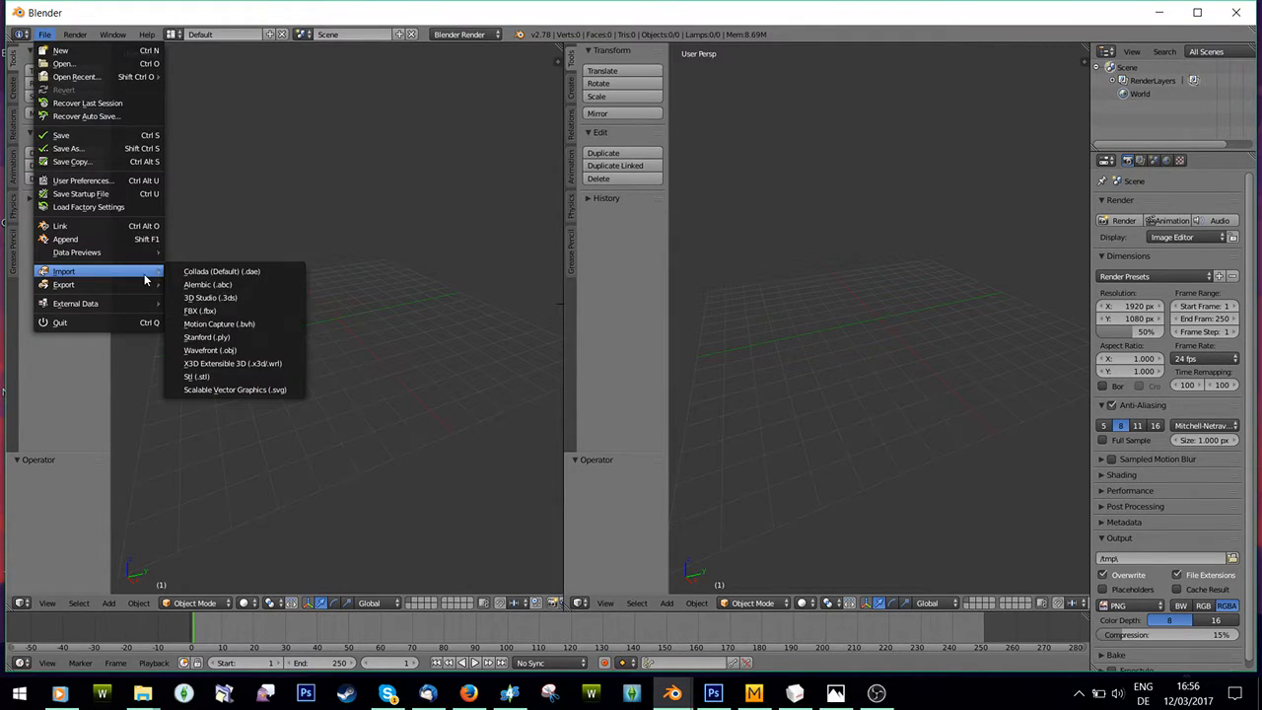
{"action": "left_click", "coordinate": [207, 353]}
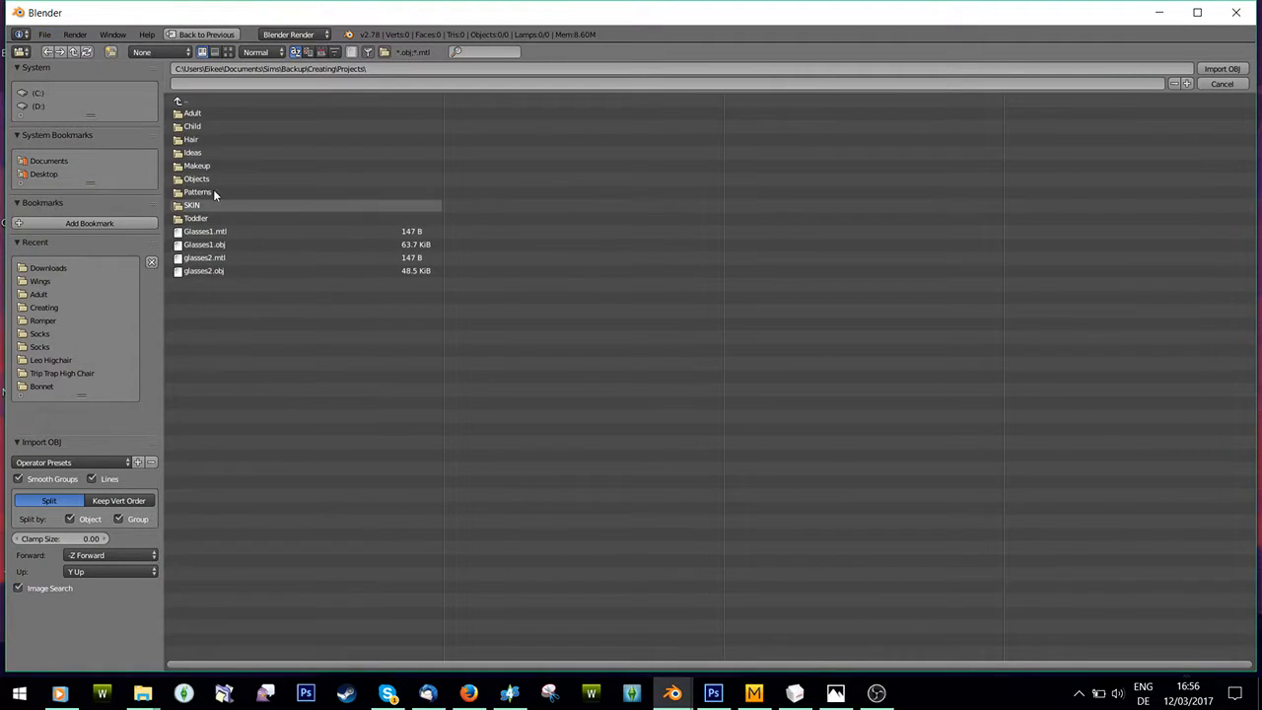
{"action": "left_click", "coordinate": [207, 126]}
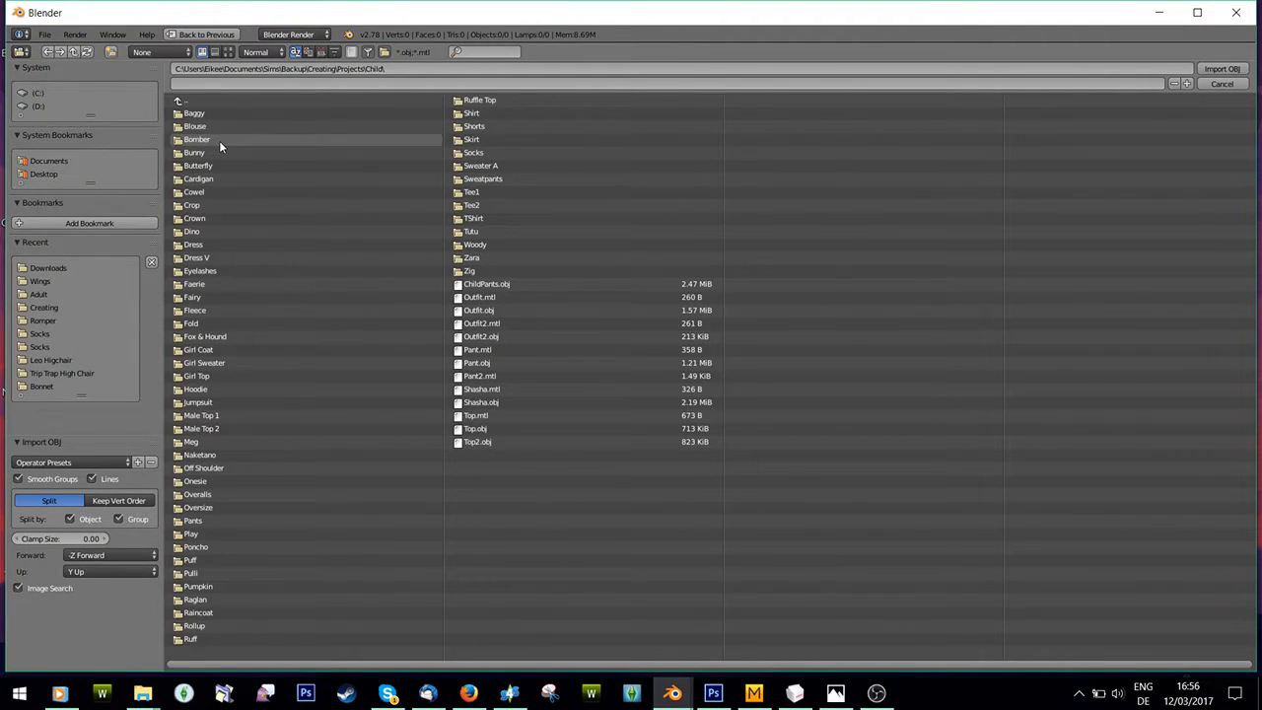
{"action": "left_click", "coordinate": [195, 298]}
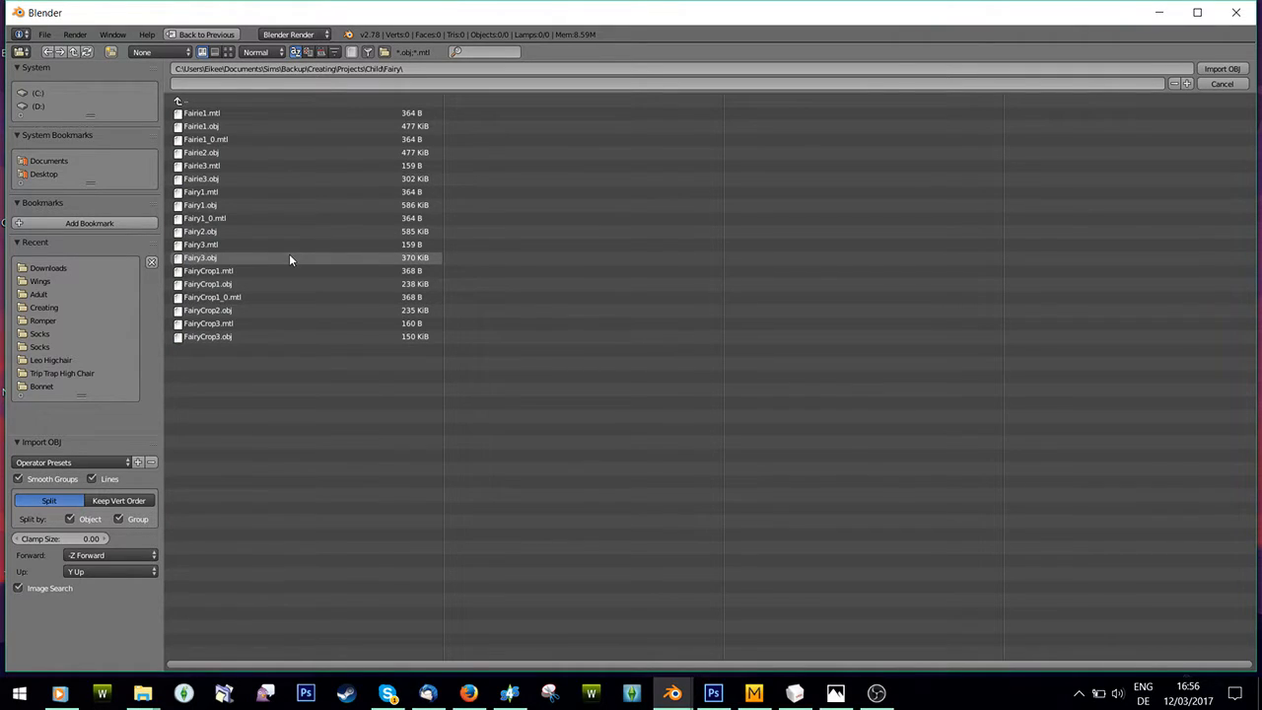
{"action": "double_click", "coordinate": [200, 258]}
{"action": "scroll", "coordinate": [295, 267], "scroll_direction": "up", "scroll_amount": 12}
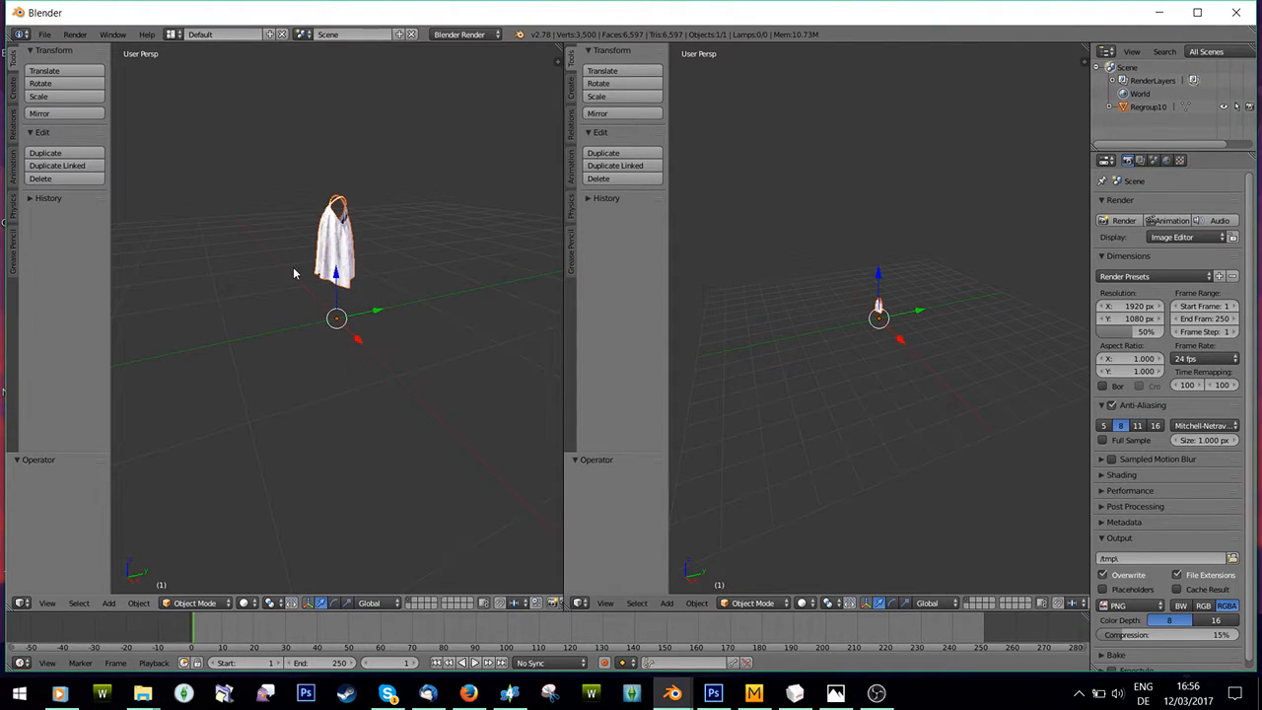
{"action": "middle_click_drag", "start_coordinate": [328, 292], "coordinate": [421, 298]}
{"action": "scroll", "coordinate": [386, 240], "scroll_direction": "down", "scroll_amount": 4}
{"action": "scroll", "coordinate": [384, 242], "scroll_direction": "up", "scroll_amount": 4}
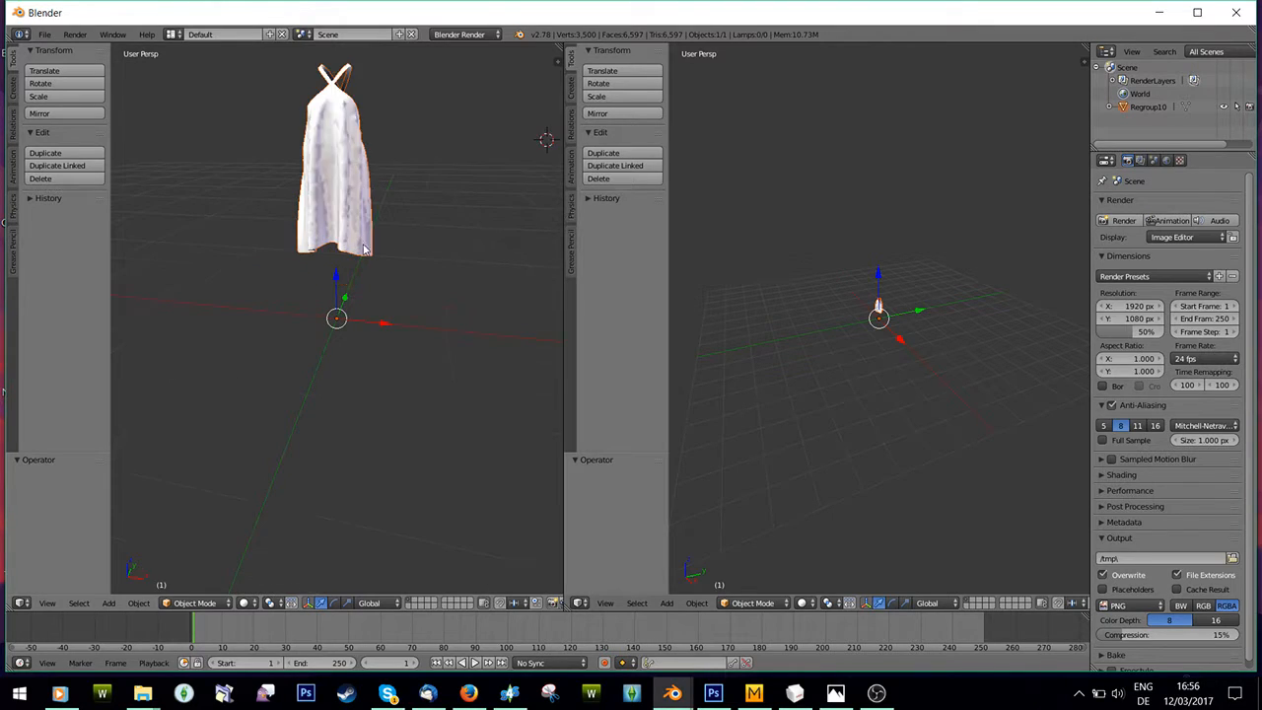
- Import the child body mesh CUbodyUV.obj in Wavefront format from the Creating folder
{"action": "left_click", "coordinate": [44, 35]}
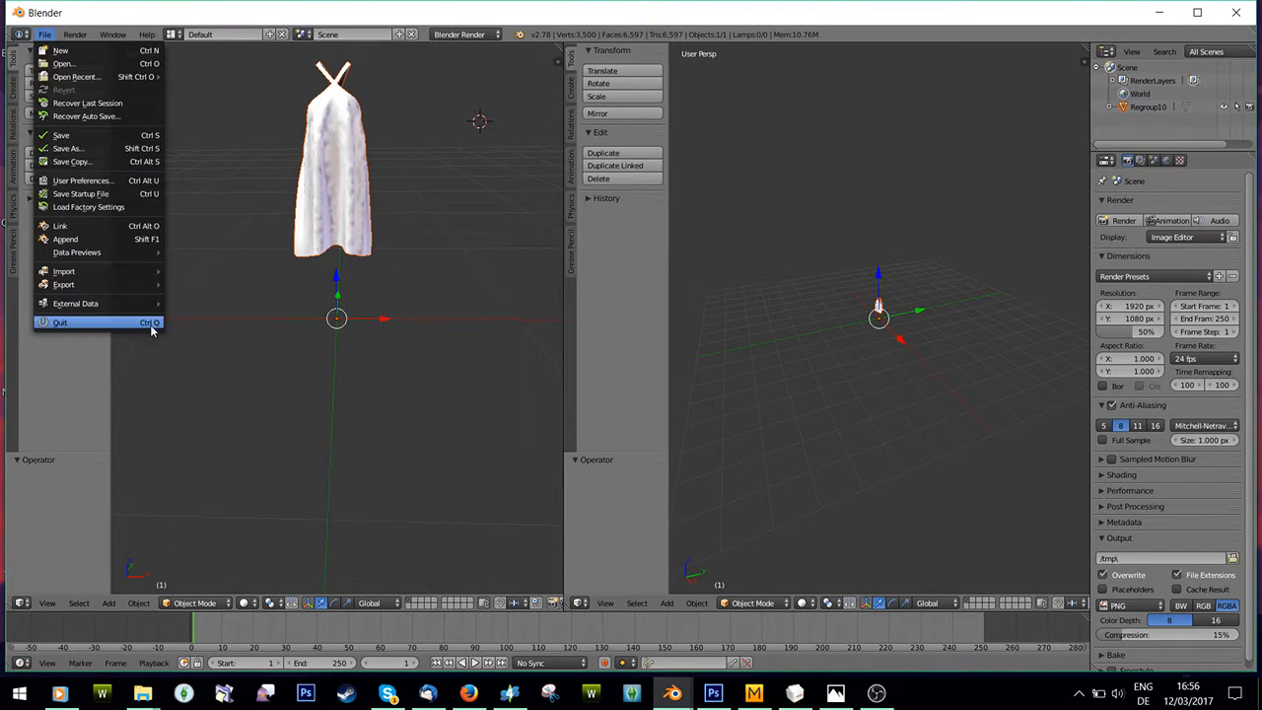
{"action": "mouse_move", "coordinate": [142, 272]}
{"action": "left_click", "coordinate": [215, 351]}
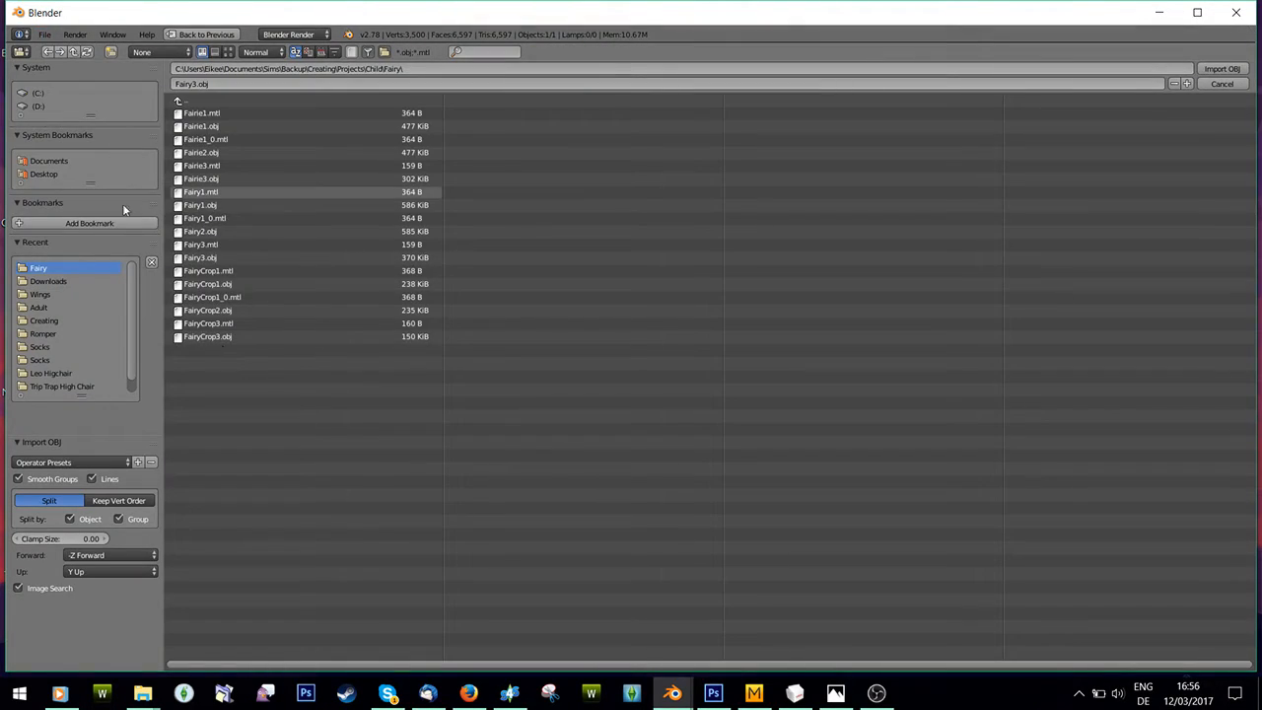
{"action": "left_click", "coordinate": [44, 321]}
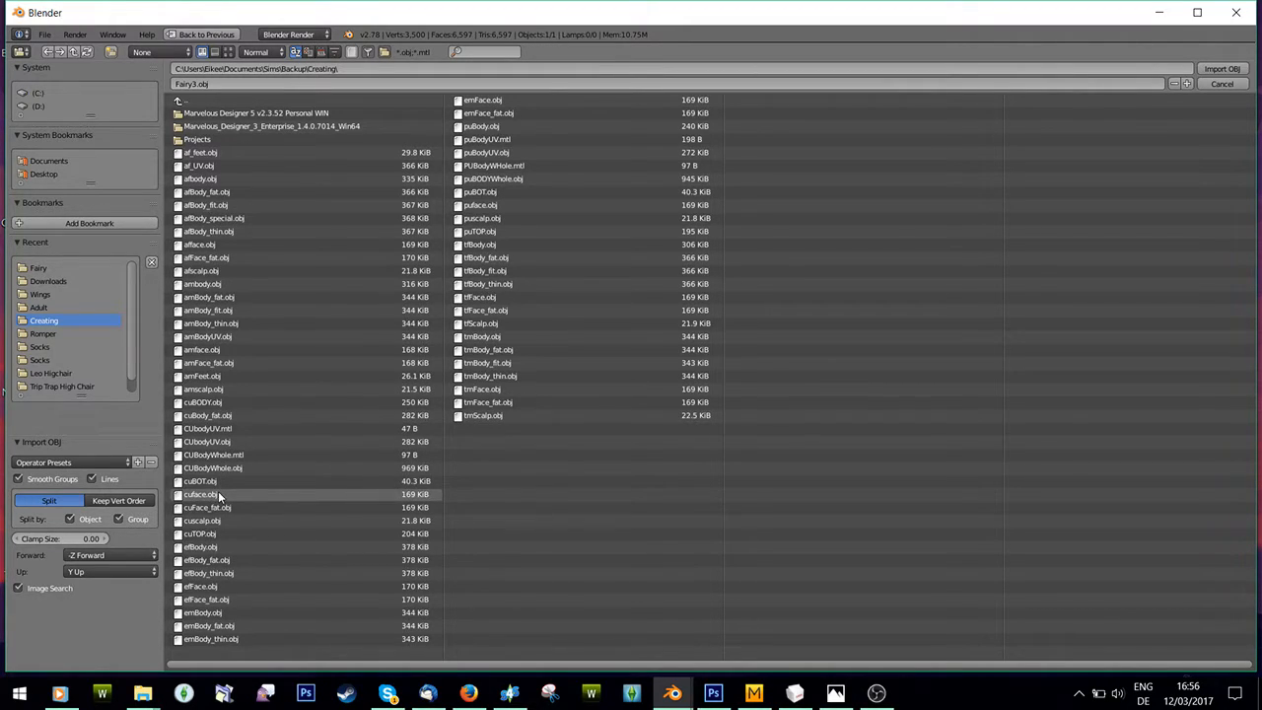
{"action": "left_click", "coordinate": [205, 446]}
{"action": "double_click", "coordinate": [205, 443]}
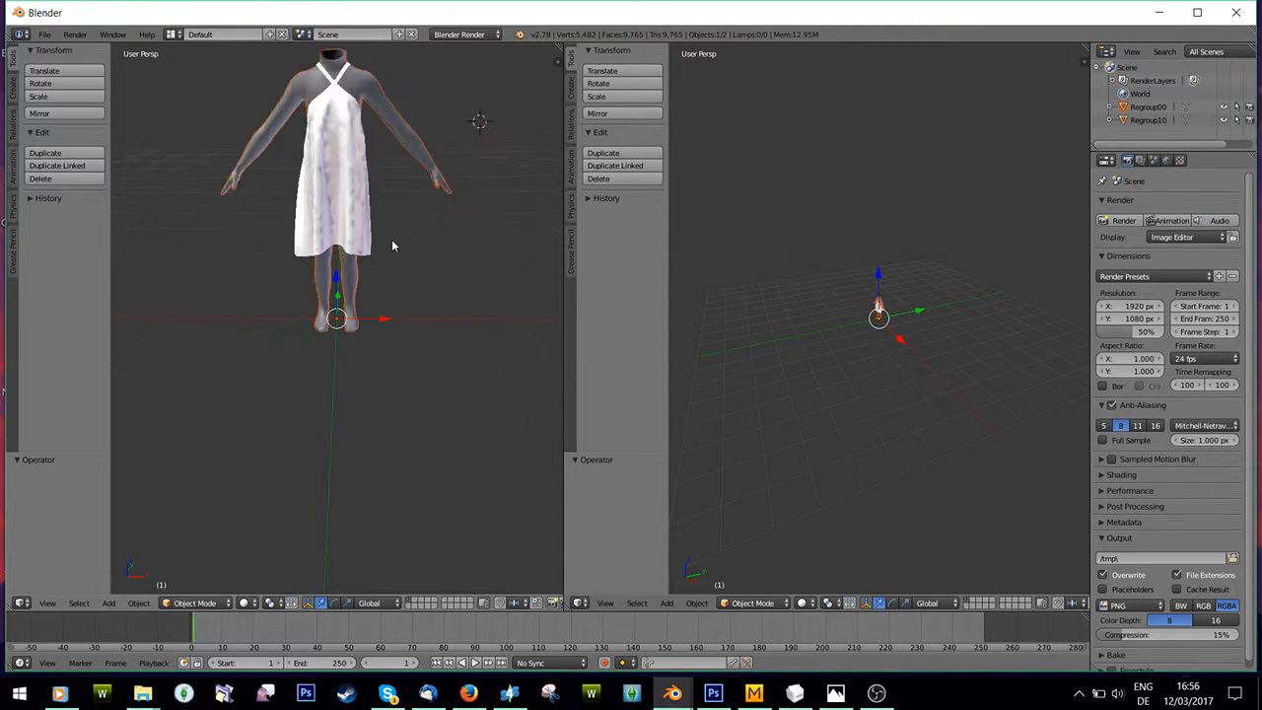
{"action": "scroll", "coordinate": [394, 245], "scroll_direction": "up", "scroll_amount": 3}
{"action": "scroll", "coordinate": [390, 240], "scroll_direction": "down", "scroll_amount": 1}
{"action": "middle_click_drag", "start_coordinate": [391, 234], "coordinate": [401, 335], "text": "shift"}
{"action": "scroll", "coordinate": [397, 379], "scroll_direction": "up", "scroll_amount": 2}
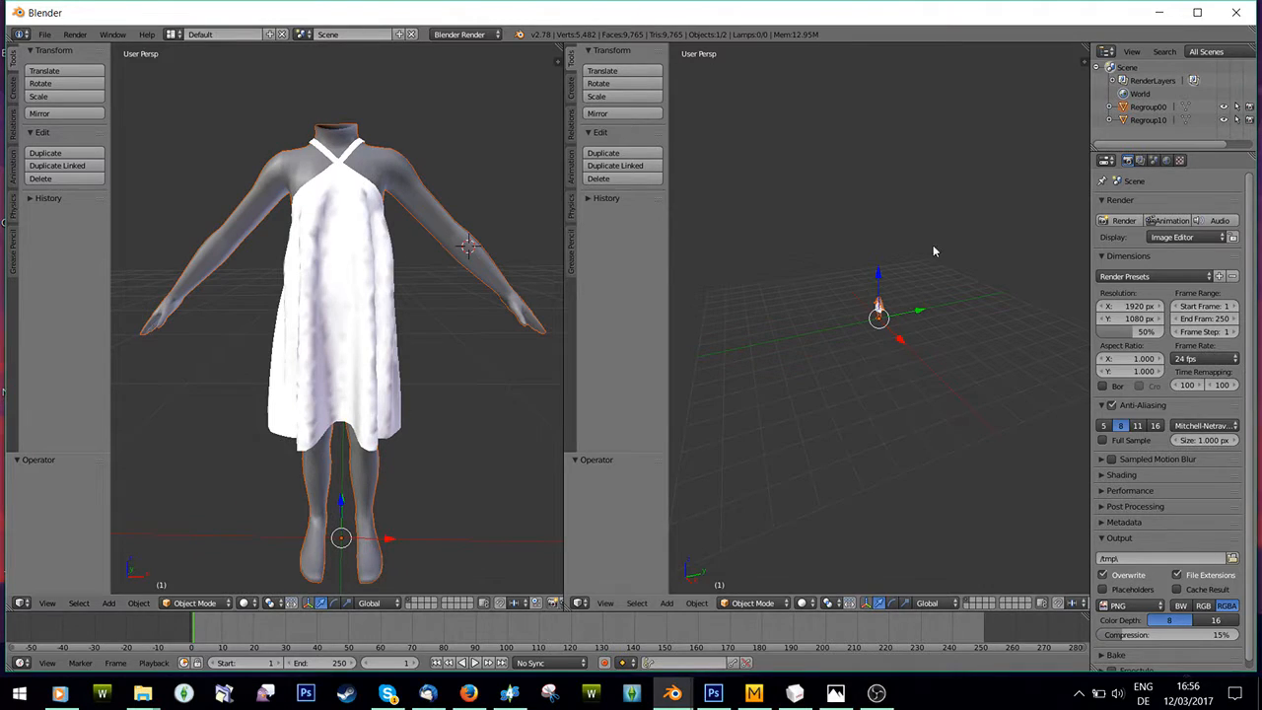
- Delete the imported Fairy3 dress object Regroup10 from the scene, keeping the body
{"action": "left_click", "coordinate": [1152, 107]}
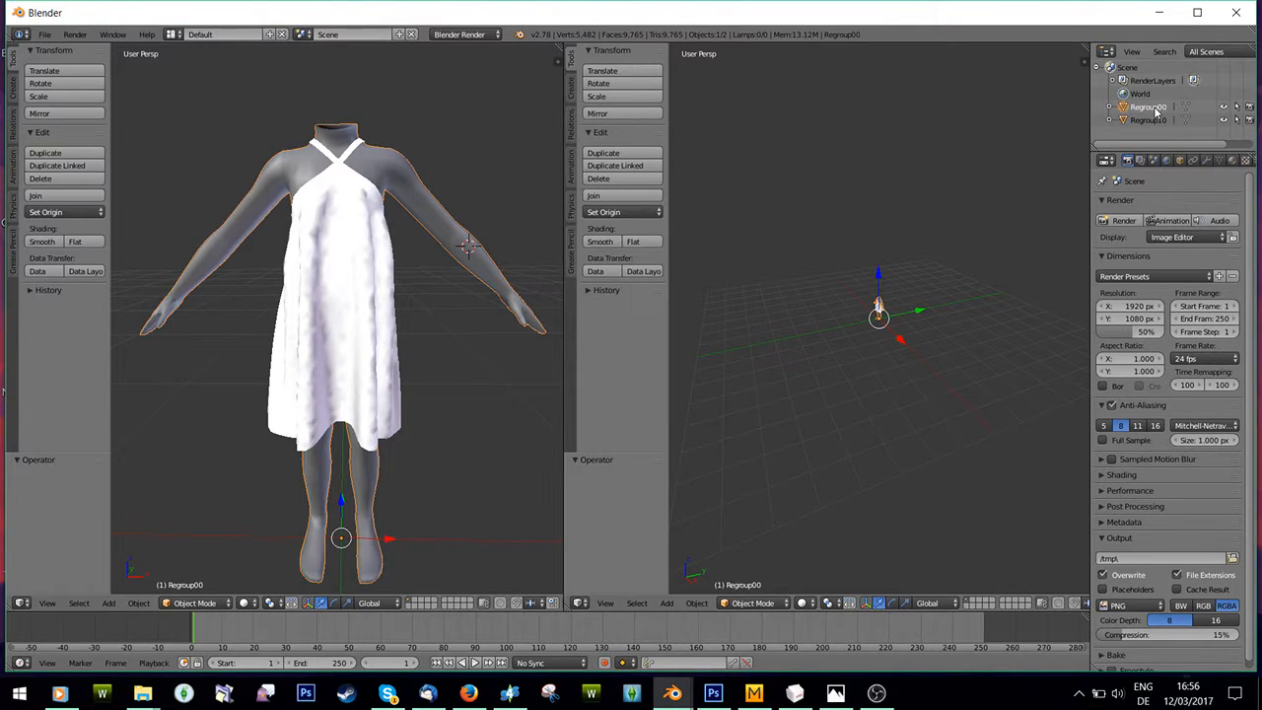
{"action": "left_click", "coordinate": [1148, 120]}
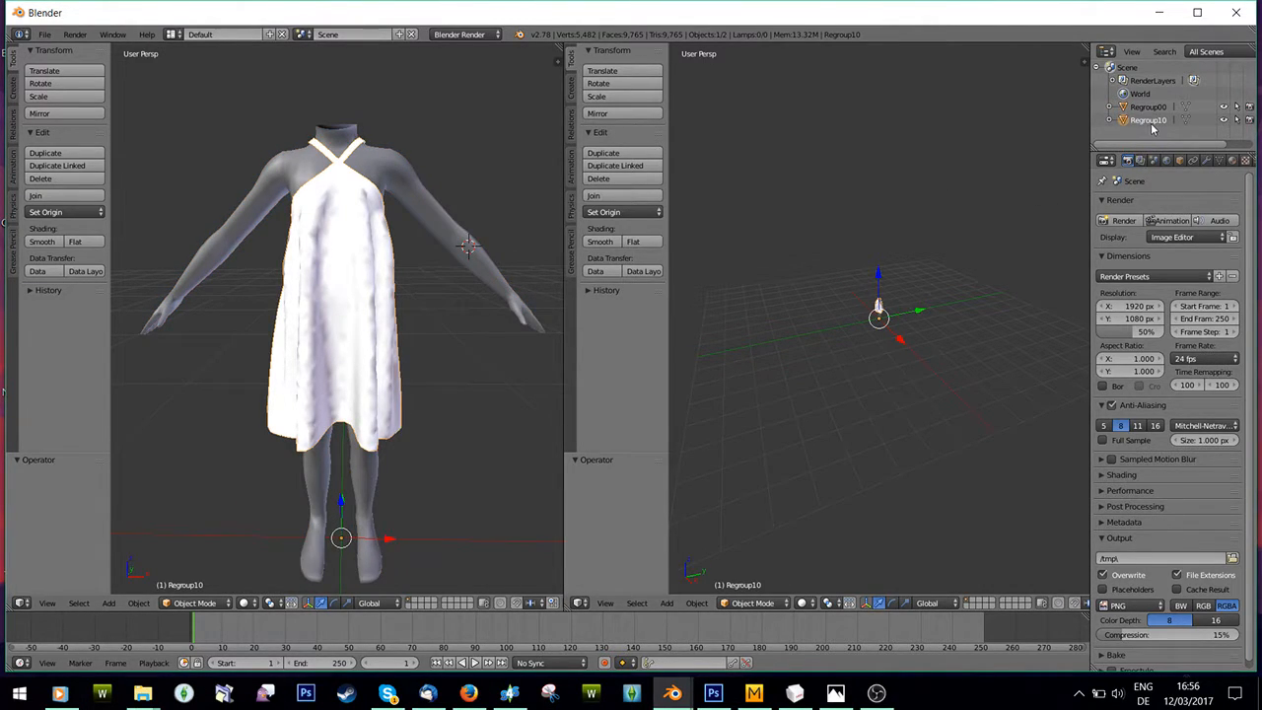
{"action": "right_click", "coordinate": [1152, 123]}
{"action": "left_click", "coordinate": [1149, 122]}
- Import the dress mesh Fairie1.obj in Wavefront format from the Projects\Child\Fairy folder
{"action": "left_click", "coordinate": [44, 35]}
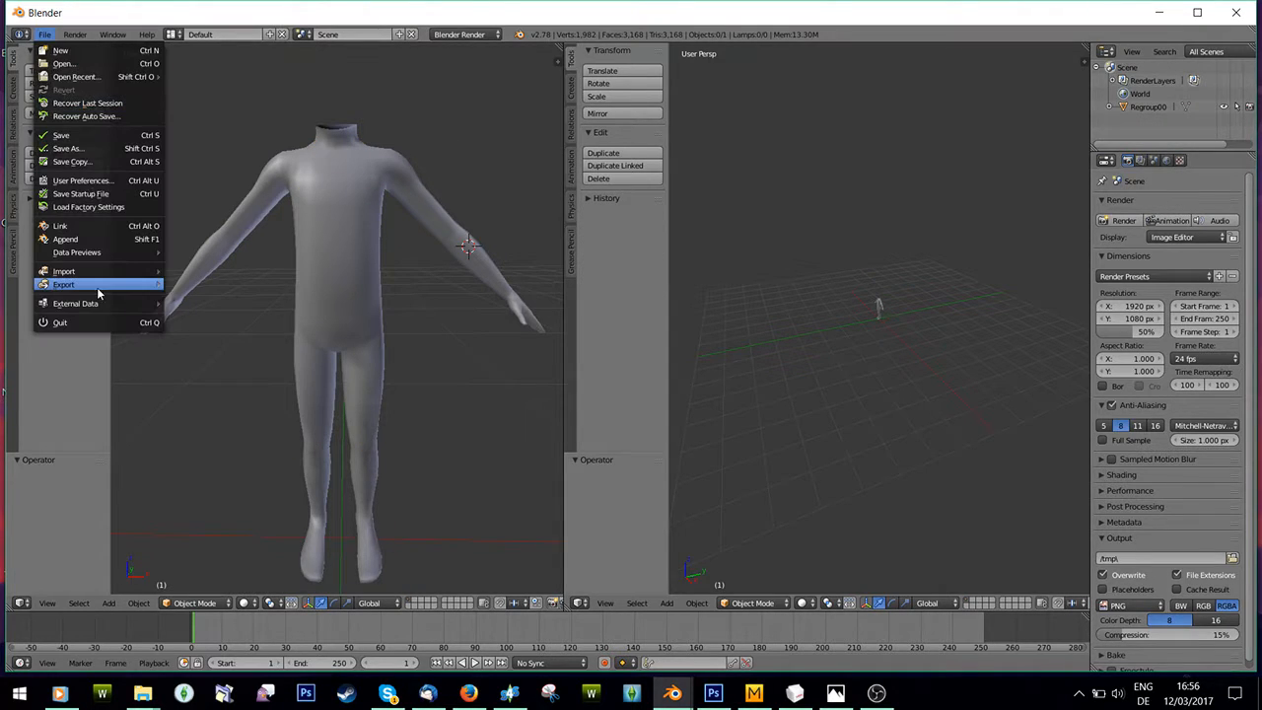
{"action": "mouse_move", "coordinate": [89, 271]}
{"action": "left_click", "coordinate": [217, 352]}
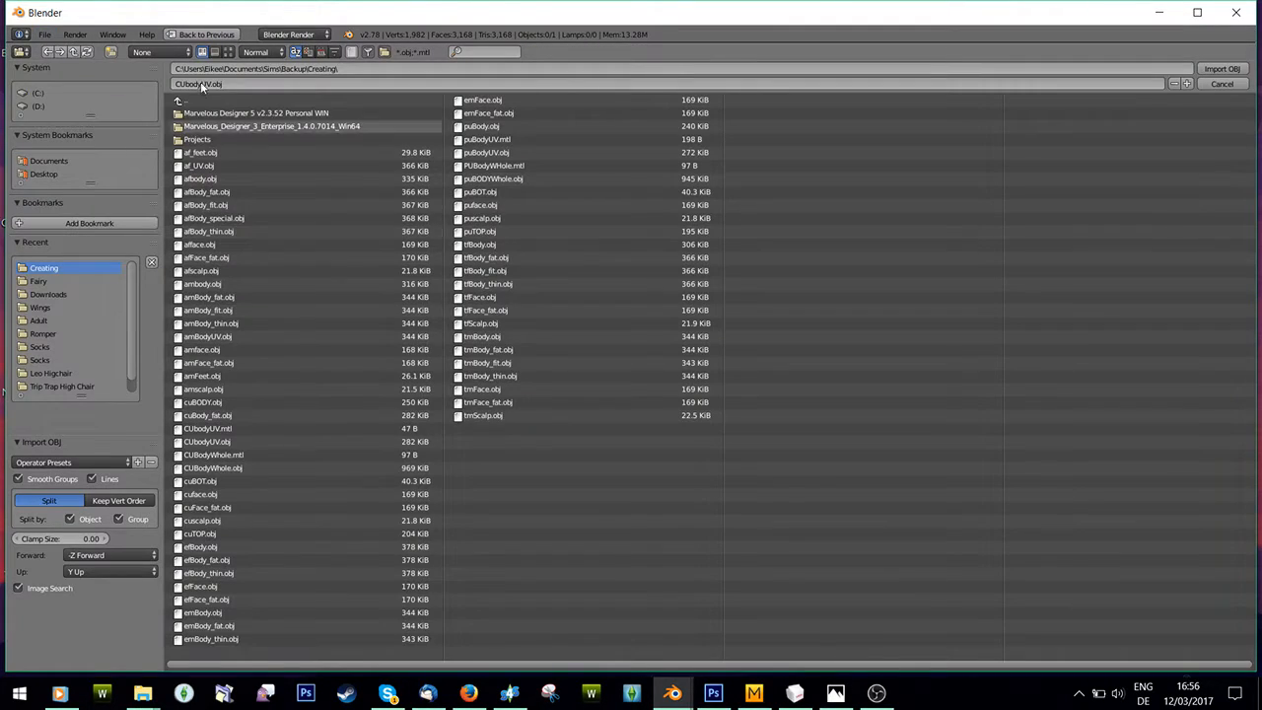
{"action": "left_click", "coordinate": [197, 139]}
{"action": "left_click", "coordinate": [208, 139]}
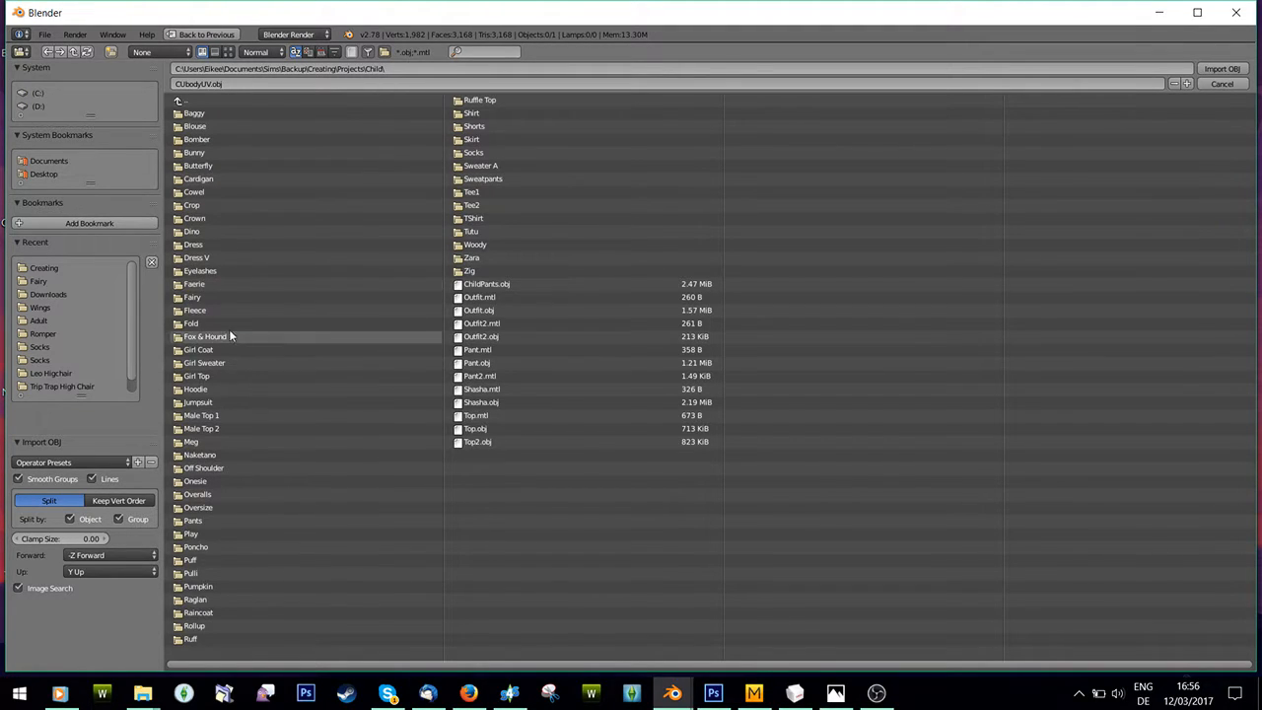
{"action": "left_click", "coordinate": [210, 298]}
{"action": "left_click", "coordinate": [202, 126]}
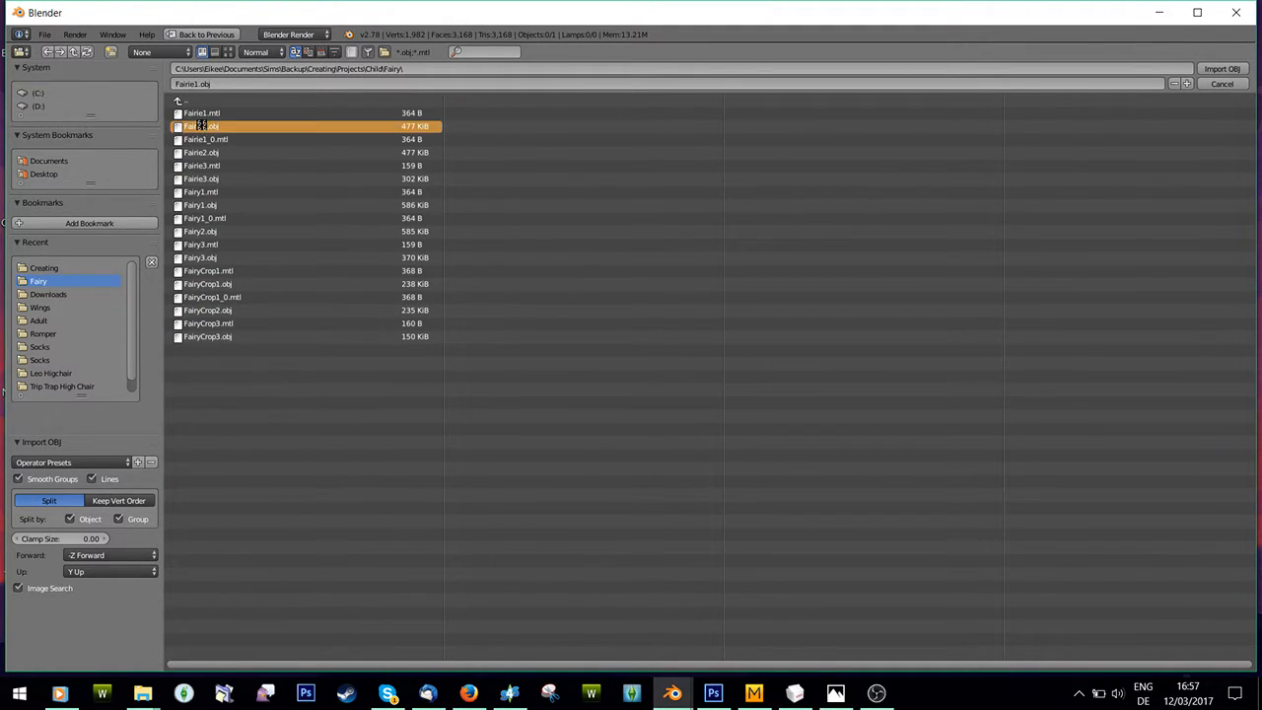
{"action": "double_click", "coordinate": [202, 126]}
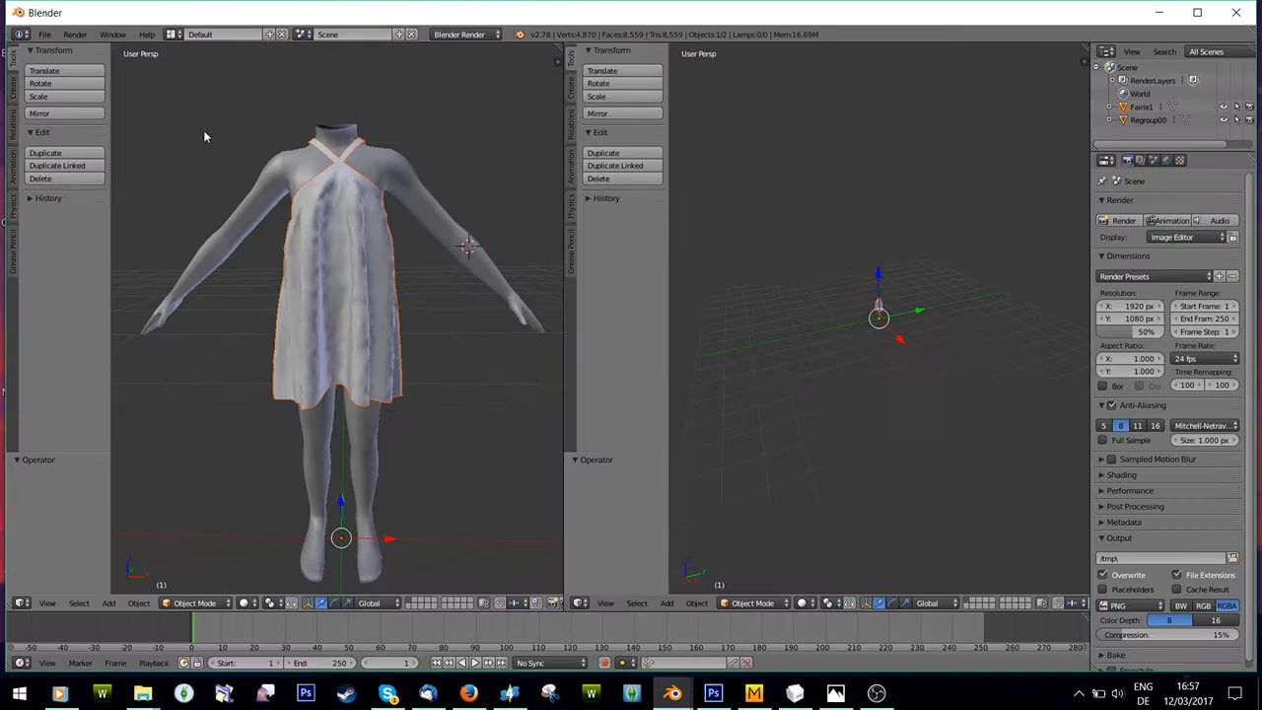
- Put the Fairie1 dress in Edit Mode and show its UV layout by switching the second viewport to the UV/Image Editor
{"action": "left_click", "coordinate": [1143, 108]}
{"action": "left_click", "coordinate": [194, 603]}
{"action": "left_click", "coordinate": [197, 574]}
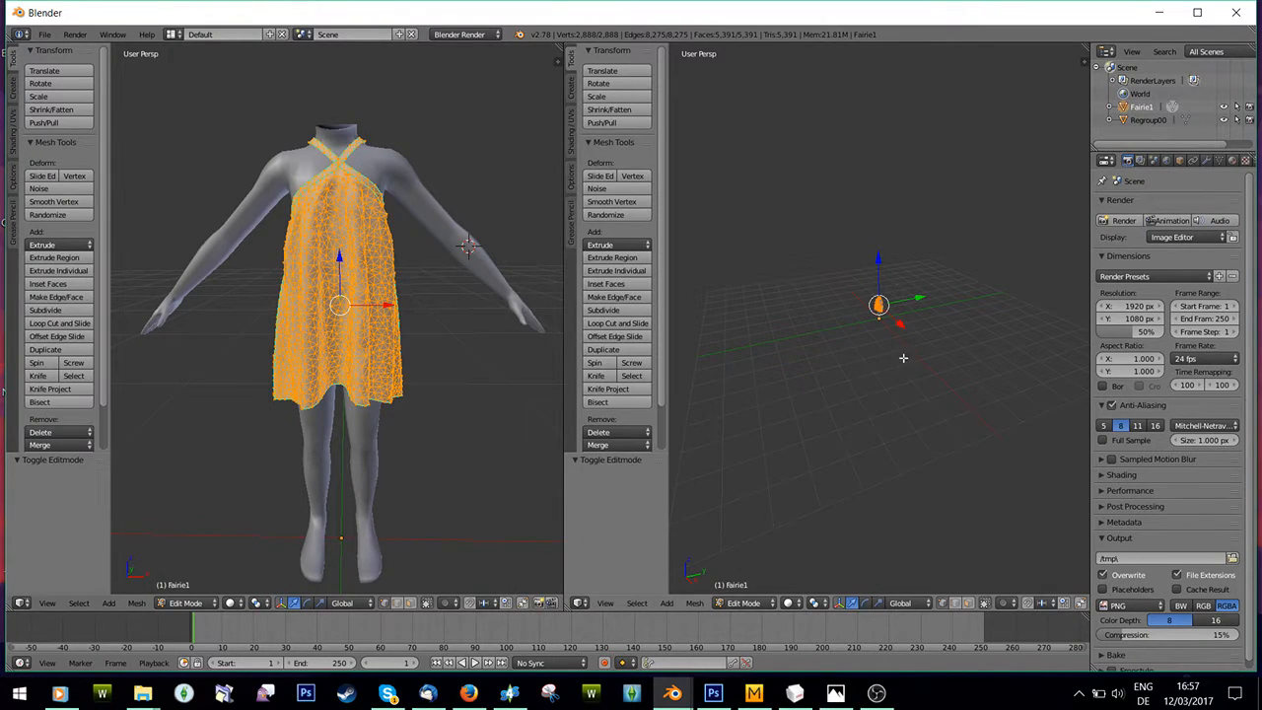
{"action": "left_click", "coordinate": [579, 602]}
{"action": "left_click", "coordinate": [607, 518]}
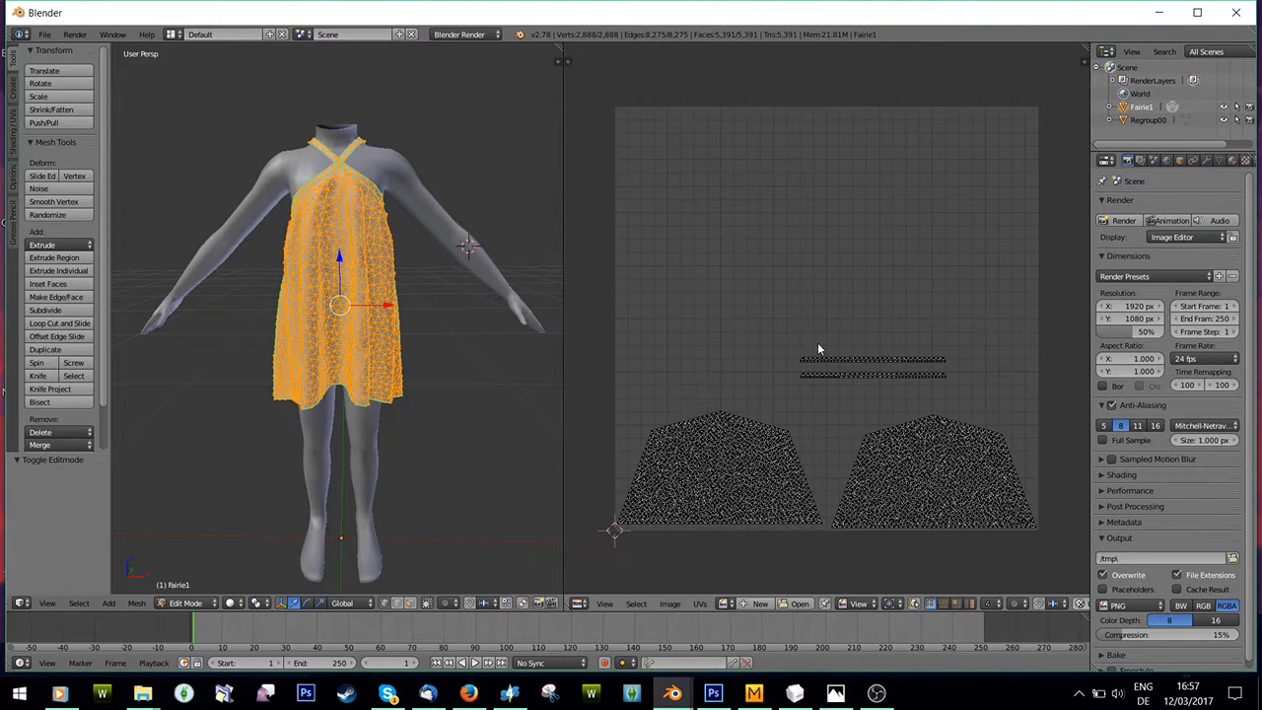
{"action": "middle_click_drag", "start_coordinate": [818, 345], "coordinate": [838, 296]}
{"action": "scroll", "coordinate": [883, 308], "scroll_direction": "down", "scroll_amount": 1}
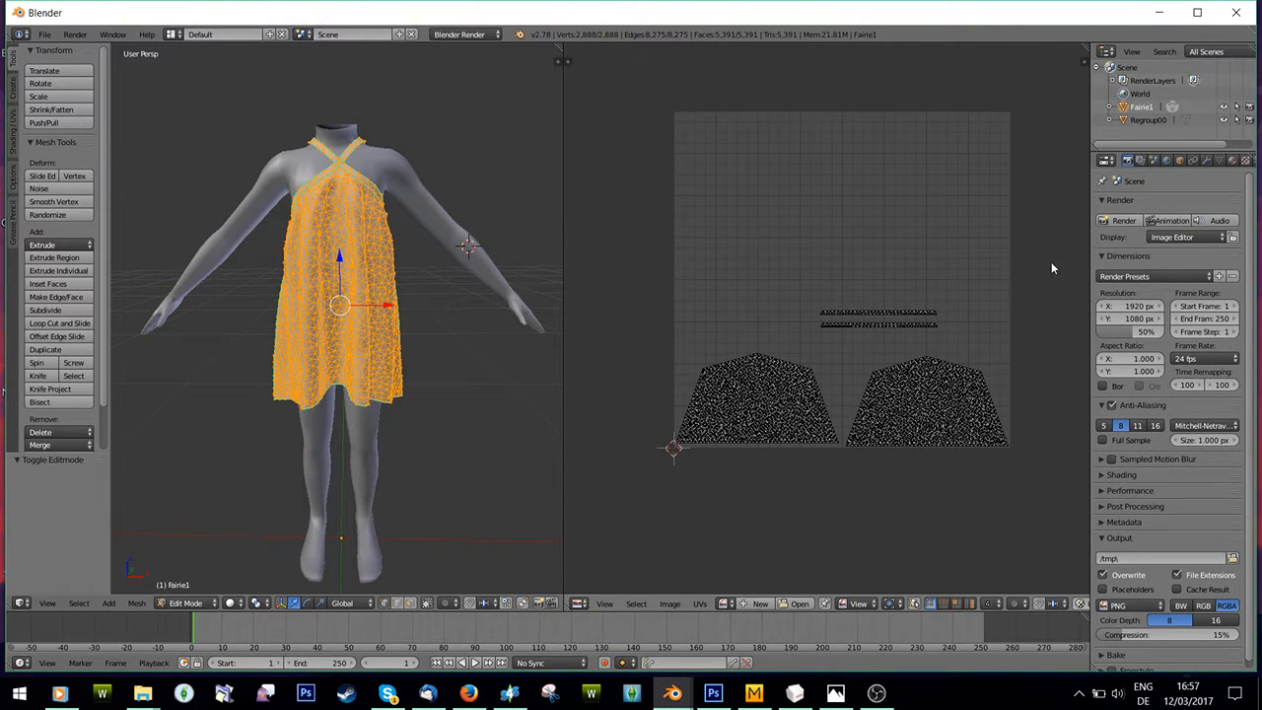
- Put the body Regroup00 in Edit Mode and create a blank 1024 × 1024 px image for its UVs
{"action": "left_click", "coordinate": [1148, 119]}
{"action": "left_click", "coordinate": [183, 604]}
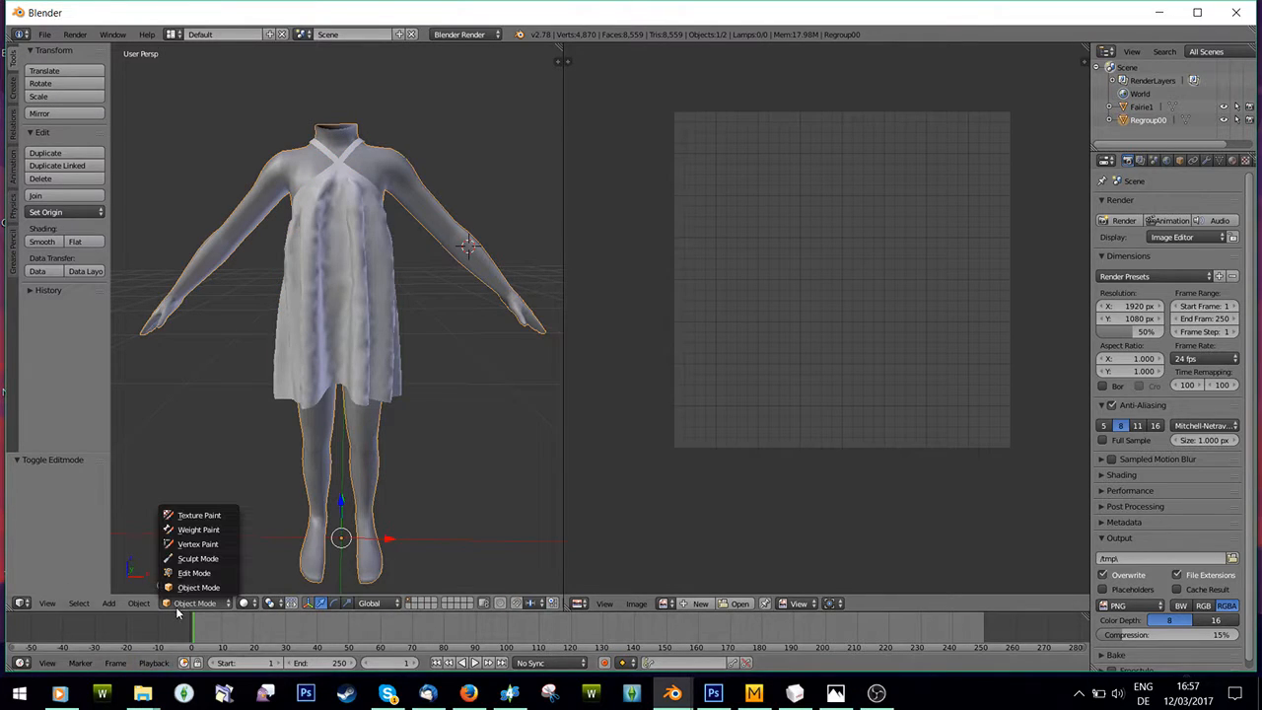
{"action": "left_click", "coordinate": [193, 572]}
{"action": "left_click", "coordinate": [676, 603]}
{"action": "left_click", "coordinate": [676, 588]}
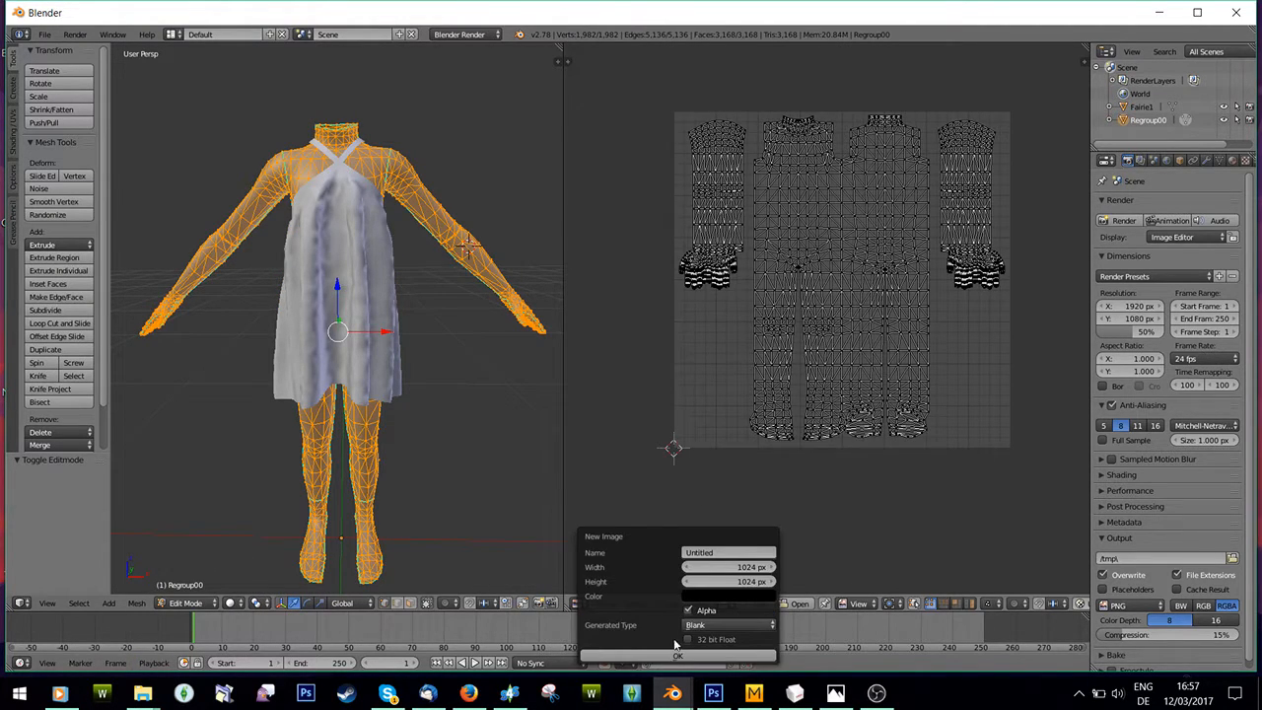
{"action": "left_click", "coordinate": [677, 655]}
- Set the bake mode to Ambient Occlusion with a 2 px margin and bake it onto the body's image
{"action": "scroll", "coordinate": [1192, 545], "scroll_direction": "down", "scroll_amount": 1}
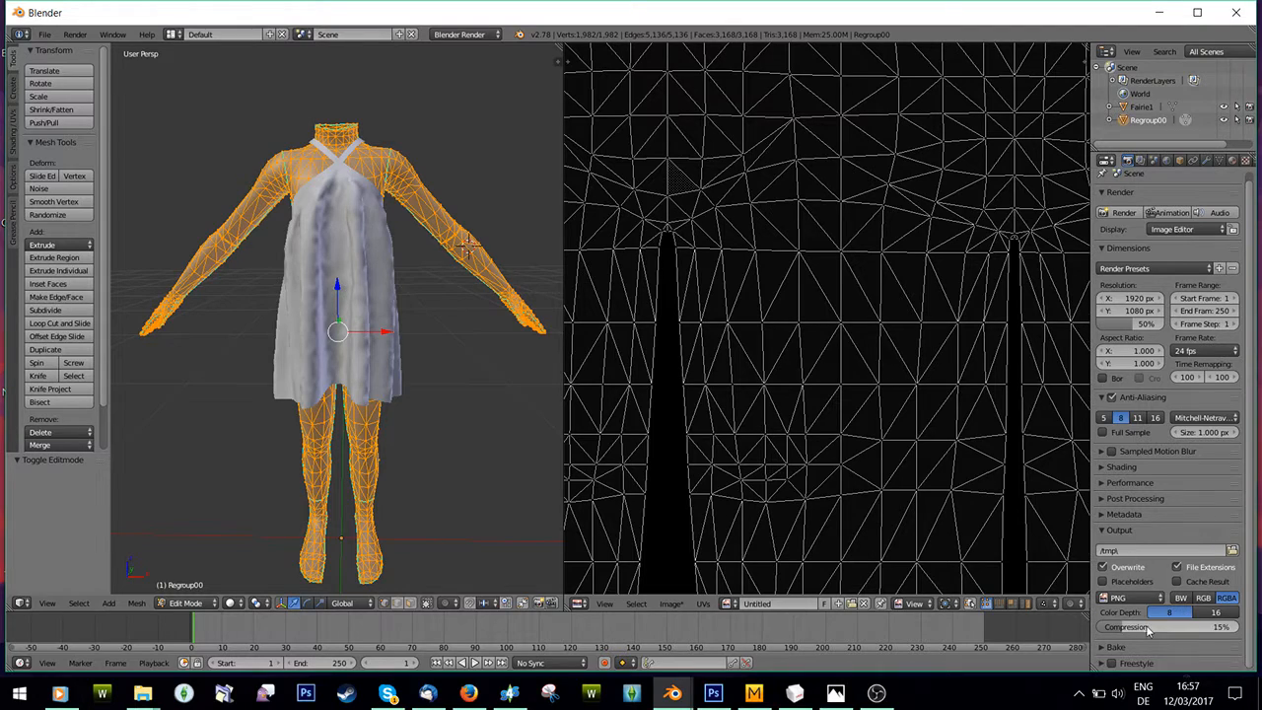
{"action": "left_click", "coordinate": [1126, 647]}
{"action": "scroll", "coordinate": [1128, 645], "scroll_direction": "down", "scroll_amount": 4}
{"action": "left_click", "coordinate": [1170, 577]}
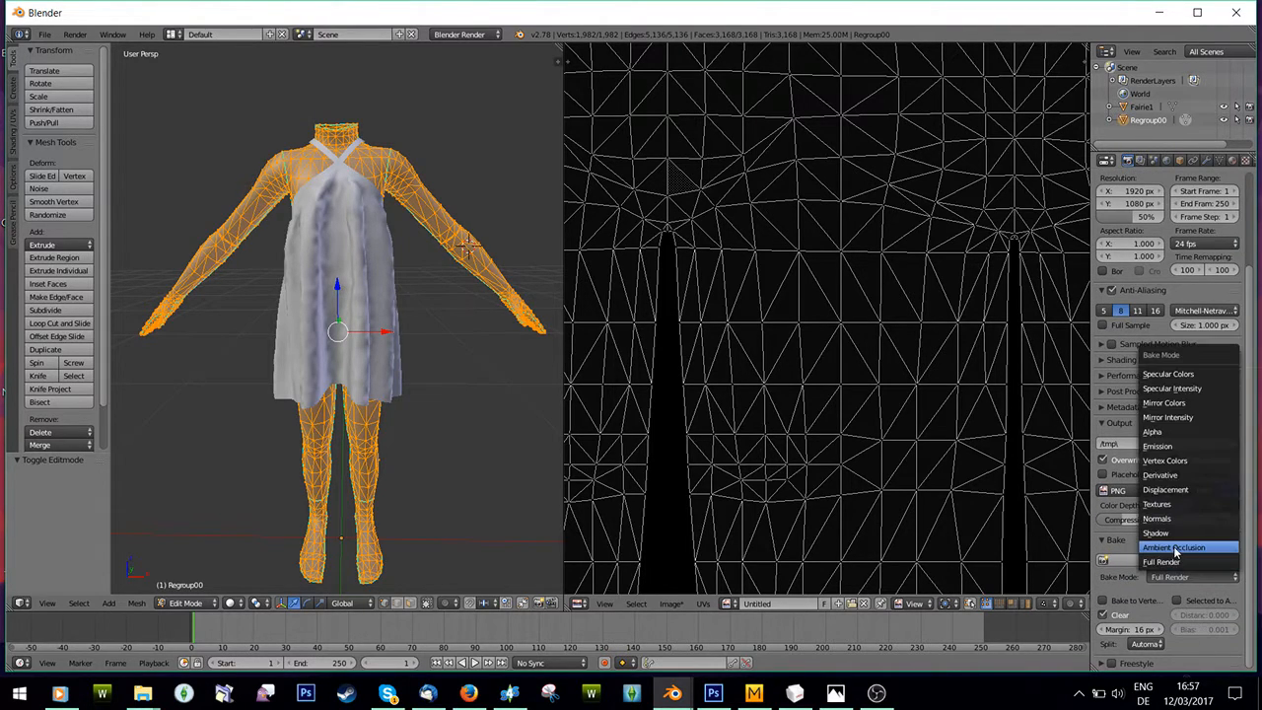
{"action": "left_click", "coordinate": [1173, 548]}
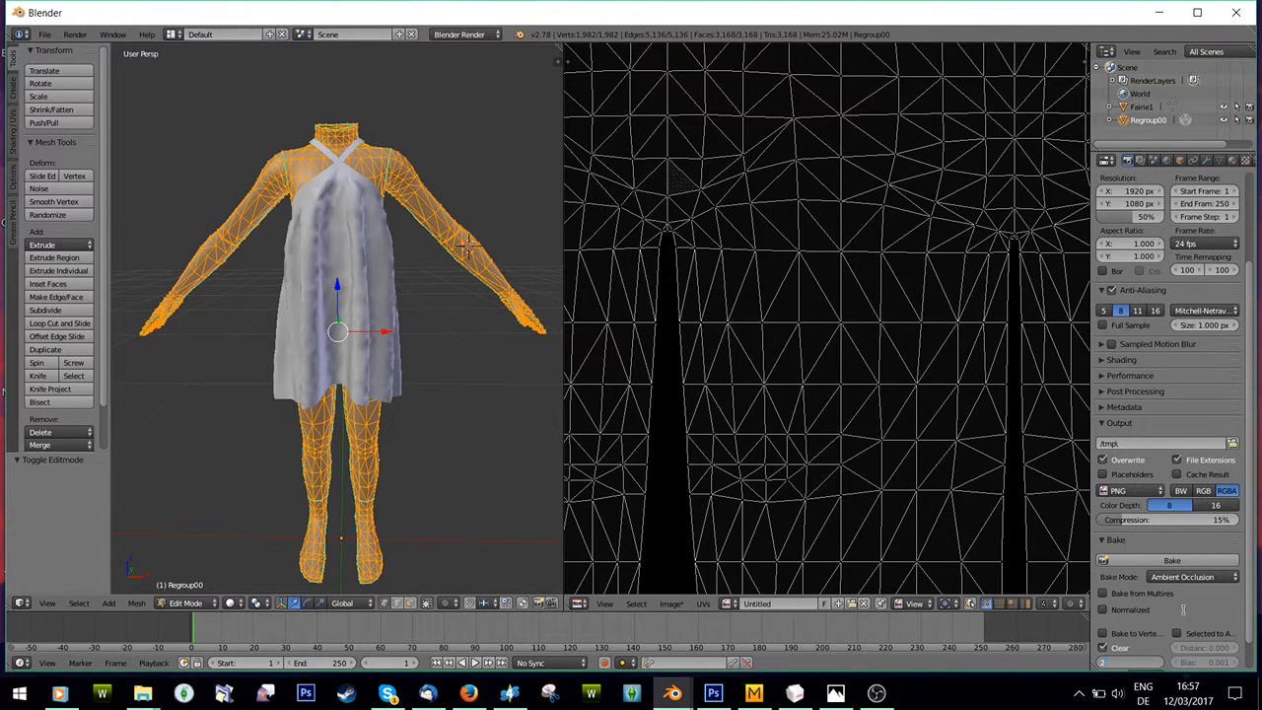
{"action": "left_click", "coordinate": [1188, 564]}
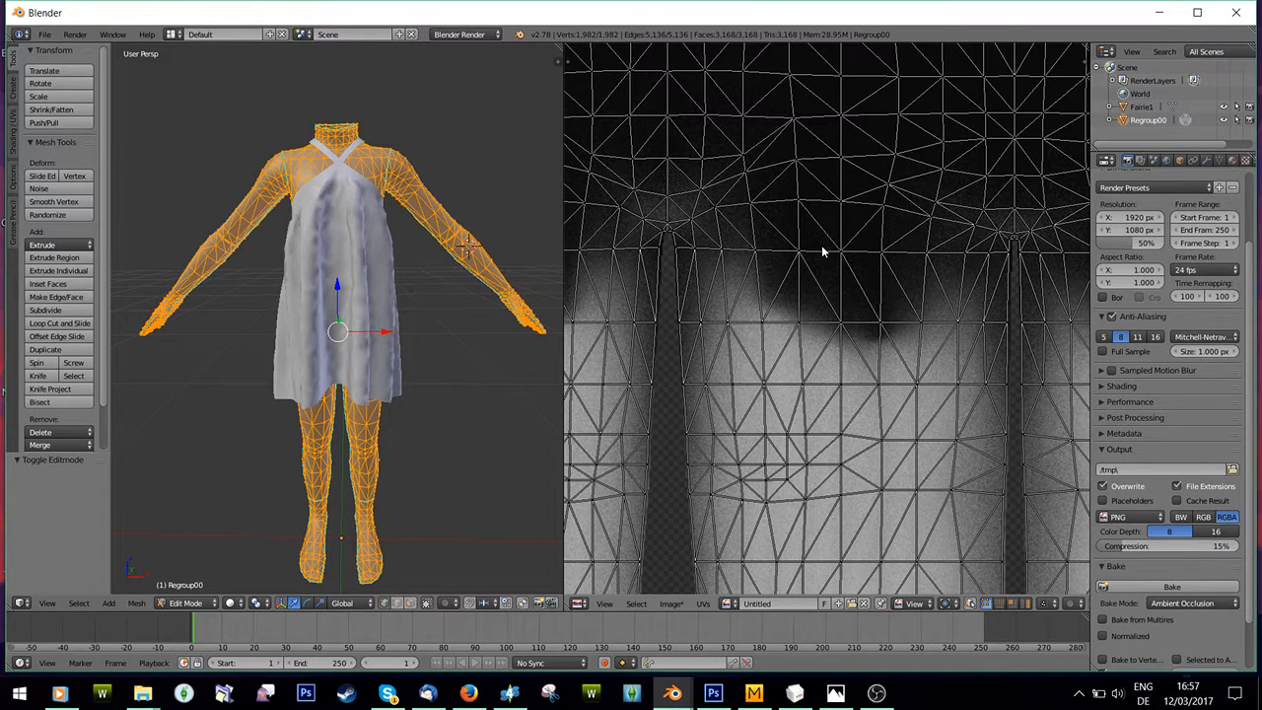
- Examine the baked ambient occlusion on the body's UV layout, especially the shadow edges around the dress hem
{"action": "scroll", "coordinate": [826, 248], "scroll_direction": "down", "scroll_amount": 6}
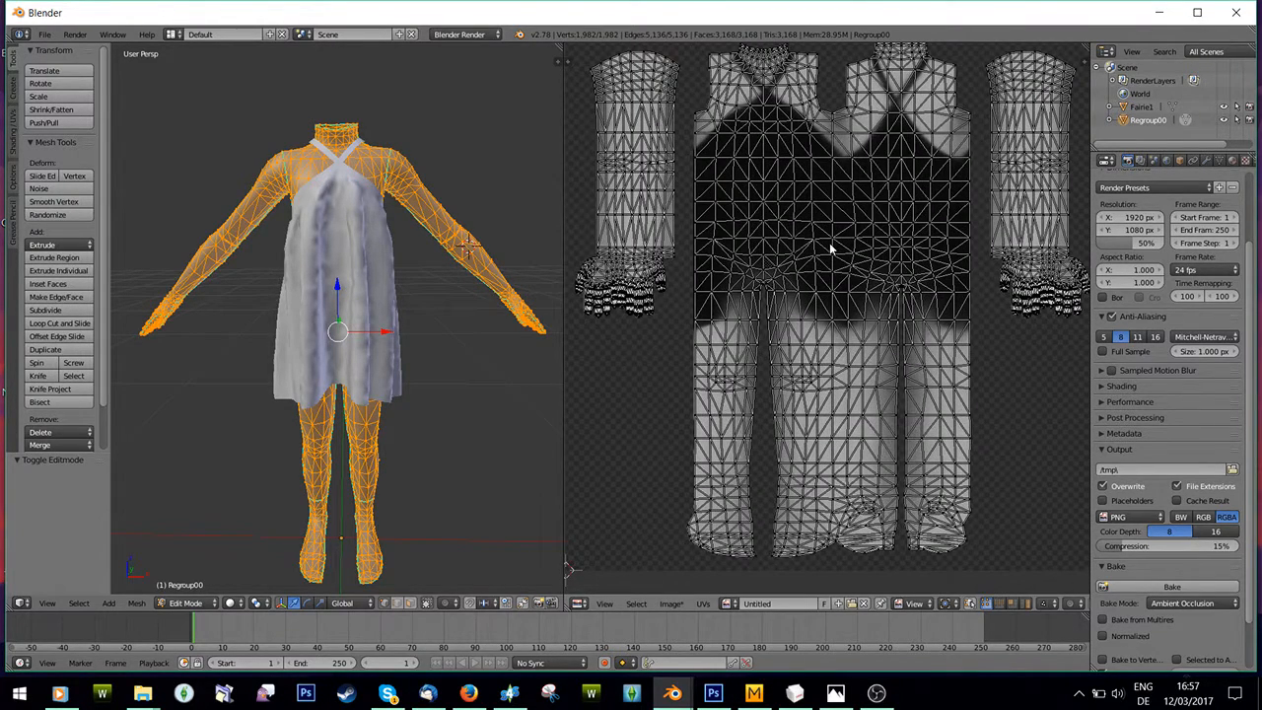
{"action": "scroll", "coordinate": [831, 248], "scroll_direction": "up", "scroll_amount": 1}
{"action": "scroll", "coordinate": [878, 301], "scroll_direction": "up", "scroll_amount": 1}
{"action": "left_click", "coordinate": [512, 426]}
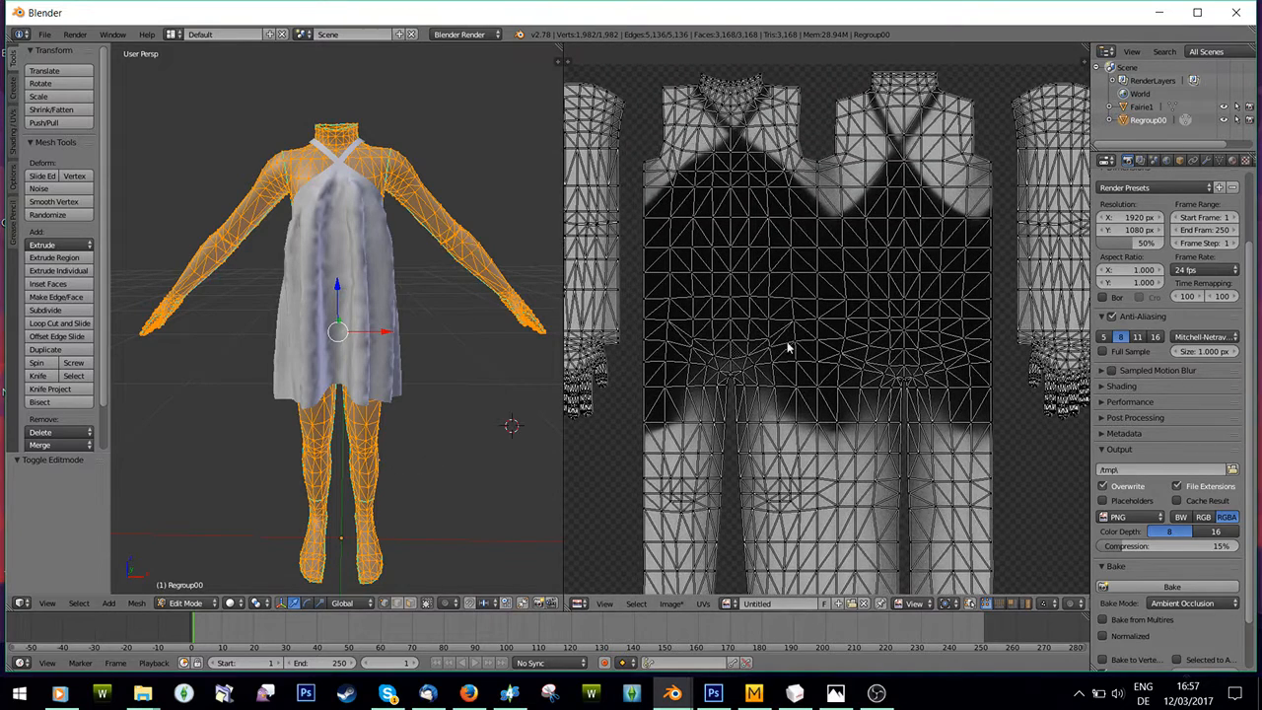
{"action": "scroll", "coordinate": [771, 350], "scroll_direction": "up", "scroll_amount": 3}
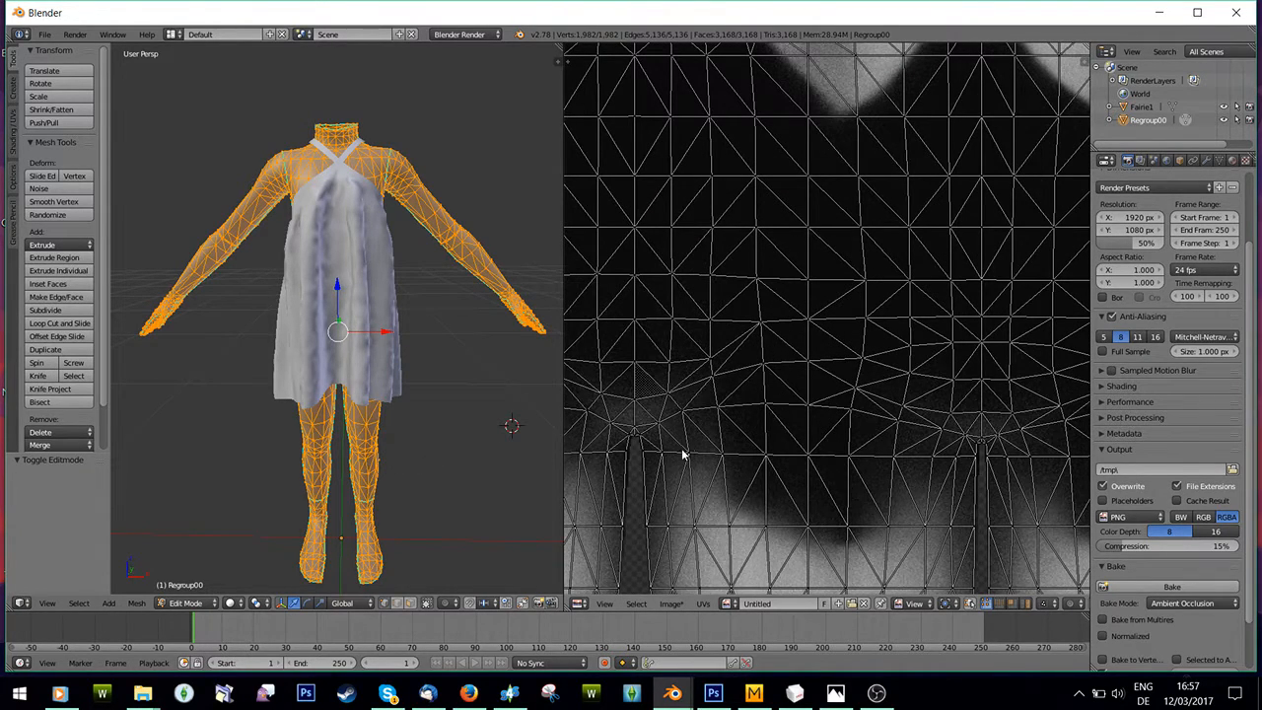
{"action": "scroll", "coordinate": [786, 351], "scroll_direction": "down", "scroll_amount": 2}
{"action": "scroll", "coordinate": [786, 349], "scroll_direction": "up", "scroll_amount": 1}
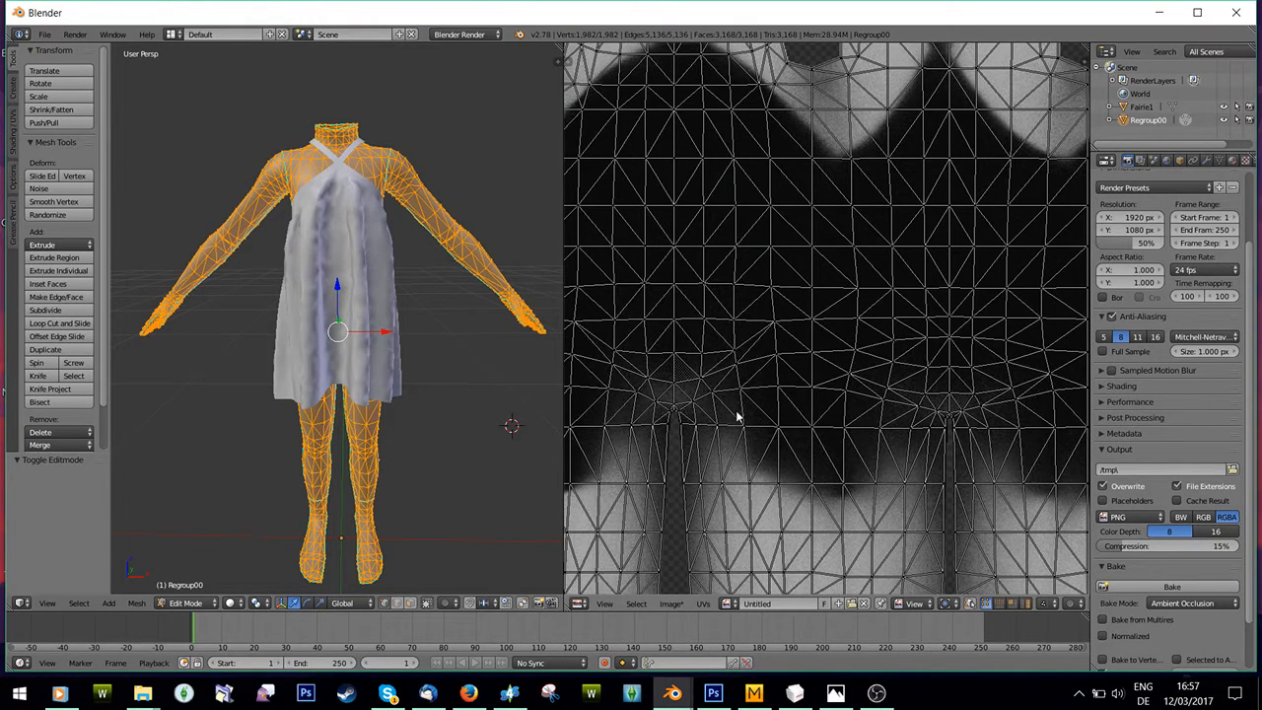
{"action": "scroll", "coordinate": [792, 345], "scroll_direction": "down", "scroll_amount": 3}
{"action": "scroll", "coordinate": [794, 350], "scroll_direction": "up", "scroll_amount": 1}
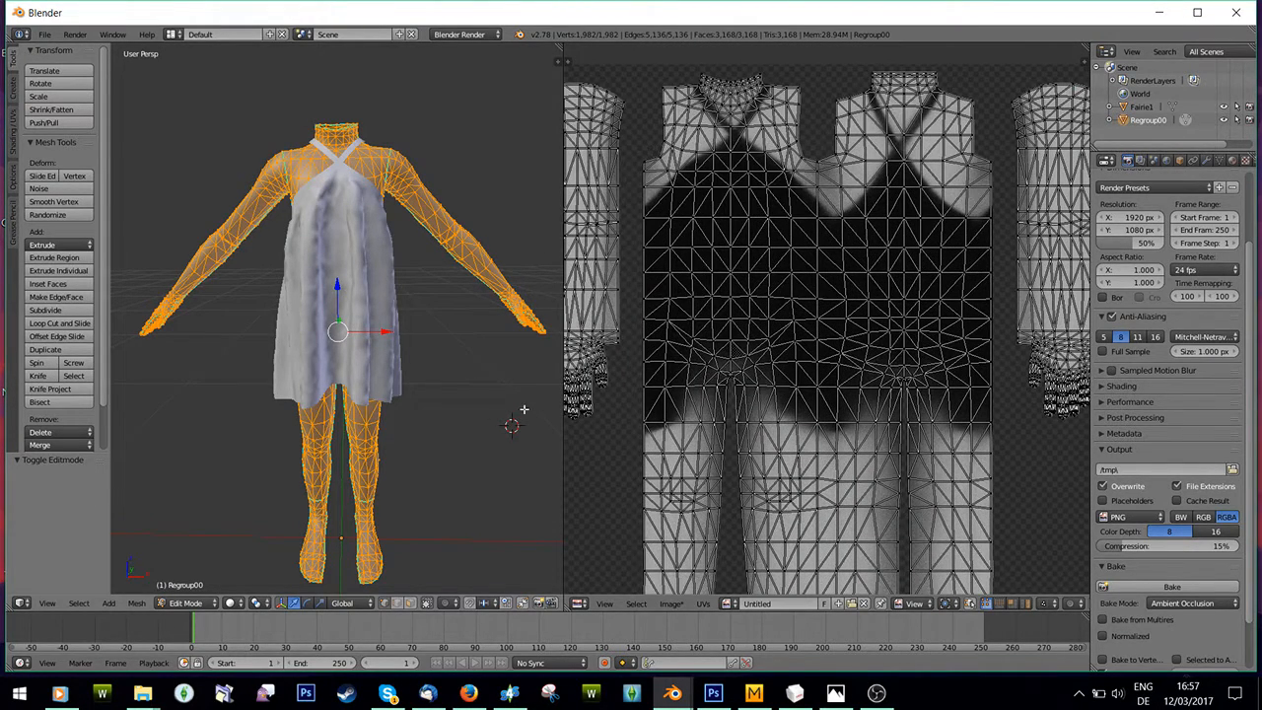
- Put the Fairie1 dress in Edit Mode and display the baked Untitled image behind its UV layout
{"action": "key", "text": "a"}
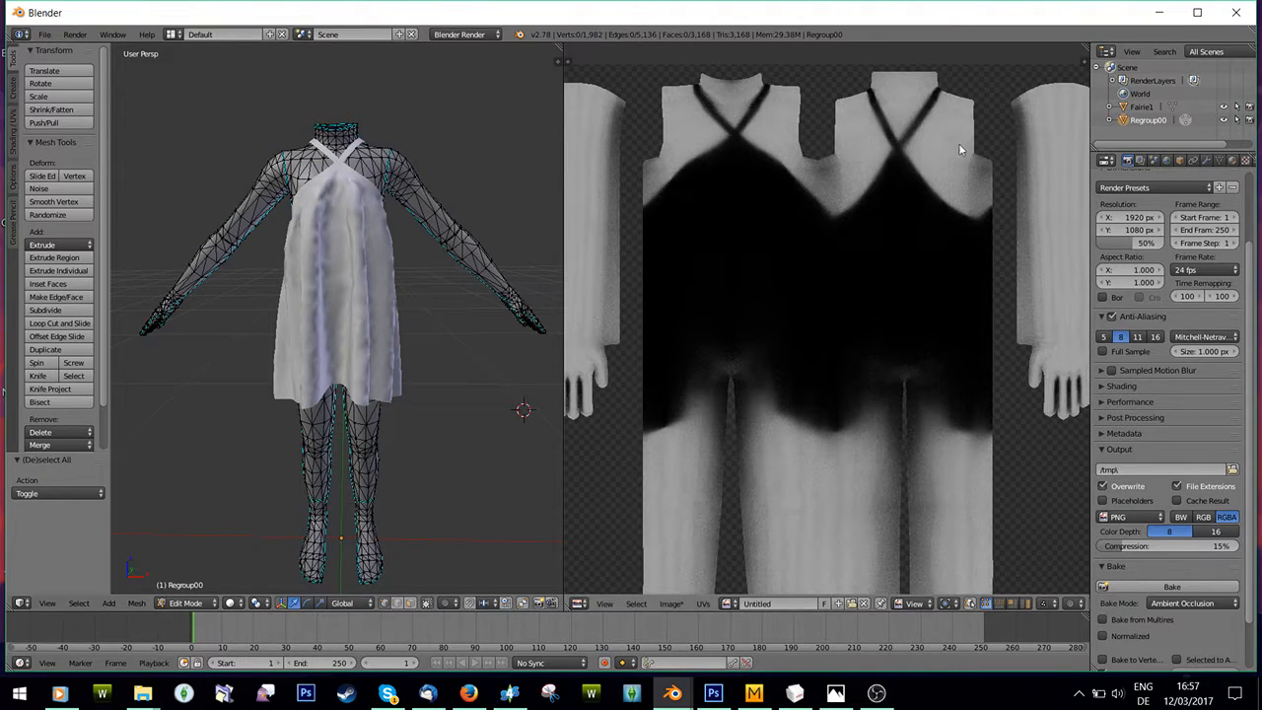
{"action": "left_click", "coordinate": [1141, 107]}
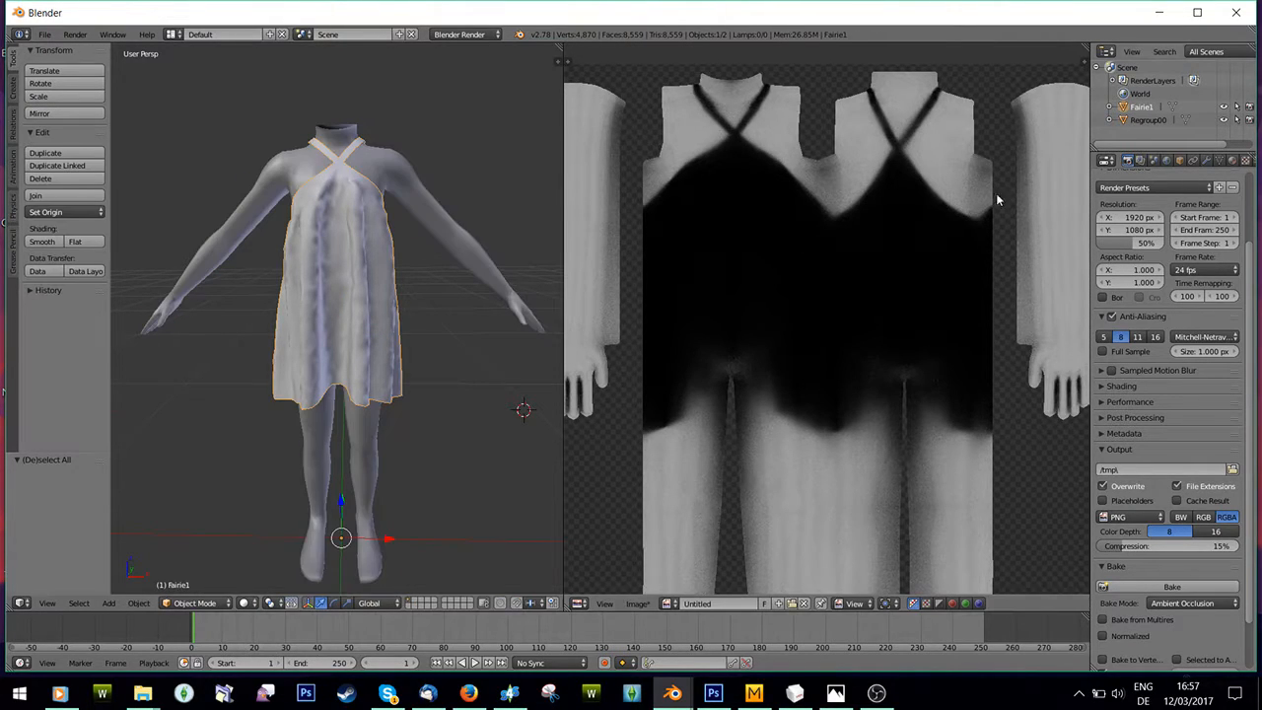
{"action": "left_click", "coordinate": [194, 602]}
{"action": "left_click", "coordinate": [192, 570]}
{"action": "scroll", "coordinate": [757, 374], "scroll_direction": "down", "scroll_amount": 1}
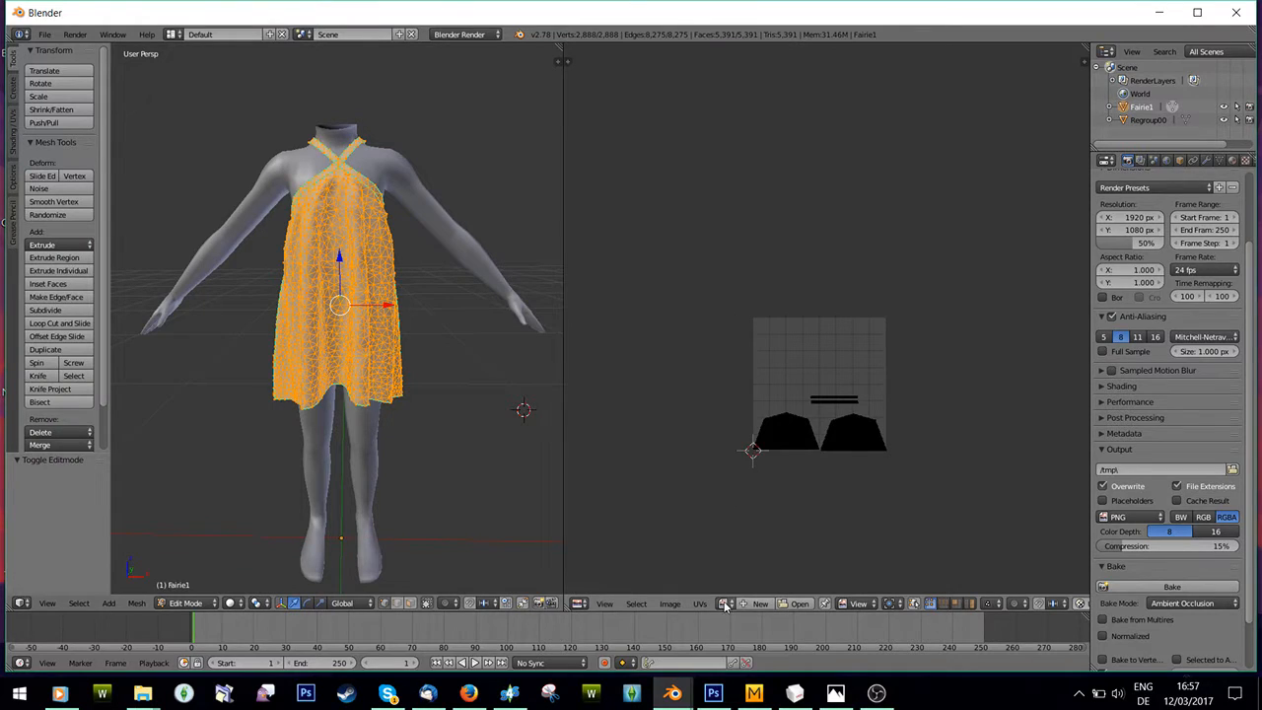
{"action": "left_click", "coordinate": [724, 605]}
{"action": "left_click", "coordinate": [767, 469]}
{"action": "scroll", "coordinate": [815, 392], "scroll_direction": "down", "scroll_amount": 4}
{"action": "scroll", "coordinate": [814, 392], "scroll_direction": "up", "scroll_amount": 2}
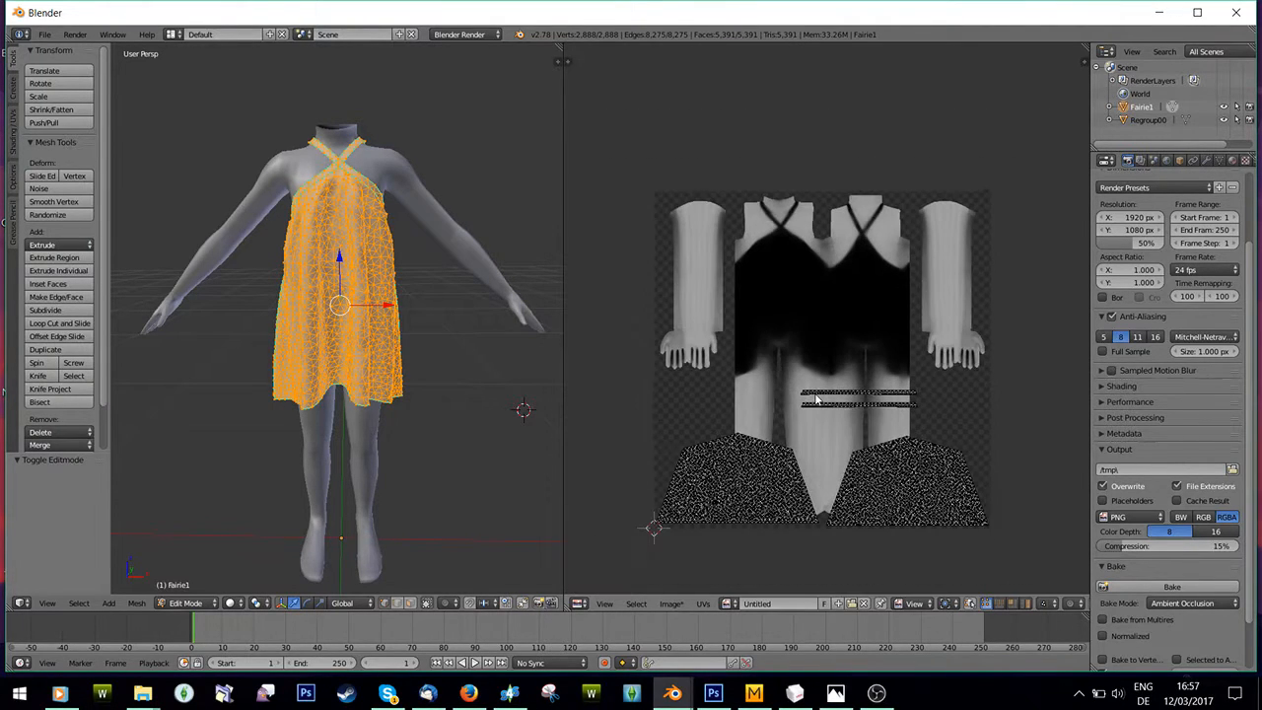
- Scale down all of the dress's UV islands together, covering both panels and the two straps
{"action": "key", "text": "b"}
{"action": "left_click_drag", "start_coordinate": [625, 351], "coordinate": [1001, 542]}
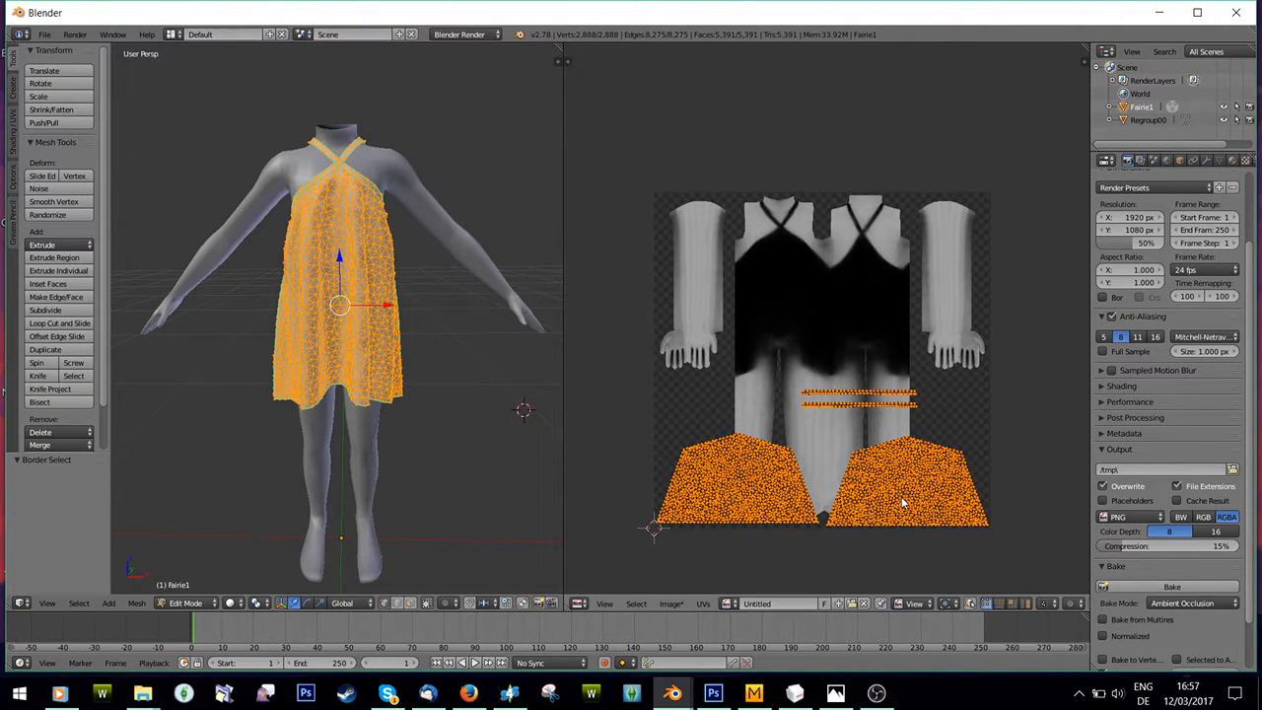
{"action": "key", "text": "a"}
- Move the two strap UV islands up onto the dark chest area of the body's first torso
{"action": "key", "text": "b"}
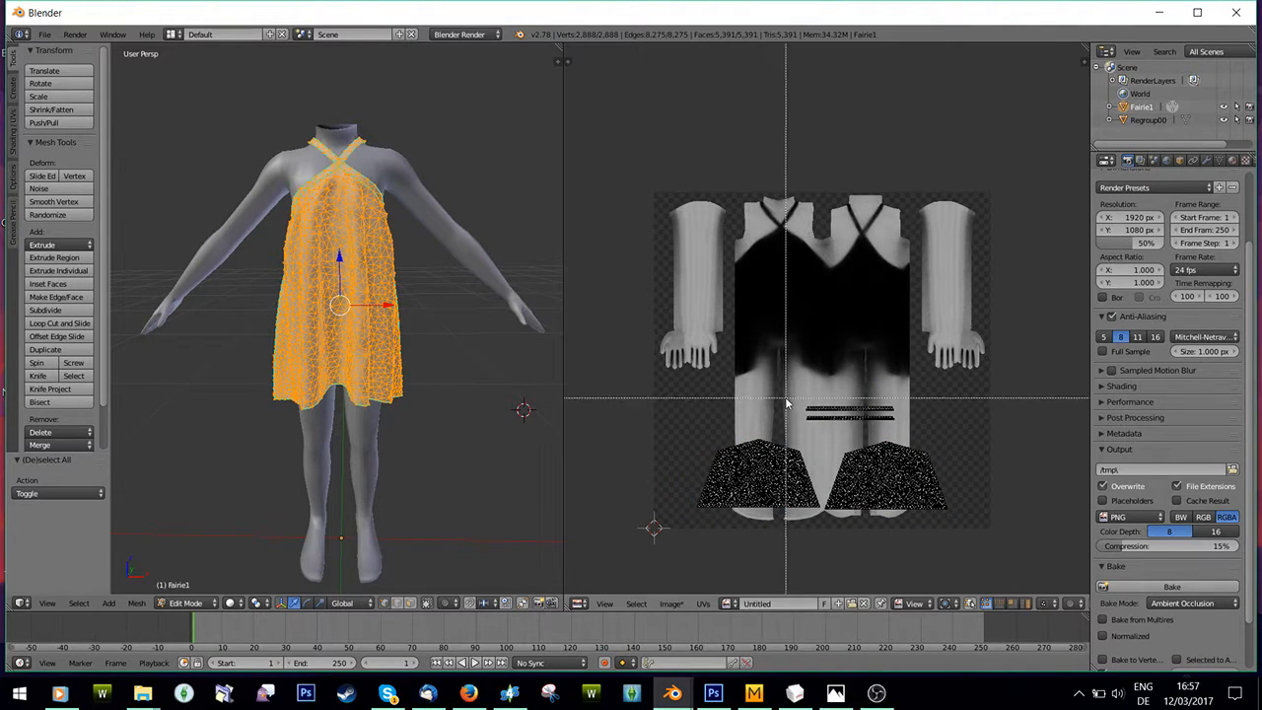
{"action": "left_click_drag", "start_coordinate": [787, 402], "coordinate": [907, 429]}
{"action": "key", "text": "g"}
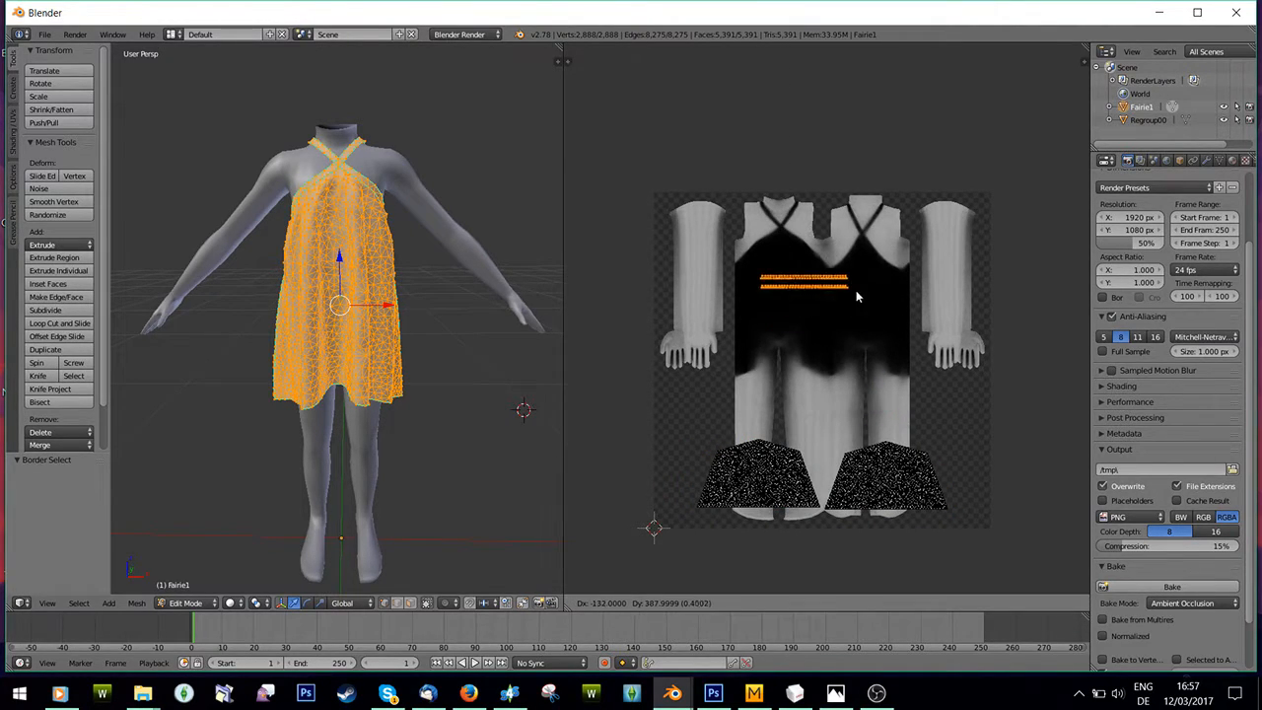
{"action": "left_click", "coordinate": [834, 287]}
- Move the left dress panel UV island about 0.064 in X and 0.461 in Y, placing it beneath the straps on the torso
{"action": "key", "text": "a"}
{"action": "key", "text": "b"}
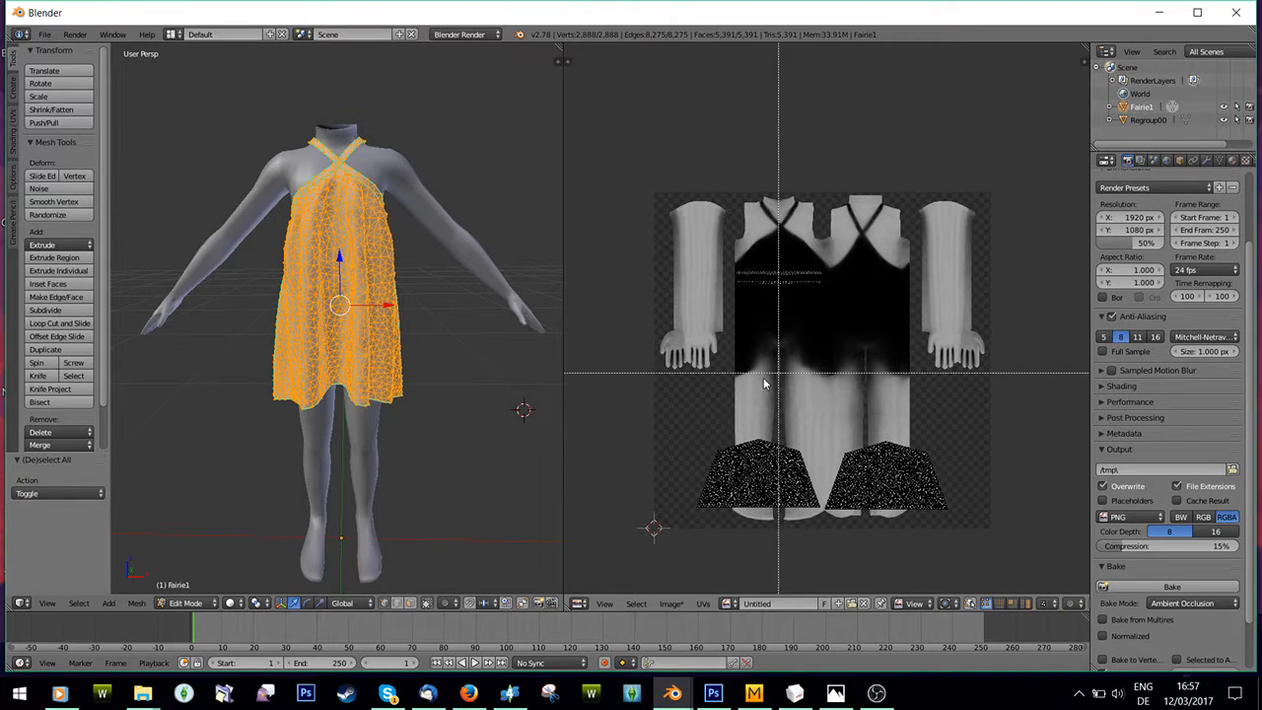
{"action": "left_click_drag", "start_coordinate": [654, 411], "coordinate": [822, 523]}
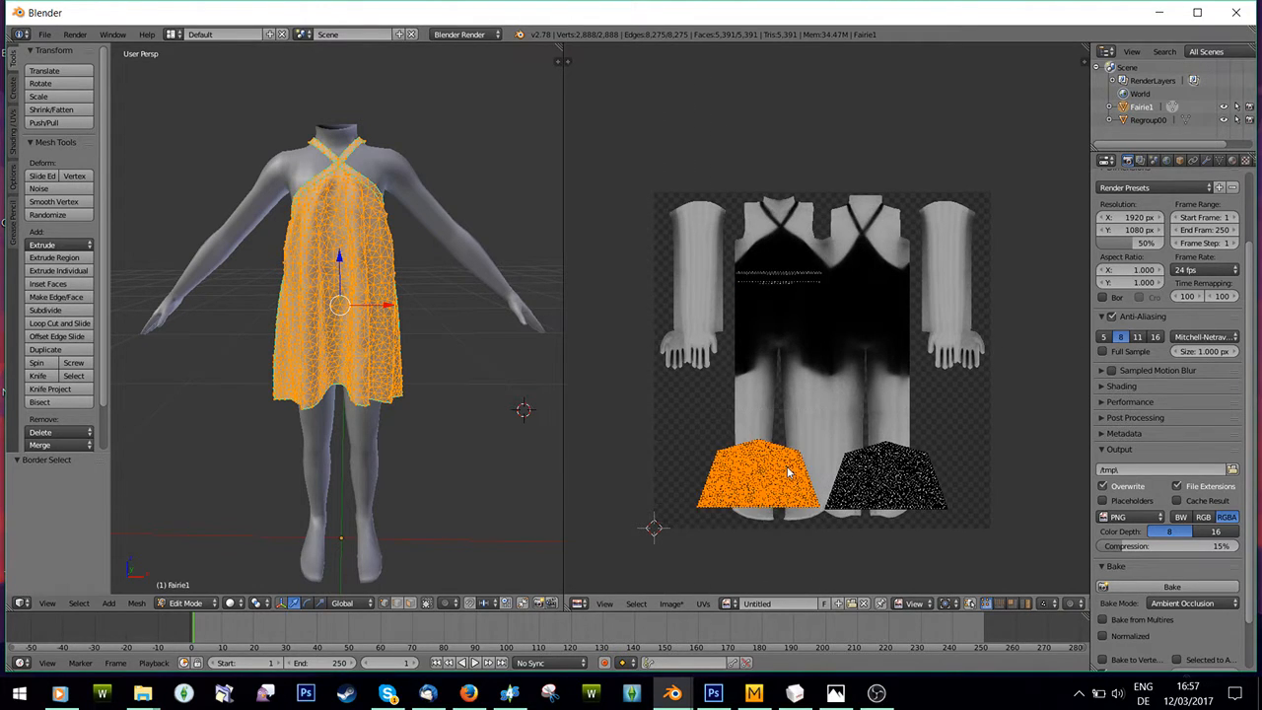
{"action": "key", "text": "g"}
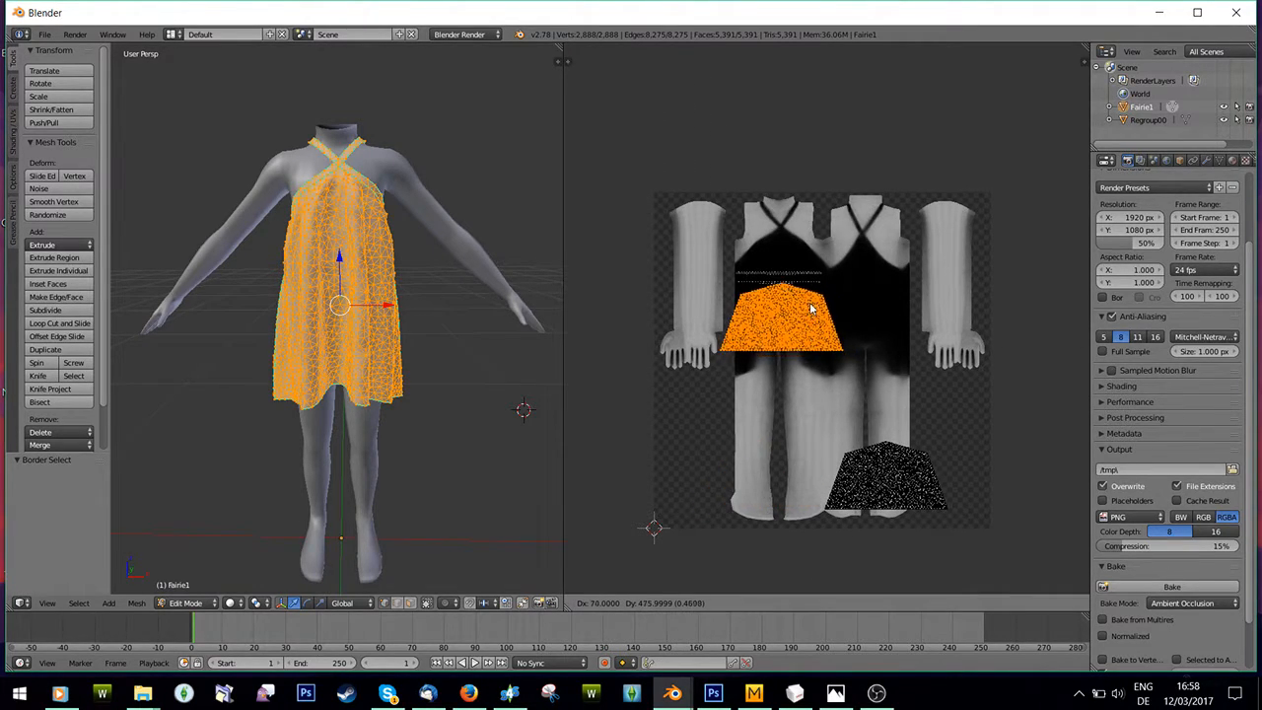
{"action": "left_click", "coordinate": [809, 319]}
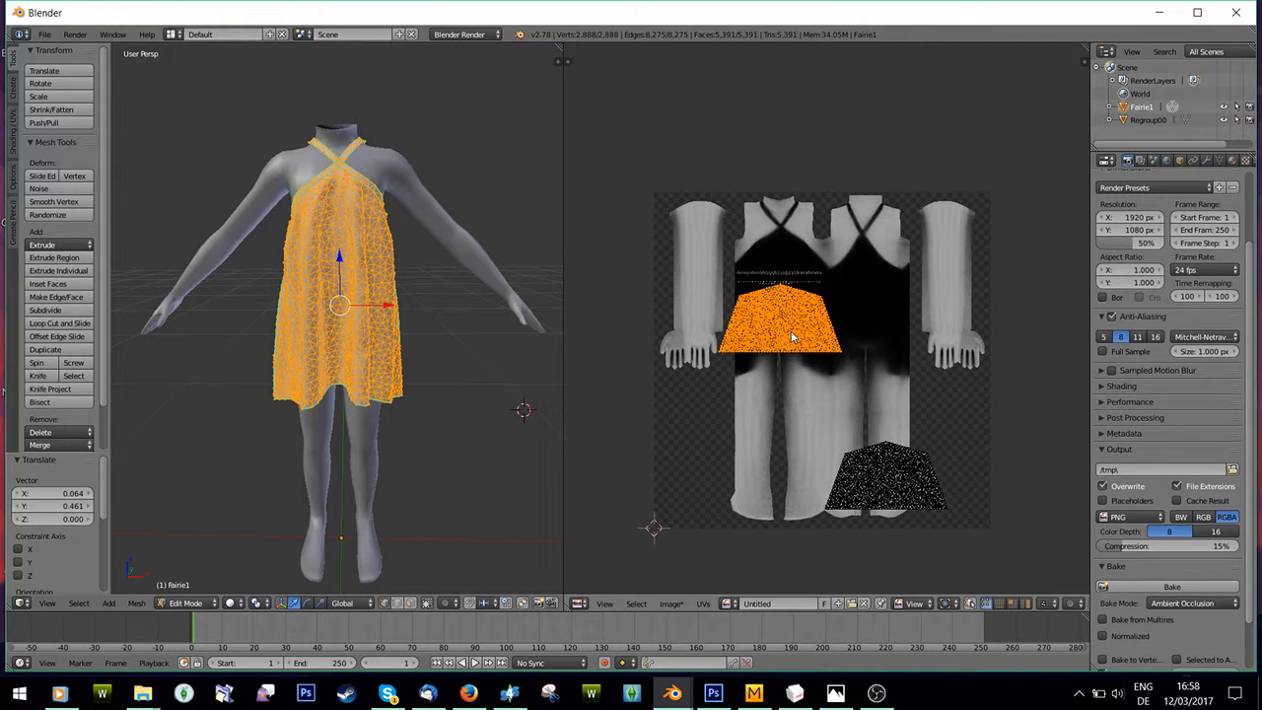
- Move the other dress panel UV island away from the legs, across the lower right edge of the image
{"action": "key", "text": "a"}
{"action": "key", "text": "b"}
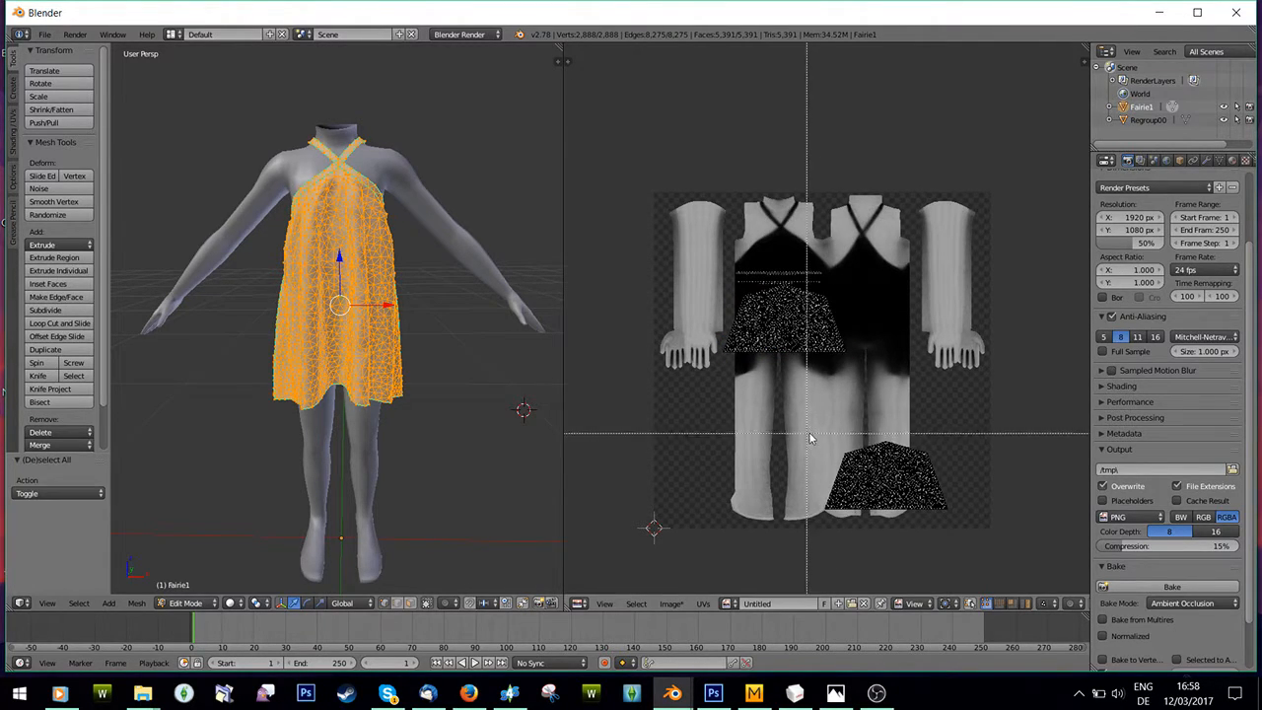
{"action": "left_click_drag", "start_coordinate": [810, 438], "coordinate": [956, 522]}
{"action": "key", "text": "g"}
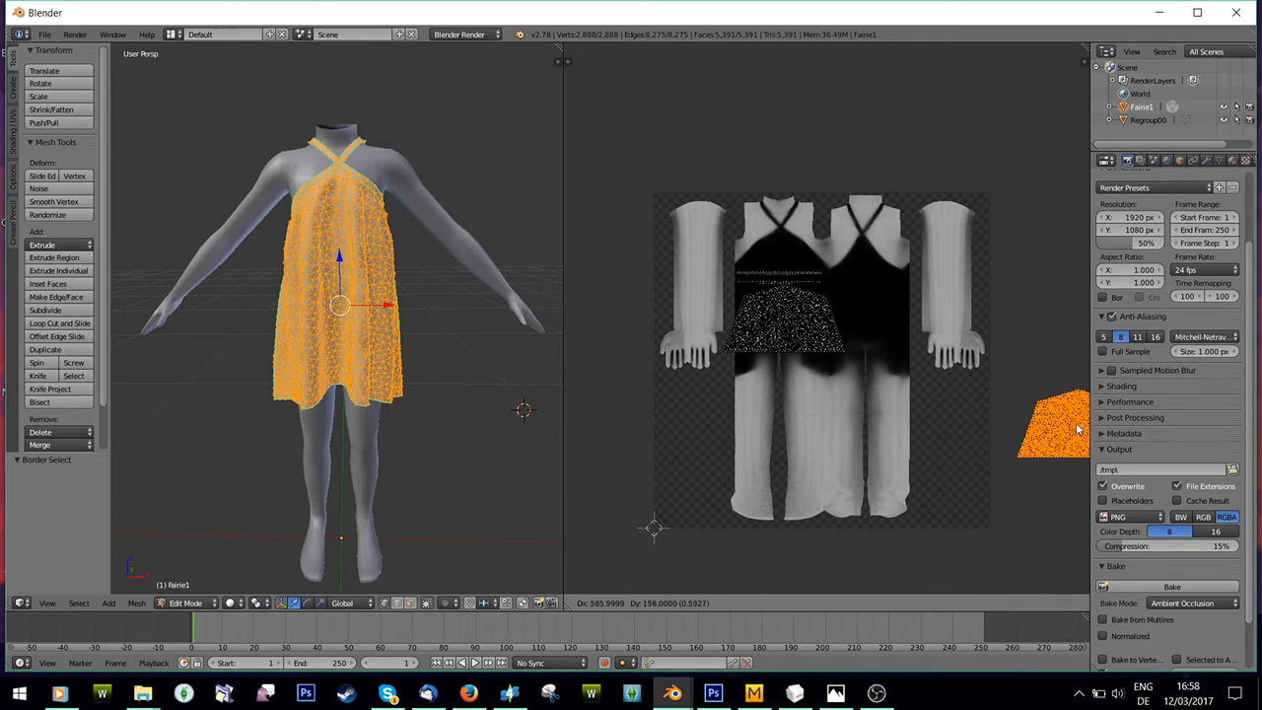
{"action": "left_click", "coordinate": [1073, 435]}
{"action": "key", "text": "g"}
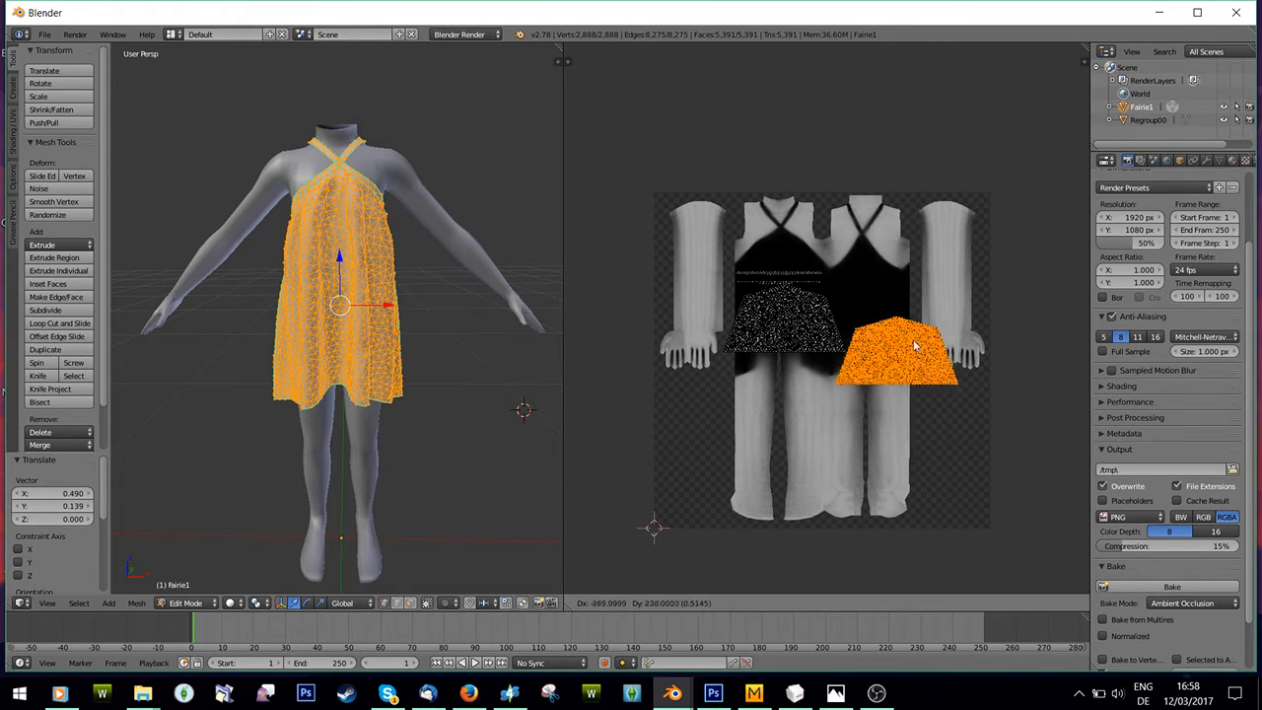
{"action": "left_click", "coordinate": [1007, 437]}
- Create a new blank image for the dress UVs and bake the ambient occlusion onto it
{"action": "scroll", "coordinate": [825, 397], "scroll_direction": "up", "scroll_amount": 5}
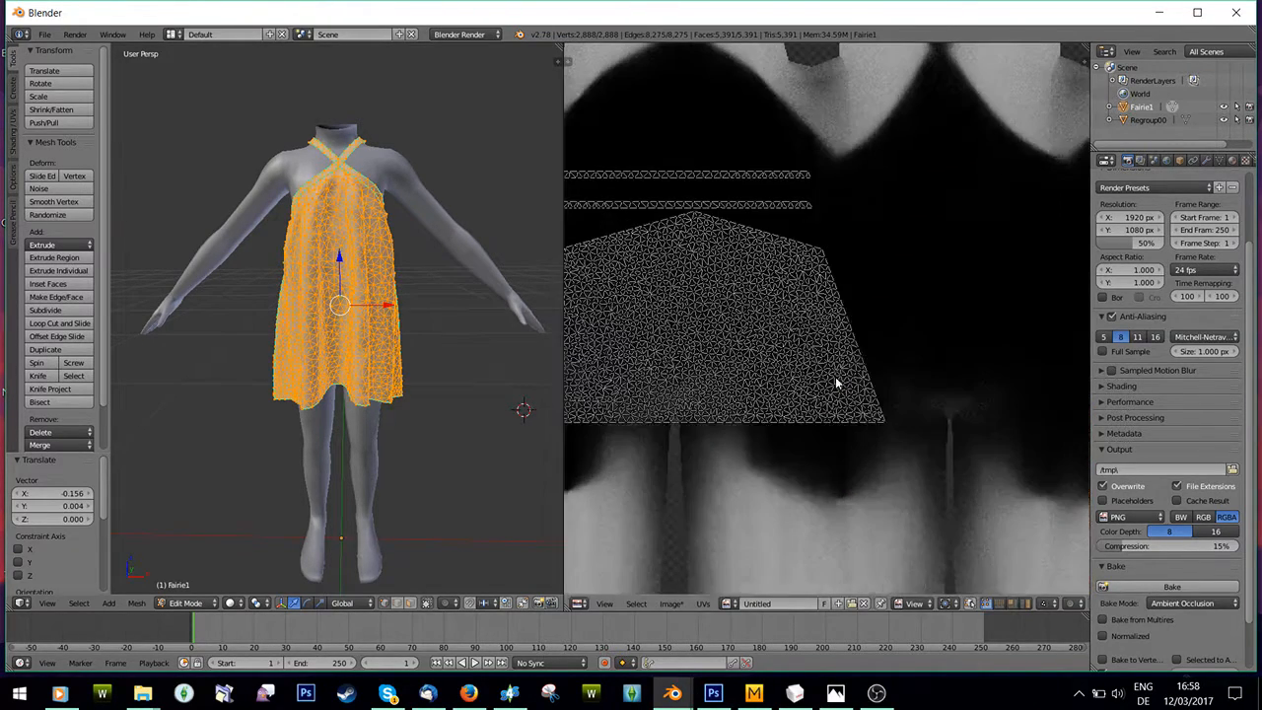
{"action": "scroll", "coordinate": [722, 549], "scroll_direction": "down", "scroll_amount": 2}
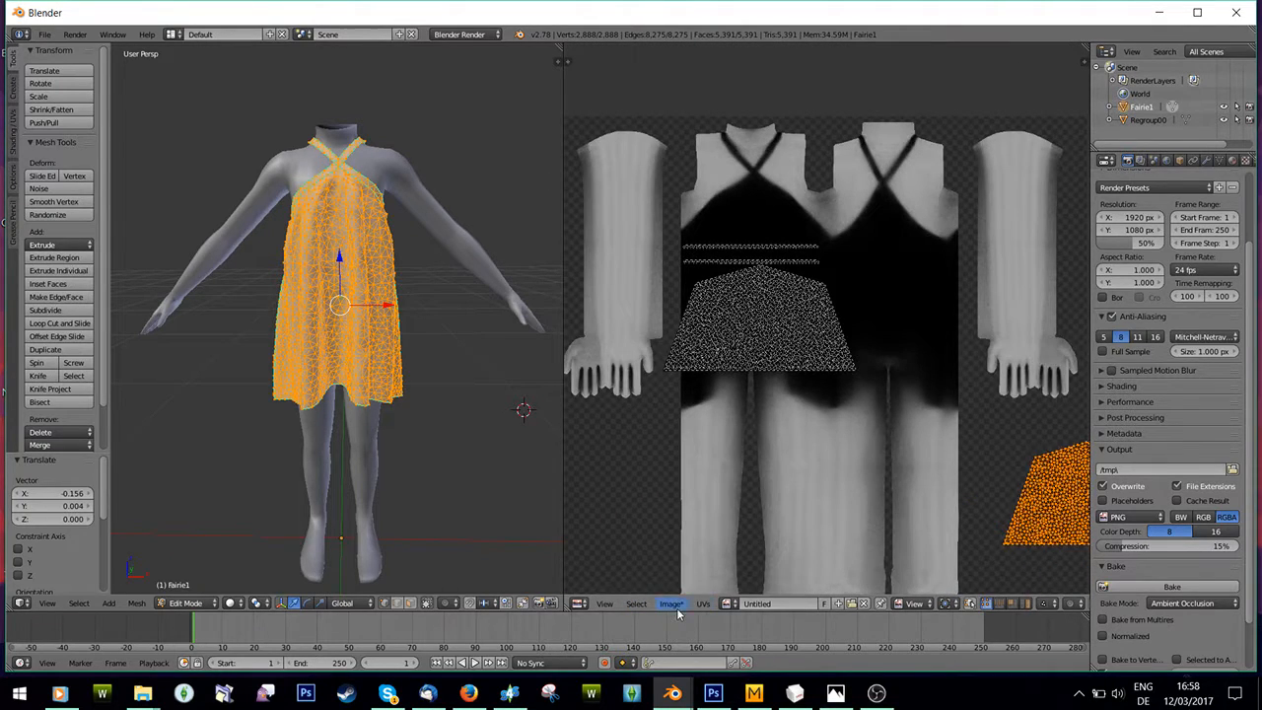
{"action": "left_click", "coordinate": [670, 603]}
{"action": "left_click", "coordinate": [685, 590]}
{"action": "left_click", "coordinate": [671, 654]}
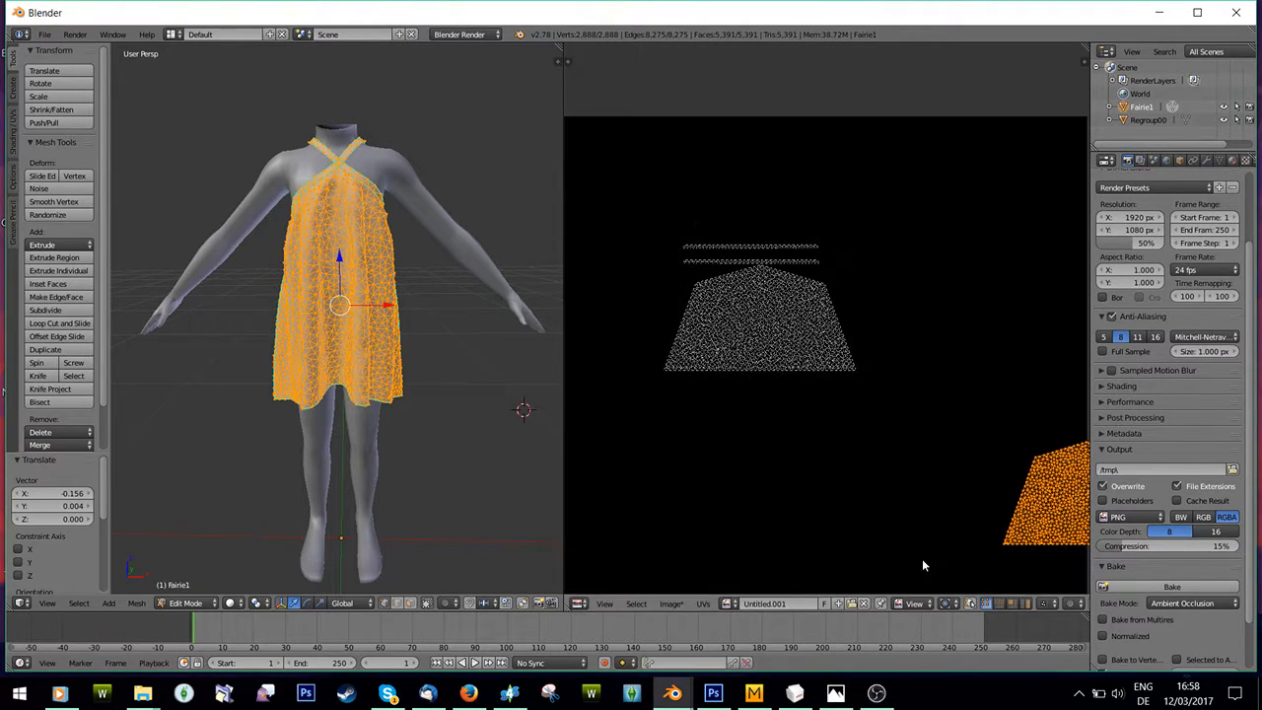
{"action": "left_click", "coordinate": [1171, 586]}
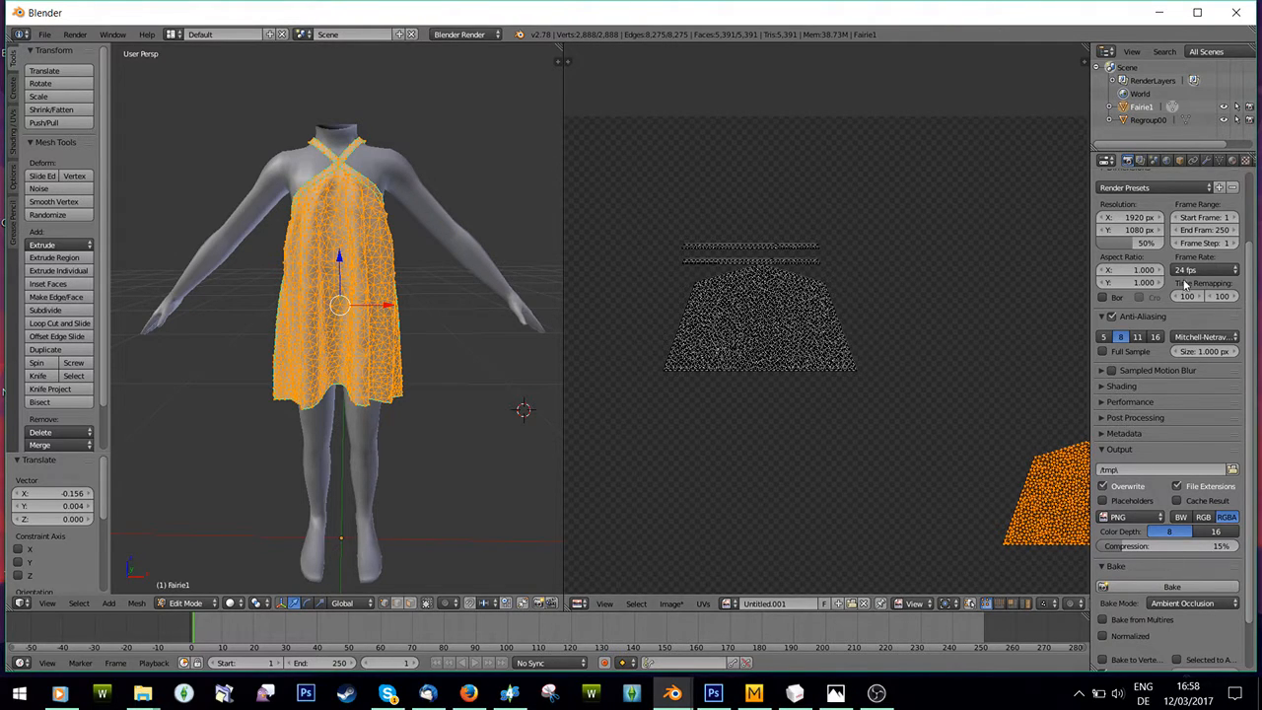
- Open the World settings and examine the baked ambient occlusion on the dress panel and straps
{"action": "left_click", "coordinate": [1166, 161]}
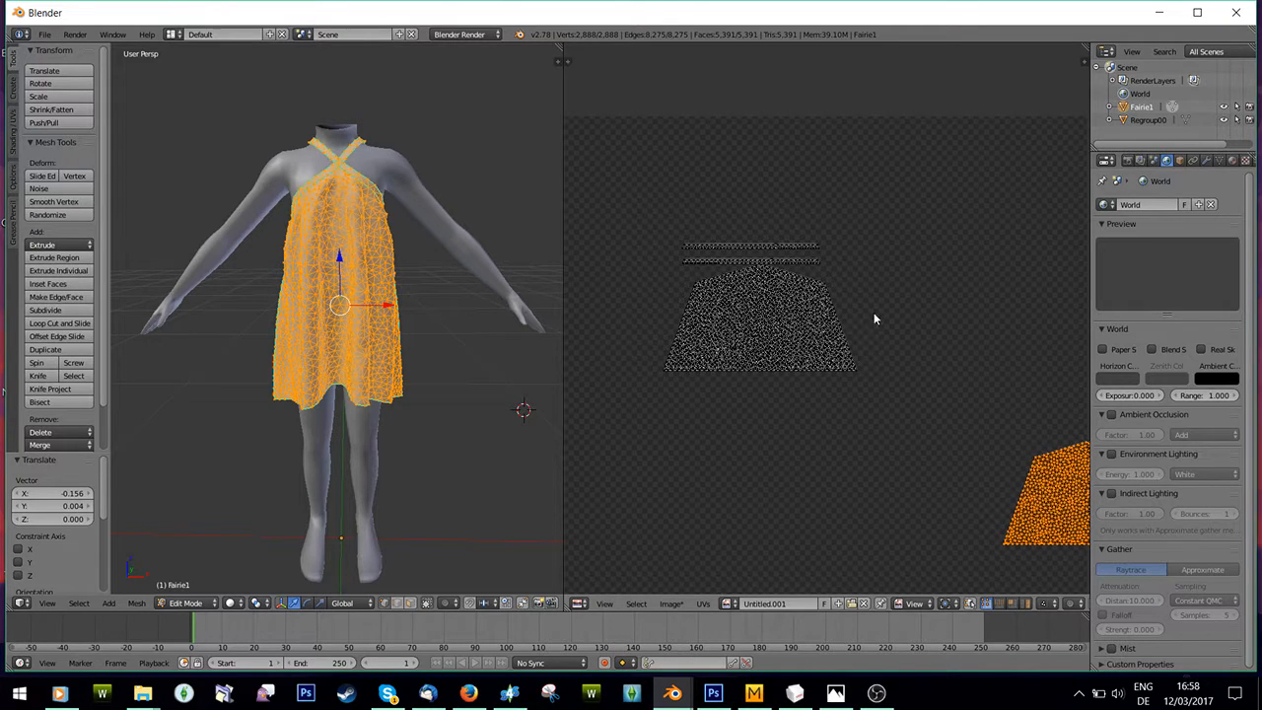
{"action": "scroll", "coordinate": [861, 371], "scroll_direction": "down", "scroll_amount": 1}
{"action": "scroll", "coordinate": [860, 370], "scroll_direction": "up", "scroll_amount": 6}
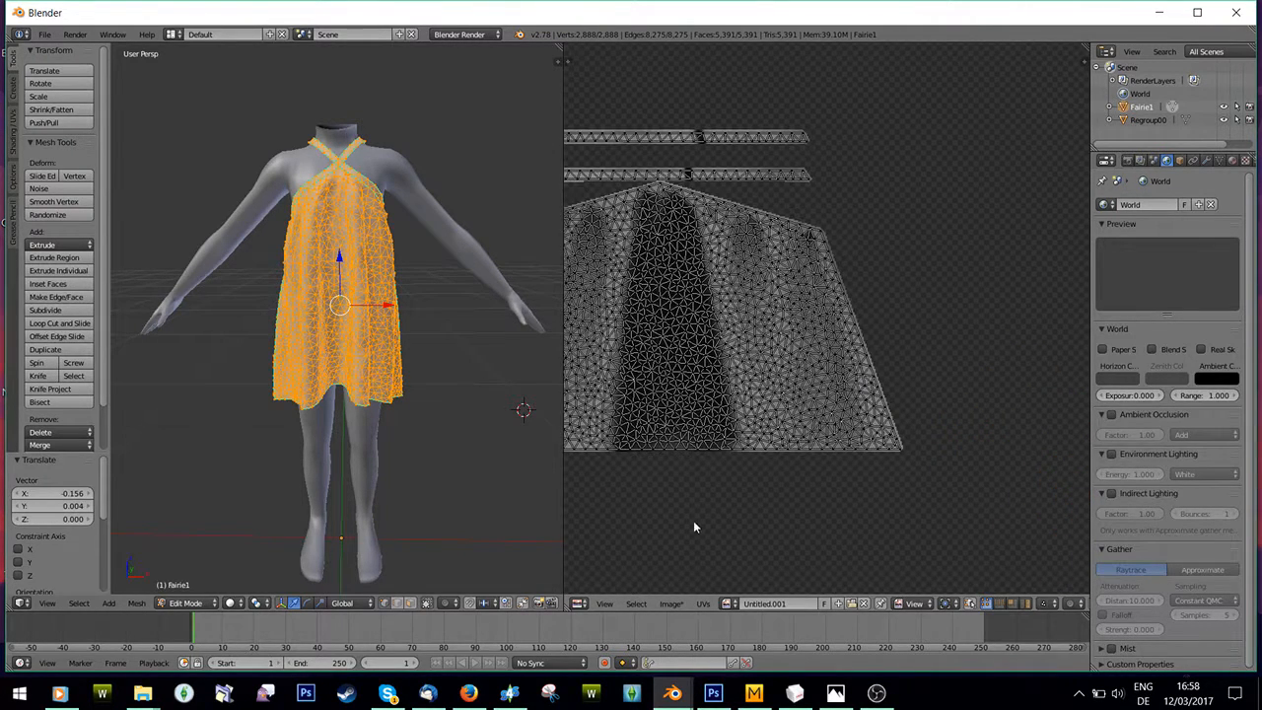
{"action": "scroll", "coordinate": [693, 528], "scroll_direction": "down", "scroll_amount": 1}
{"action": "scroll", "coordinate": [769, 449], "scroll_direction": "down", "scroll_amount": 4}
{"action": "scroll", "coordinate": [788, 392], "scroll_direction": "up", "scroll_amount": 4}
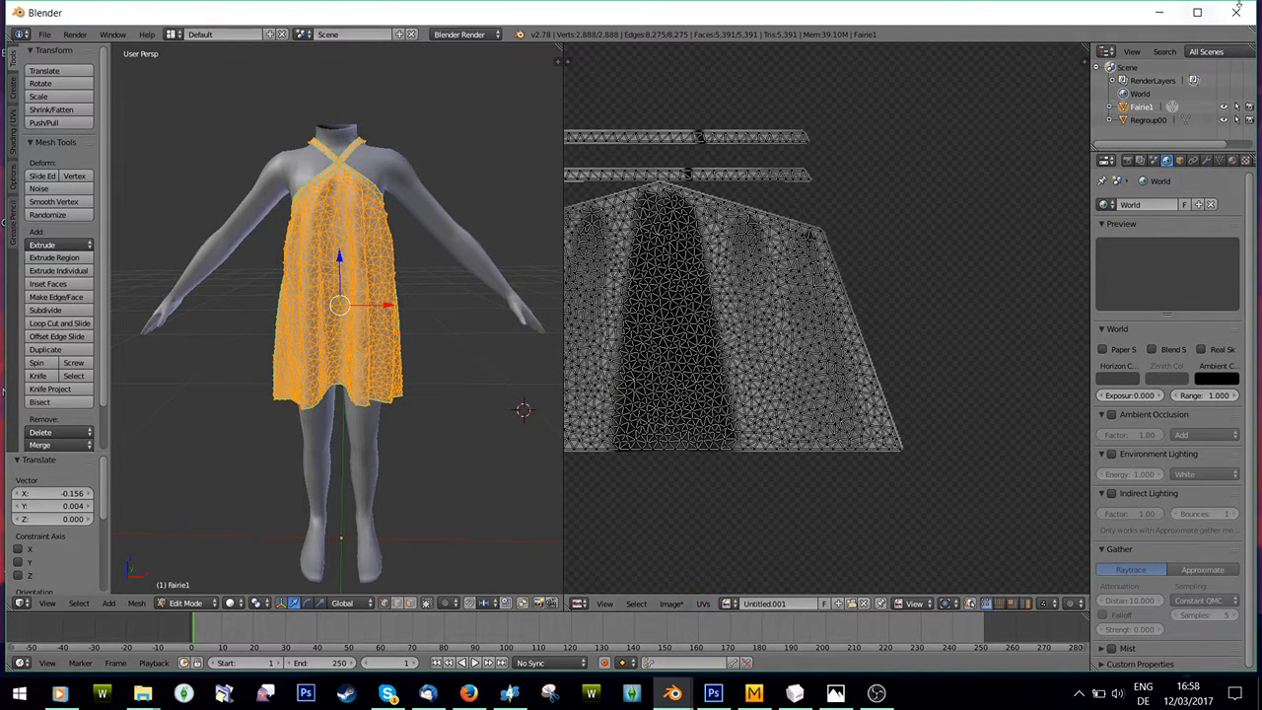
- Put the body Regroup00 in Edit Mode, select its whole mesh and assign the Untitled.001 image to its UVs
{"action": "left_click", "coordinate": [1147, 119]}
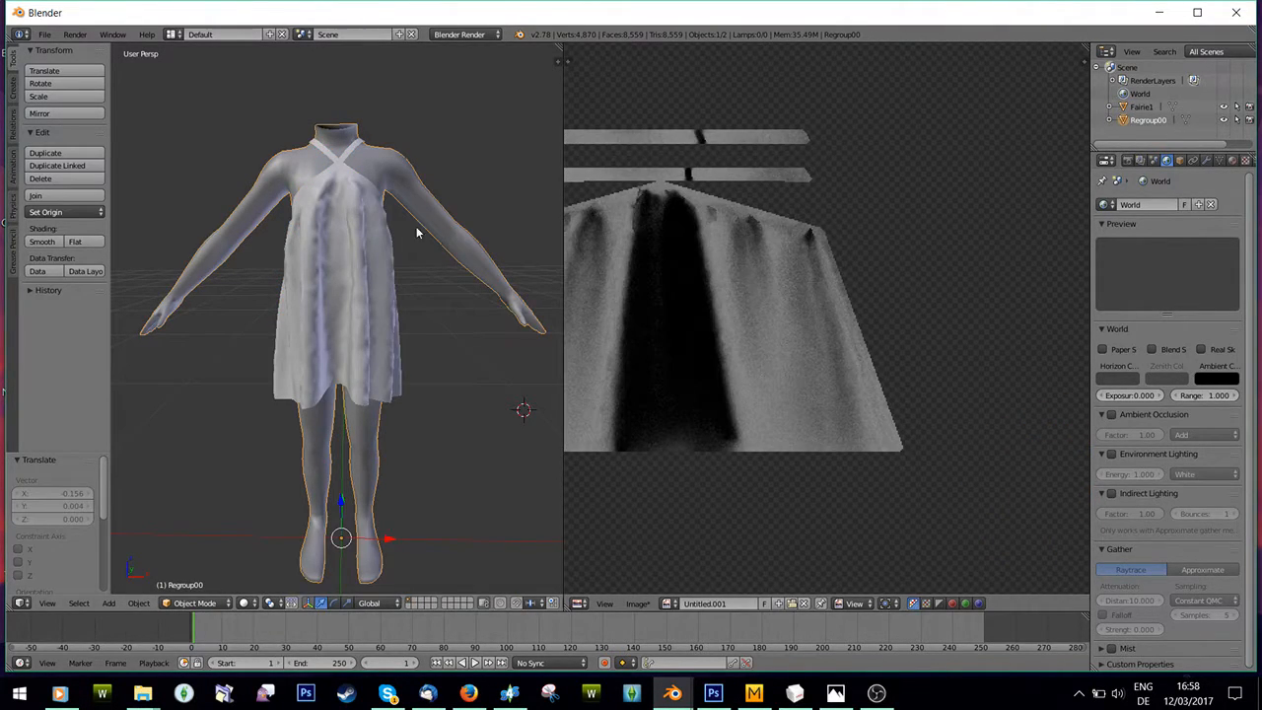
{"action": "left_click", "coordinate": [195, 602]}
{"action": "left_click", "coordinate": [197, 578]}
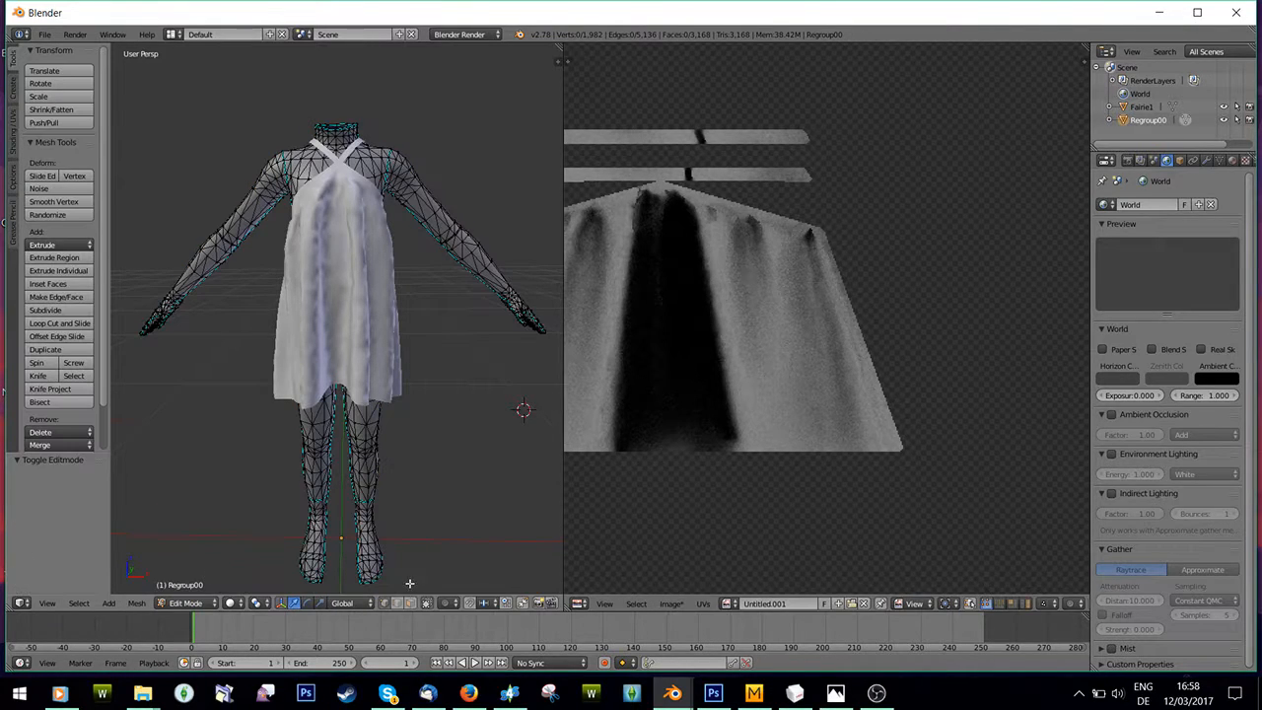
{"action": "scroll", "coordinate": [687, 489], "scroll_direction": "down", "scroll_amount": 3}
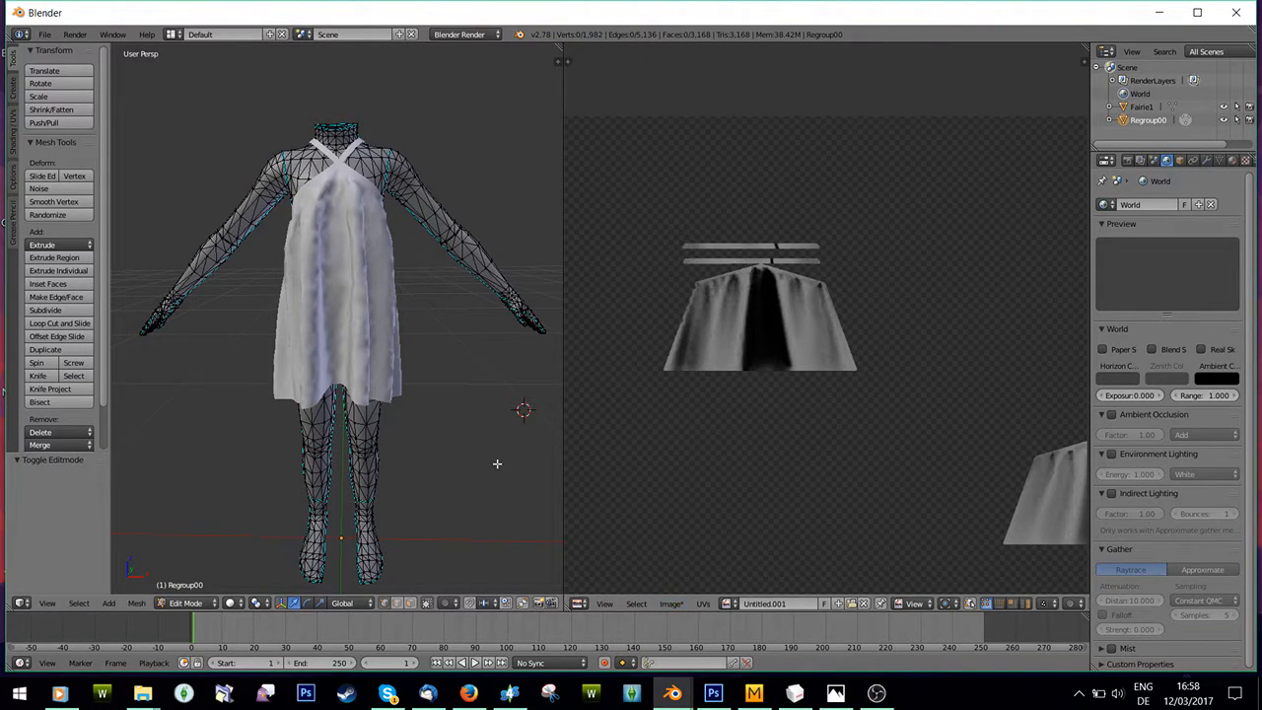
{"action": "key", "text": "a"}
{"action": "left_click", "coordinate": [726, 603]}
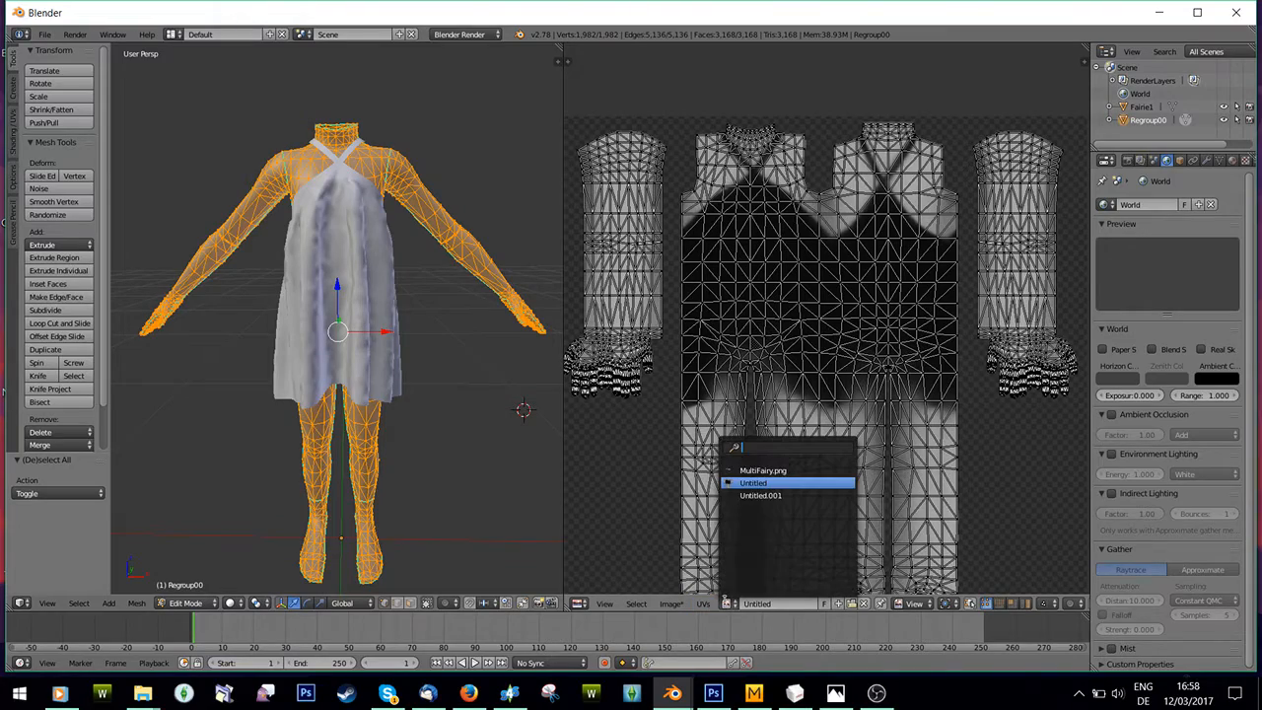
{"action": "left_click", "coordinate": [748, 498]}
- Compare the dress bake with the body's UV layout and set the viewport shading to Texture to inspect it on the models
{"action": "scroll", "coordinate": [787, 280], "scroll_direction": "up", "scroll_amount": 4}
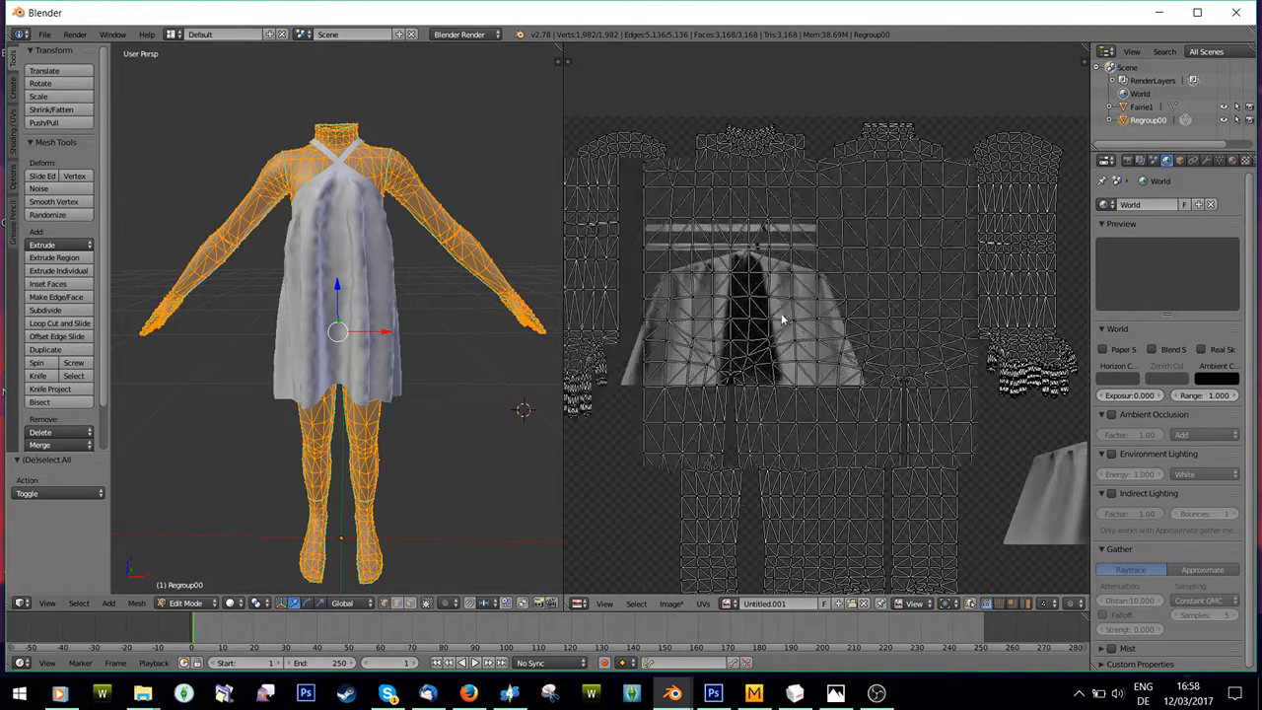
{"action": "scroll", "coordinate": [822, 304], "scroll_direction": "down", "scroll_amount": 6}
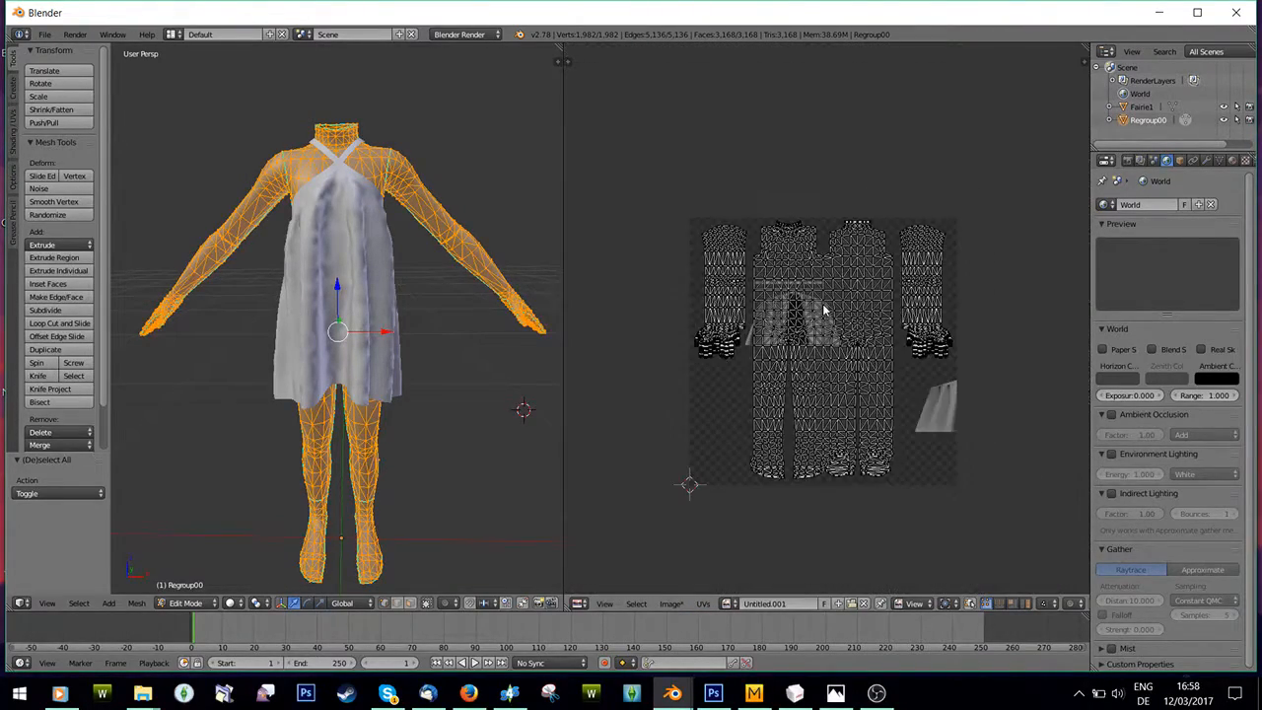
{"action": "scroll", "coordinate": [825, 306], "scroll_direction": "up", "scroll_amount": 6}
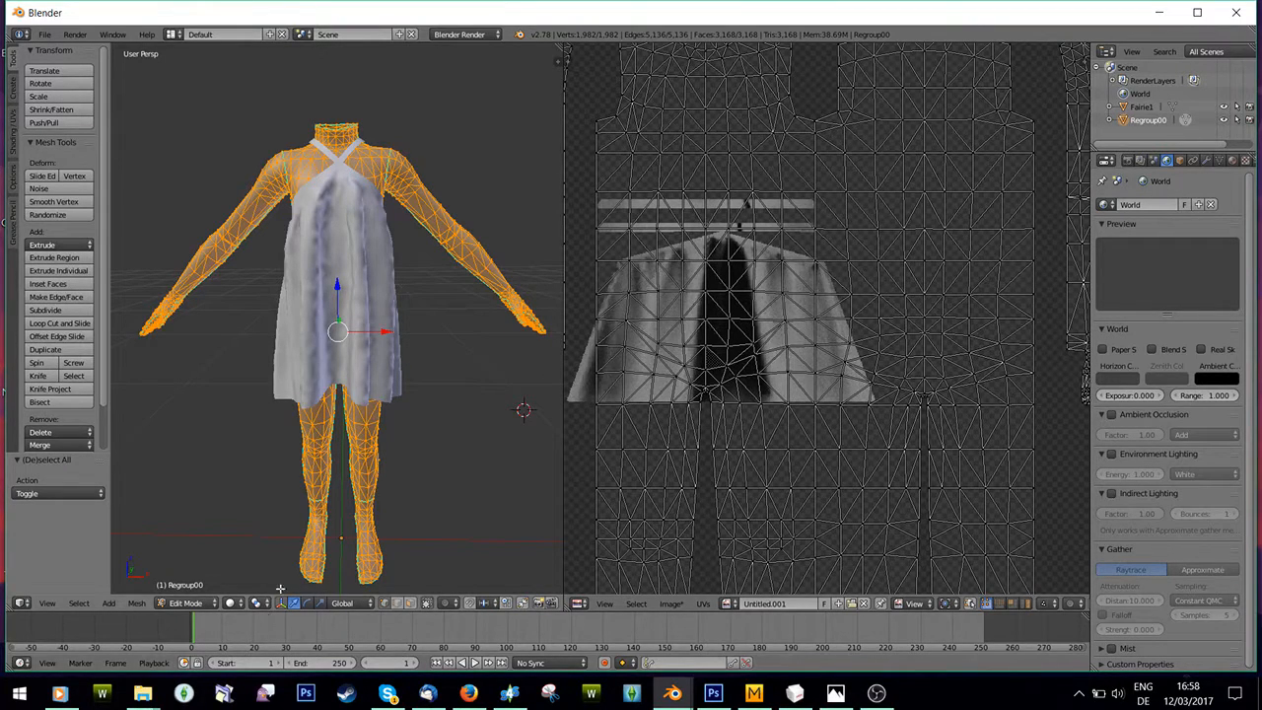
{"action": "left_click", "coordinate": [234, 608]}
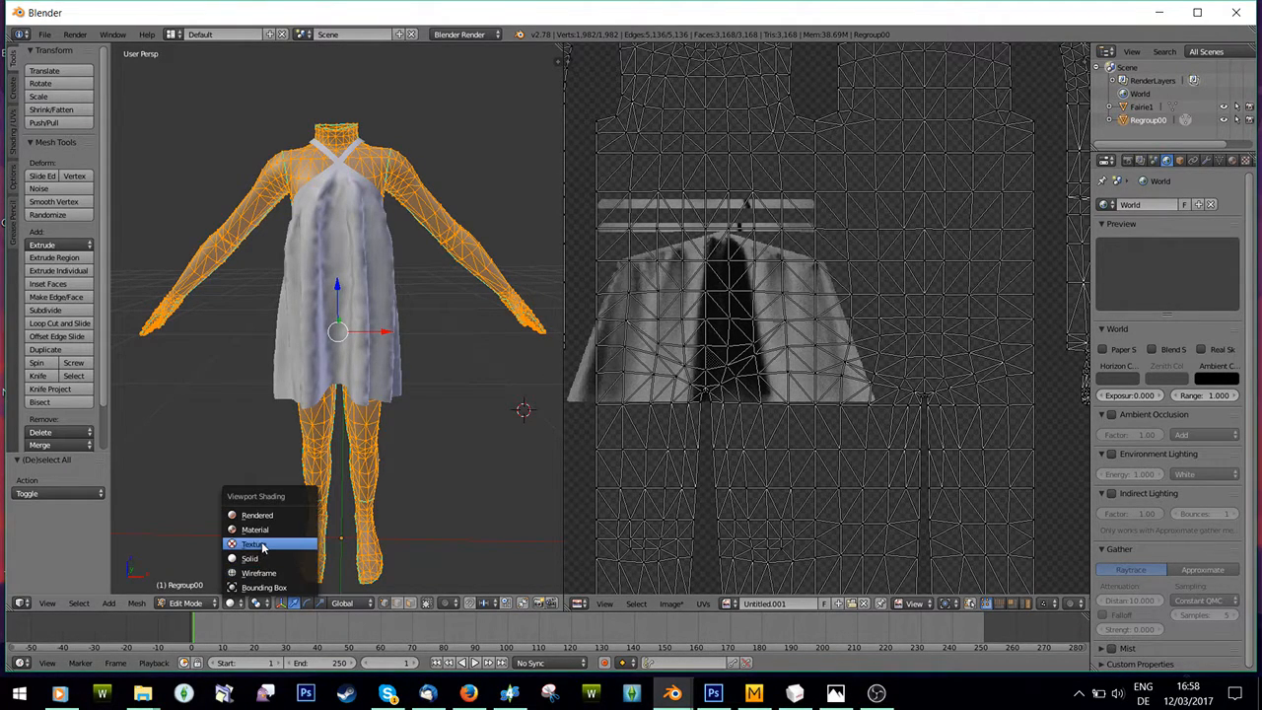
{"action": "left_click", "coordinate": [265, 548]}
{"action": "scroll", "coordinate": [269, 452], "scroll_direction": "up", "scroll_amount": 4}
{"action": "scroll", "coordinate": [269, 456], "scroll_direction": "down", "scroll_amount": 2}
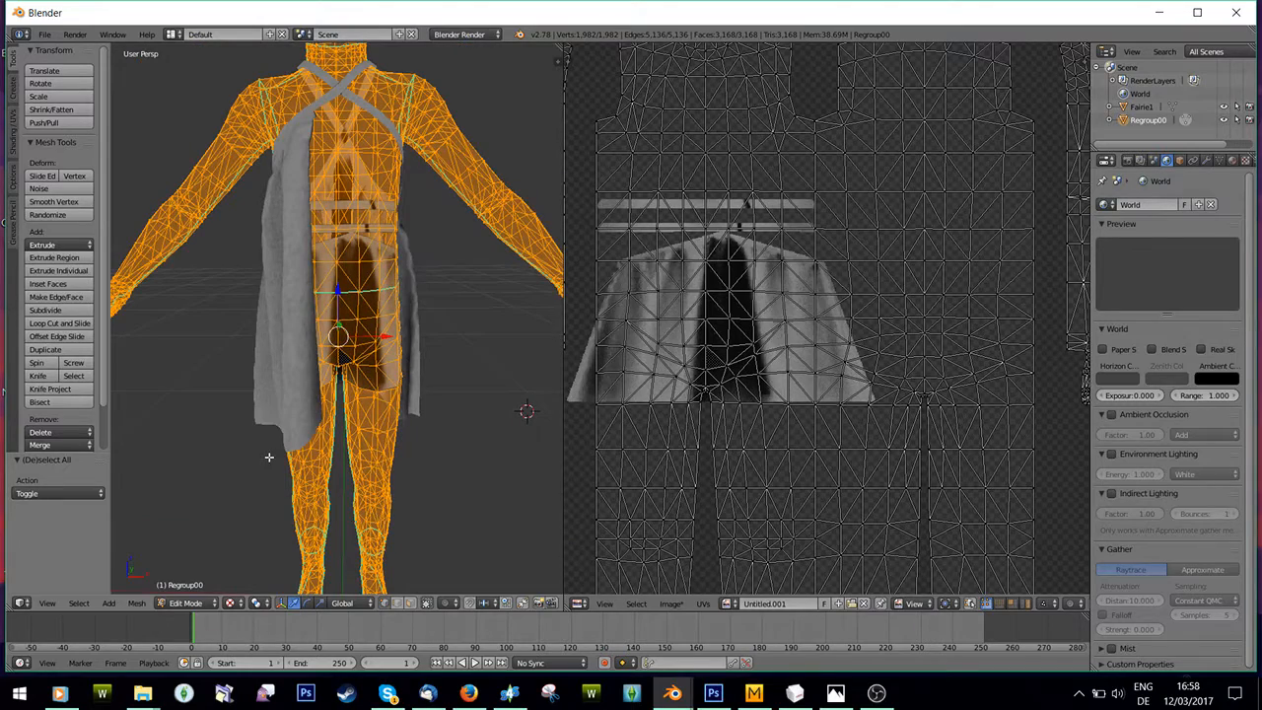
{"action": "key", "text": "a"}
{"action": "middle_click_drag", "start_coordinate": [450, 499], "coordinate": [450, 472]}
- Put the Fairie1 dress in Edit Mode and move the offset panel's UV island about -0.642 in X and 0.325 in Y onto the other panel
{"action": "left_click", "coordinate": [1141, 106]}
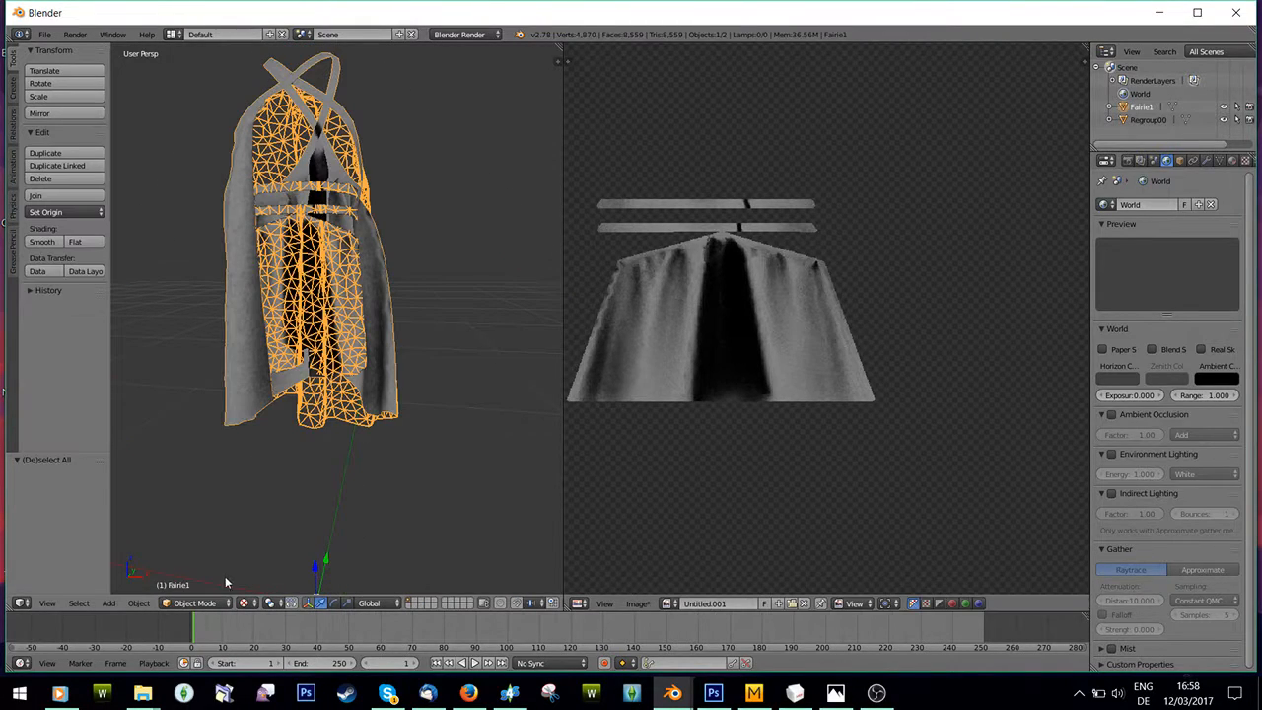
{"action": "left_click", "coordinate": [193, 602]}
{"action": "left_click", "coordinate": [195, 573]}
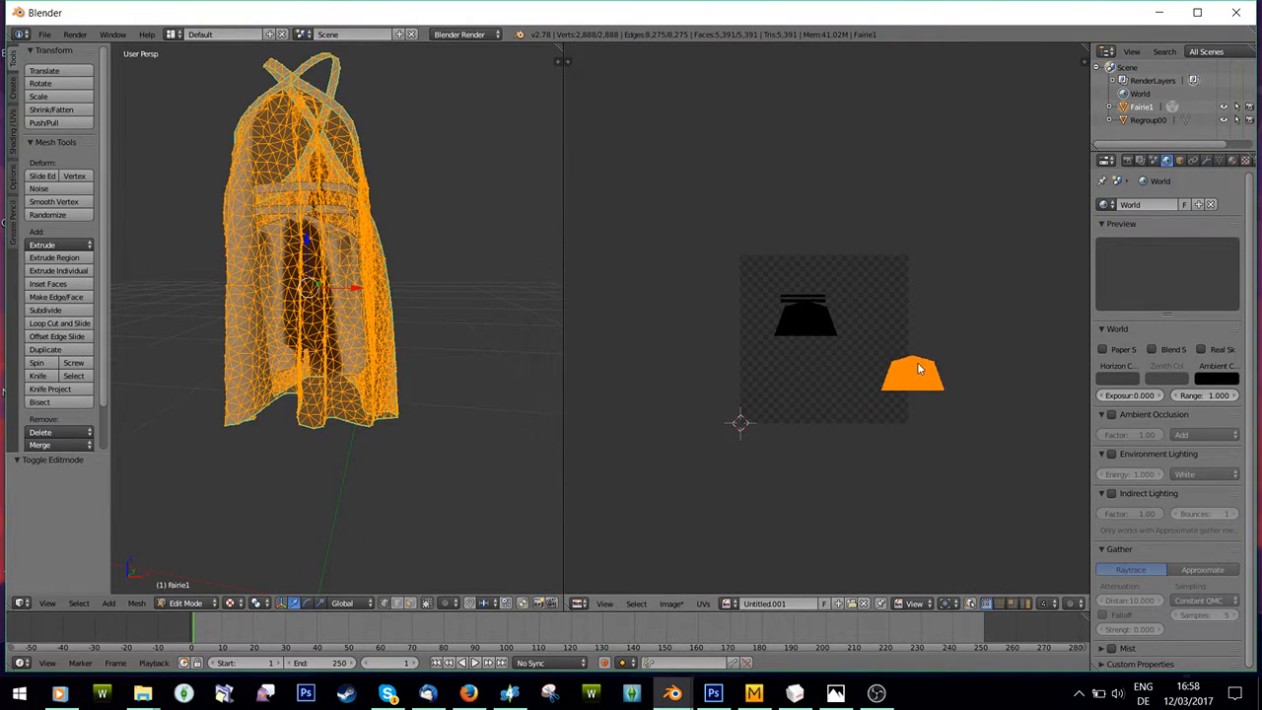
{"action": "scroll", "coordinate": [919, 369], "scroll_direction": "up", "scroll_amount": 2}
{"action": "key", "text": "g"}
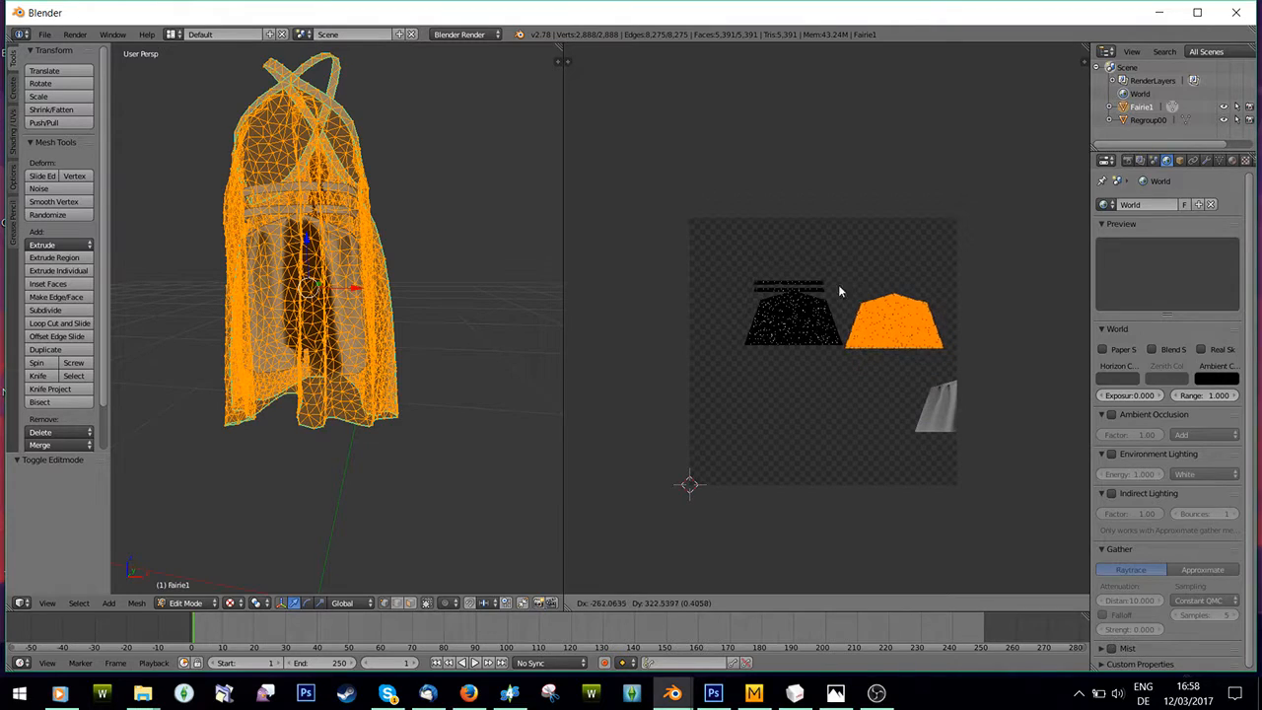
{"action": "left_click", "coordinate": [748, 283]}
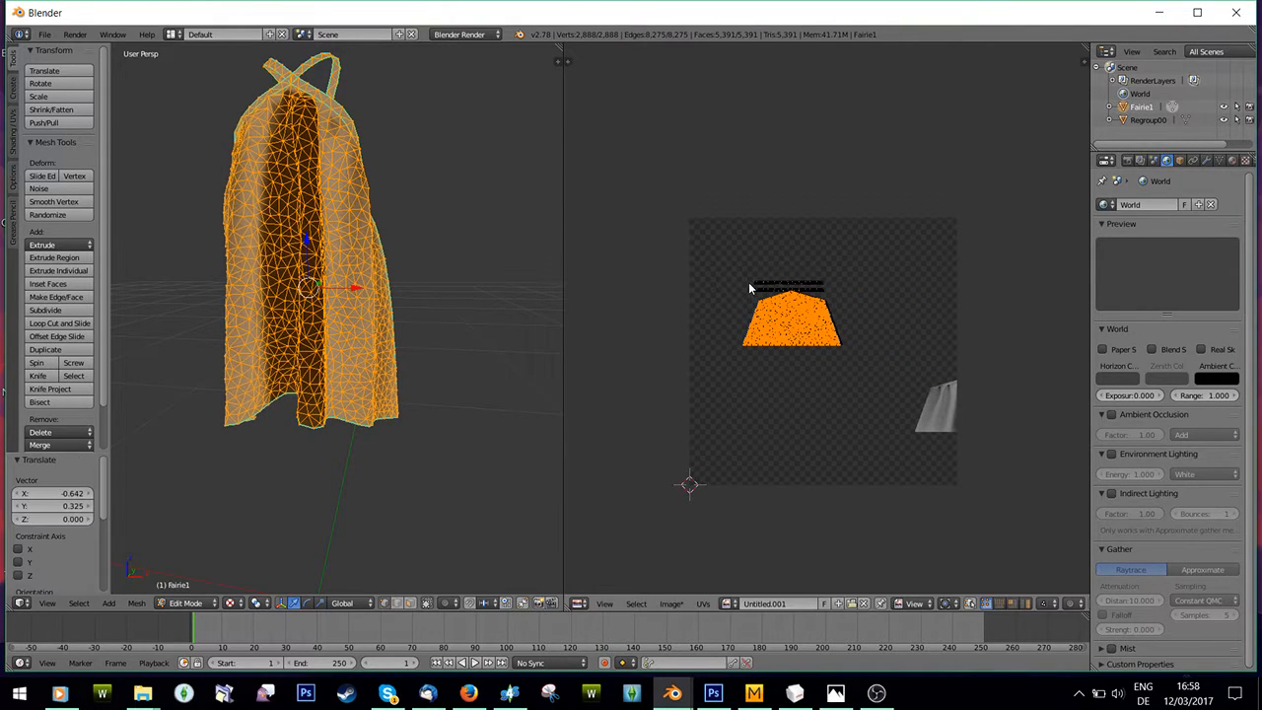
- Deselect the dress UVs, show the textured dress from the front and select the body Regroup00
{"action": "key", "text": "a"}
{"action": "middle_click_drag", "start_coordinate": [338, 363], "coordinate": [350, 364]}
{"action": "left_click", "coordinate": [1159, 120]}
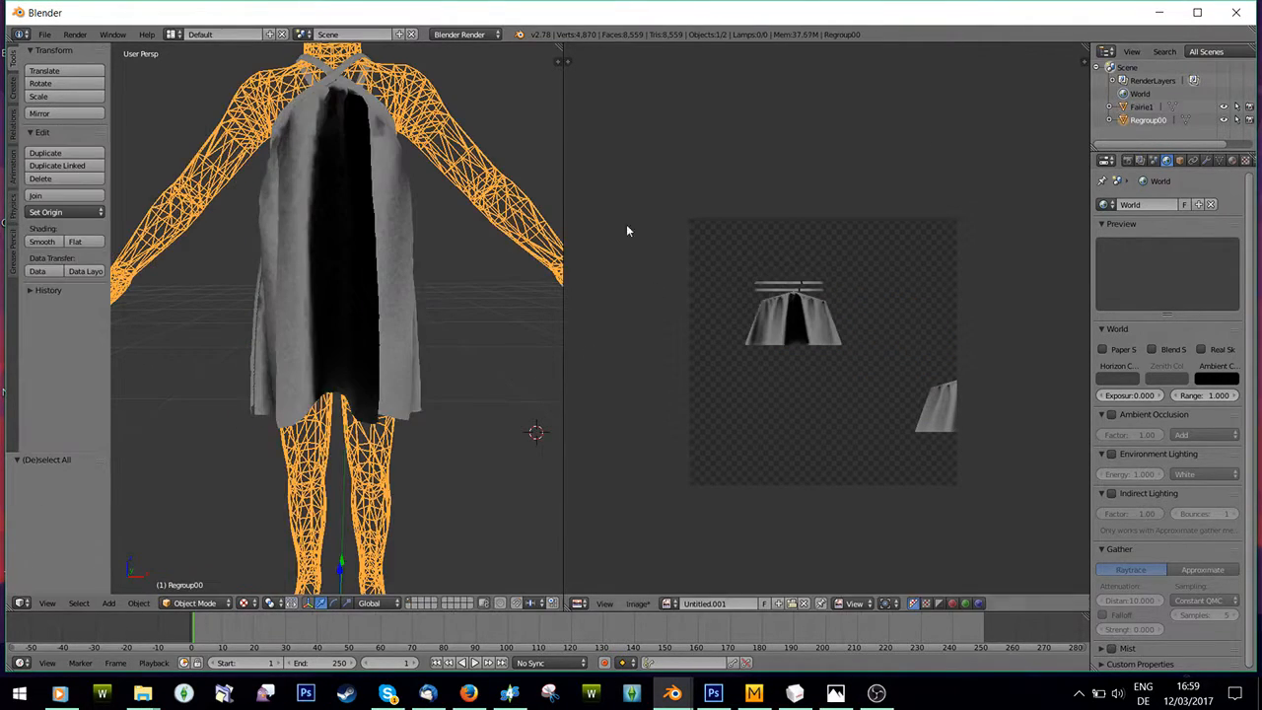
- Inspect the dress's baked shading on the model from the front and from beneath, and compare it with the bake image
{"action": "left_click", "coordinate": [189, 602]}
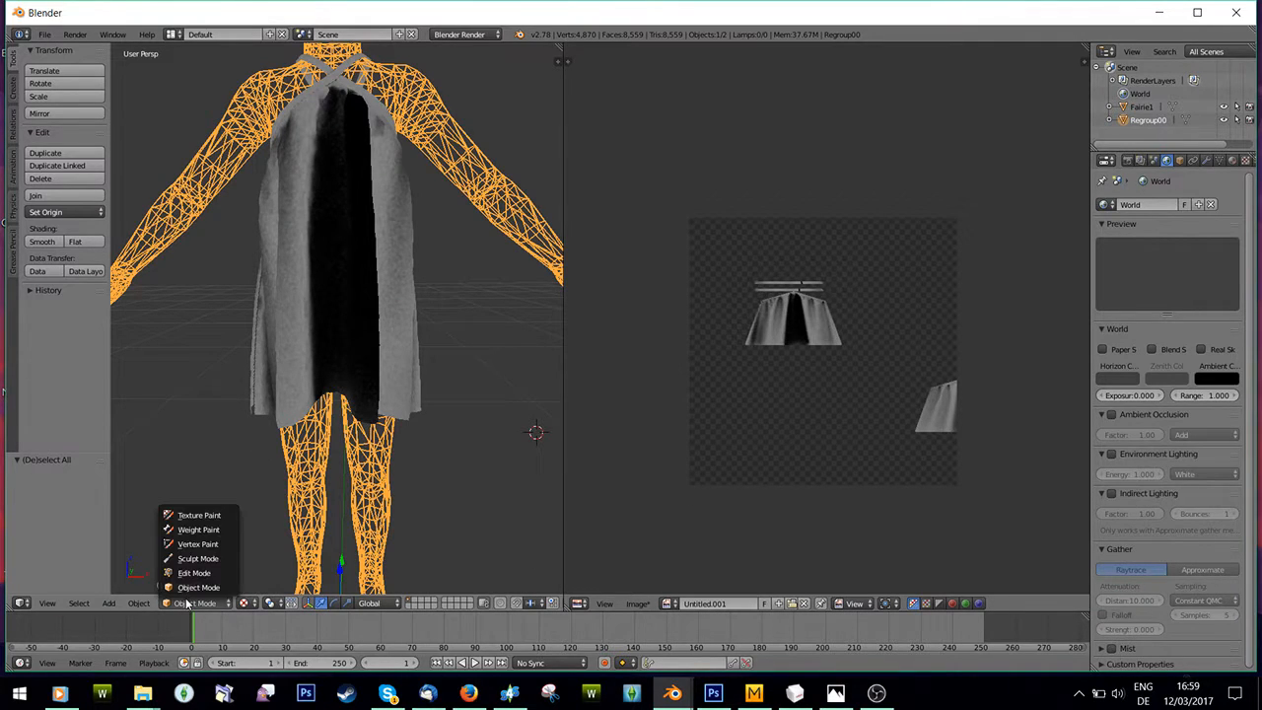
{"action": "middle_click_drag", "start_coordinate": [325, 504], "coordinate": [365, 497]}
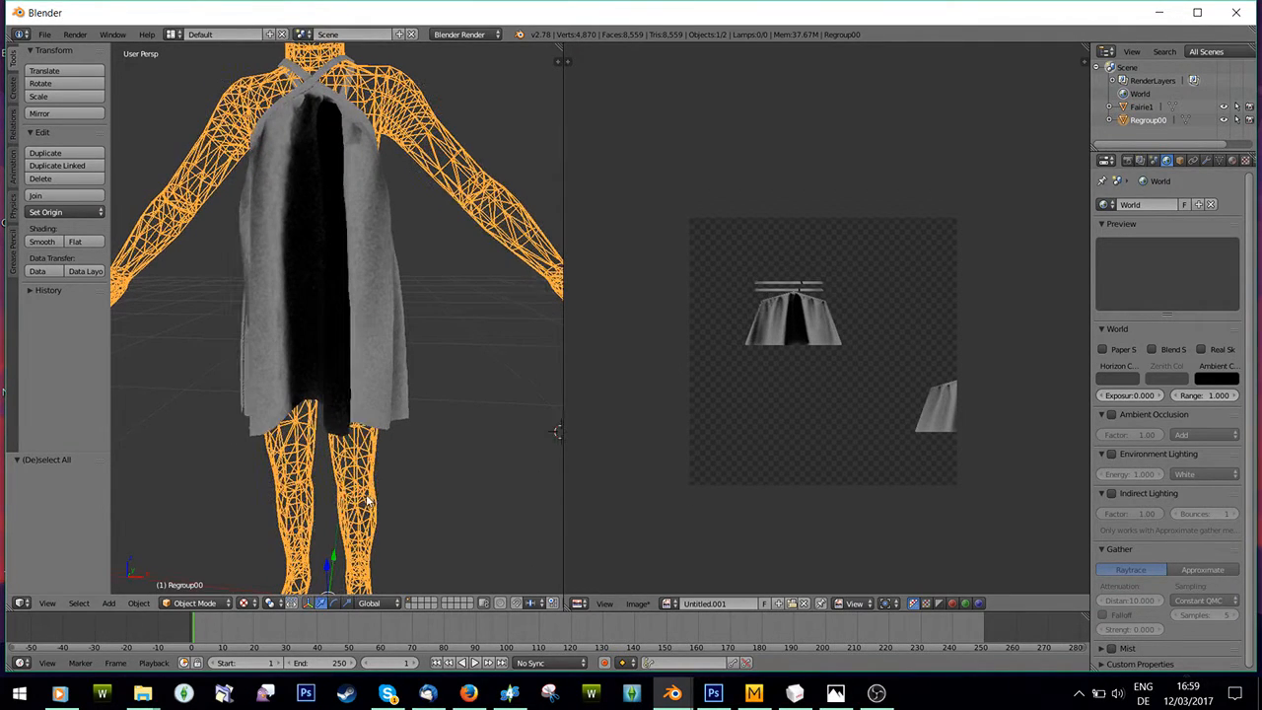
{"action": "left_click", "coordinate": [1149, 110]}
{"action": "left_click", "coordinate": [1146, 120]}
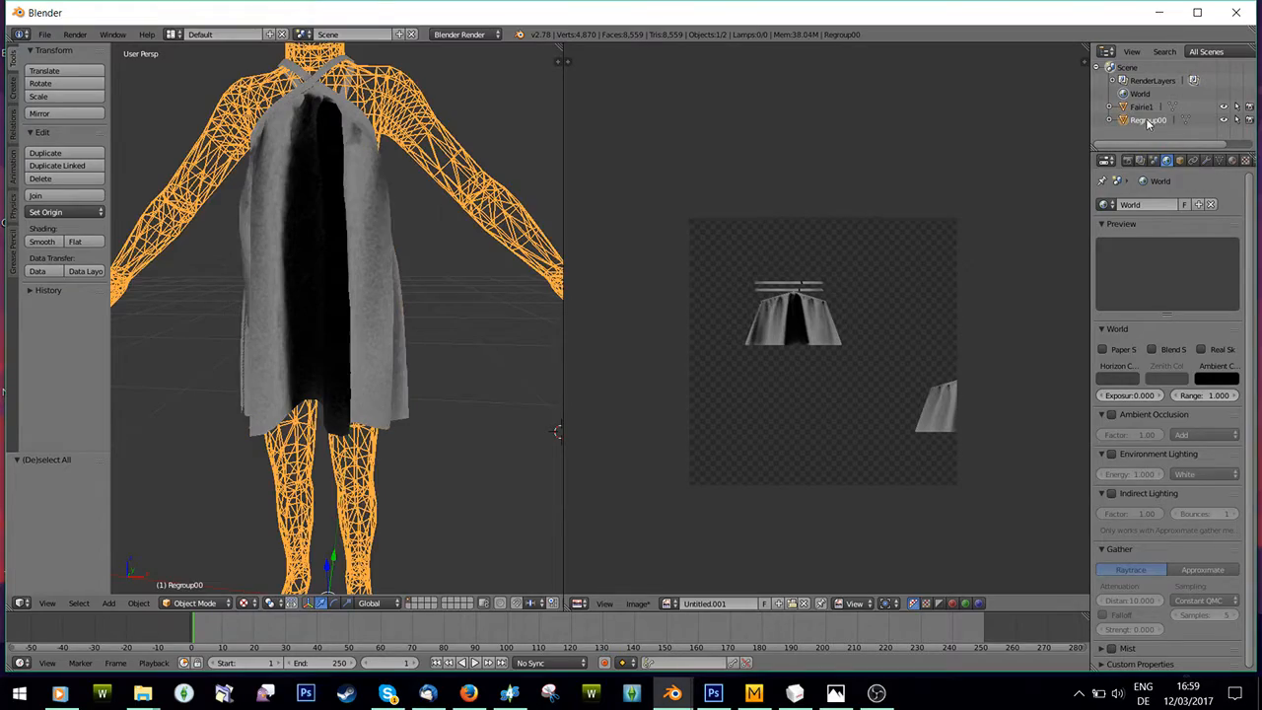
{"action": "mouse_move", "coordinate": [411, 404]}
{"action": "middle_mouse_down"}
{"action": "mouse_move", "coordinate": [422, 322]}
{"action": "mouse_move", "coordinate": [446, 356]}
{"action": "mouse_move", "coordinate": [423, 409]}
{"action": "mouse_move", "coordinate": [419, 396]}
{"action": "middle_mouse_up"}
{"action": "scroll", "coordinate": [383, 287], "scroll_direction": "up", "scroll_amount": 4}
{"action": "scroll", "coordinate": [382, 287], "scroll_direction": "down", "scroll_amount": 4}
{"action": "scroll", "coordinate": [424, 246], "scroll_direction": "up", "scroll_amount": 4}
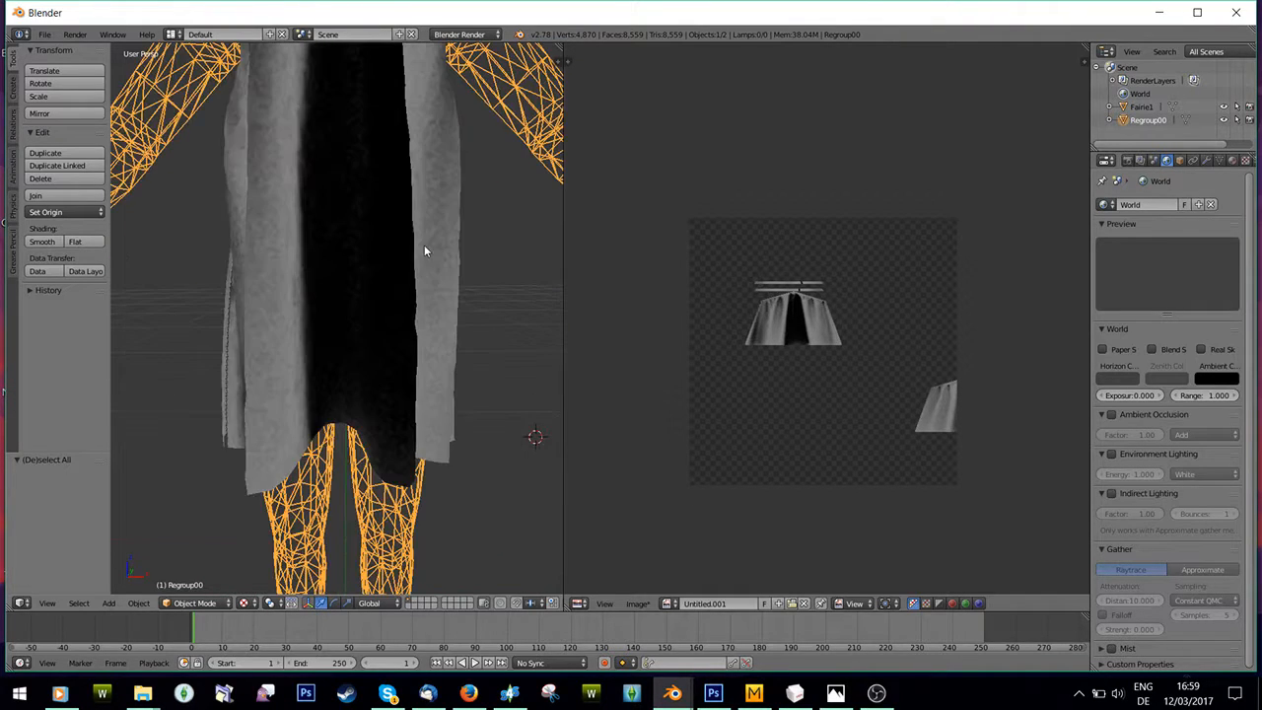
{"action": "scroll", "coordinate": [423, 246], "scroll_direction": "down", "scroll_amount": 4}
{"action": "scroll", "coordinate": [854, 298], "scroll_direction": "up", "scroll_amount": 3}
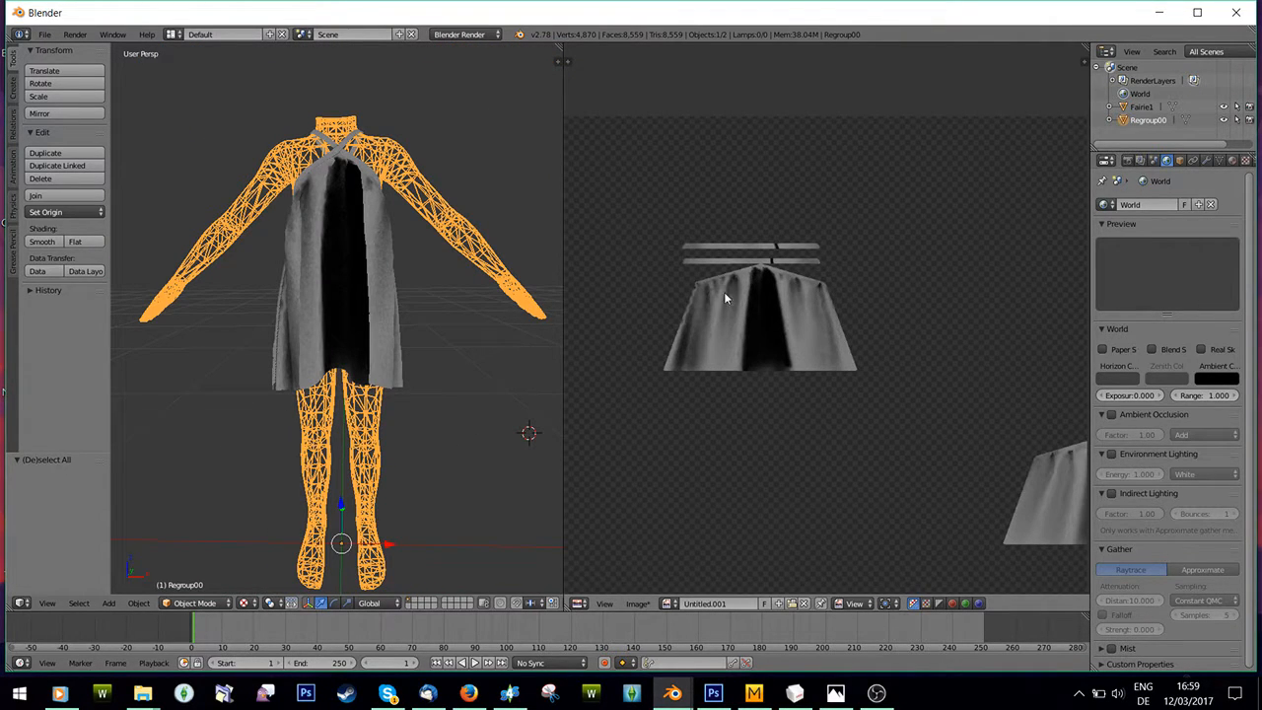
{"action": "middle_click_drag", "start_coordinate": [418, 390], "coordinate": [416, 344]}
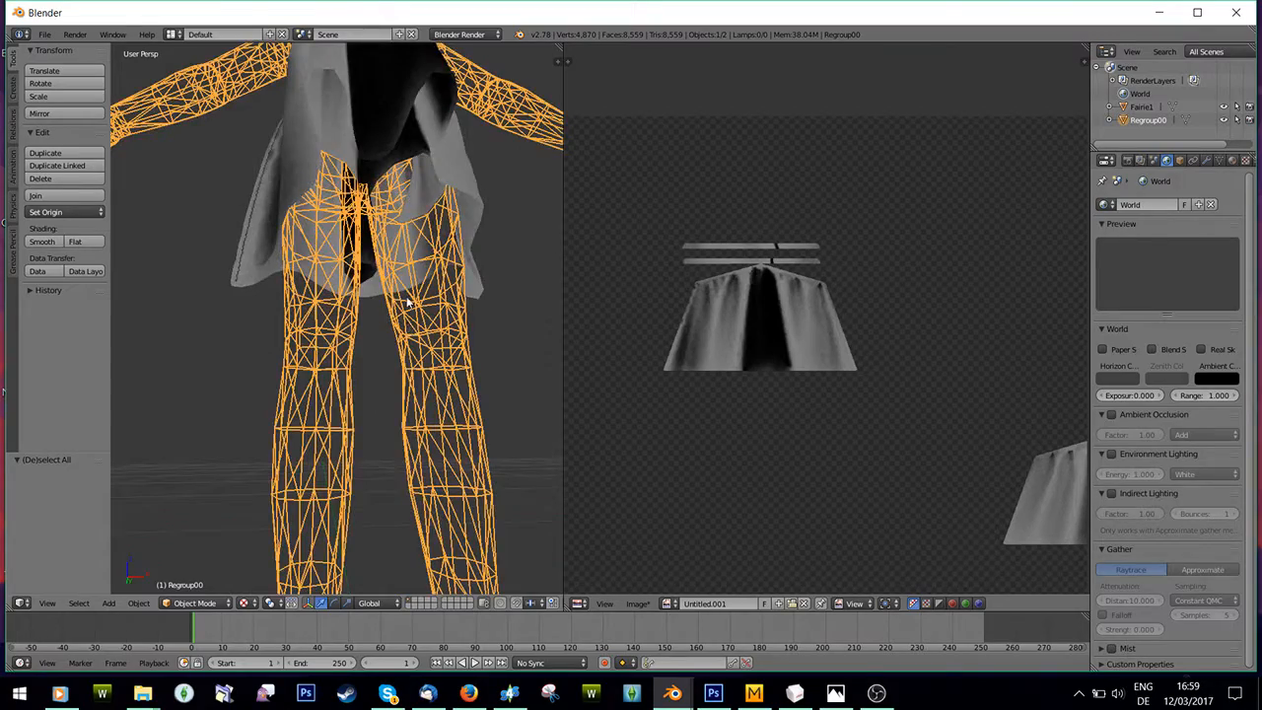
{"action": "middle_click_drag", "start_coordinate": [409, 302], "coordinate": [378, 278]}
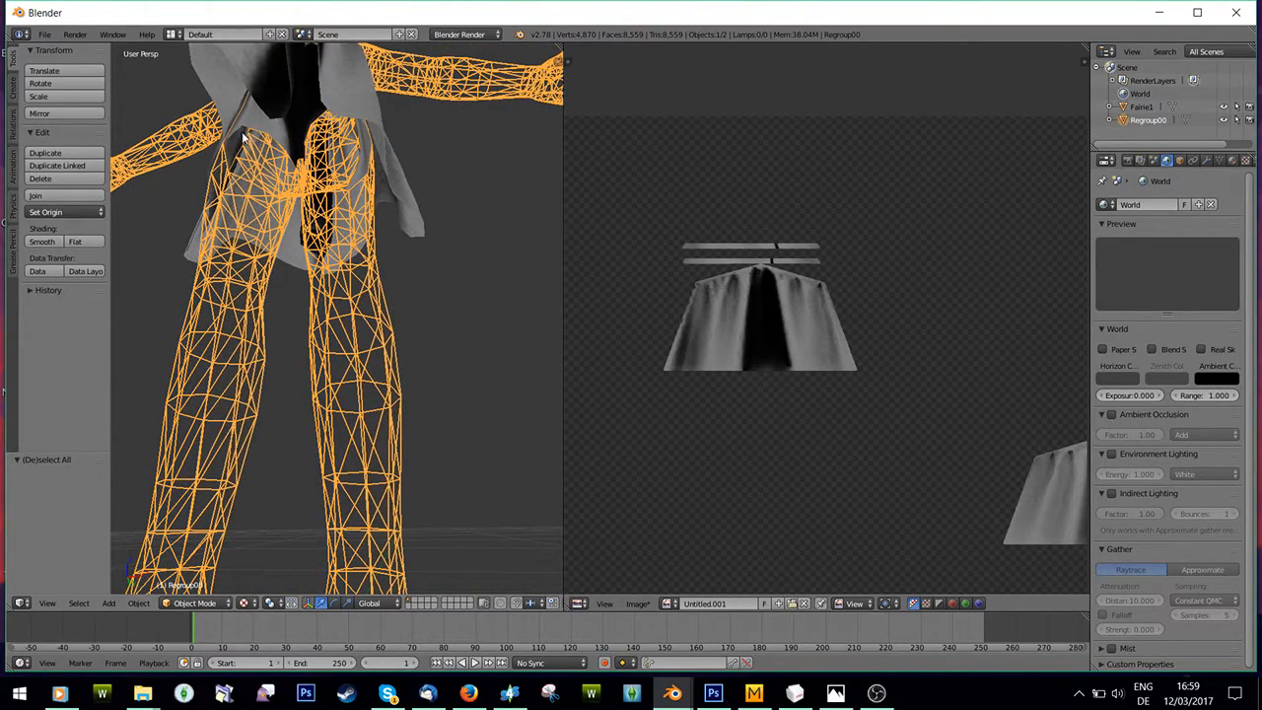
{"action": "middle_click_drag", "start_coordinate": [269, 135], "coordinate": [317, 214]}
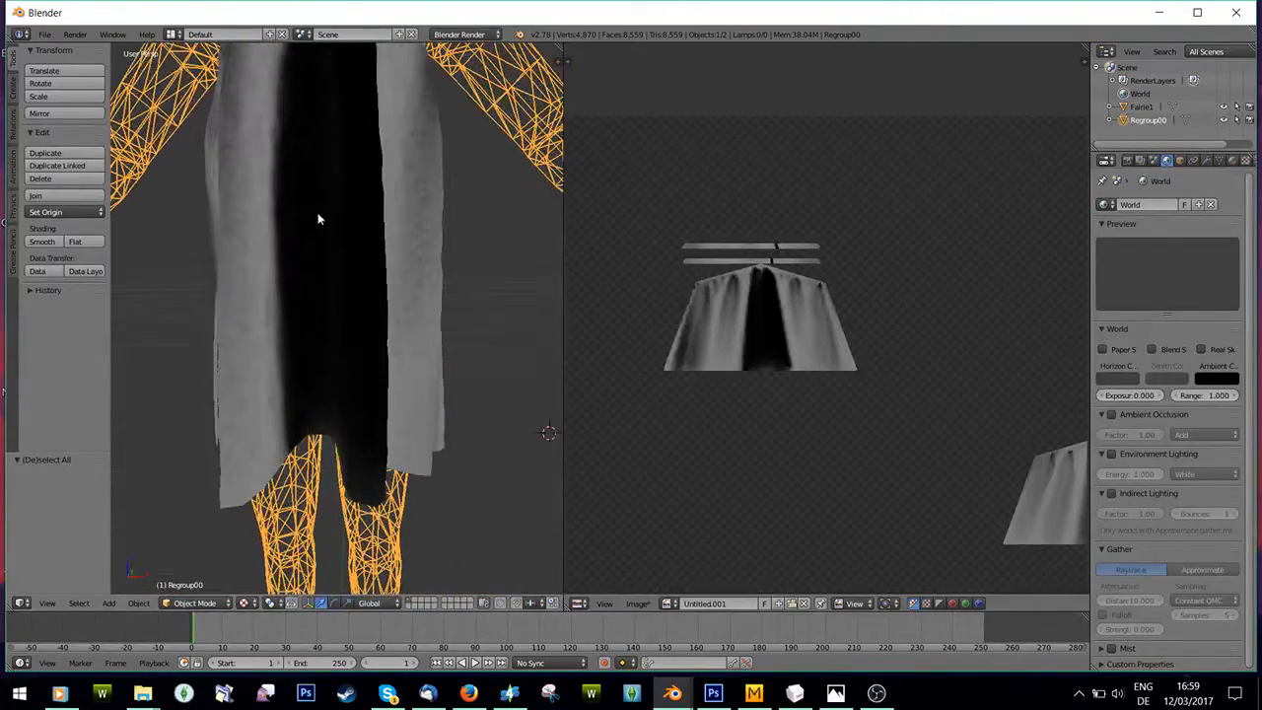
{"action": "scroll", "coordinate": [317, 219], "scroll_direction": "down", "scroll_amount": 6}
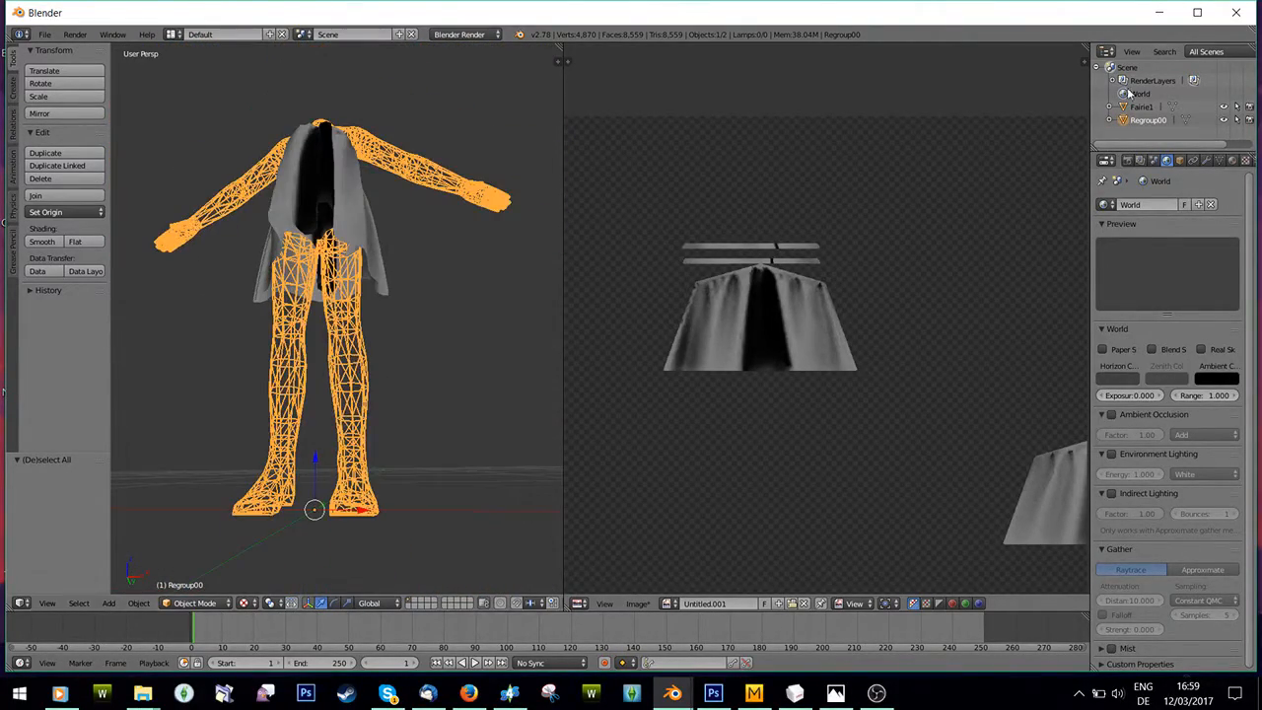
- Put the Fairie1 dress in Edit Mode and load 7.jpg from the Projects\Patterns folder onto its UVs
{"action": "left_click", "coordinate": [1142, 108]}
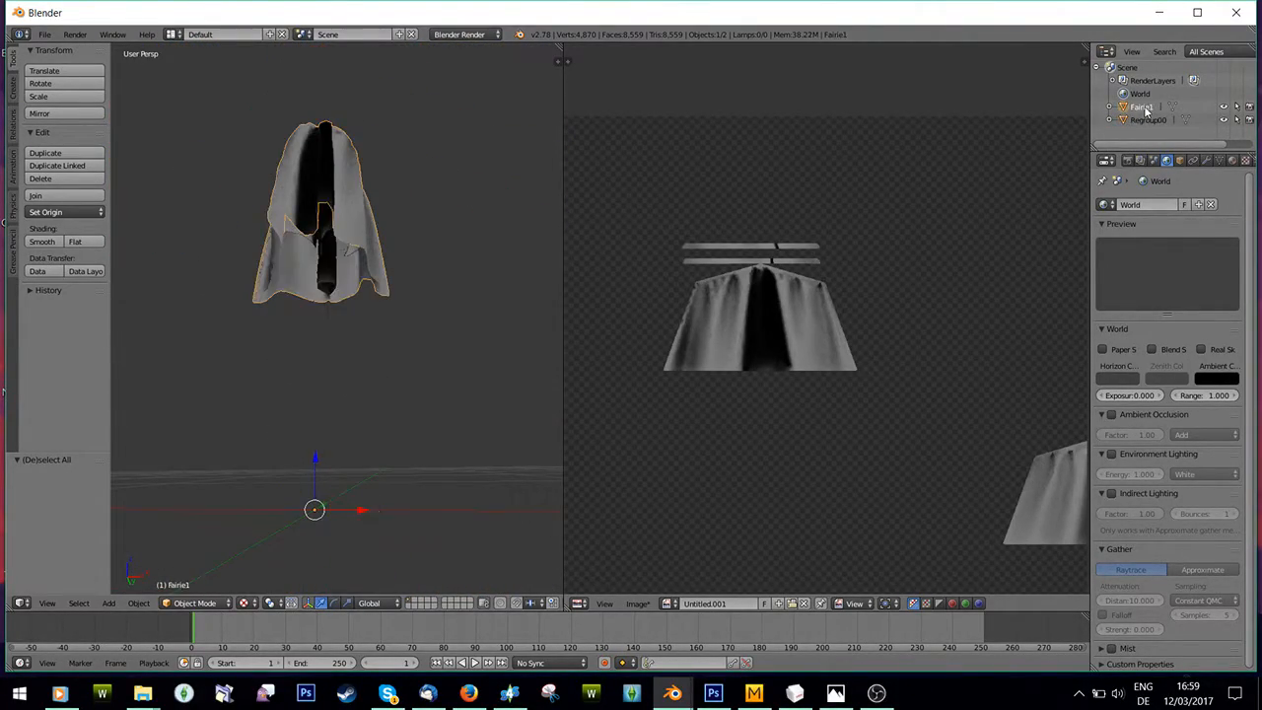
{"action": "left_click", "coordinate": [194, 602]}
{"action": "left_click", "coordinate": [194, 574]}
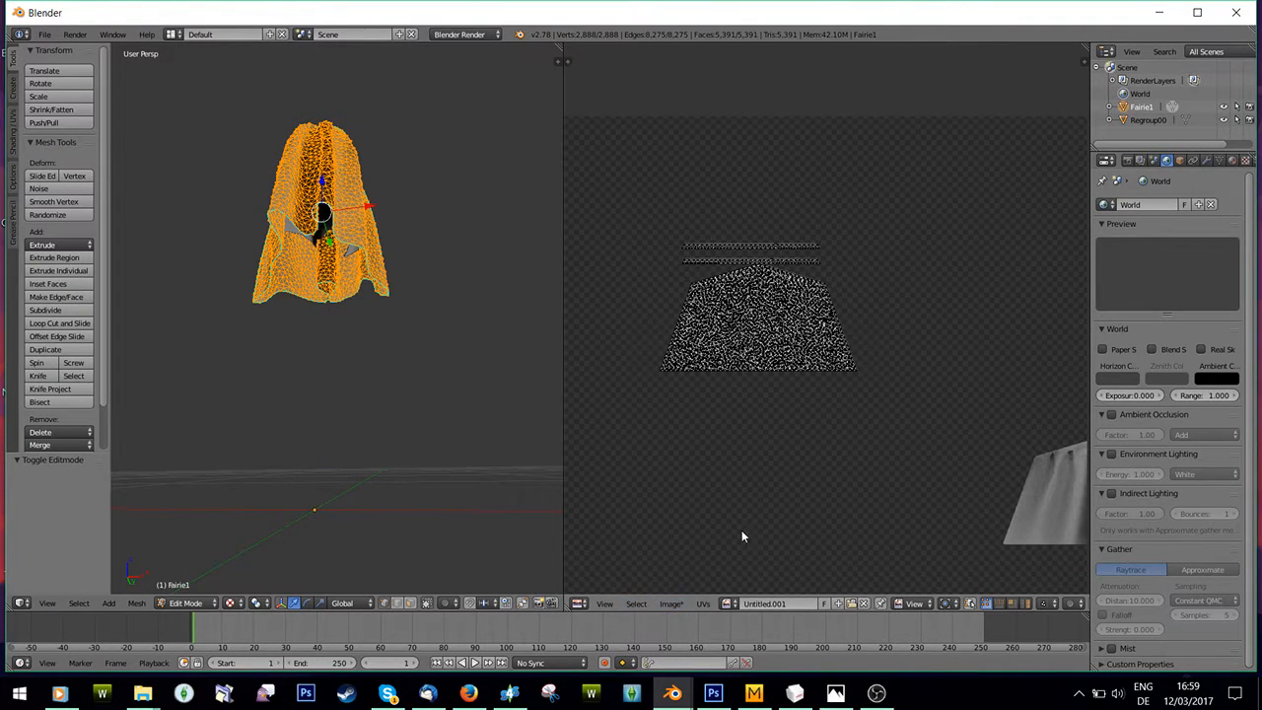
{"action": "left_click", "coordinate": [675, 604]}
{"action": "left_click", "coordinate": [688, 579]}
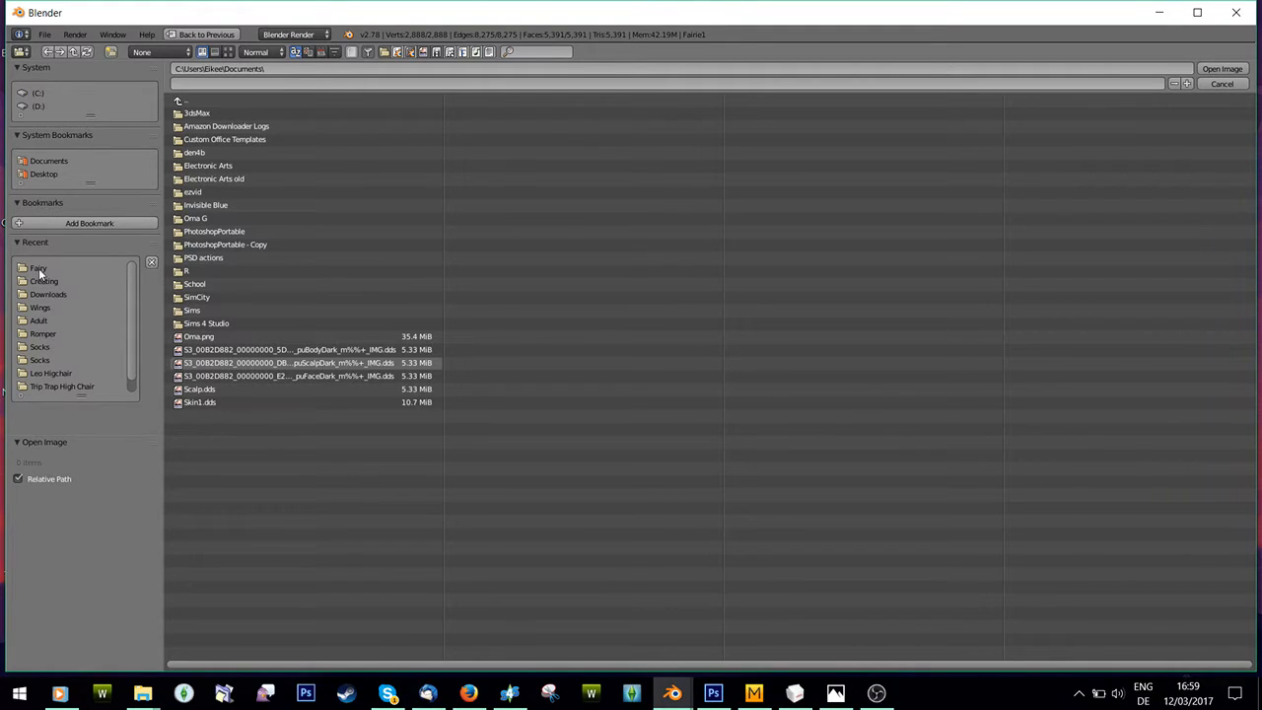
{"action": "scroll", "coordinate": [61, 321], "scroll_direction": "down", "scroll_amount": 1}
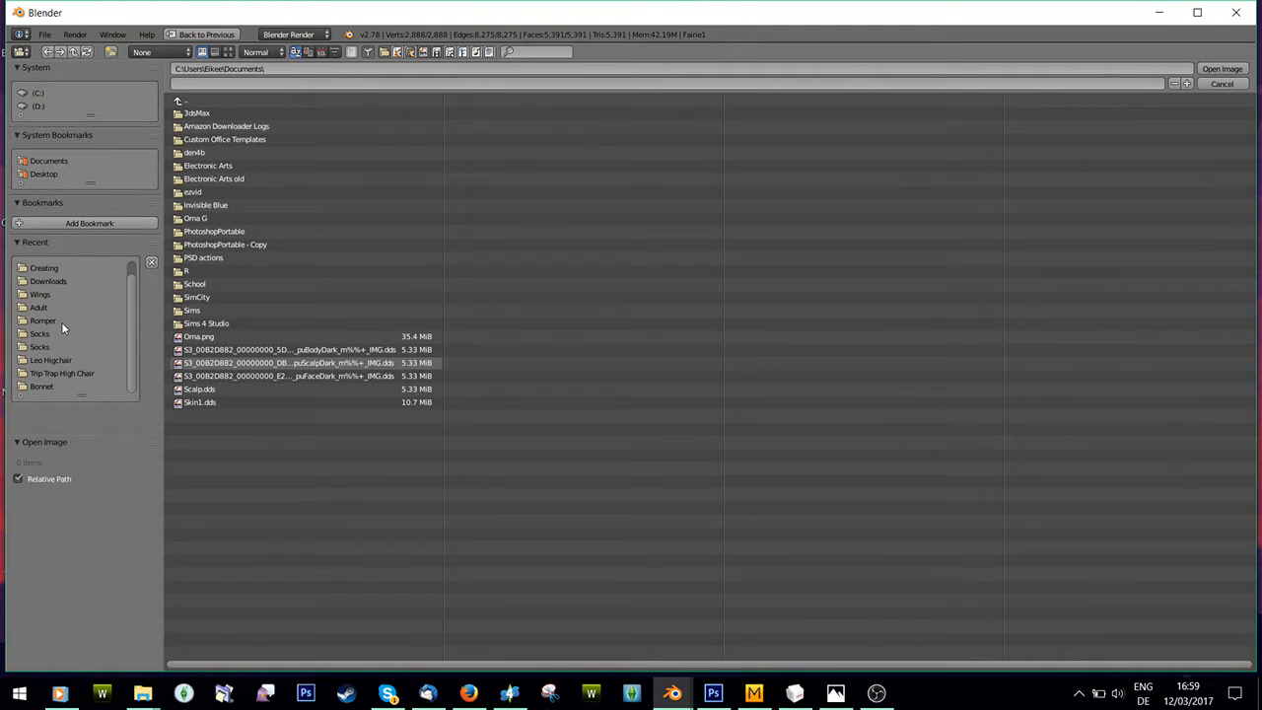
{"action": "left_click", "coordinate": [51, 268]}
{"action": "left_click", "coordinate": [210, 140]}
{"action": "left_click", "coordinate": [197, 193]}
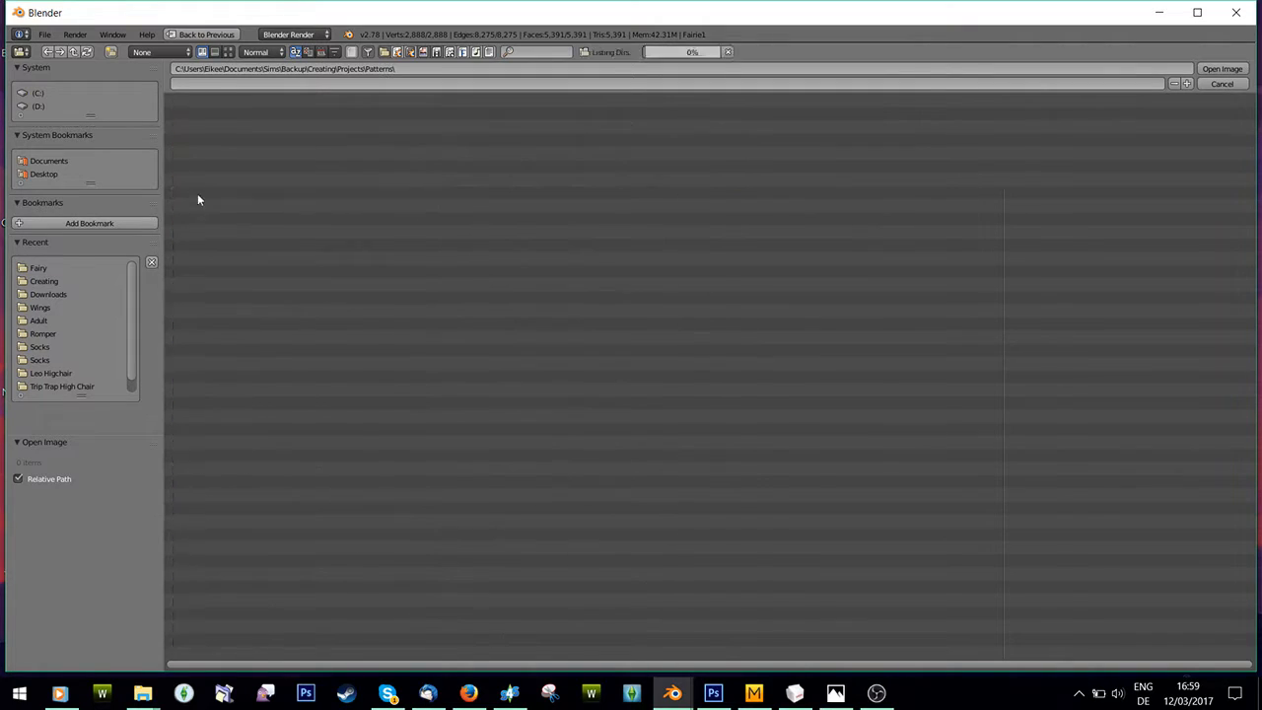
{"action": "double_click", "coordinate": [206, 324]}
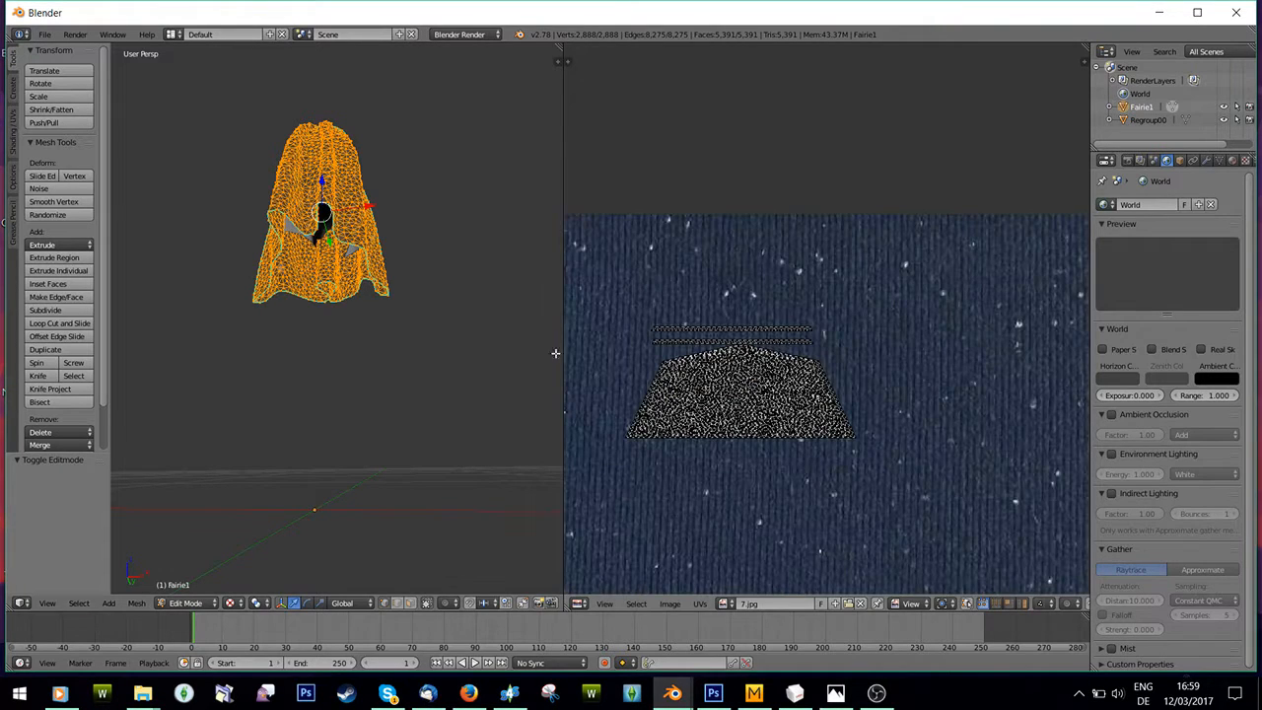
- Return the dress to Object Mode and select the body Regroup00
{"action": "middle_click_drag", "start_coordinate": [369, 369], "coordinate": [361, 514]}
{"action": "left_click", "coordinate": [185, 603]}
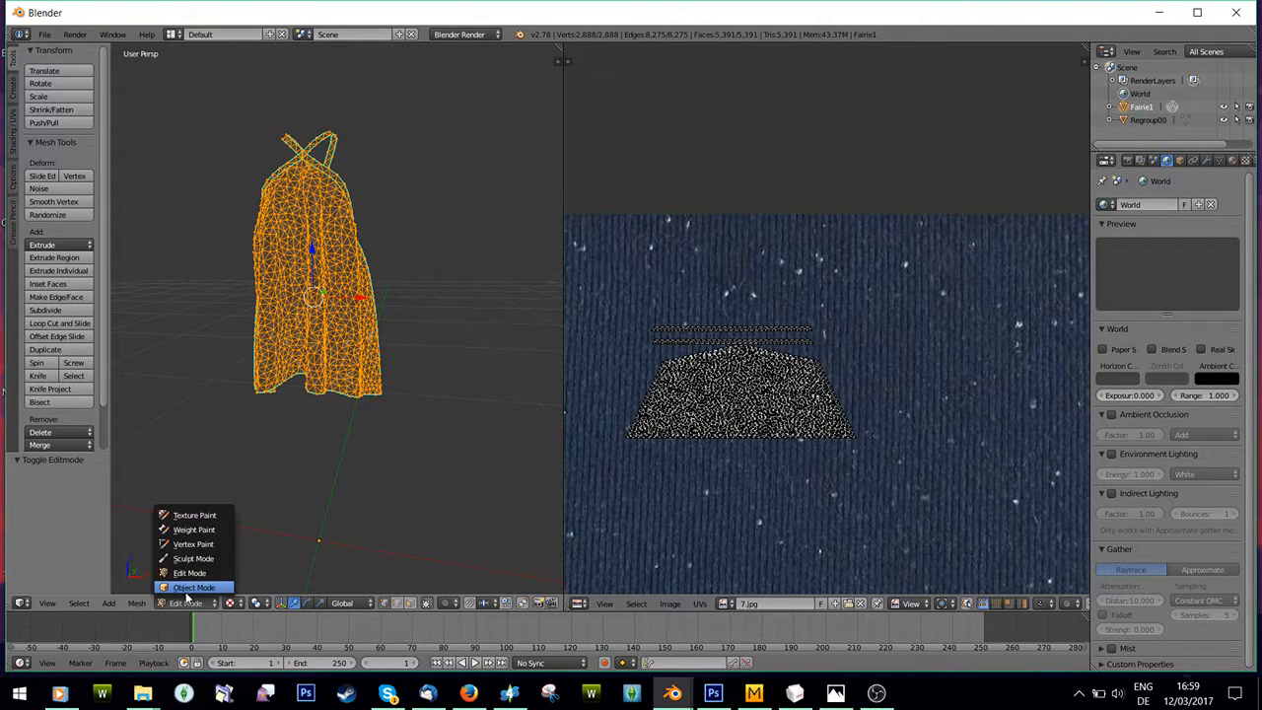
{"action": "left_click", "coordinate": [1150, 124]}
- Examine the pattern texture on the dress from beneath, from the front and up close near the hem
{"action": "middle_click_drag", "start_coordinate": [374, 340], "coordinate": [323, 312]}
{"action": "scroll", "coordinate": [335, 309], "scroll_direction": "up", "scroll_amount": 3}
{"action": "middle_click_drag", "start_coordinate": [225, 298], "coordinate": [260, 286]}
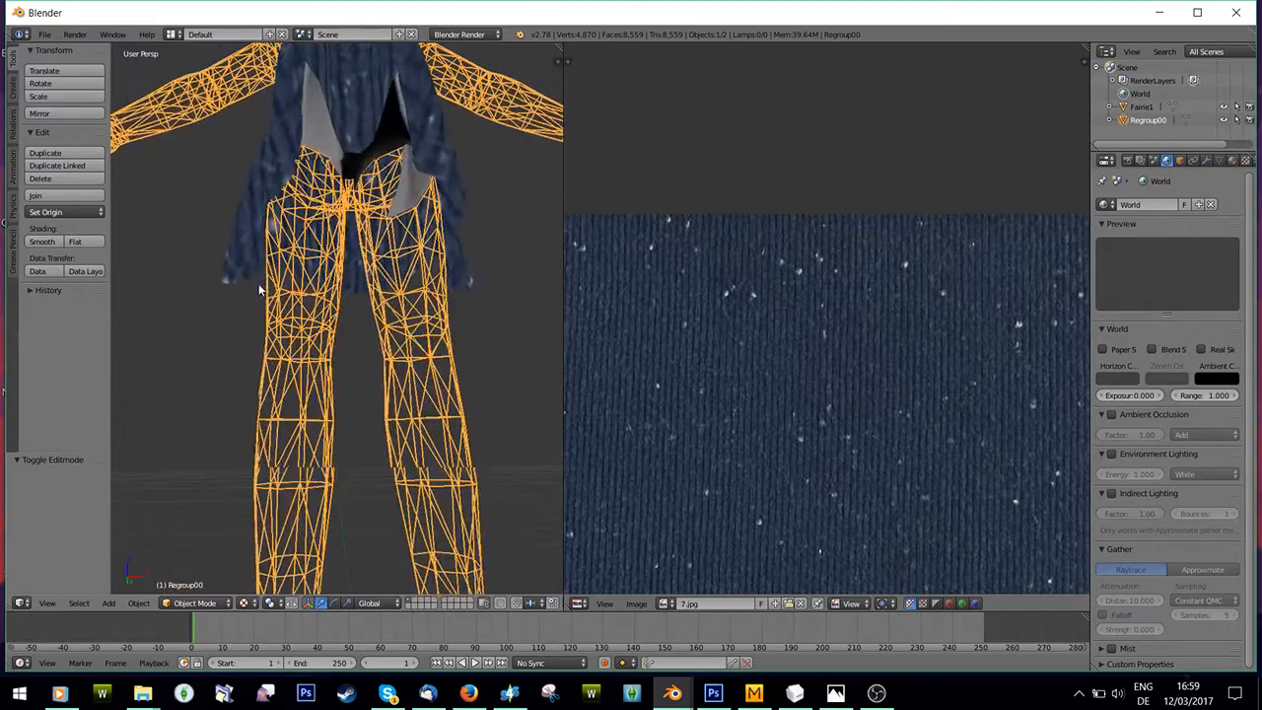
{"action": "middle_click_drag", "start_coordinate": [365, 195], "coordinate": [331, 222]}
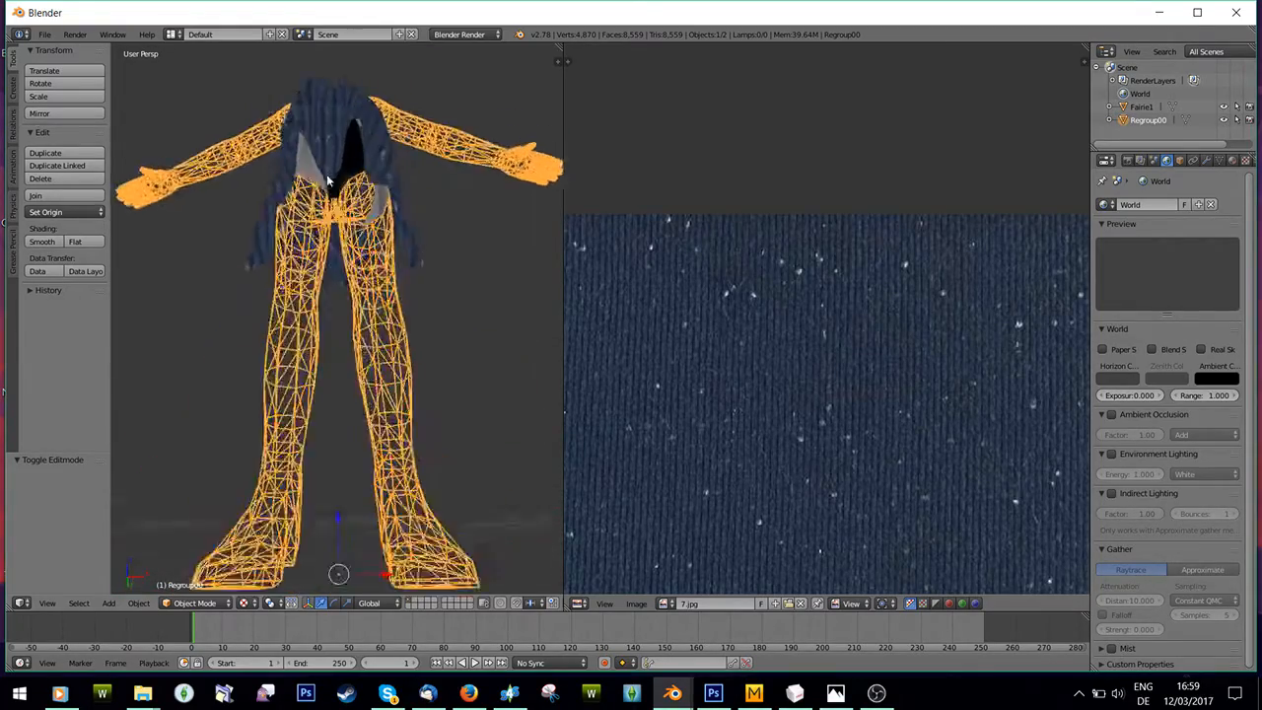
{"action": "scroll", "coordinate": [333, 242], "scroll_direction": "up", "scroll_amount": 3}
{"action": "scroll", "coordinate": [325, 241], "scroll_direction": "up", "scroll_amount": 1}
{"action": "scroll", "coordinate": [272, 316], "scroll_direction": "down", "scroll_amount": 3}
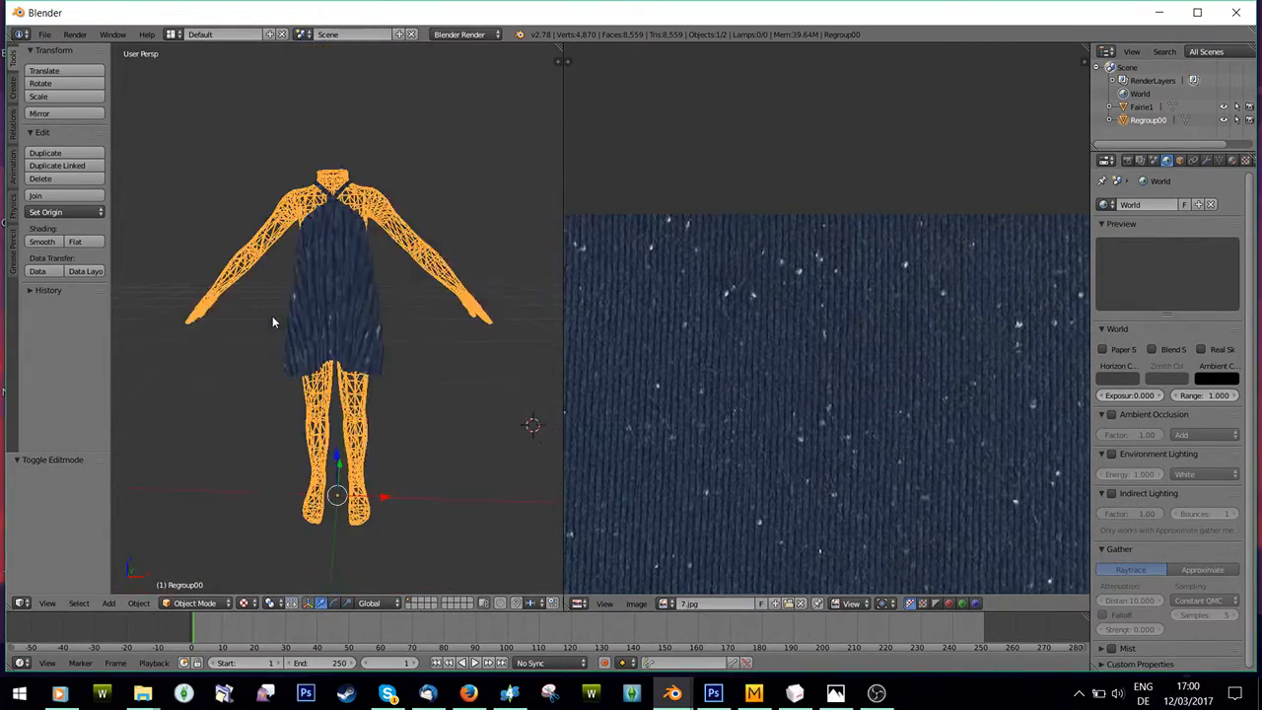
{"action": "scroll", "coordinate": [273, 313], "scroll_direction": "up", "scroll_amount": 5}
{"action": "middle_click_drag", "start_coordinate": [274, 315], "coordinate": [303, 301]}
- Put the Fairie1 dress in Edit Mode and assign the Untitled body bake image to its UVs
{"action": "left_click", "coordinate": [1135, 111]}
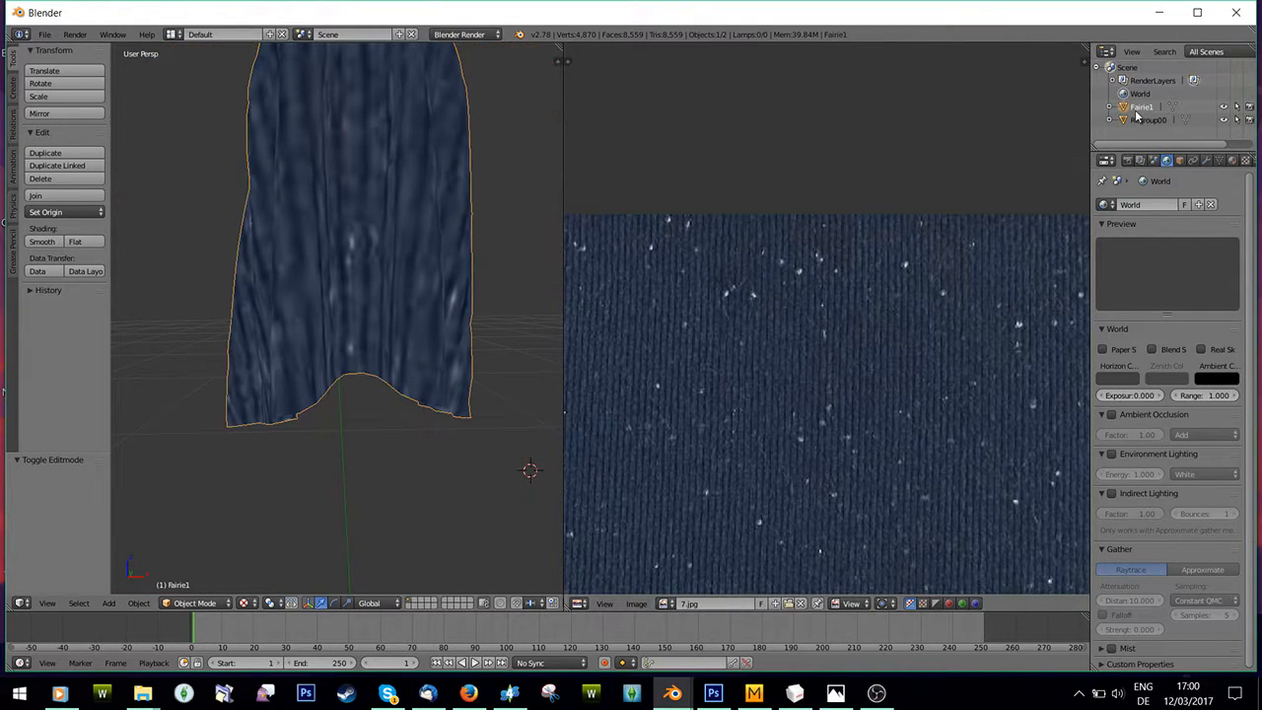
{"action": "left_click", "coordinate": [195, 603]}
{"action": "left_click", "coordinate": [202, 582]}
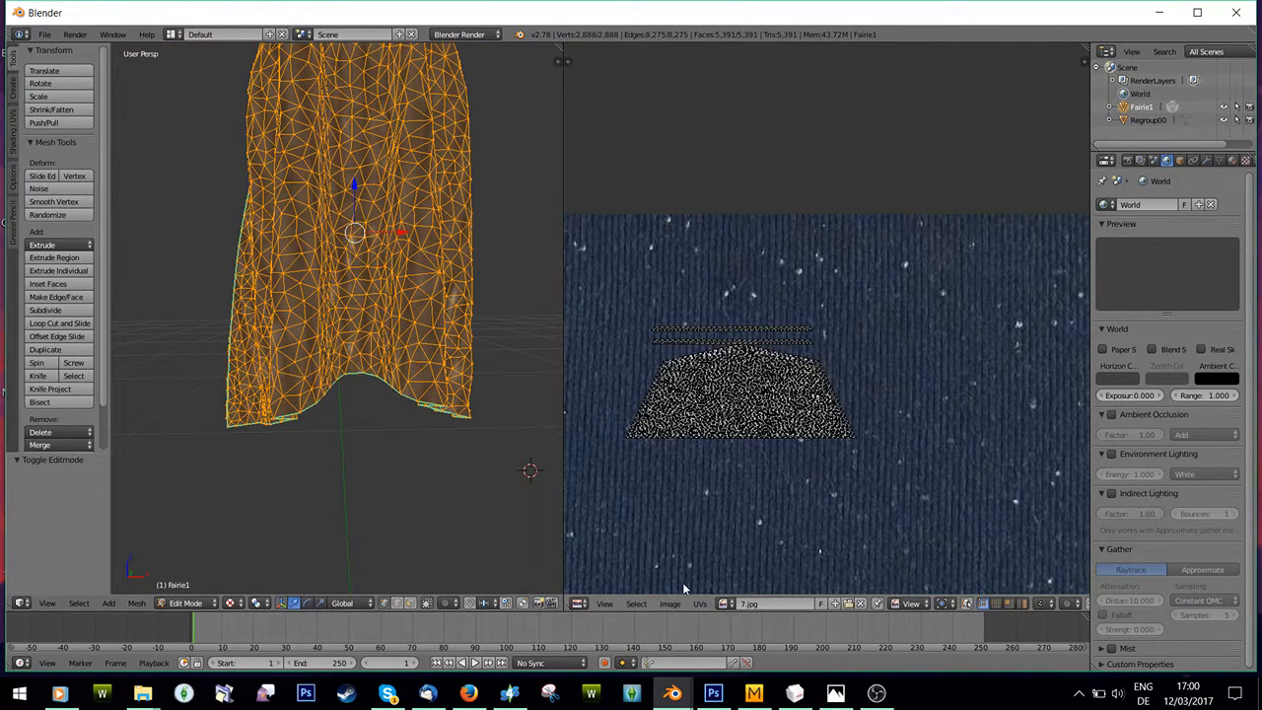
{"action": "left_click", "coordinate": [671, 603]}
{"action": "left_click", "coordinate": [725, 604]}
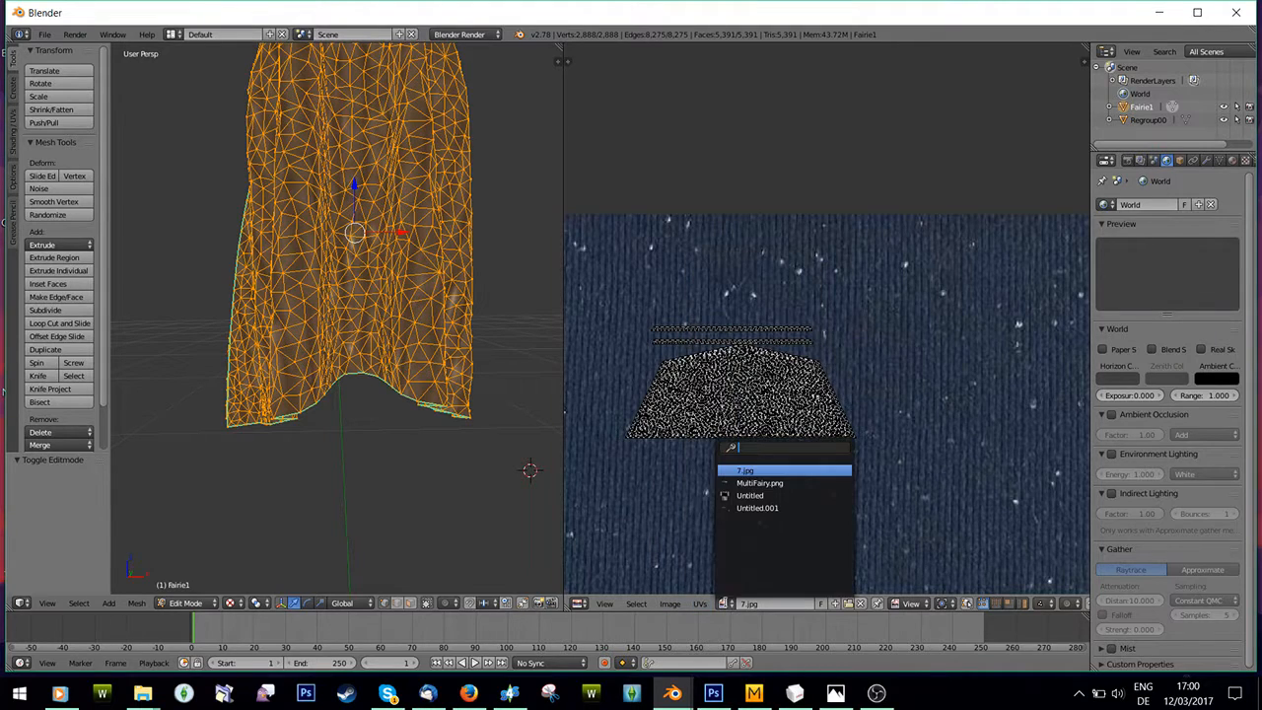
{"action": "left_click", "coordinate": [769, 496]}
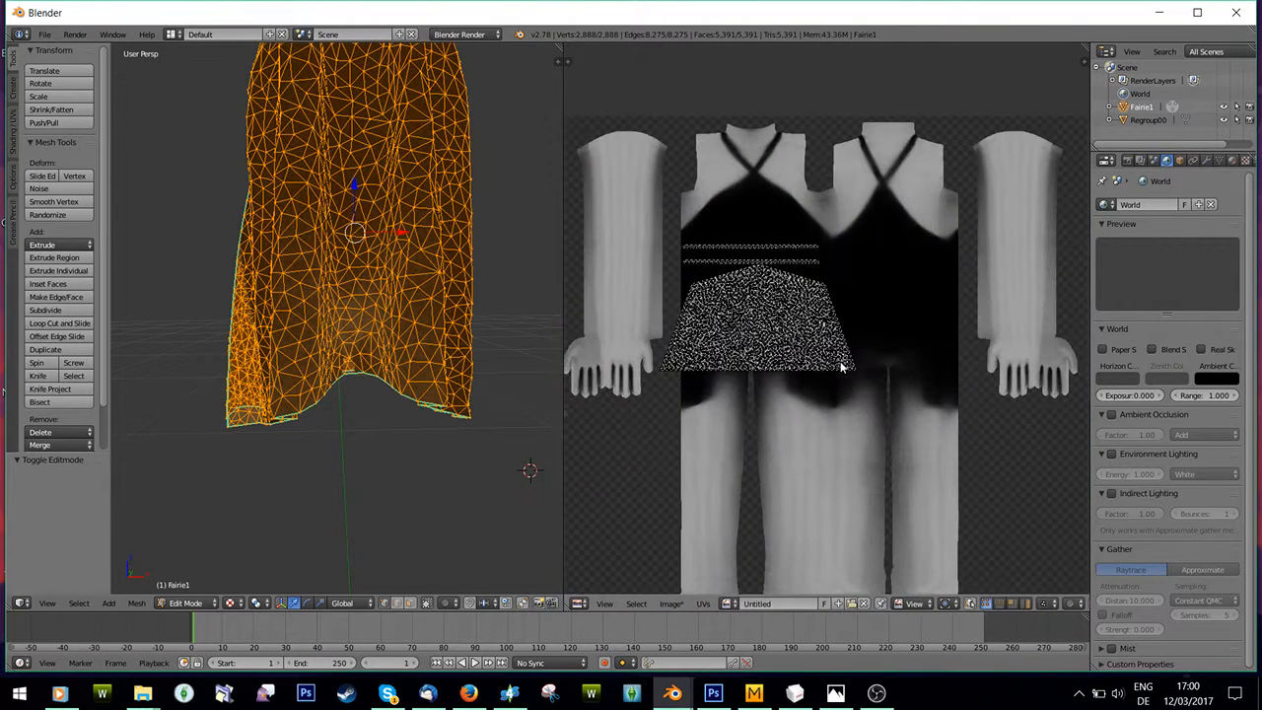
- Select one of the overlapping dress panel UV islands and move it about 0.360 in X and -0.011 in Y
{"action": "key", "text": "b"}
{"action": "key", "text": "Escape"}
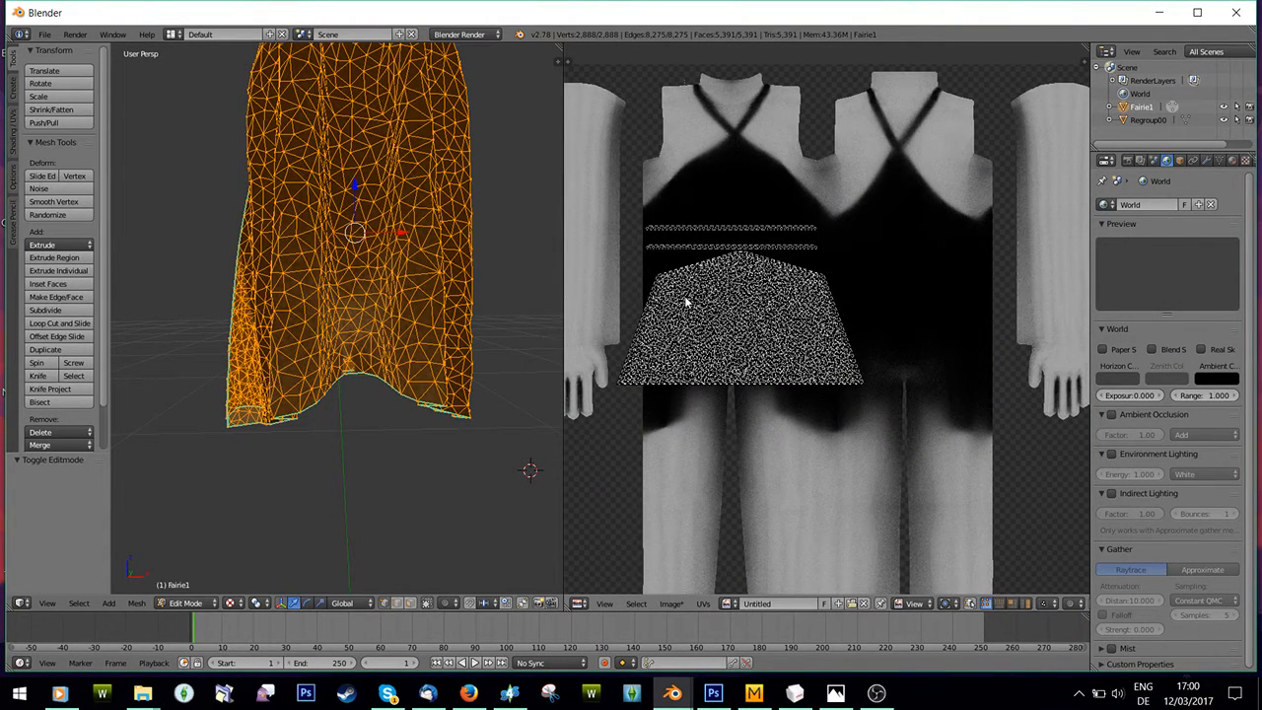
{"action": "key", "text": "l"}
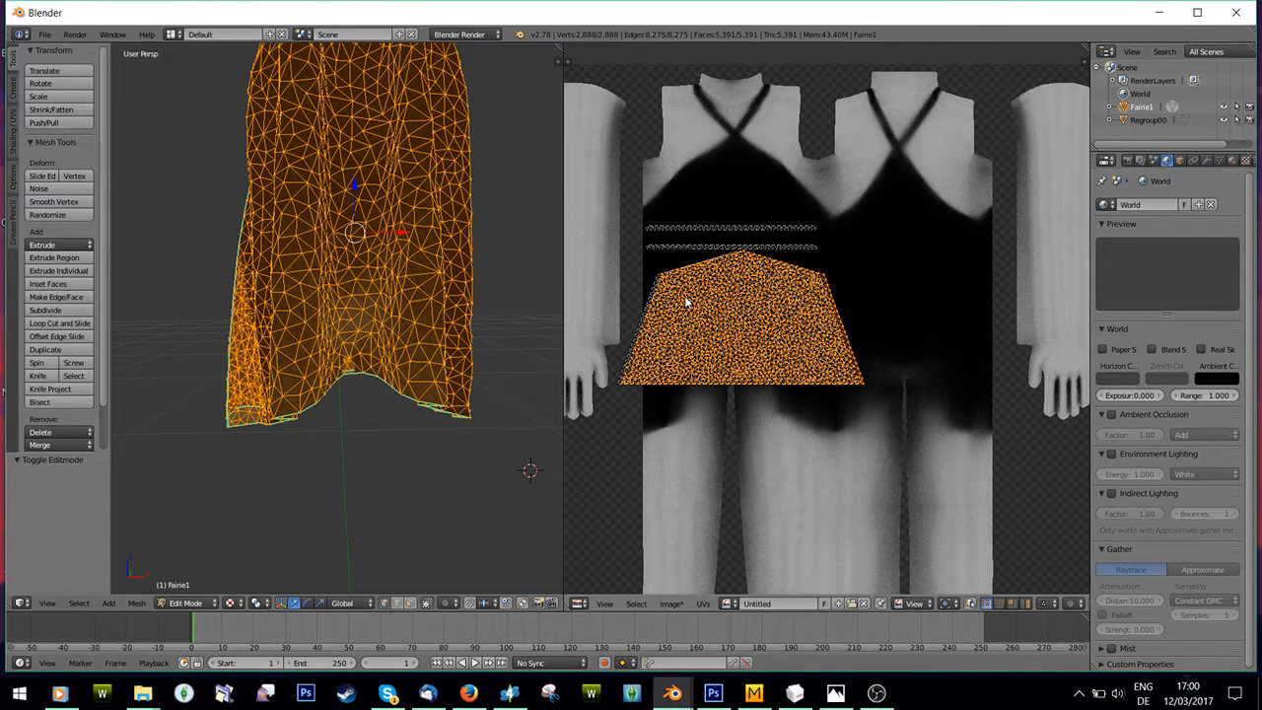
{"action": "key", "text": "g"}
{"action": "left_click", "coordinate": [927, 304]}
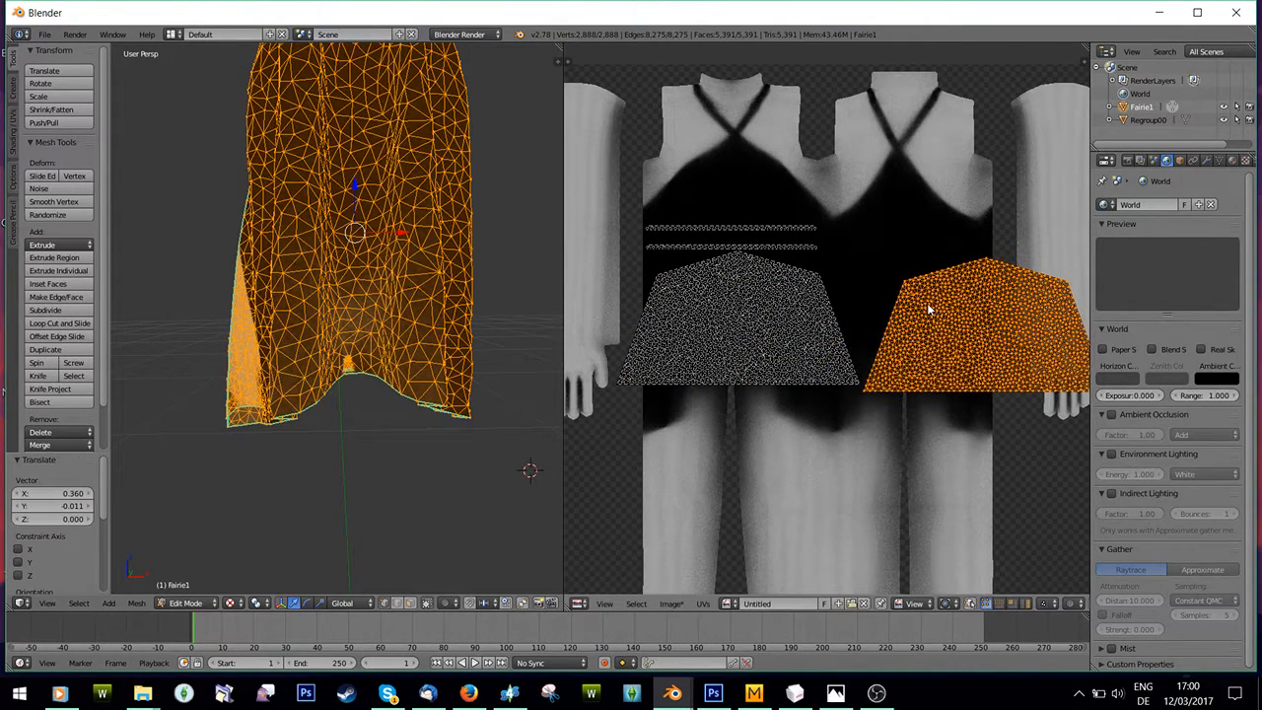
- Scale all the dress UVs down uniformly to about 0.66, then deselect them
{"action": "key", "text": "a"}
{"action": "key", "text": "a"}
{"action": "key", "text": "s"}
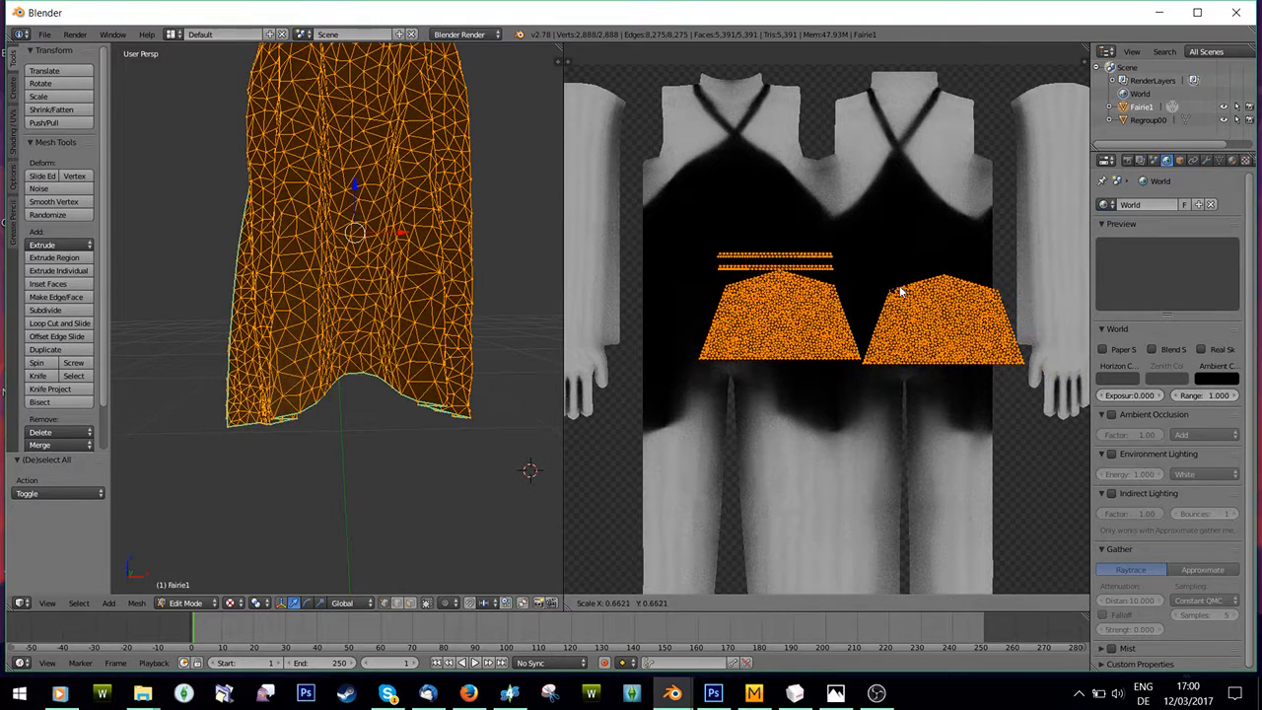
{"action": "left_click", "coordinate": [896, 293]}
{"action": "key", "text": "a"}
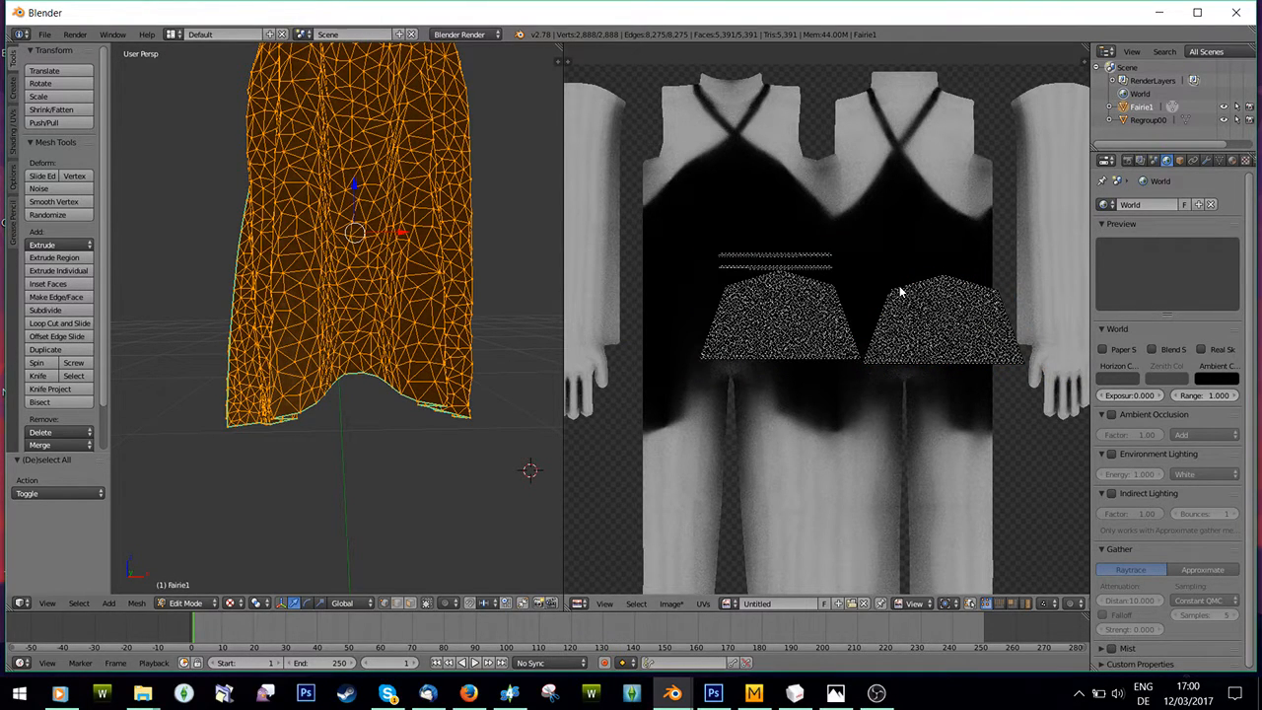
- Move all the dress UVs about -0.066 in X and 0.098 in Y onto the body layout's torso area
{"action": "key", "text": "a"}
{"action": "key", "text": "g"}
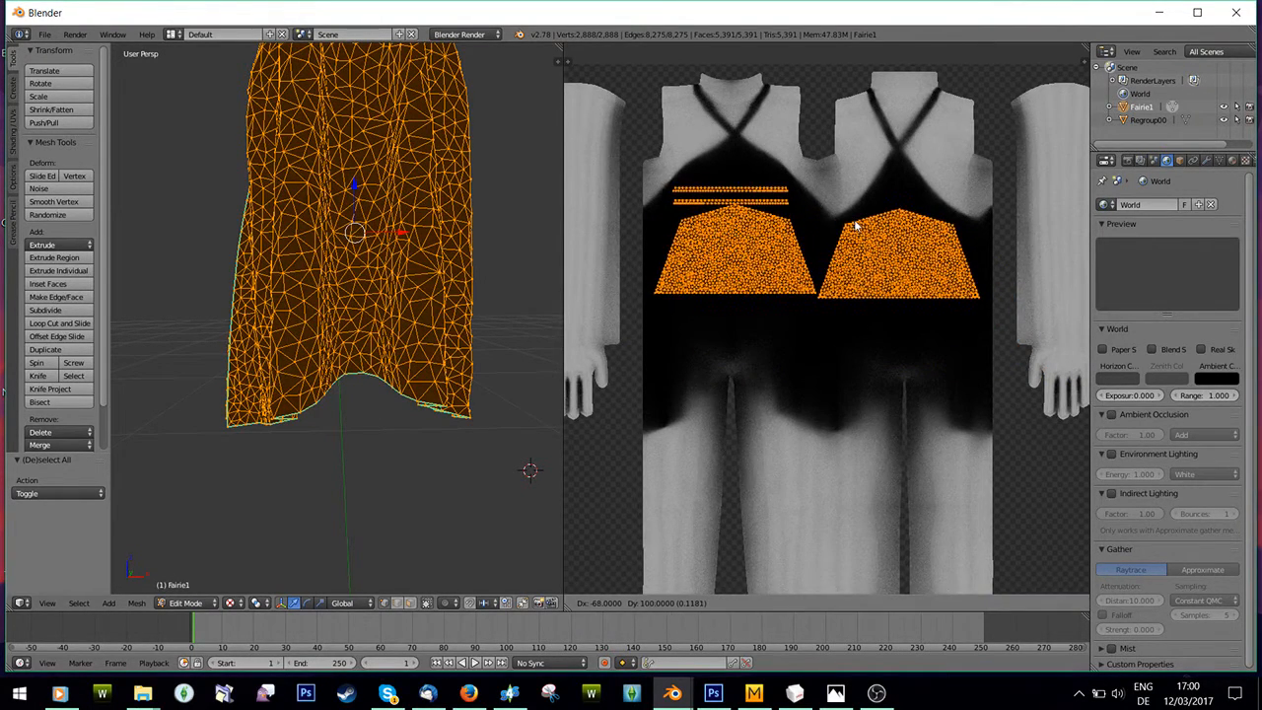
{"action": "left_click", "coordinate": [856, 226]}
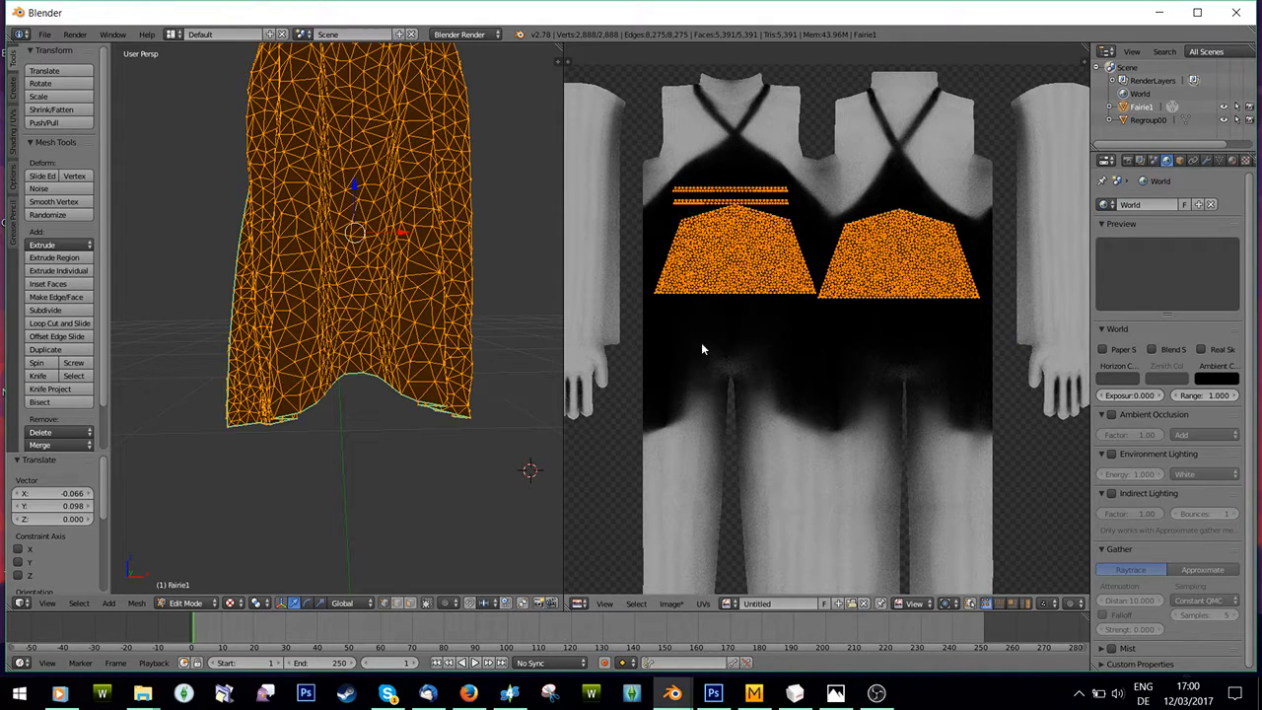
- Check how the arranged dress UV islands sit against the torso and legs of the body's baked layout
{"action": "scroll", "coordinate": [899, 374], "scroll_direction": "down", "scroll_amount": 2}
{"action": "scroll", "coordinate": [900, 373], "scroll_direction": "up", "scroll_amount": 1}
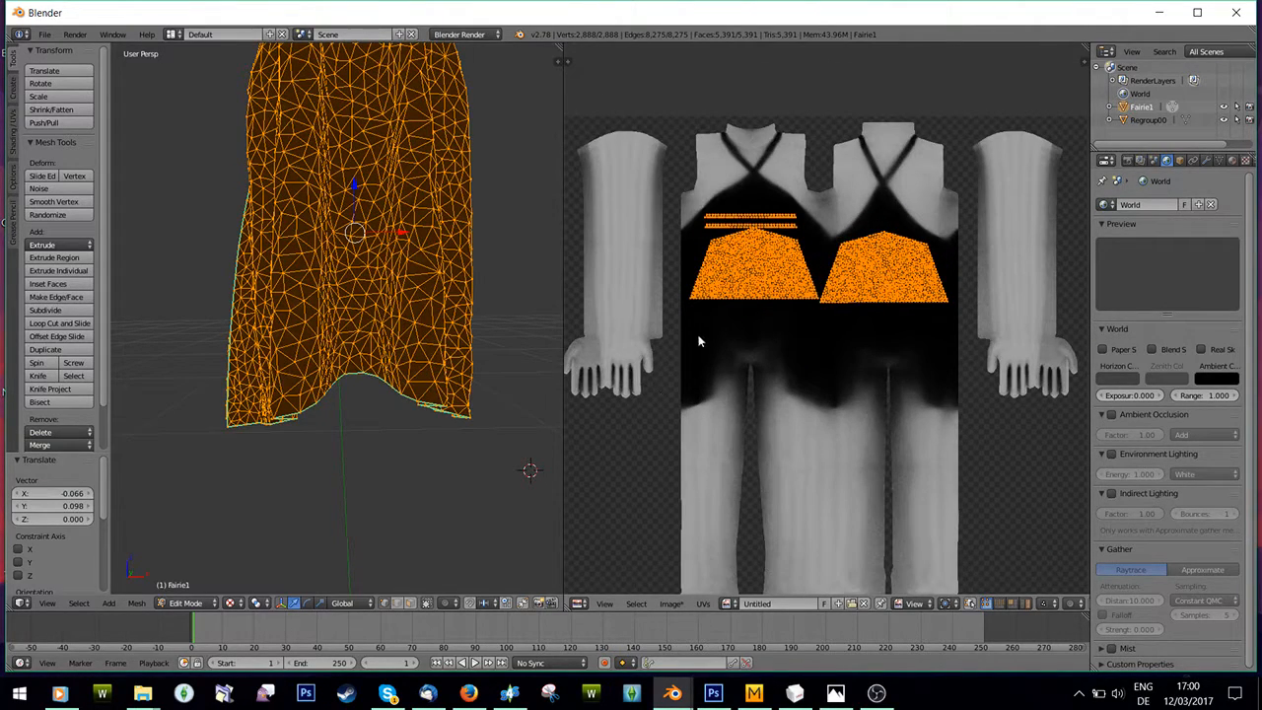
{"action": "scroll", "coordinate": [703, 340], "scroll_direction": "down", "scroll_amount": 1}
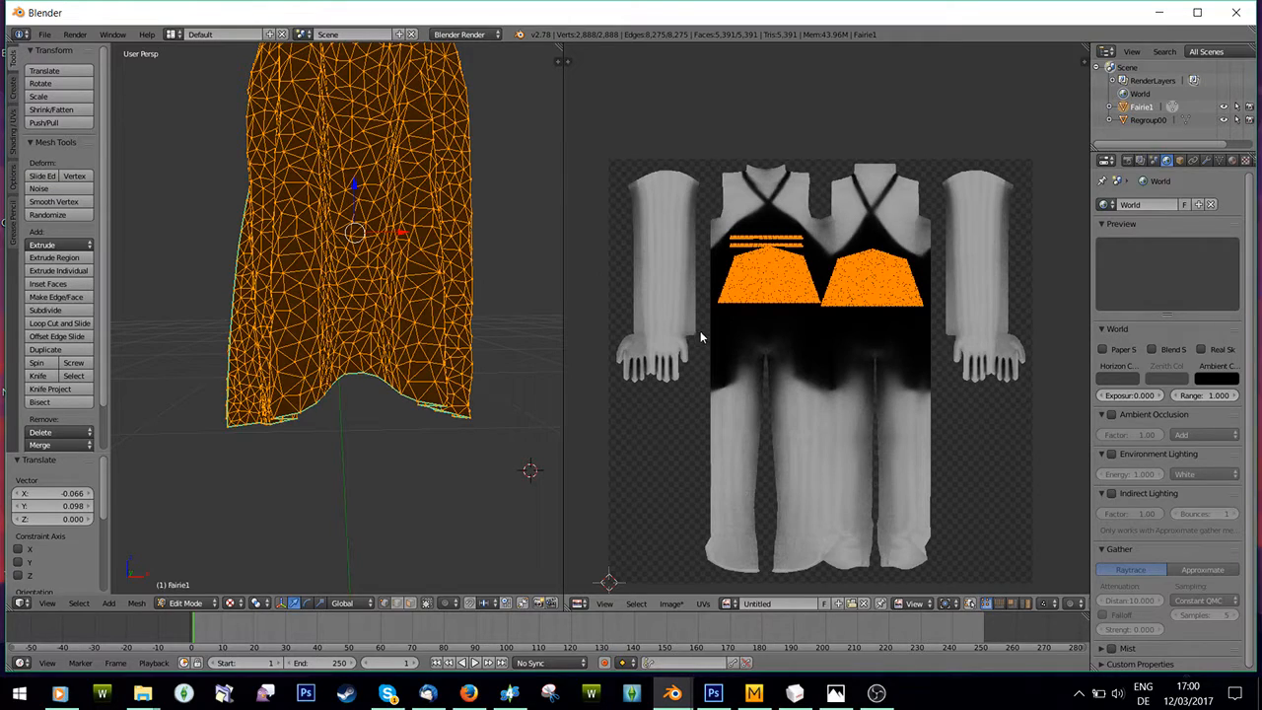
{"action": "left_click", "coordinate": [722, 316]}
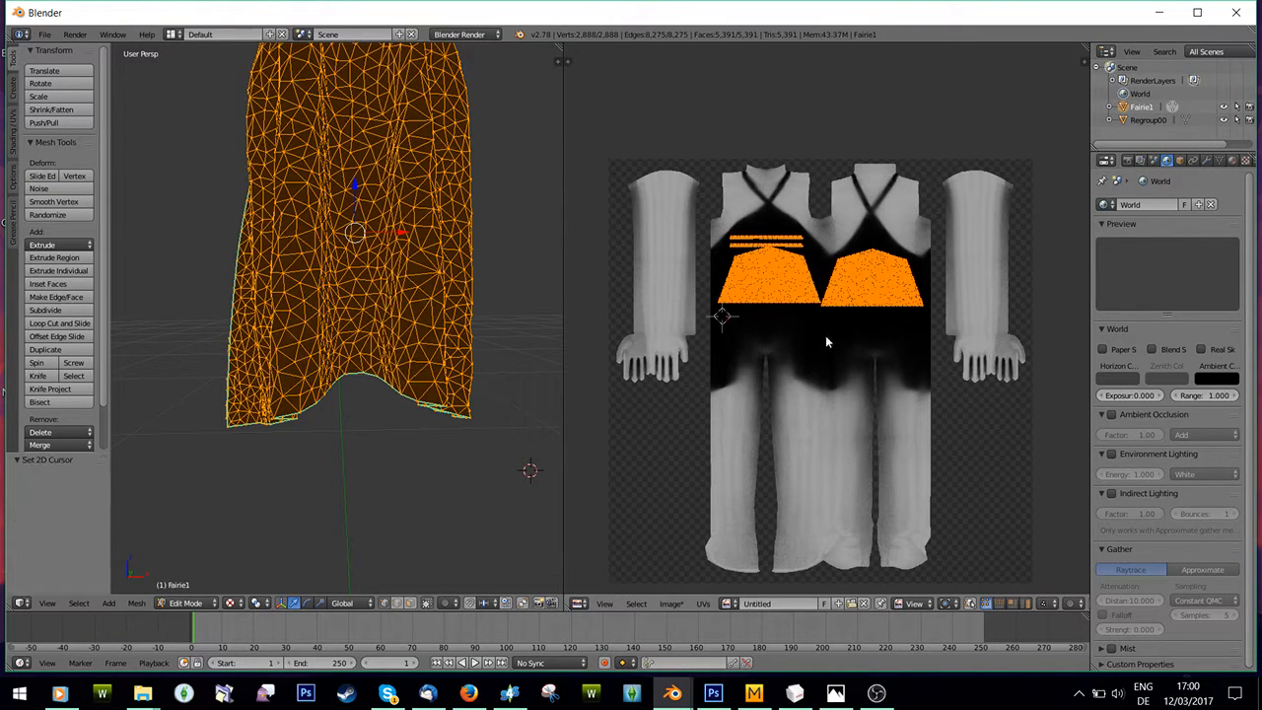
{"action": "left_click_drag", "start_coordinate": [699, 311], "coordinate": [943, 562]}
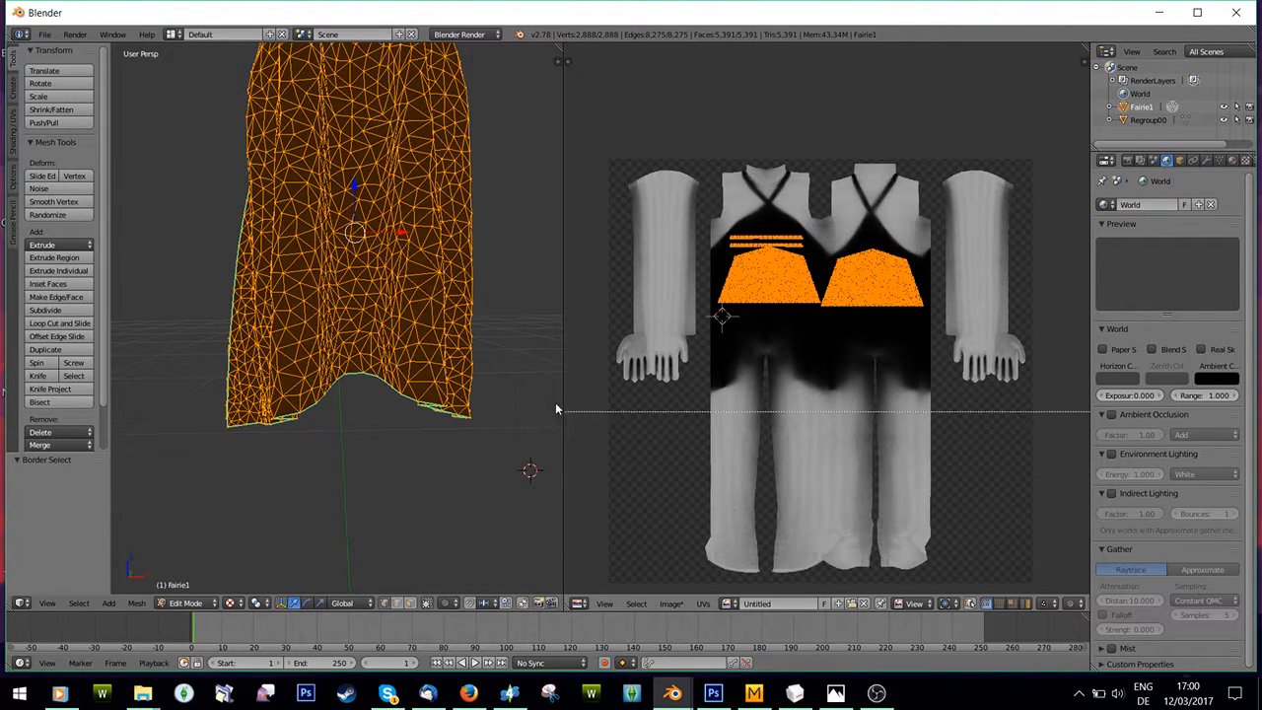
{"action": "scroll", "coordinate": [463, 272], "scroll_direction": "down", "scroll_amount": 4}
{"action": "scroll", "coordinate": [463, 272], "scroll_direction": "up", "scroll_amount": 5}
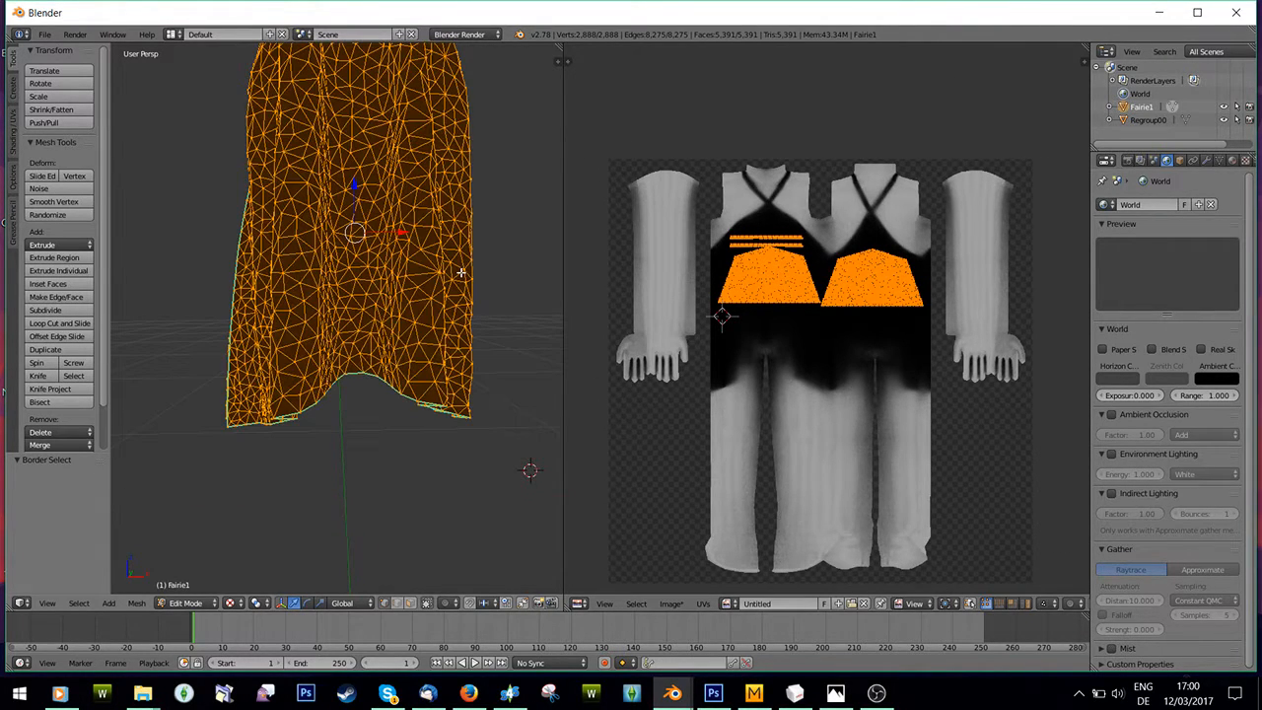
- Create a blank 1024 × 1024 px image with alpha for the dress UVs and bake the dress's ambient occlusion into it
{"action": "middle_click_drag", "start_coordinate": [422, 302], "coordinate": [229, 92]}
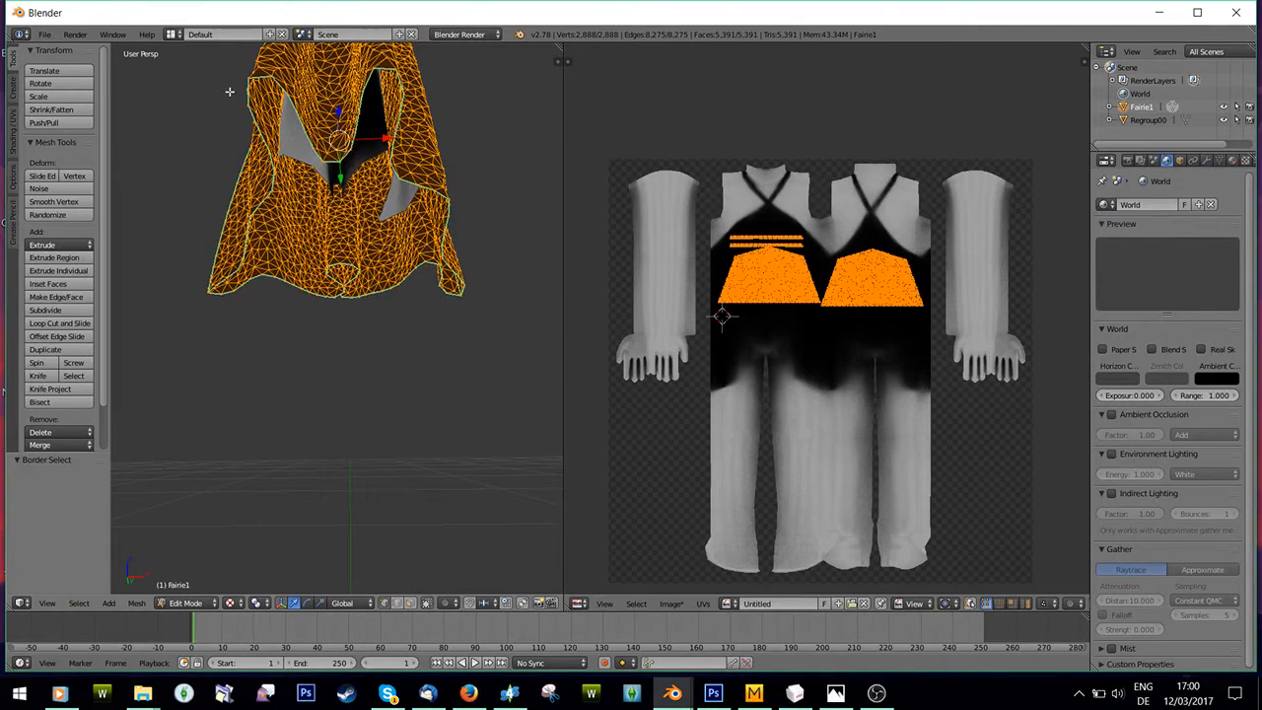
{"action": "middle_click_drag", "start_coordinate": [307, 144], "coordinate": [493, 305]}
{"action": "scroll", "coordinate": [493, 286], "scroll_direction": "down", "scroll_amount": 3}
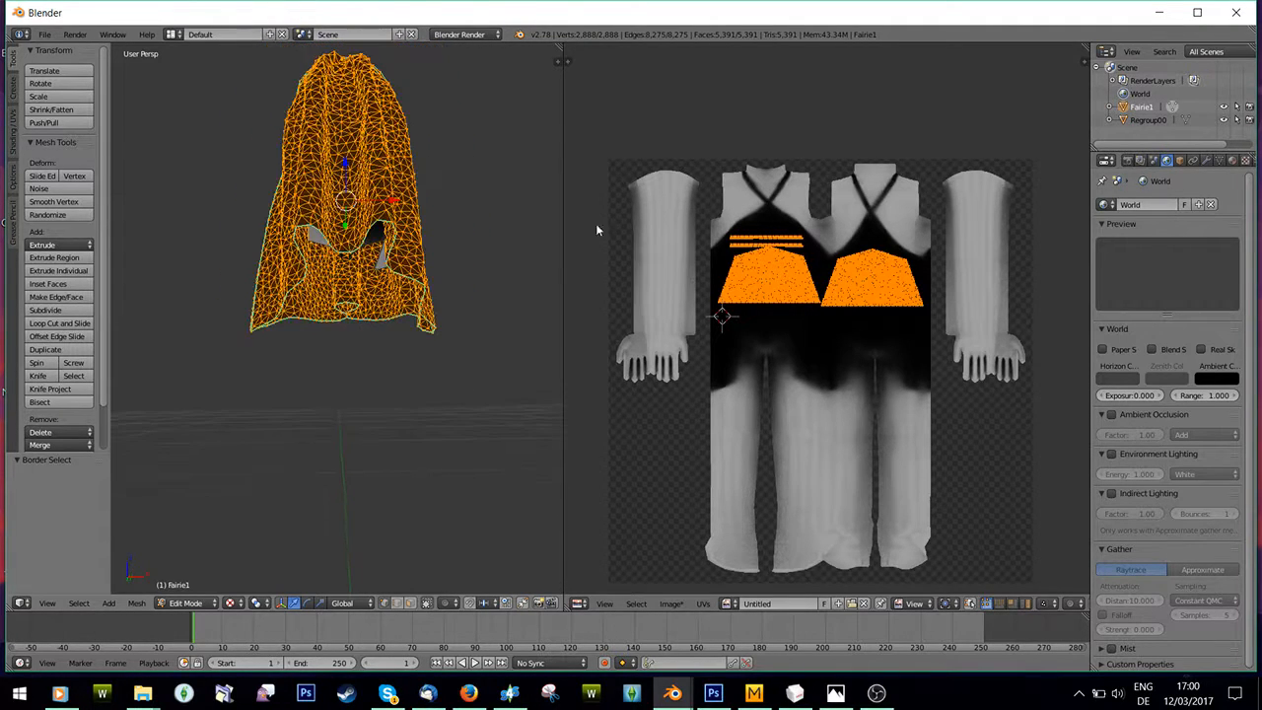
{"action": "left_click", "coordinate": [673, 603]}
{"action": "left_click", "coordinate": [690, 589]}
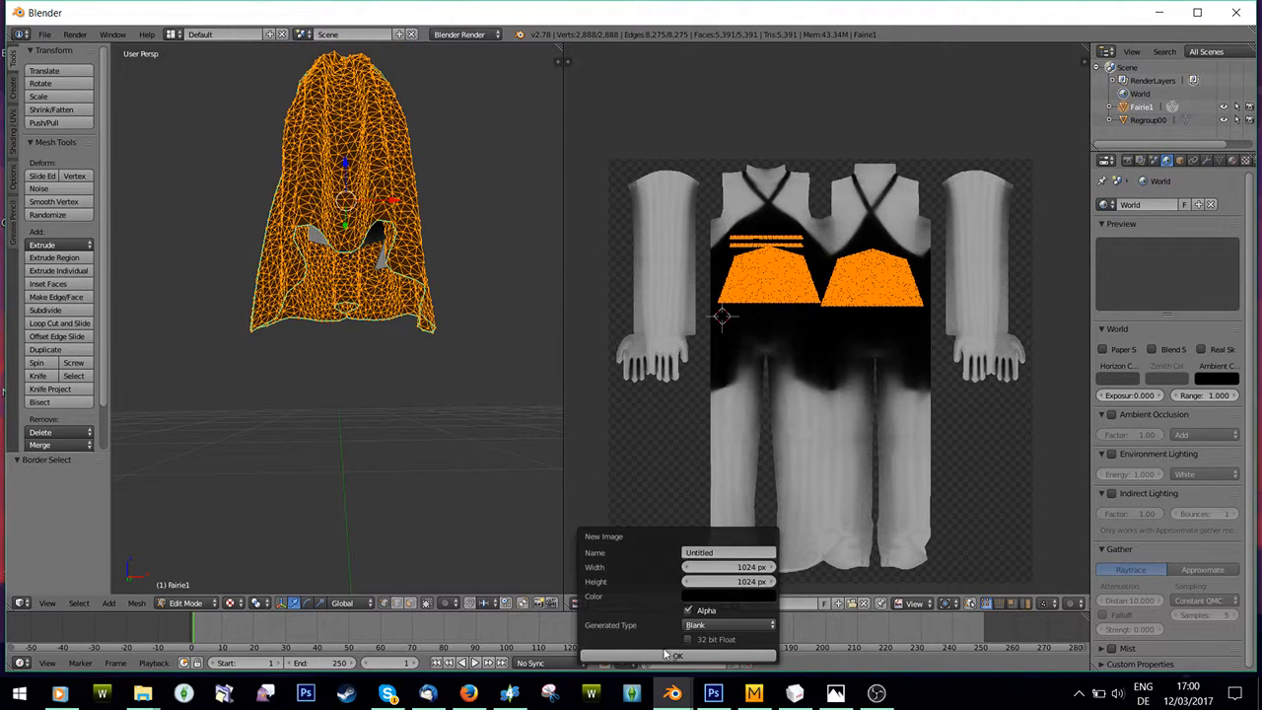
{"action": "left_click", "coordinate": [667, 653]}
{"action": "left_click", "coordinate": [1128, 160]}
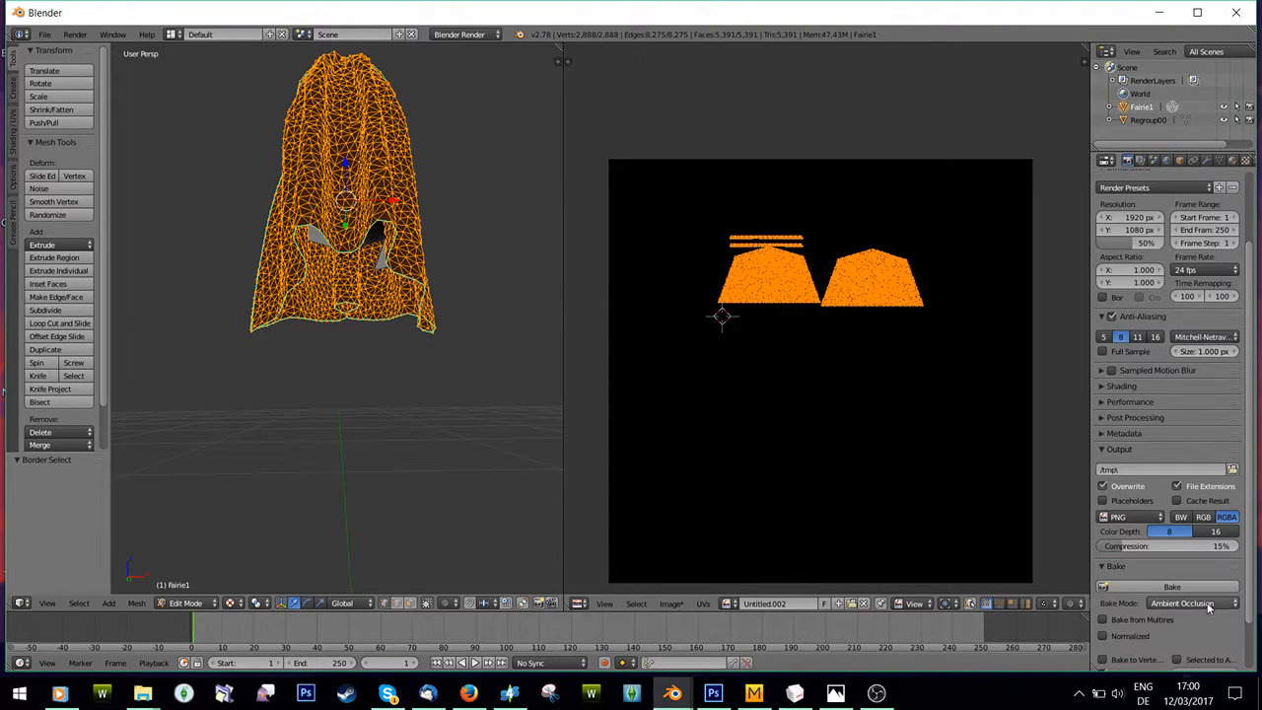
{"action": "left_click", "coordinate": [1188, 587]}
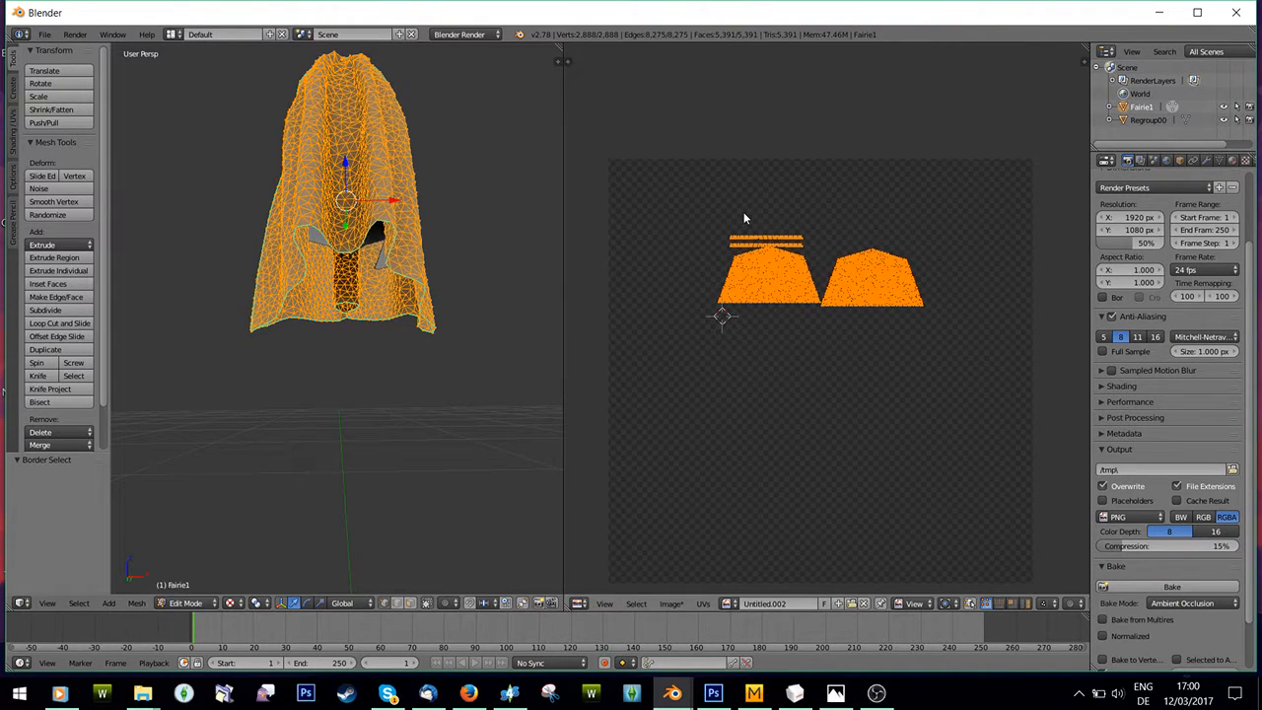
- Select all of the Regroup00 body mesh in Edit Mode and show the Untitled.002 image behind its UVs
{"action": "middle_click_drag", "start_coordinate": [369, 220], "coordinate": [366, 194]}
{"action": "scroll", "coordinate": [366, 194], "scroll_direction": "down", "scroll_amount": 2}
{"action": "left_click", "coordinate": [1147, 121]}
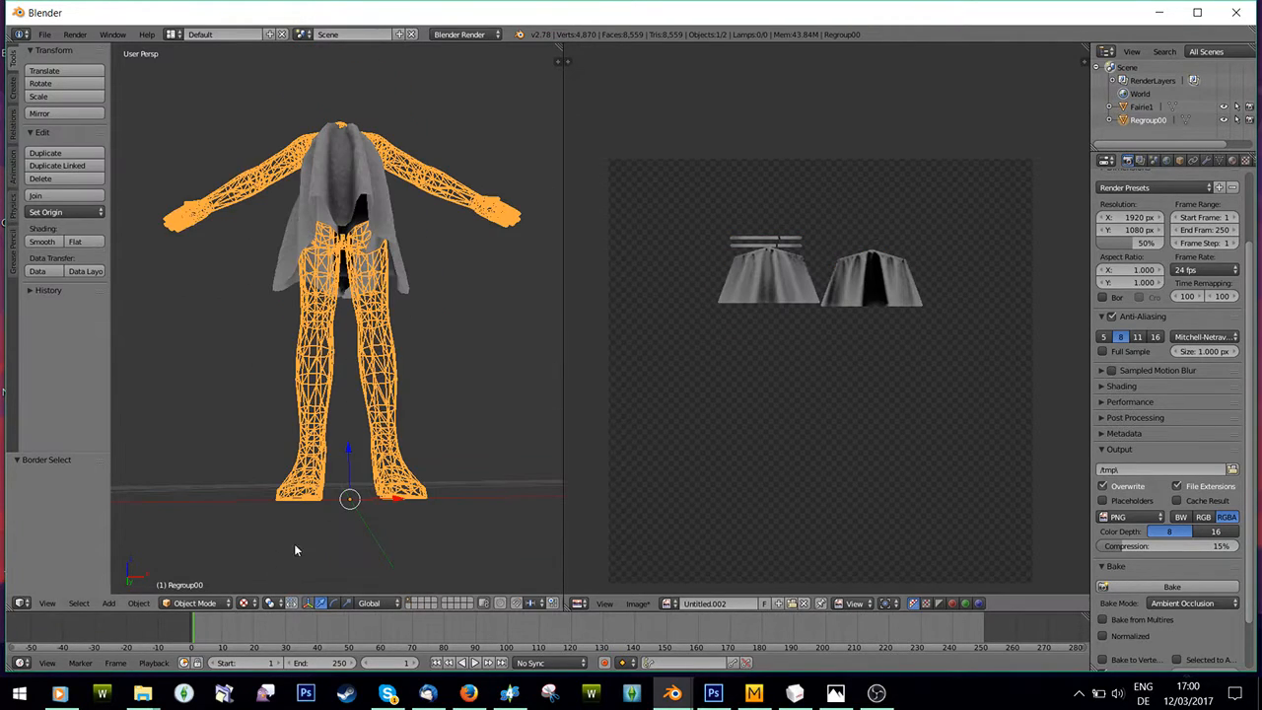
{"action": "left_click", "coordinate": [194, 602]}
{"action": "left_click", "coordinate": [197, 576]}
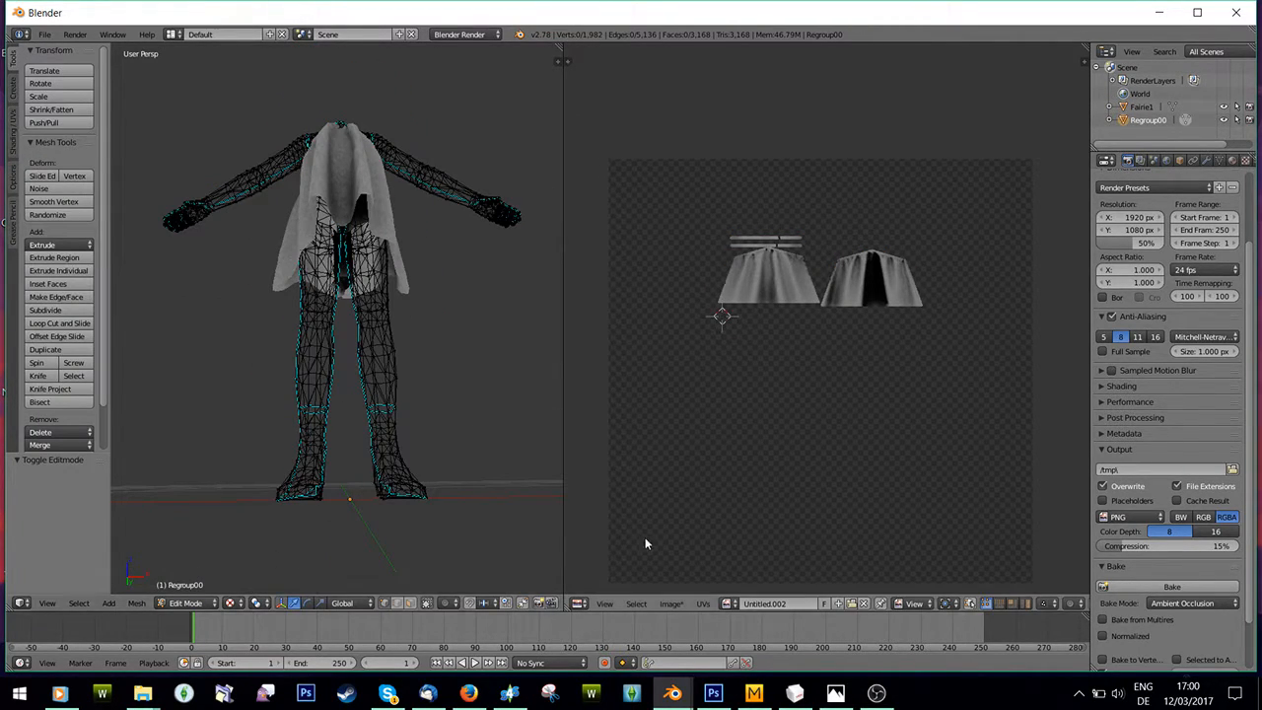
{"action": "key", "text": "a"}
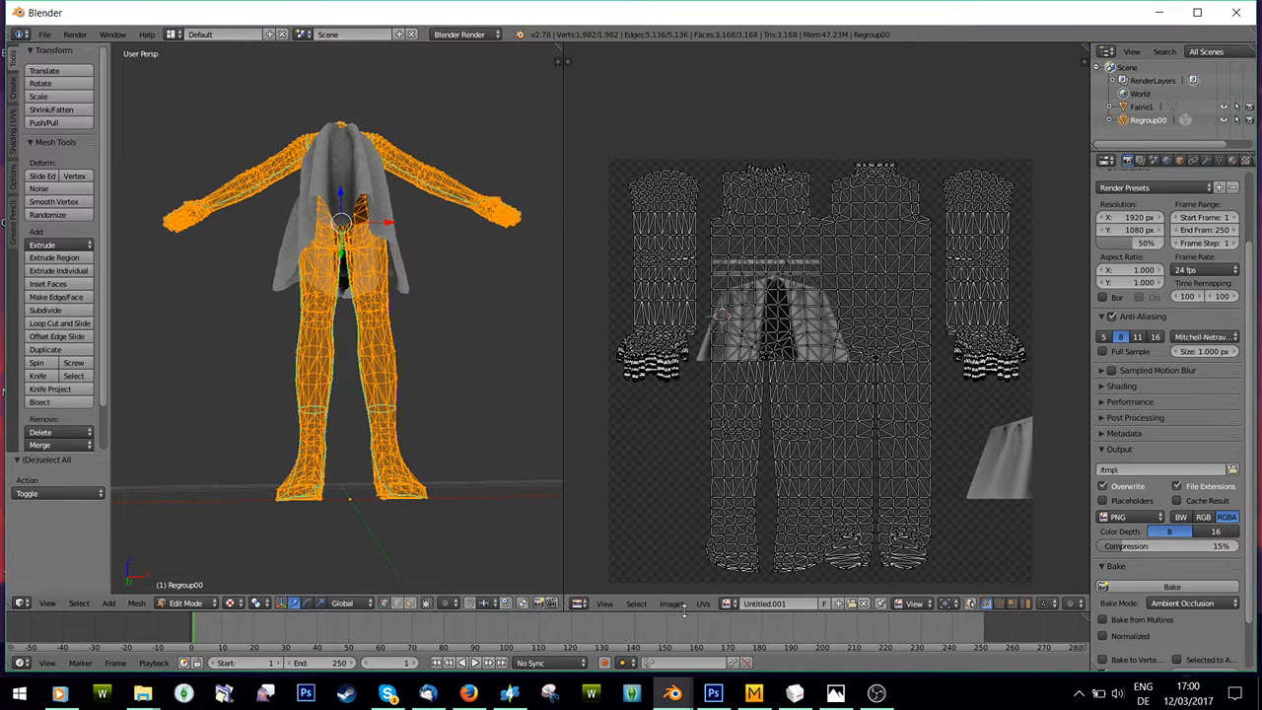
{"action": "left_click", "coordinate": [730, 604]}
{"action": "left_click", "coordinate": [752, 527]}
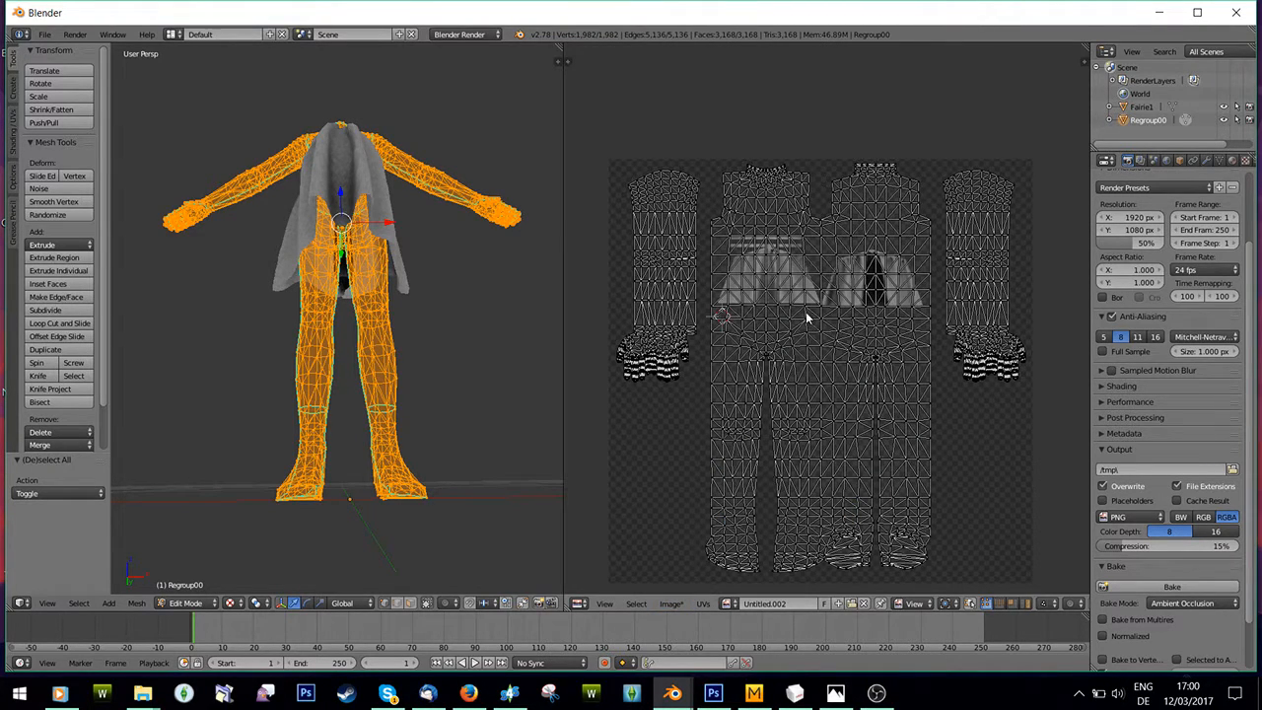
- Examine the baked dress on the body from below, the front and above, including the hem, folds and crossed straps
{"action": "middle_click_drag", "start_coordinate": [325, 370], "coordinate": [326, 351]}
{"action": "scroll", "coordinate": [325, 349], "scroll_direction": "up", "scroll_amount": 5}
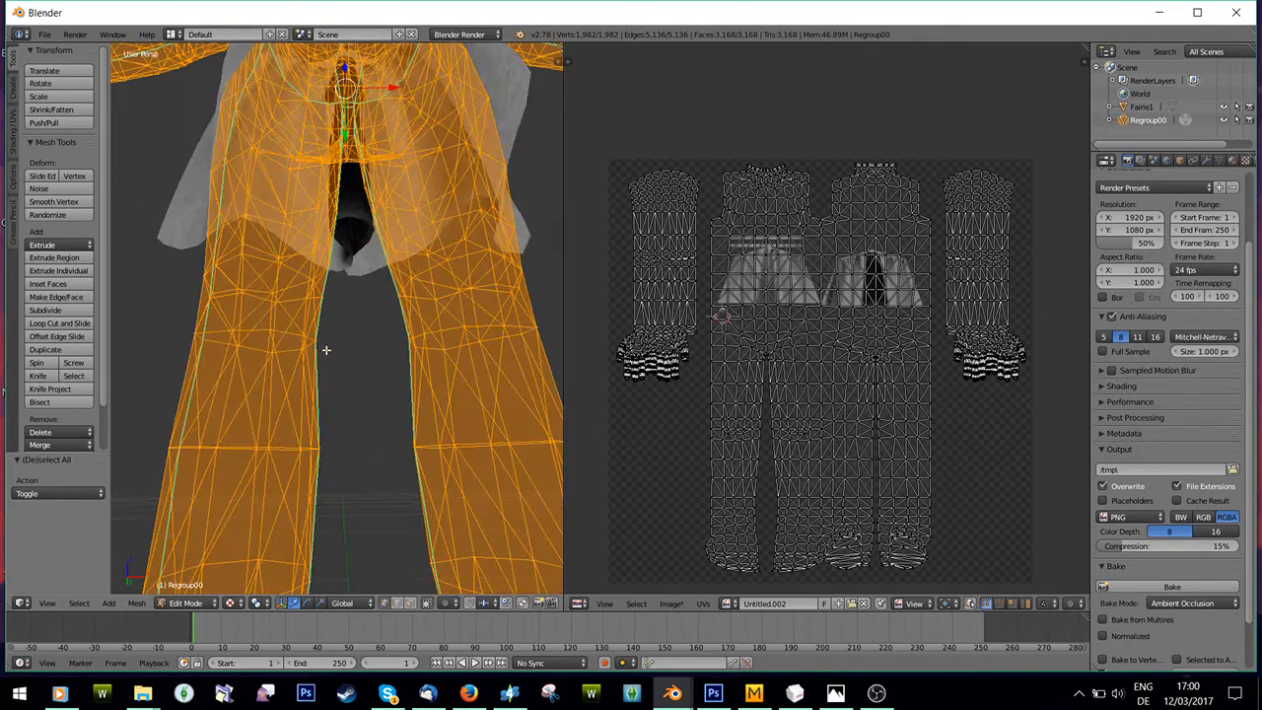
{"action": "scroll", "coordinate": [327, 349], "scroll_direction": "down", "scroll_amount": 3}
{"action": "scroll", "coordinate": [338, 329], "scroll_direction": "up", "scroll_amount": 1}
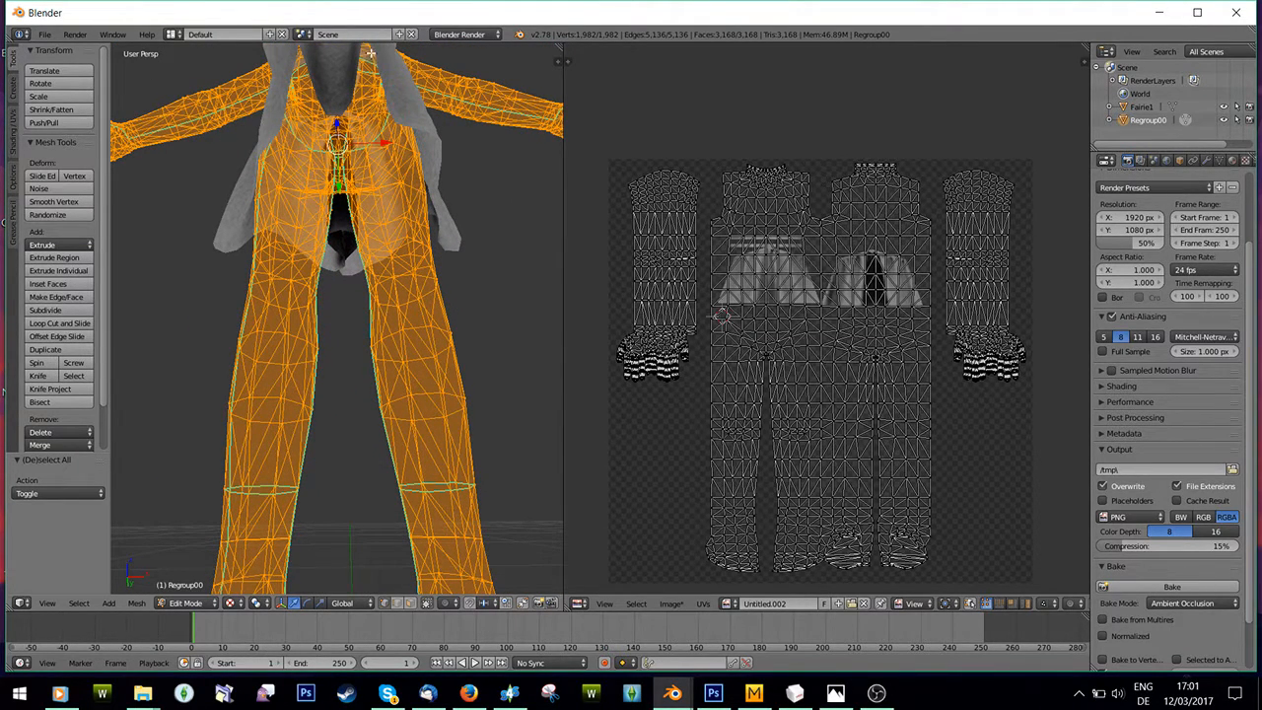
{"action": "middle_click_drag", "start_coordinate": [370, 52], "coordinate": [375, 72]}
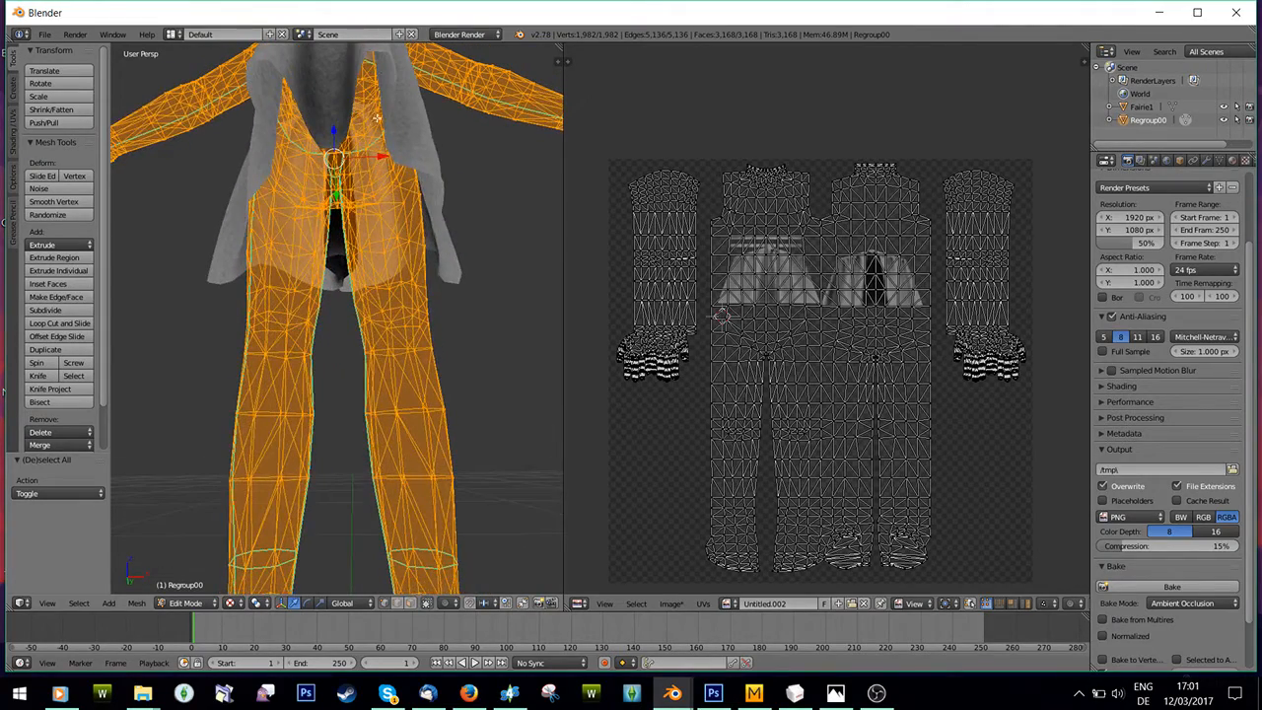
{"action": "middle_click_drag", "start_coordinate": [377, 116], "coordinate": [314, 95]}
{"action": "middle_click_drag", "start_coordinate": [362, 204], "coordinate": [364, 246]}
{"action": "scroll", "coordinate": [345, 264], "scroll_direction": "down", "scroll_amount": 6}
{"action": "mouse_move", "coordinate": [314, 283]}
{"action": "middle_mouse_down"}
{"action": "mouse_move", "coordinate": [380, 296]}
{"action": "mouse_move", "coordinate": [311, 284]}
{"action": "mouse_move", "coordinate": [332, 282]}
{"action": "middle_mouse_up"}
{"action": "scroll", "coordinate": [305, 279], "scroll_direction": "up", "scroll_amount": 5}
{"action": "scroll", "coordinate": [334, 284], "scroll_direction": "down", "scroll_amount": 5}
{"action": "scroll", "coordinate": [334, 284], "scroll_direction": "down", "scroll_amount": 2}
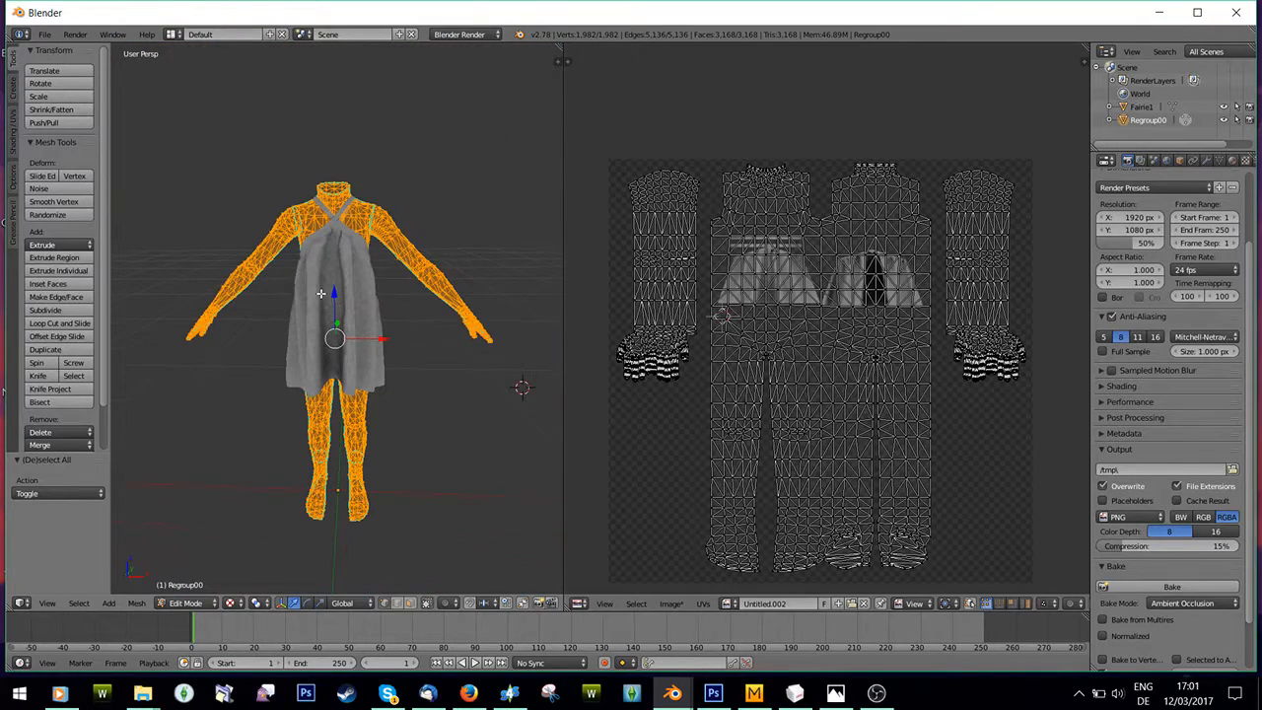
{"action": "scroll", "coordinate": [321, 293], "scroll_direction": "up", "scroll_amount": 4}
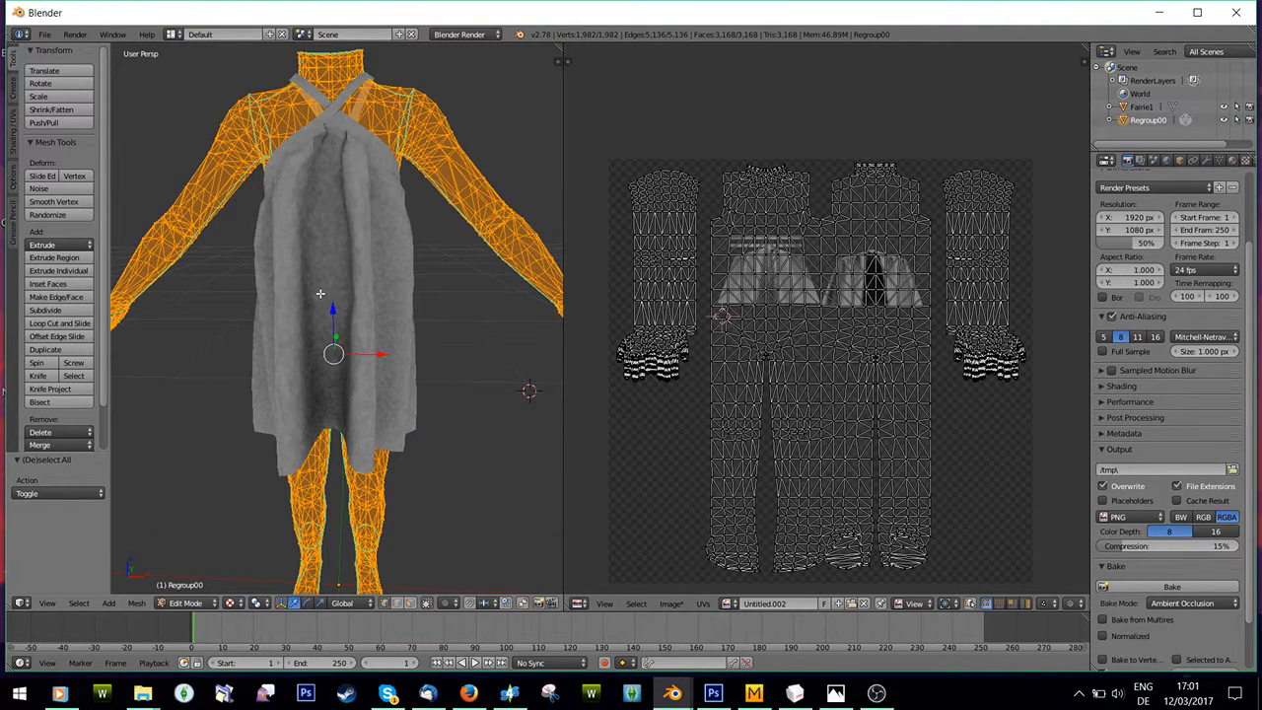
{"action": "mouse_move", "coordinate": [367, 230]}
{"action": "middle_mouse_down"}
{"action": "mouse_move", "coordinate": [434, 234]}
{"action": "mouse_move", "coordinate": [371, 229]}
{"action": "middle_mouse_up"}
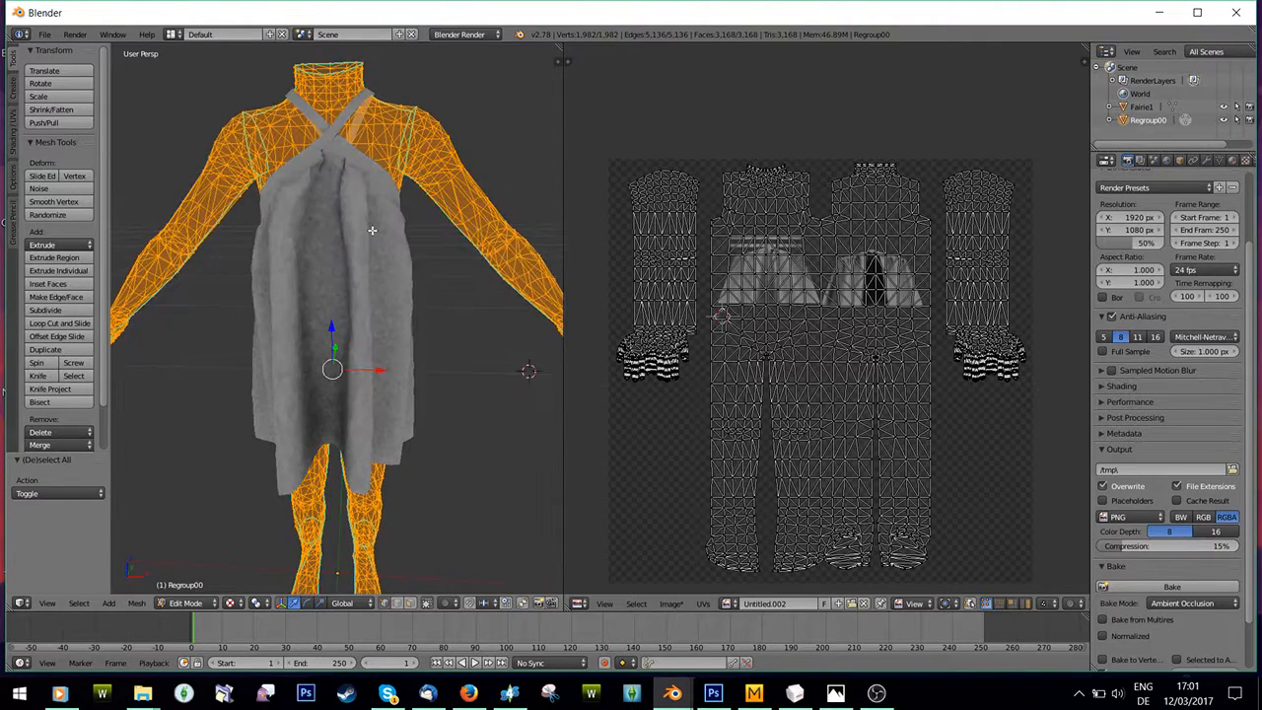
{"action": "scroll", "coordinate": [264, 249], "scroll_direction": "down", "scroll_amount": 3}
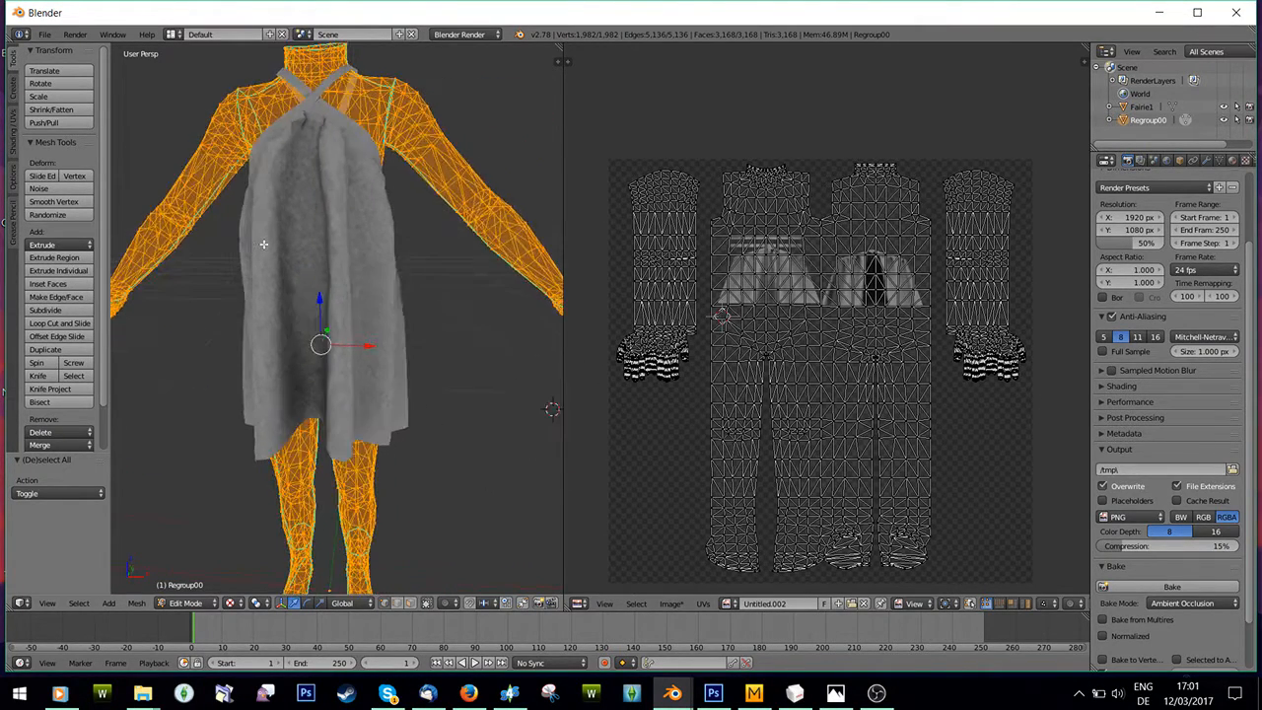
{"action": "middle_click_drag", "start_coordinate": [342, 210], "coordinate": [349, 273]}
{"action": "scroll", "coordinate": [354, 274], "scroll_direction": "up", "scroll_amount": 4}
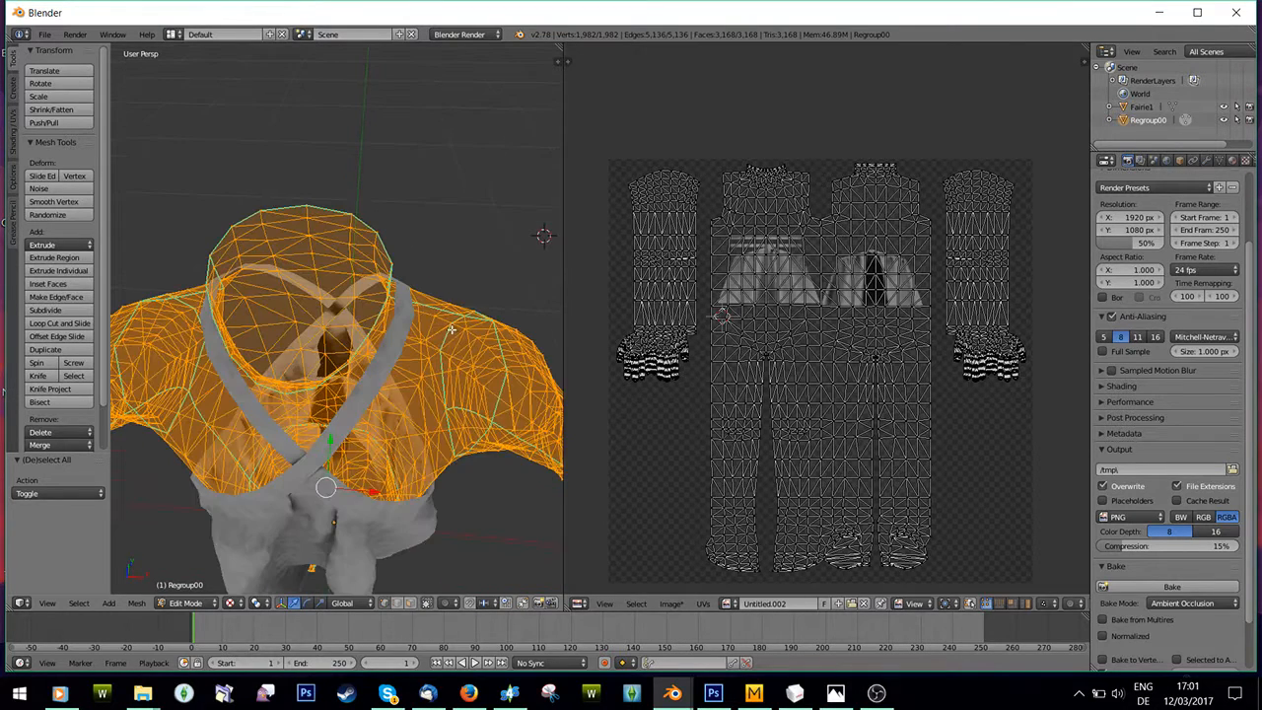
{"action": "middle_click_drag", "start_coordinate": [380, 386], "coordinate": [359, 313]}
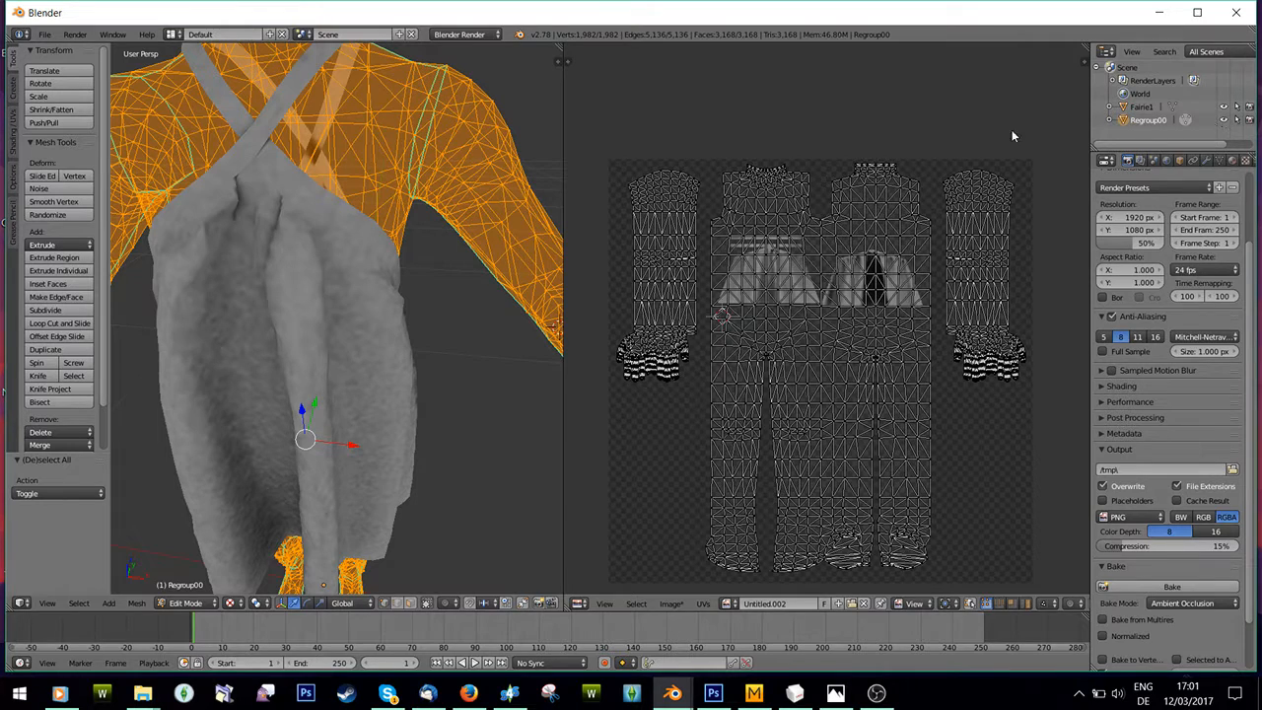
{"action": "middle_click_drag", "start_coordinate": [317, 120], "coordinate": [359, 152]}
{"action": "scroll", "coordinate": [330, 168], "scroll_direction": "down", "scroll_amount": 5}
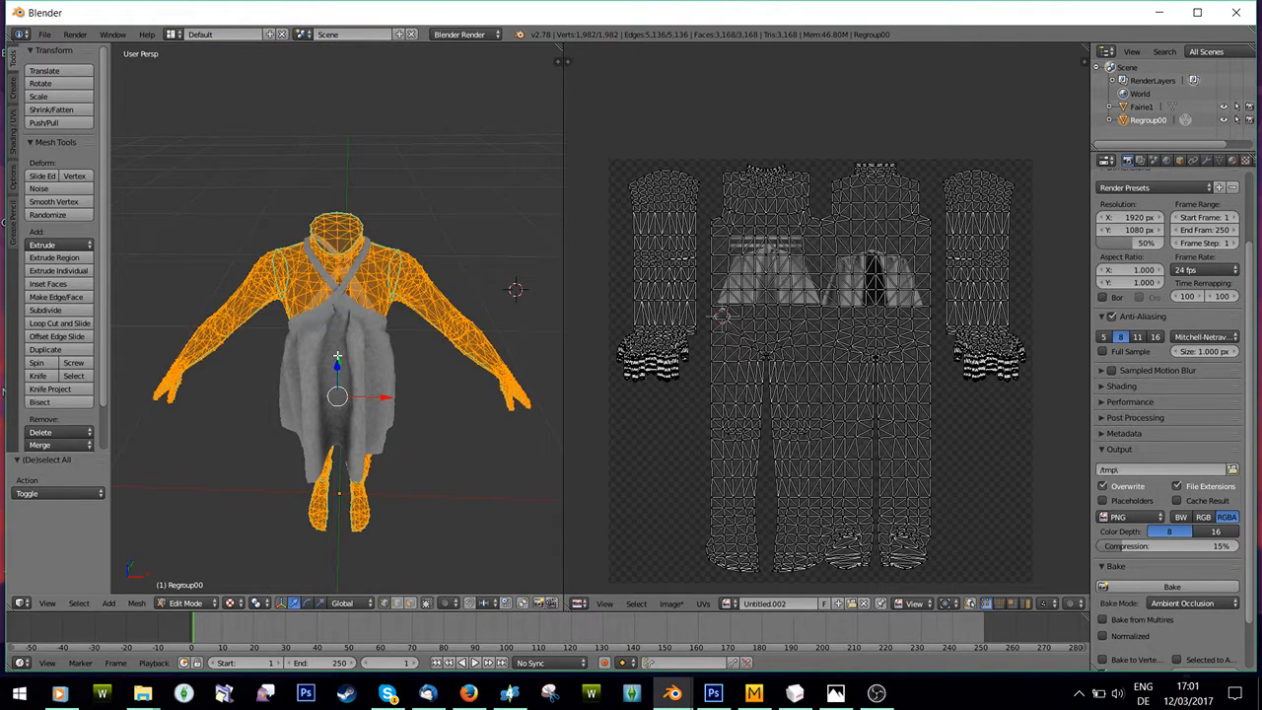
{"action": "middle_click_drag", "start_coordinate": [337, 357], "coordinate": [345, 296]}
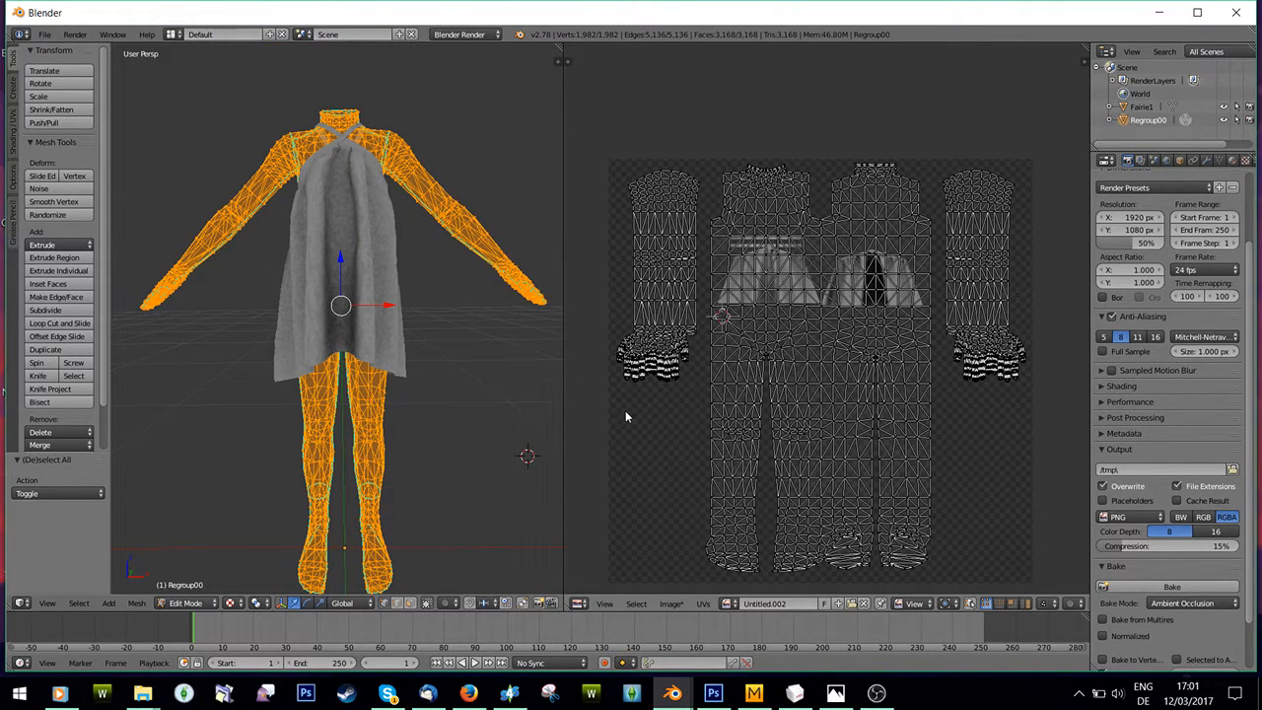
- Launch TSR Workshop, and switch to Photoshop to start opening an image file
{"action": "left_click", "coordinate": [590, 693]}
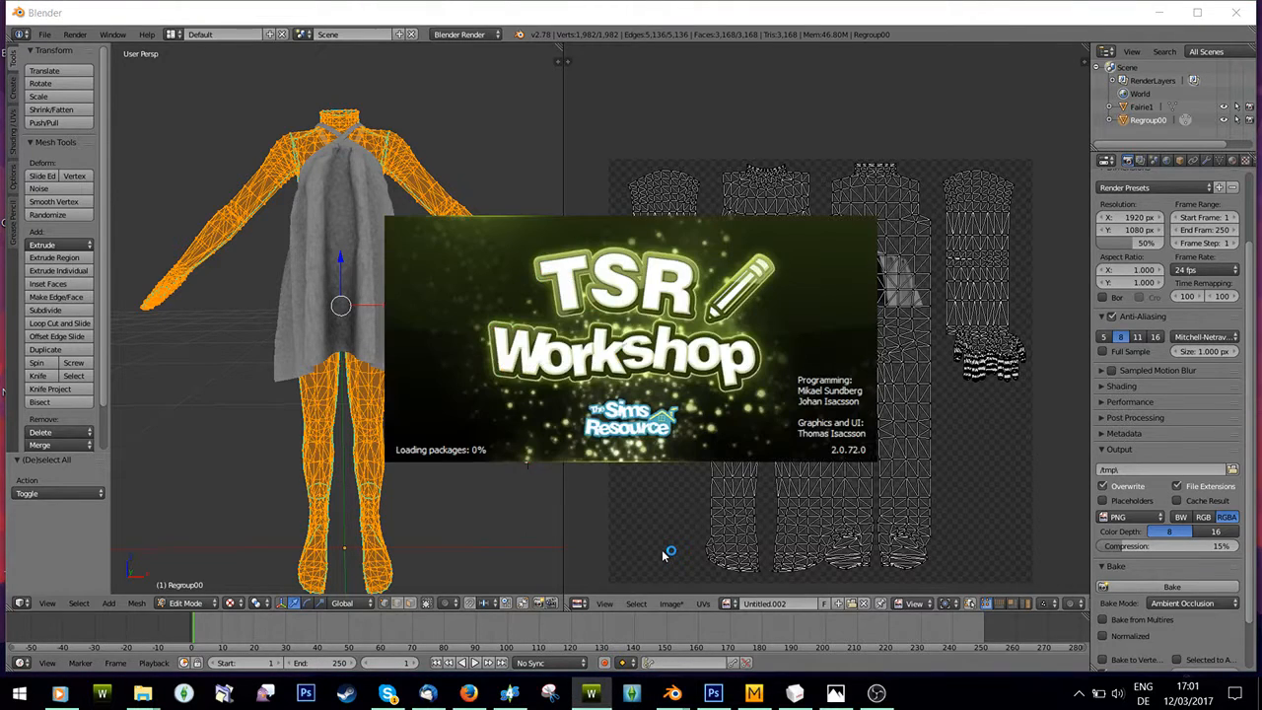
{"action": "left_click", "coordinate": [713, 693]}
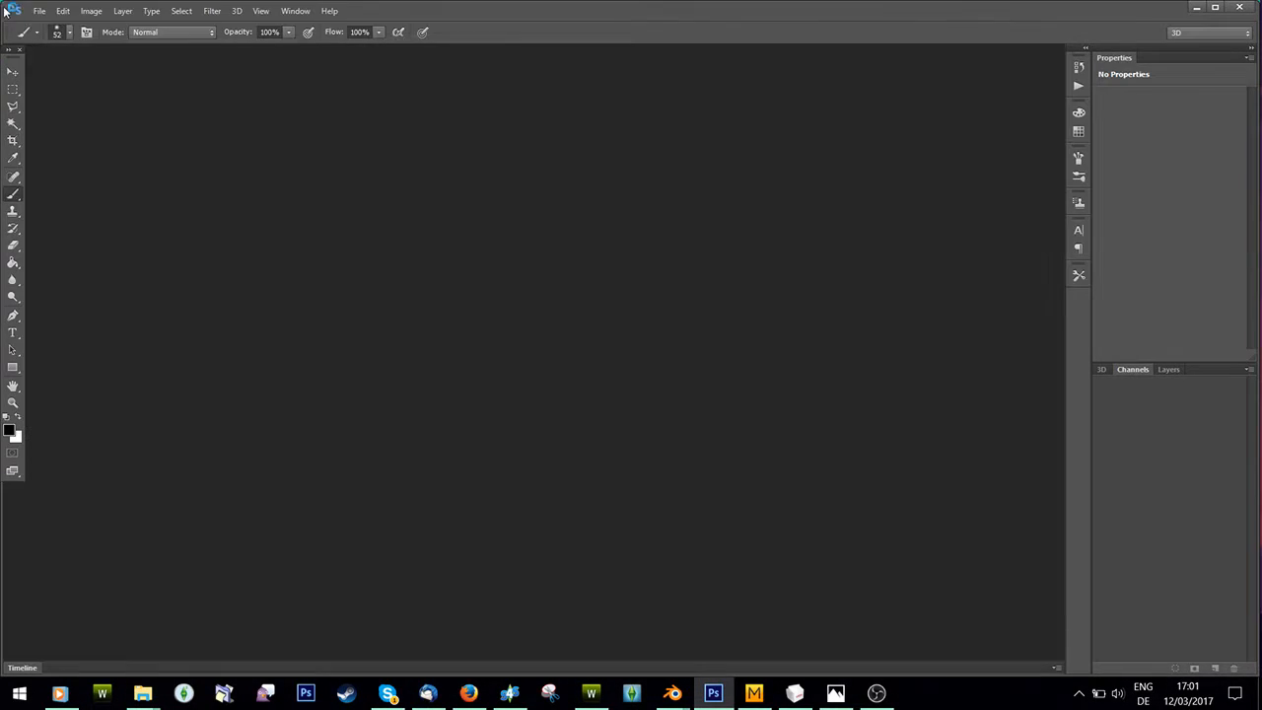
{"action": "left_click", "coordinate": [36, 12]}
{"action": "left_click", "coordinate": [51, 39]}
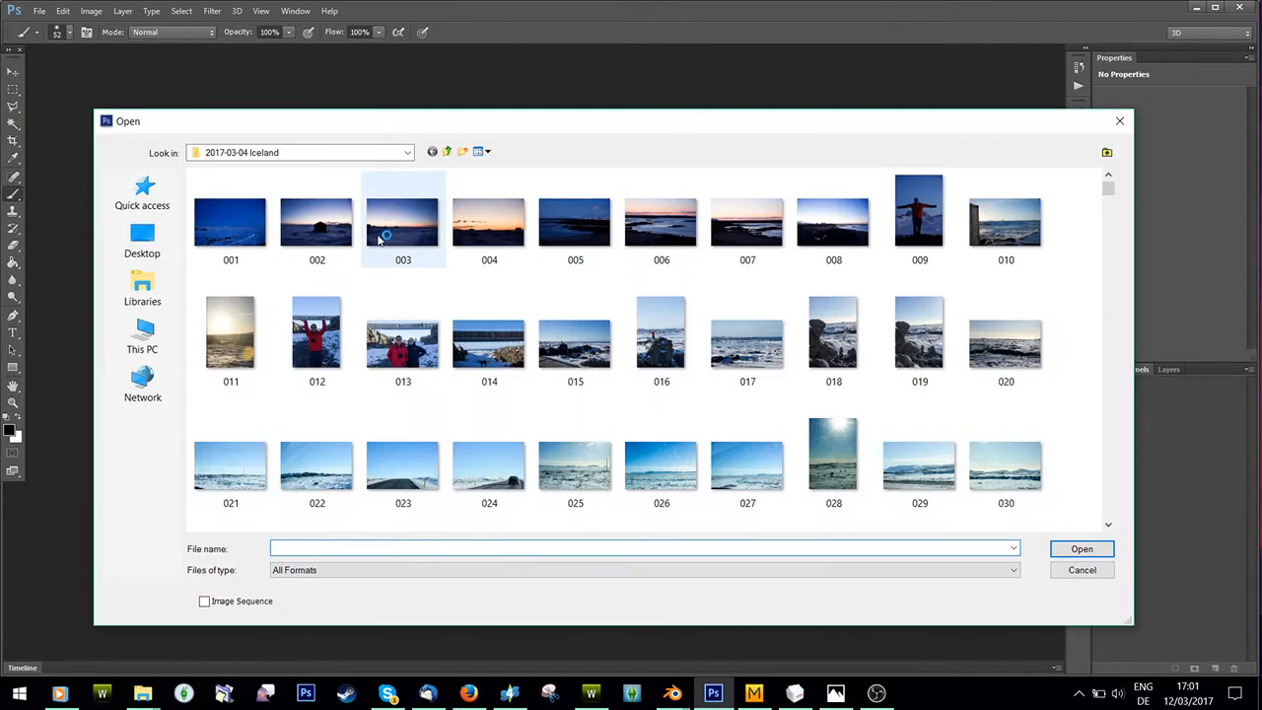
- Browse from the Projects folder to the Fairy folder inside Child
{"action": "left_click", "coordinate": [148, 197]}
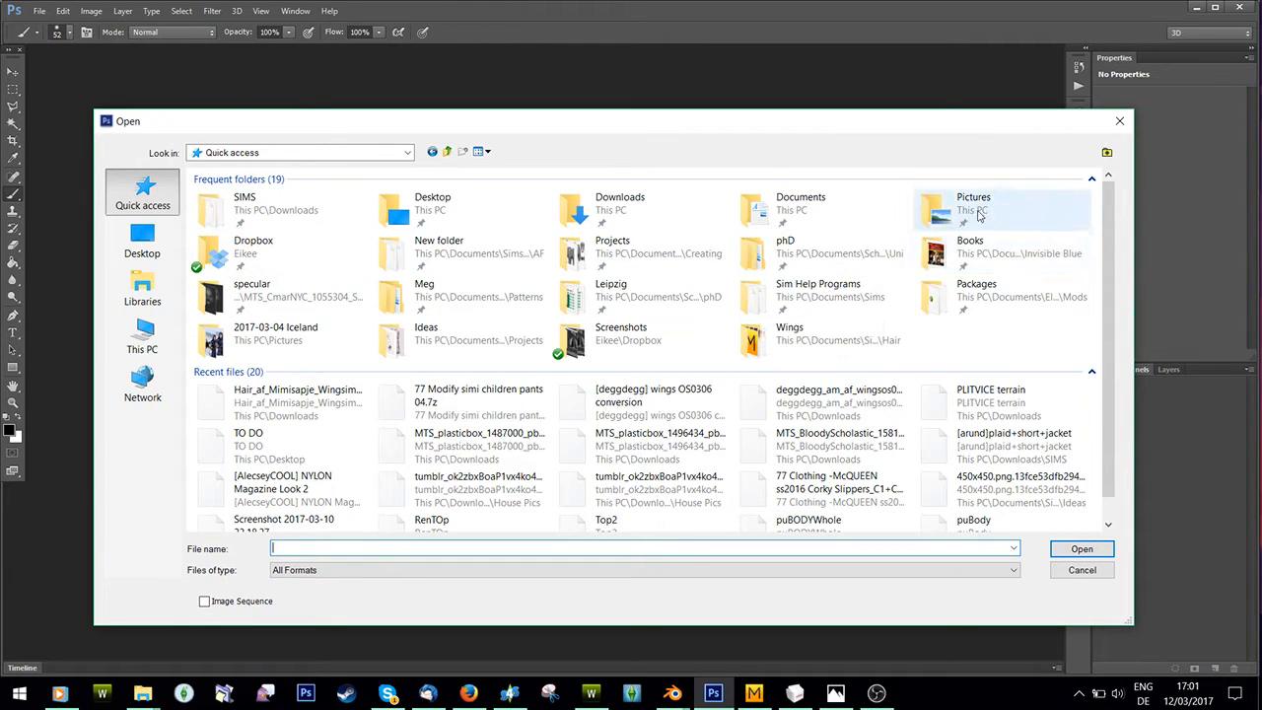
{"action": "left_click", "coordinate": [651, 264]}
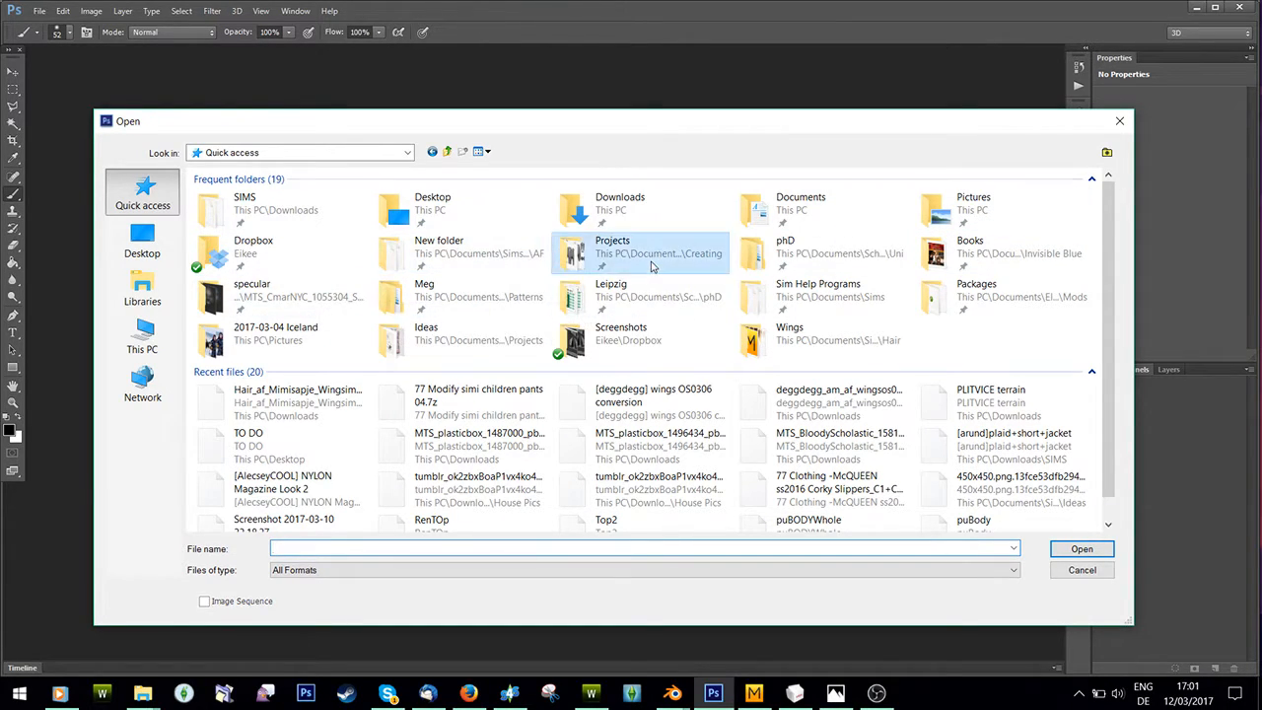
{"action": "double_click", "coordinate": [651, 264]}
{"action": "double_click", "coordinate": [318, 212]}
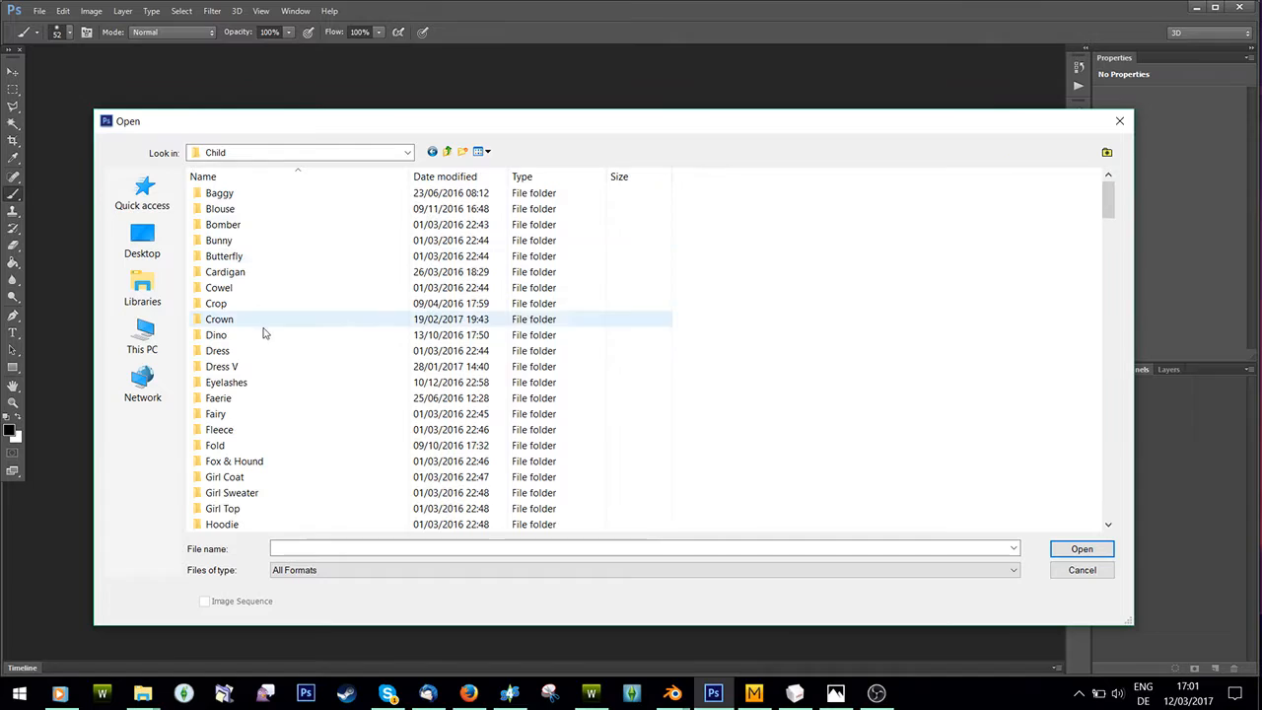
{"action": "double_click", "coordinate": [233, 415]}
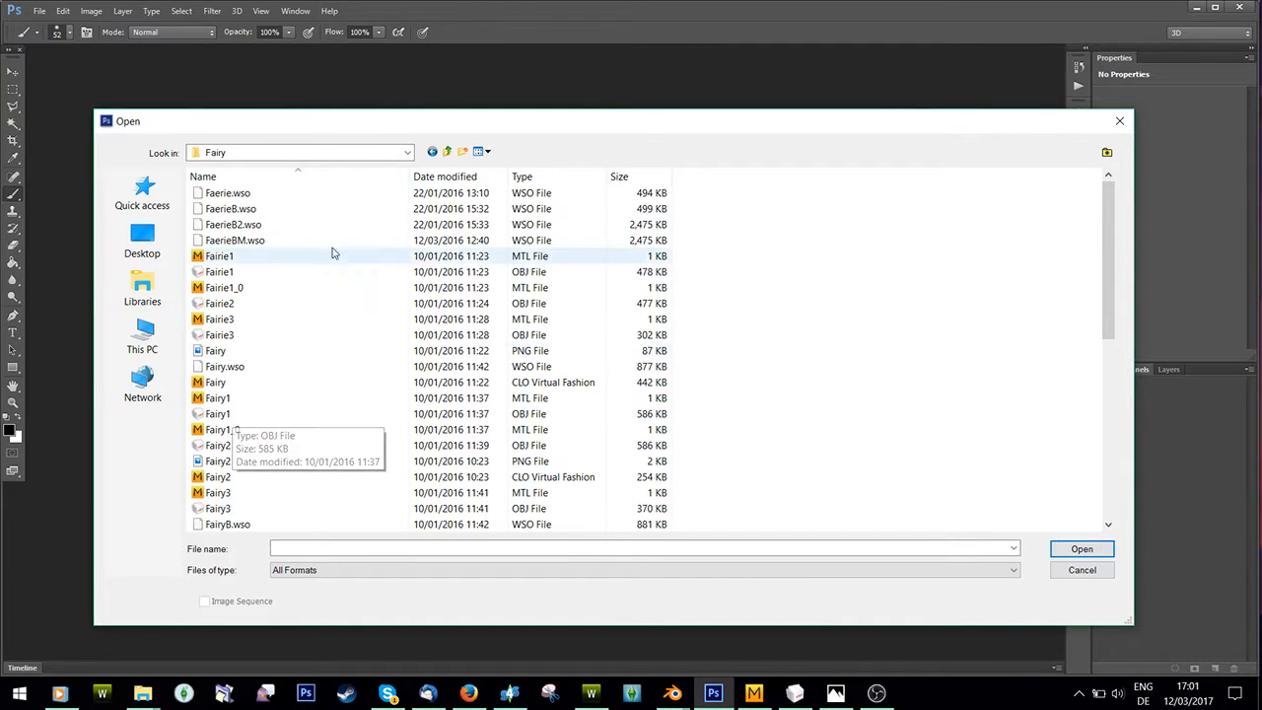
- Show the folder's files as large icons and open the MultiFairy2 DDS texture using default sizes
{"action": "left_click", "coordinate": [483, 151]}
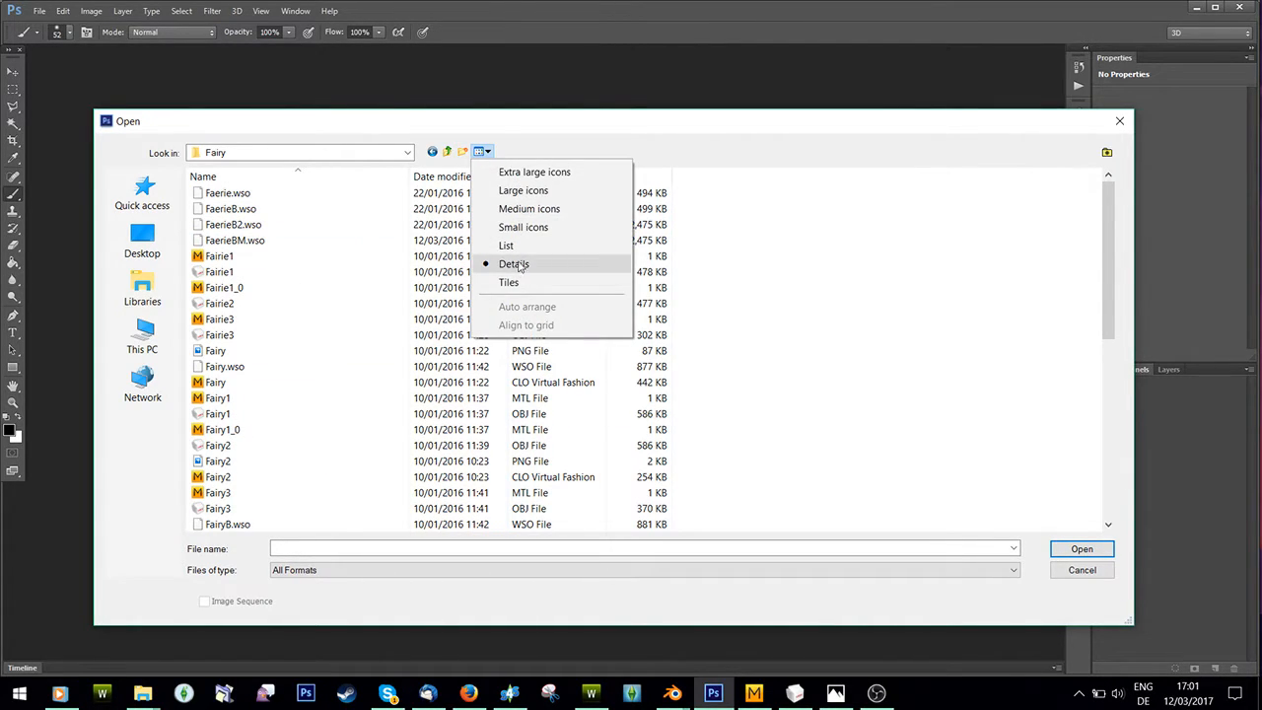
{"action": "left_click", "coordinate": [520, 190]}
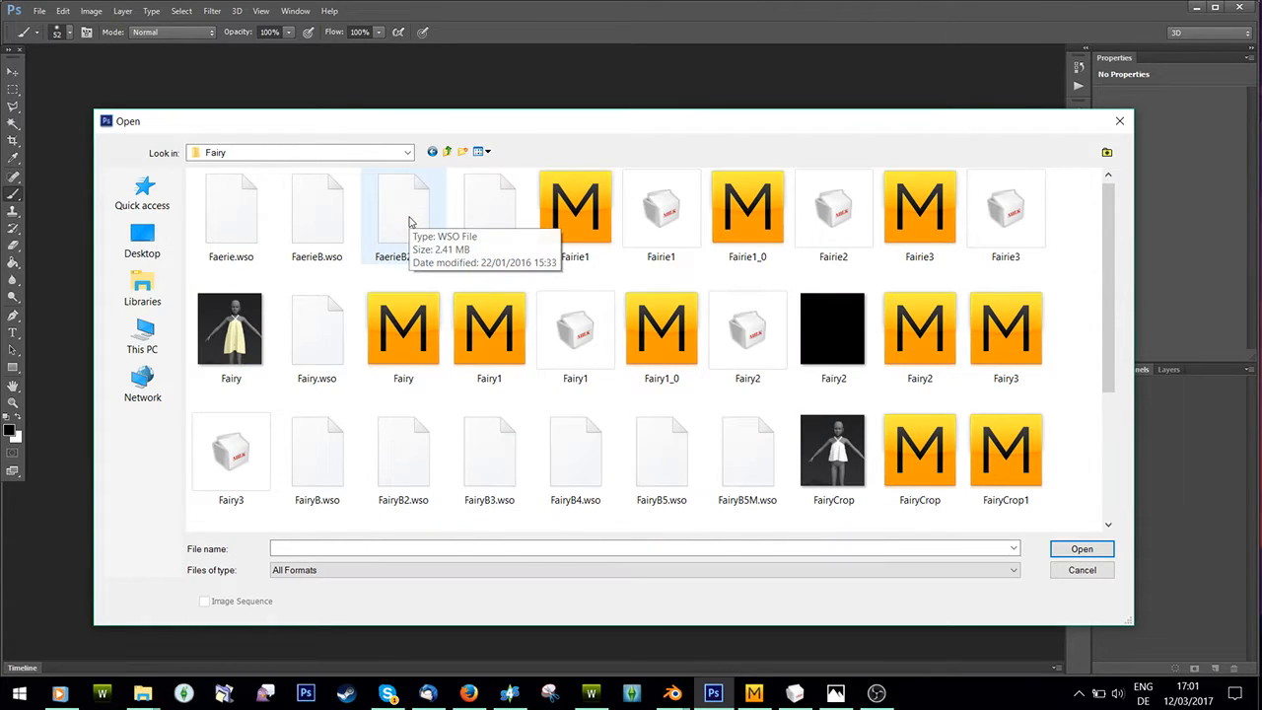
{"action": "scroll", "coordinate": [411, 222], "scroll_direction": "down", "scroll_amount": 3}
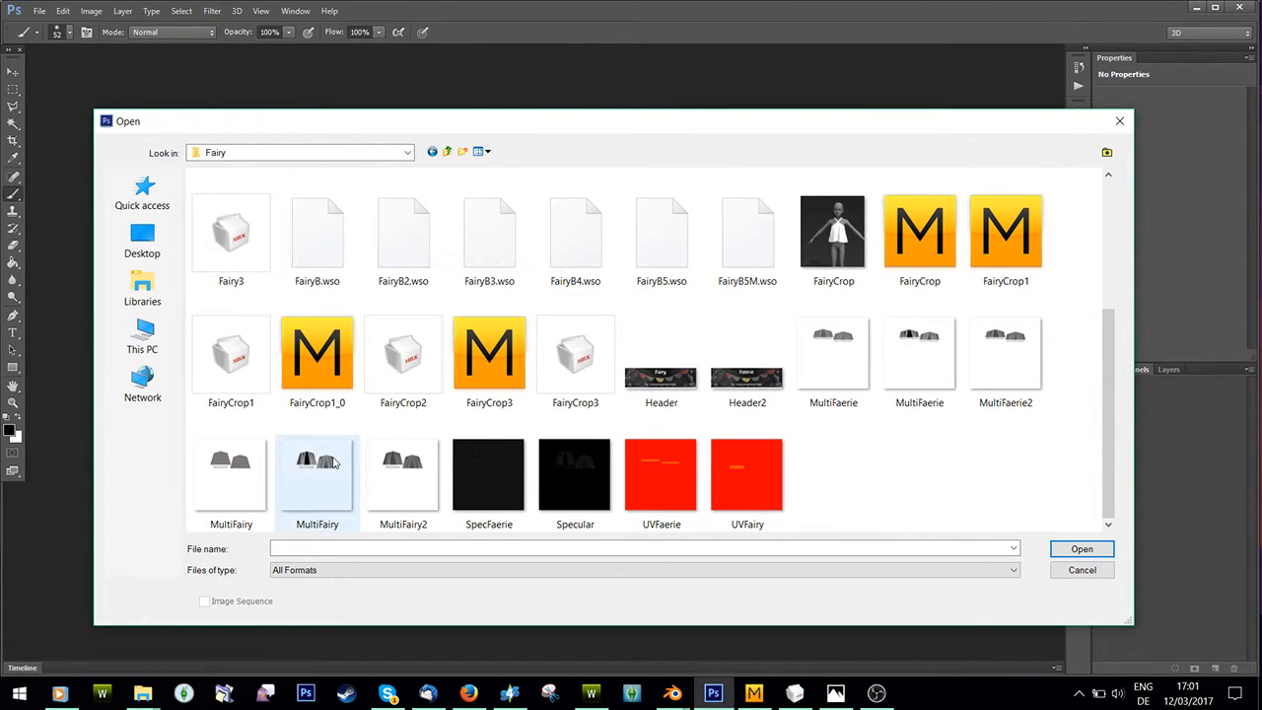
{"action": "double_click", "coordinate": [415, 476]}
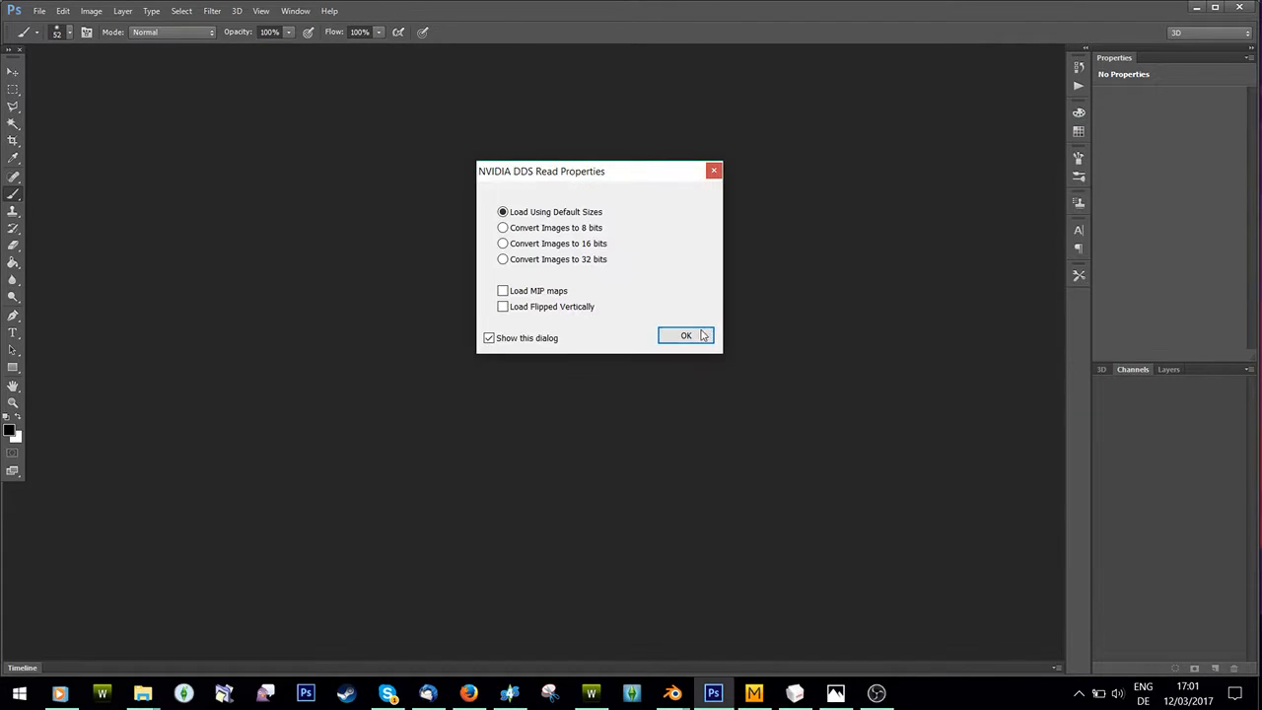
{"action": "left_click", "coordinate": [703, 335]}
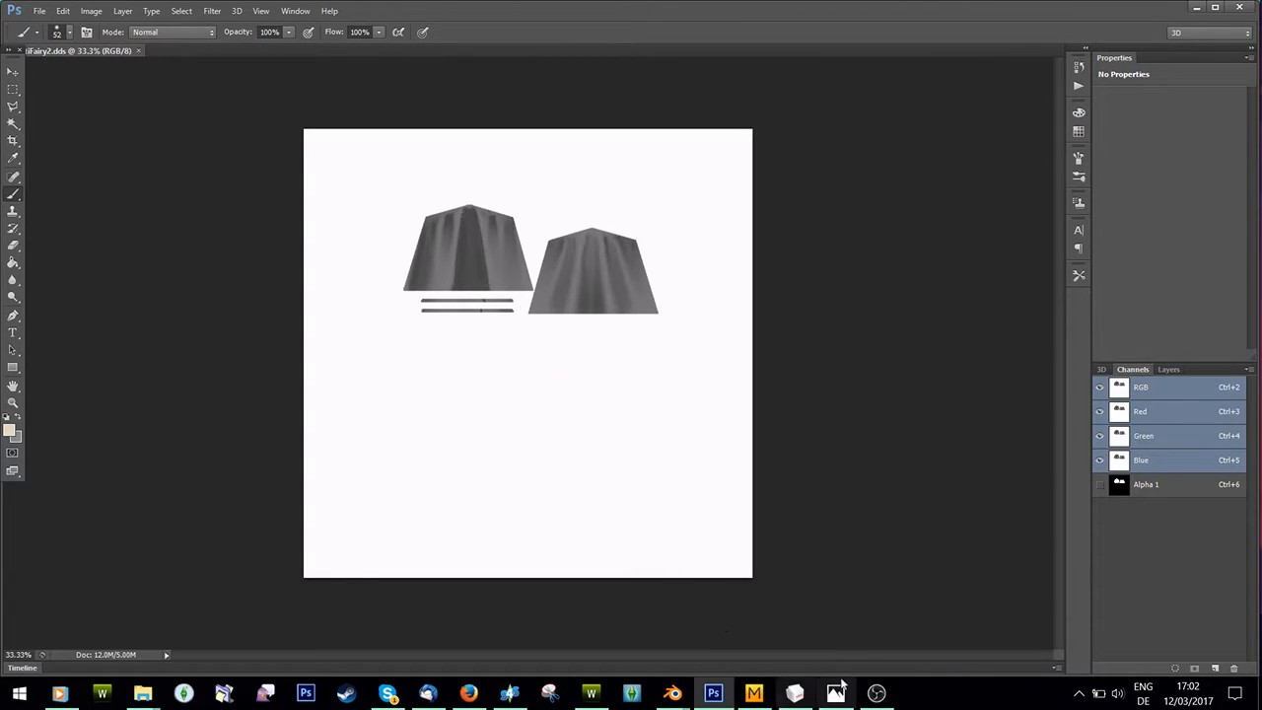
- Select the black background around the dress shapes in the Alpha 1 channel with the Magic Wand at tolerance 32
{"action": "left_click", "coordinate": [1173, 484]}
{"action": "left_click", "coordinate": [1169, 389]}
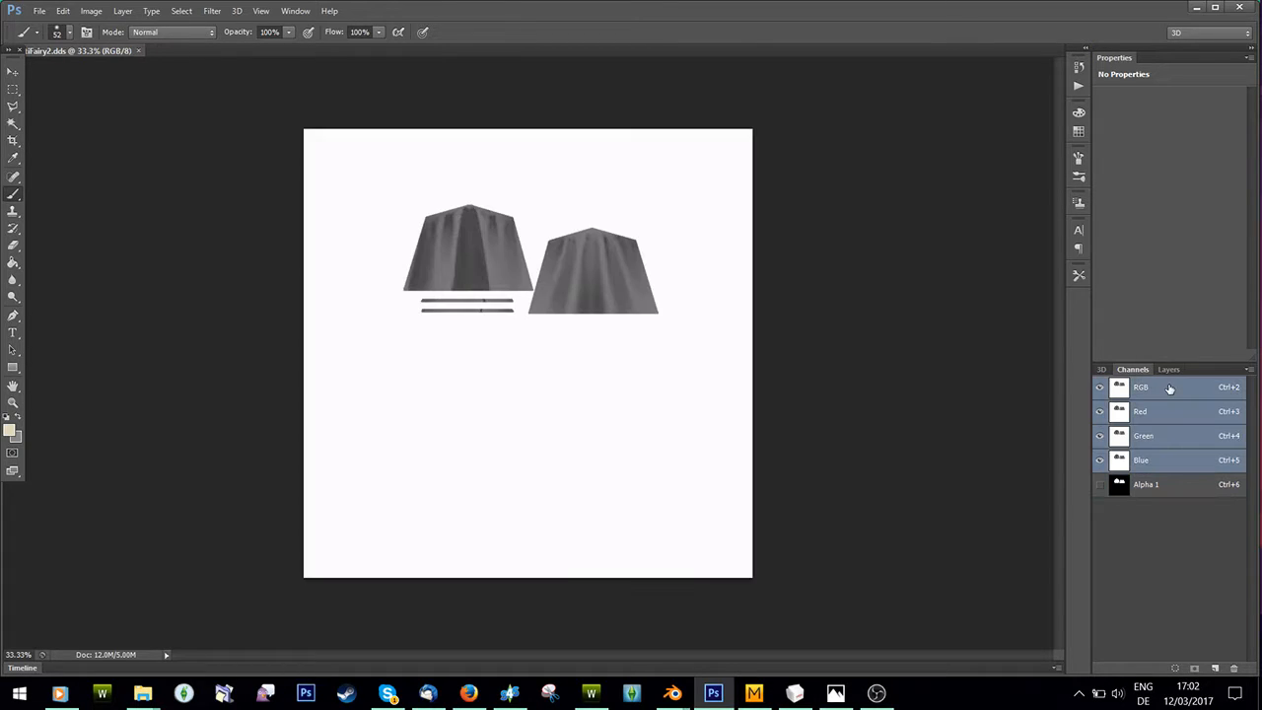
{"action": "left_click", "coordinate": [1153, 482]}
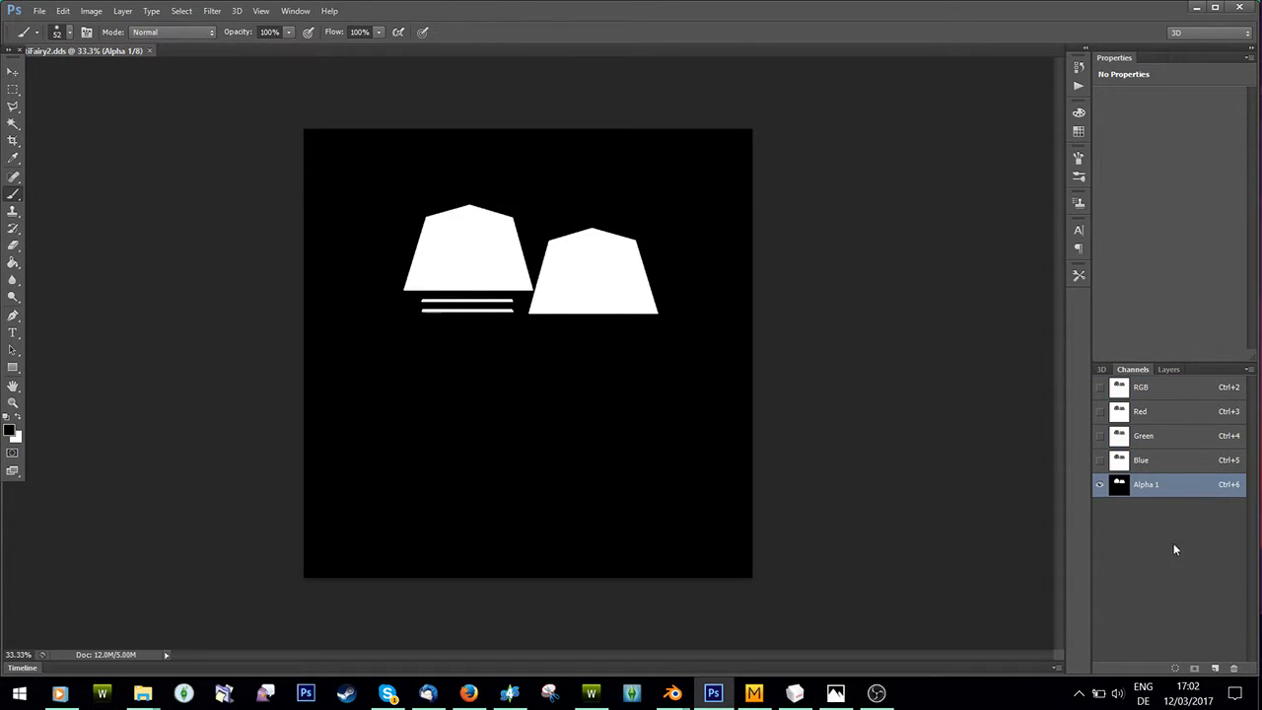
{"action": "left_click", "coordinate": [13, 122]}
{"action": "left_click", "coordinate": [639, 505]}
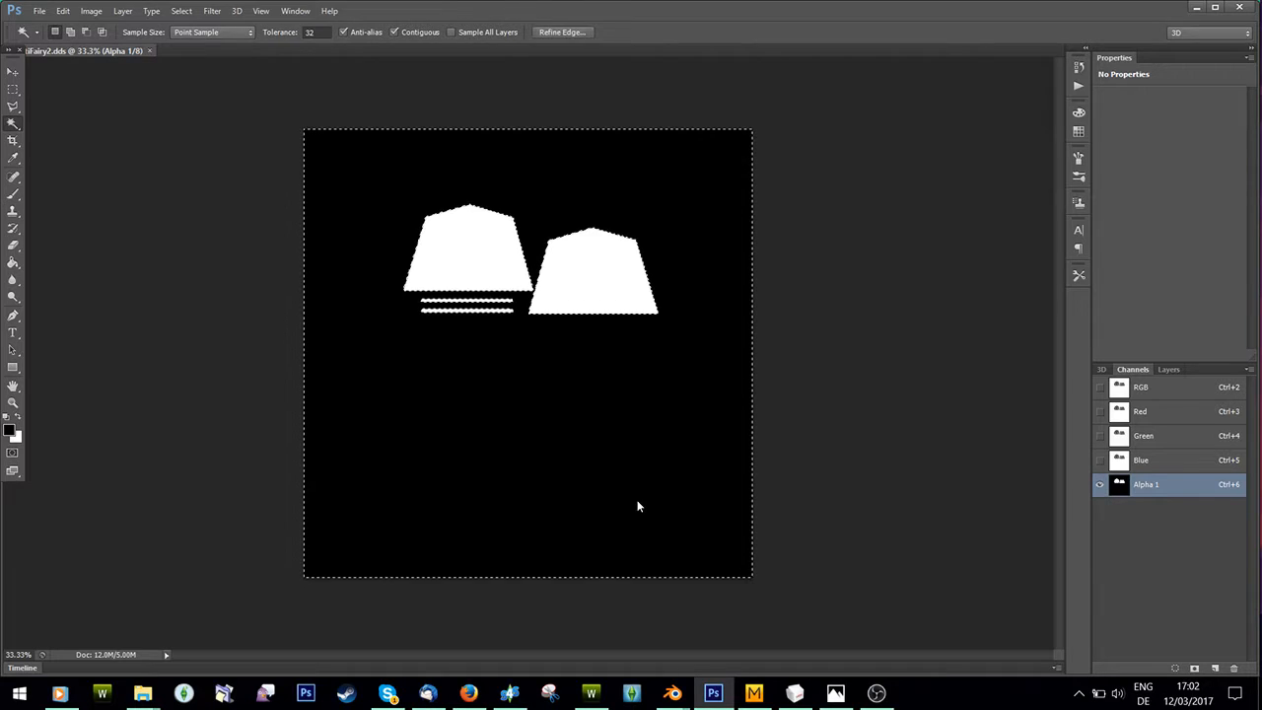
- Convert the locked Background into a regular layer, delete the selected white area around the dress pieces, and deselect
{"action": "left_click", "coordinate": [1169, 369]}
{"action": "left_click", "coordinate": [1134, 369]}
{"action": "left_click", "coordinate": [1143, 388]}
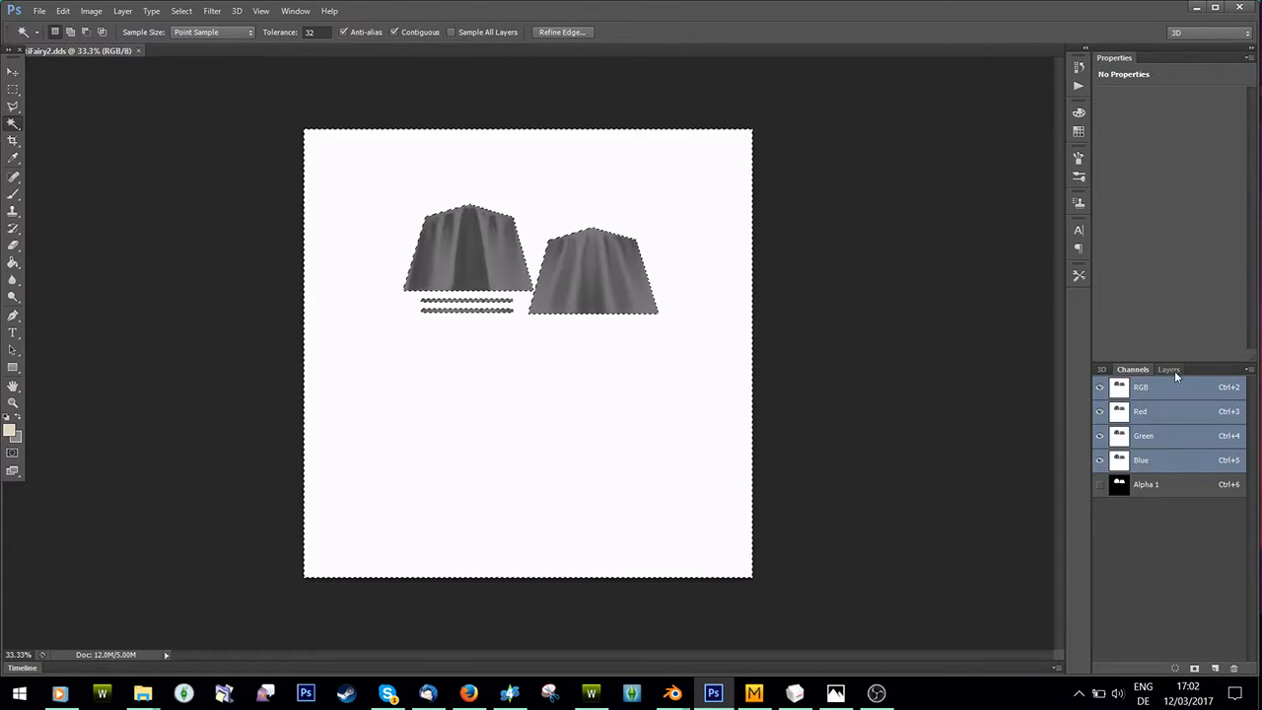
{"action": "left_click", "coordinate": [1171, 369]}
{"action": "right_click", "coordinate": [1142, 447]}
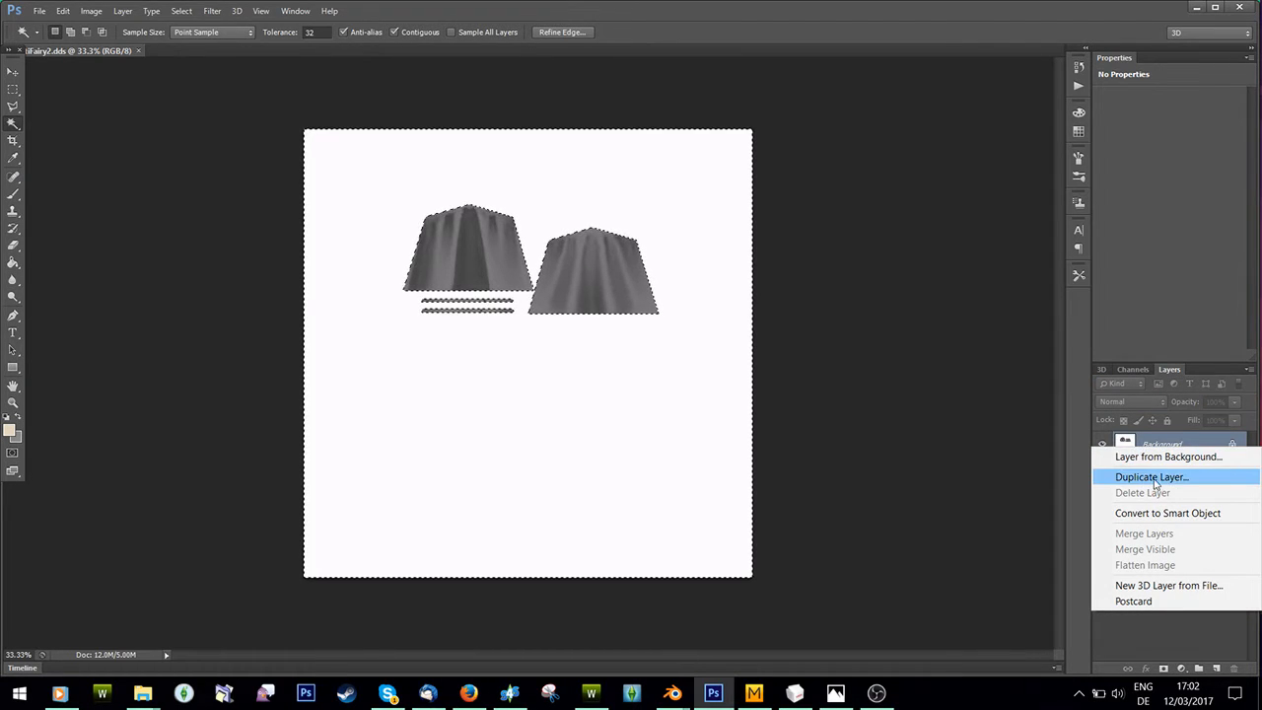
{"action": "left_click", "coordinate": [1143, 456]}
{"action": "left_click", "coordinate": [741, 224]}
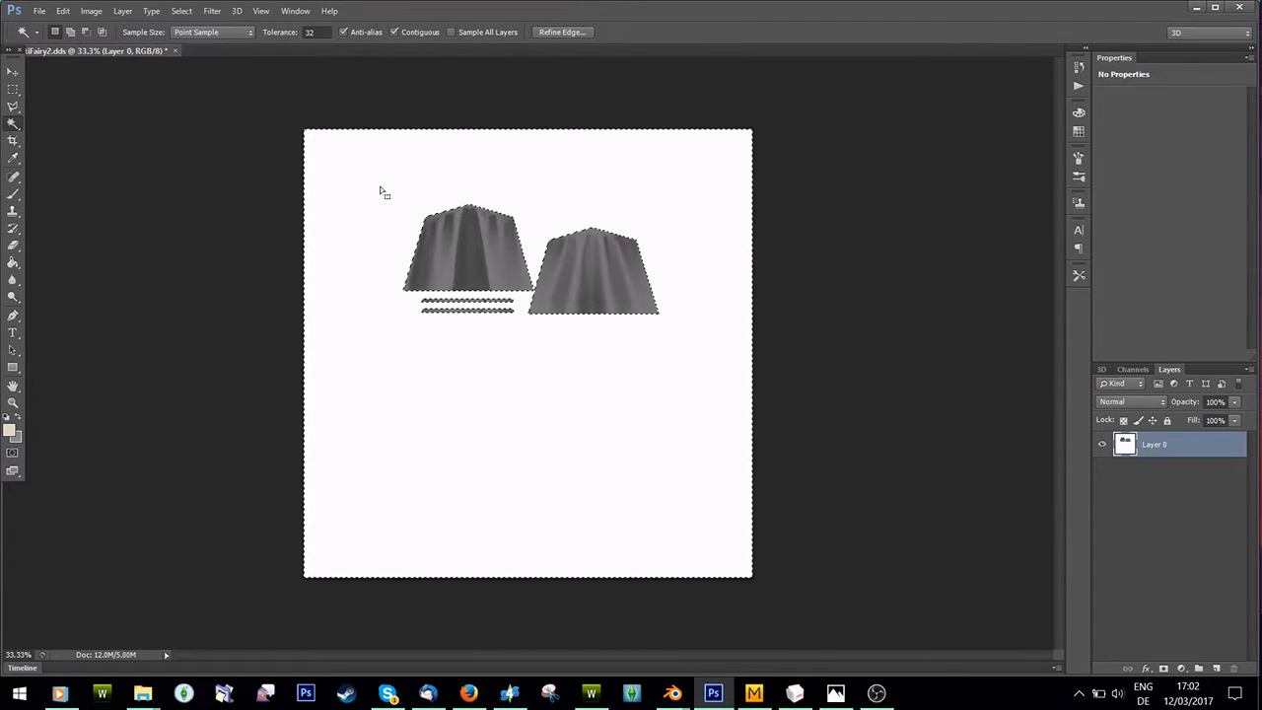
{"action": "key", "text": "Delete"}
{"action": "key", "text": "ctrl+d"}
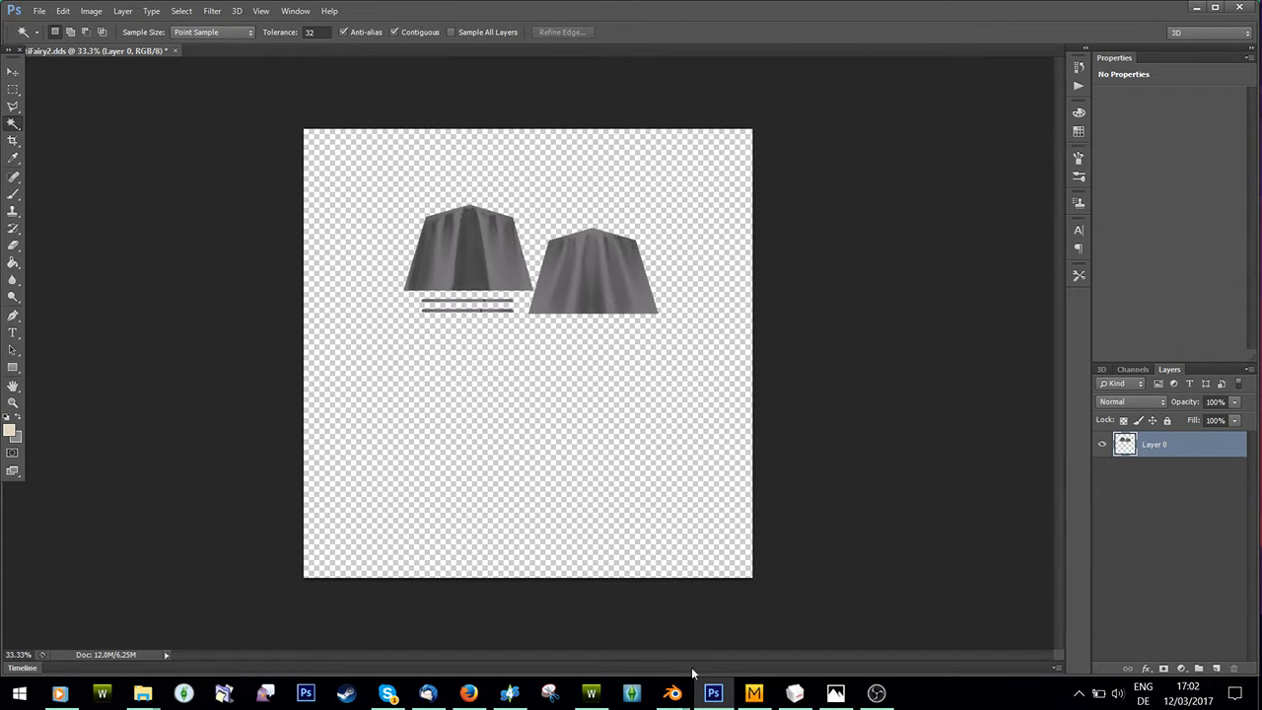
- Switch to TSR Workshop and start a new clothing clone project, filtering the game clothing to Human, Child, Female
{"action": "left_click", "coordinate": [591, 693]}
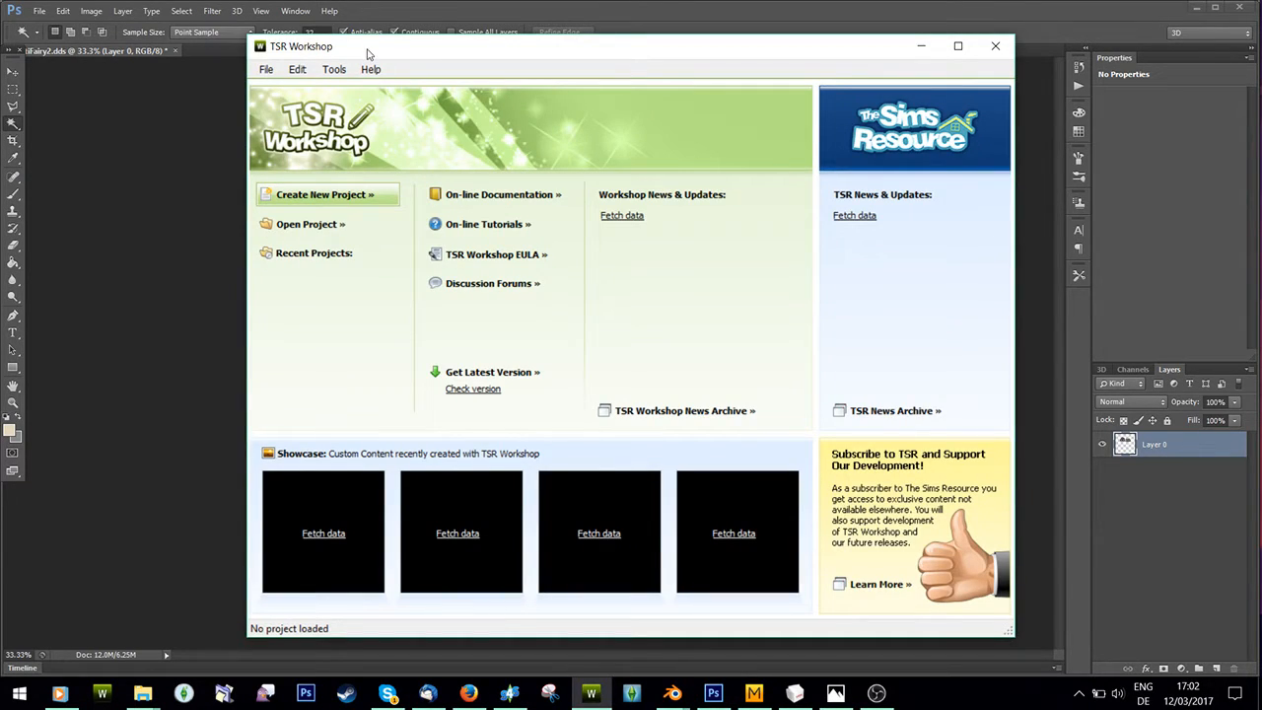
{"action": "left_click", "coordinate": [352, 195]}
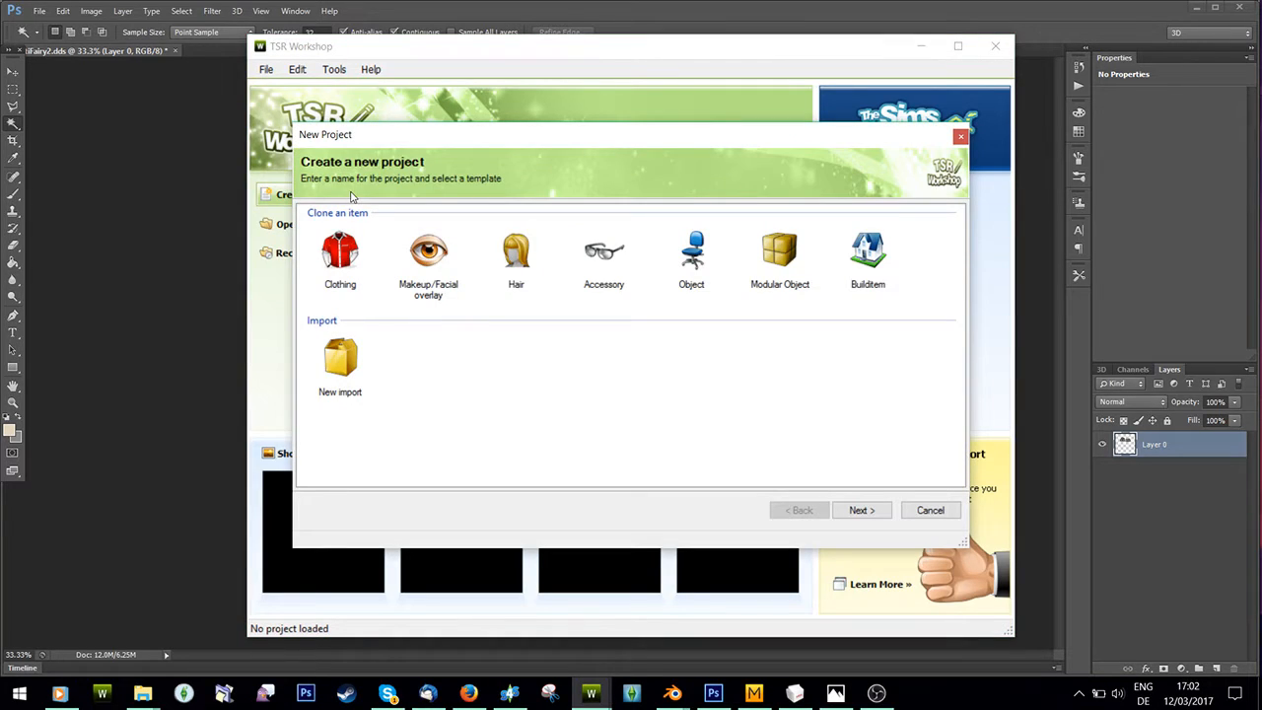
{"action": "left_click", "coordinate": [340, 258]}
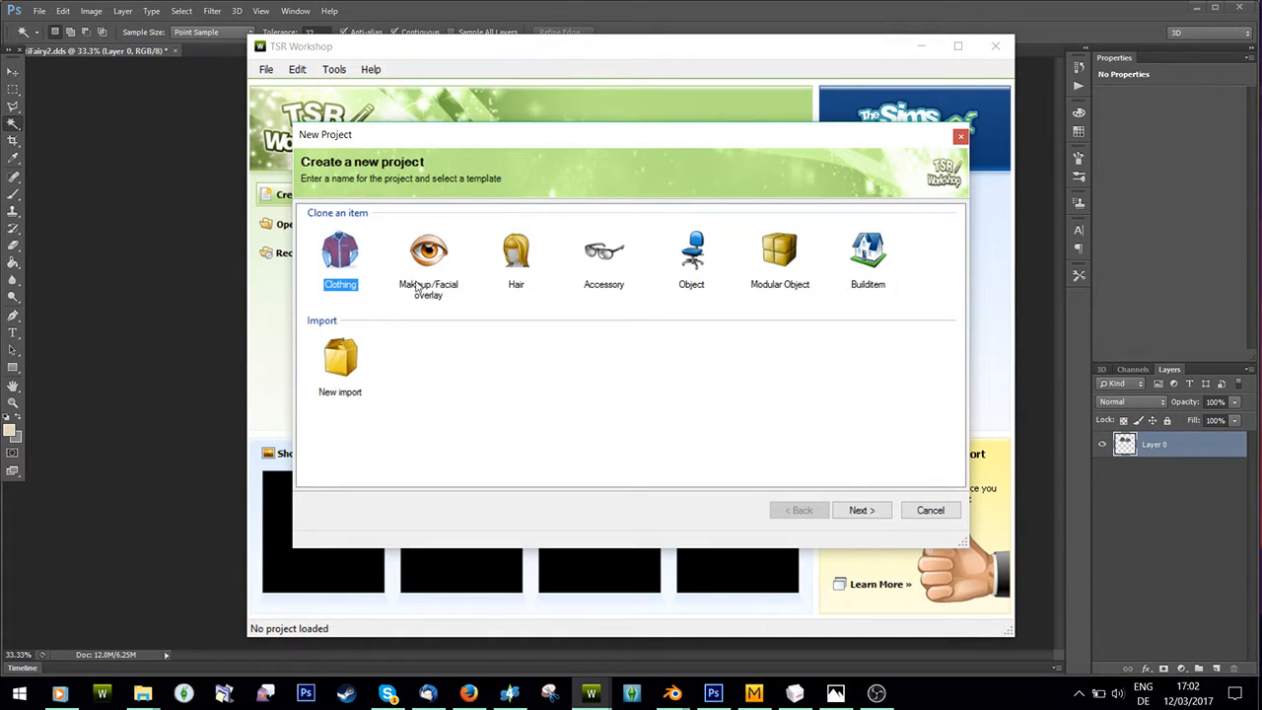
{"action": "left_click", "coordinate": [862, 512]}
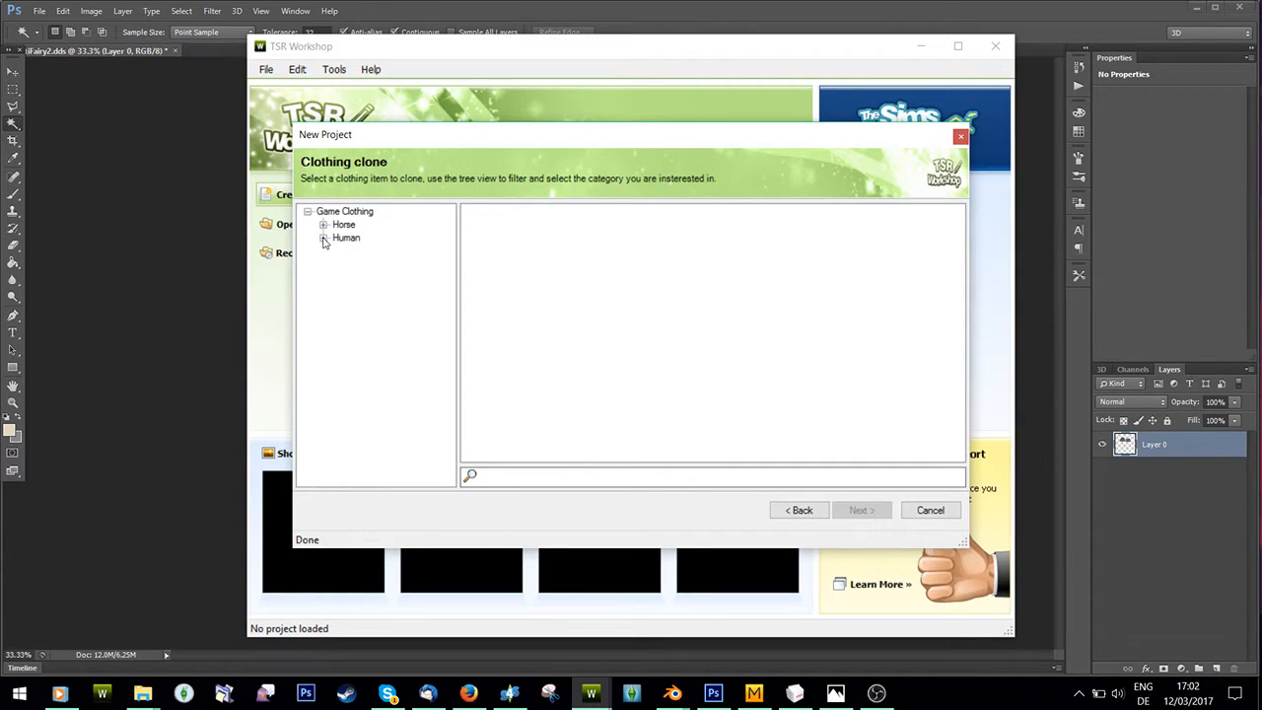
{"action": "left_click", "coordinate": [324, 239]}
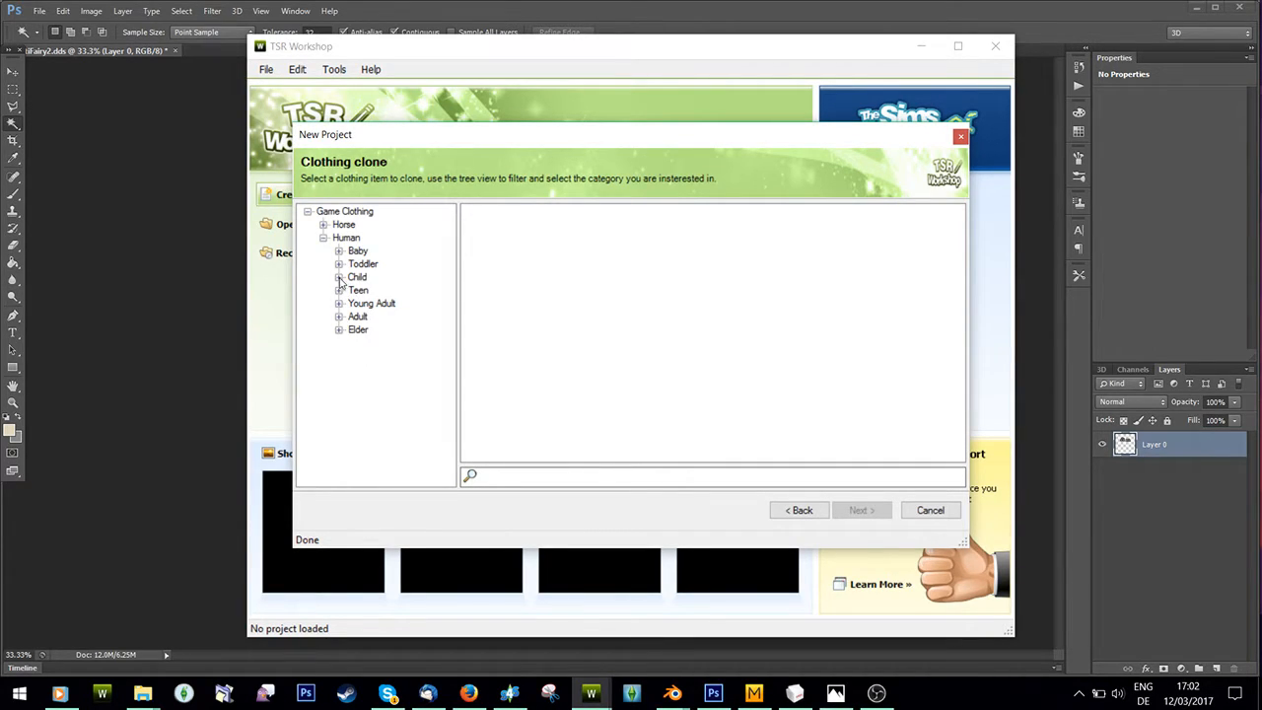
{"action": "left_click", "coordinate": [339, 278]}
{"action": "left_click", "coordinate": [355, 304]}
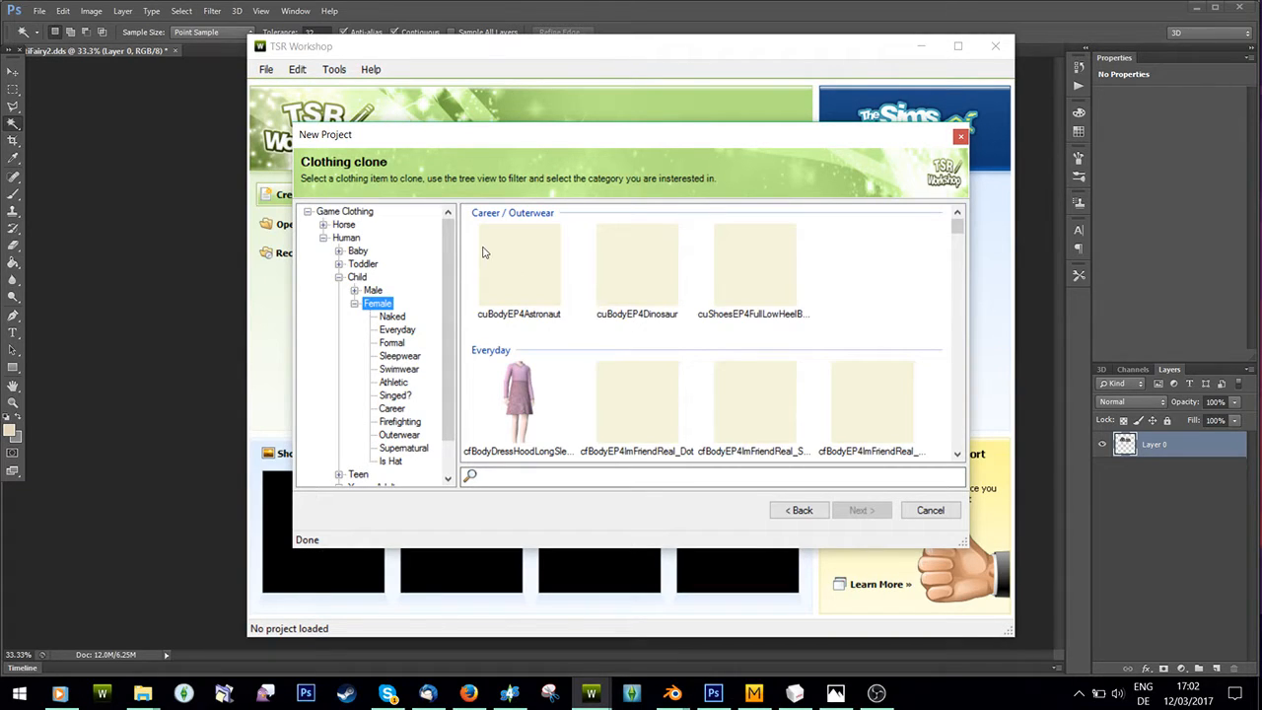
- Find the cuBottomBriefs_girl item under Sleepwear and create the clone project from it
{"action": "scroll", "coordinate": [483, 253], "scroll_direction": "down", "scroll_amount": 5}
{"action": "scroll", "coordinate": [517, 271], "scroll_direction": "up", "scroll_amount": 5}
{"action": "scroll", "coordinate": [518, 272], "scroll_direction": "down", "scroll_amount": 8}
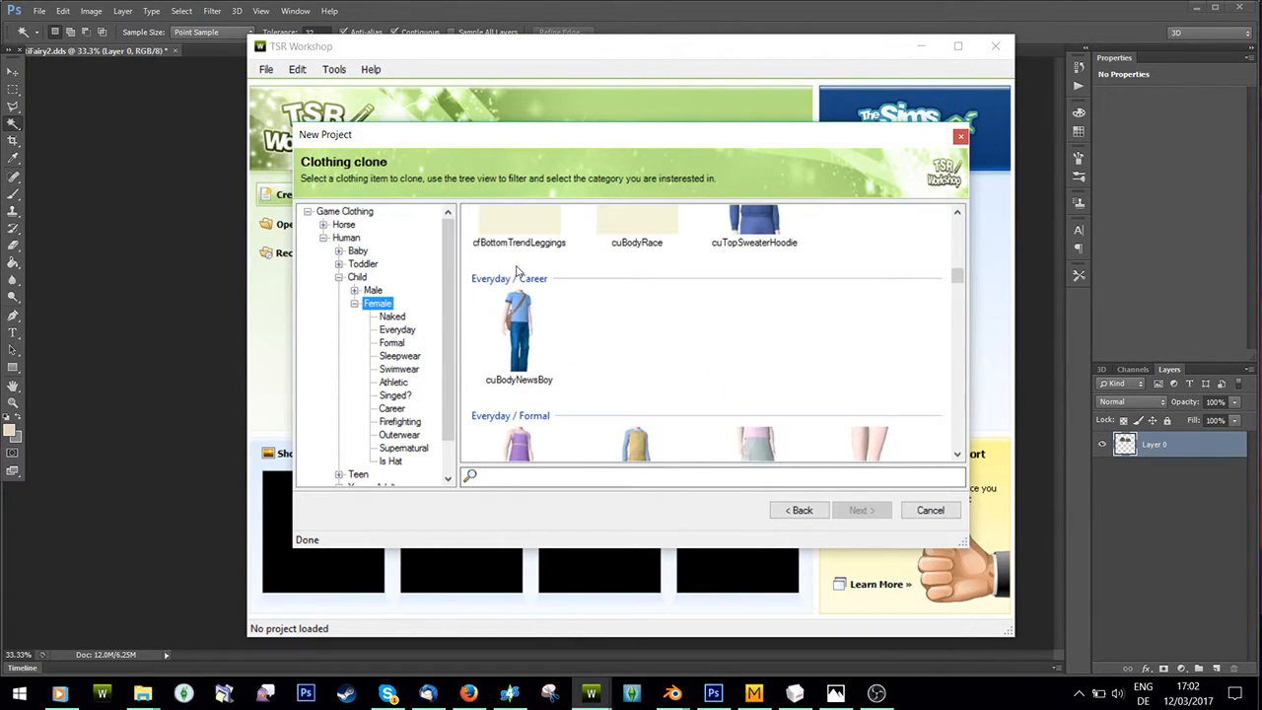
{"action": "scroll", "coordinate": [516, 271], "scroll_direction": "down", "scroll_amount": 10}
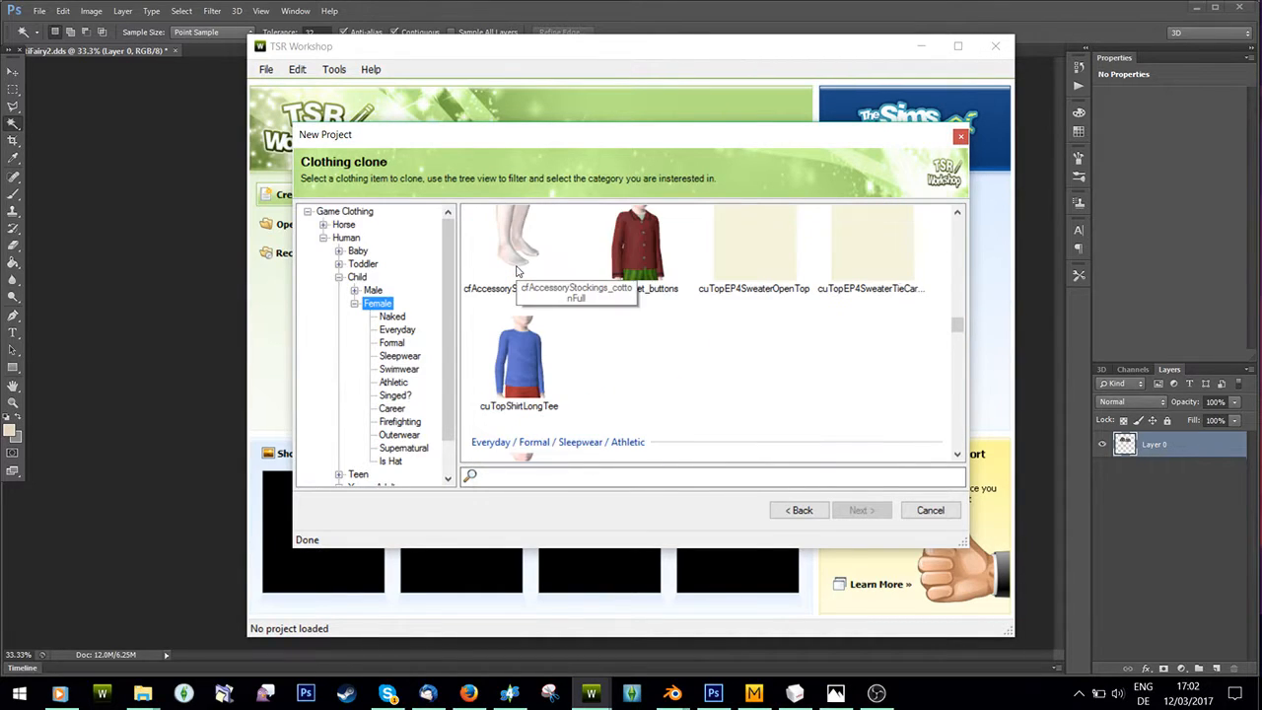
{"action": "scroll", "coordinate": [515, 270], "scroll_direction": "down", "scroll_amount": 10}
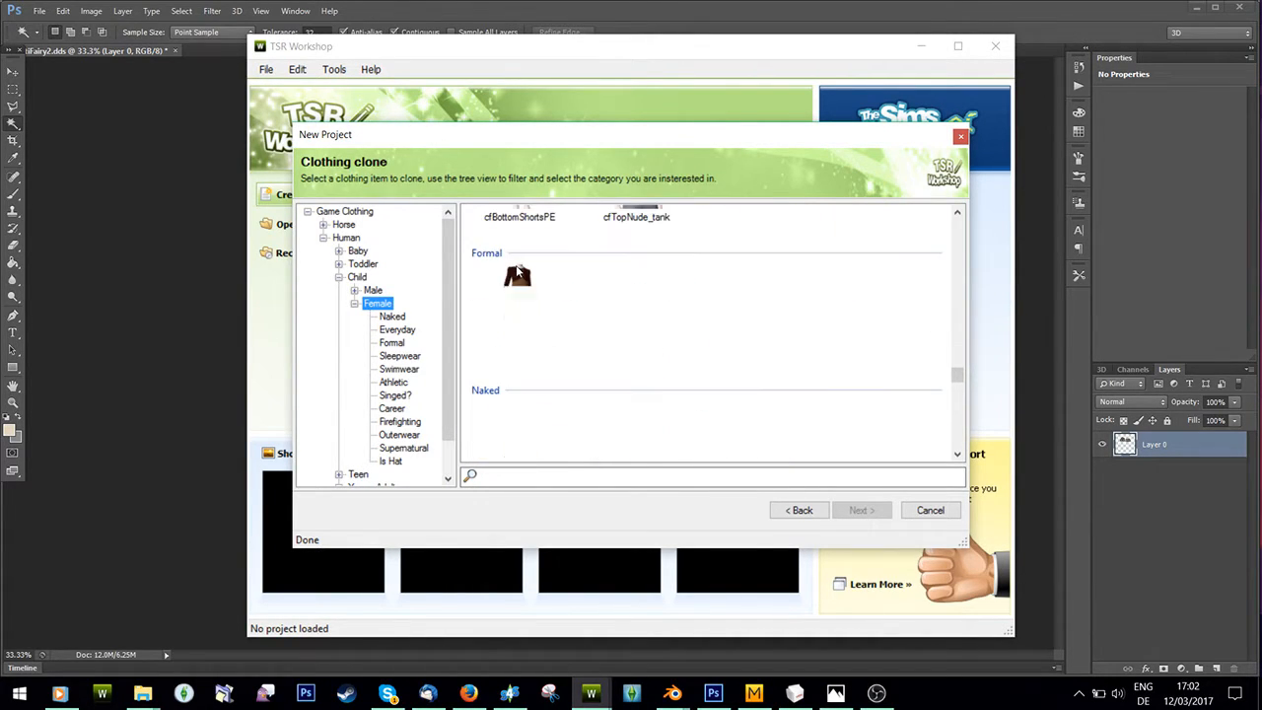
{"action": "scroll", "coordinate": [517, 271], "scroll_direction": "down", "scroll_amount": 3}
{"action": "scroll", "coordinate": [516, 271], "scroll_direction": "down", "scroll_amount": 10}
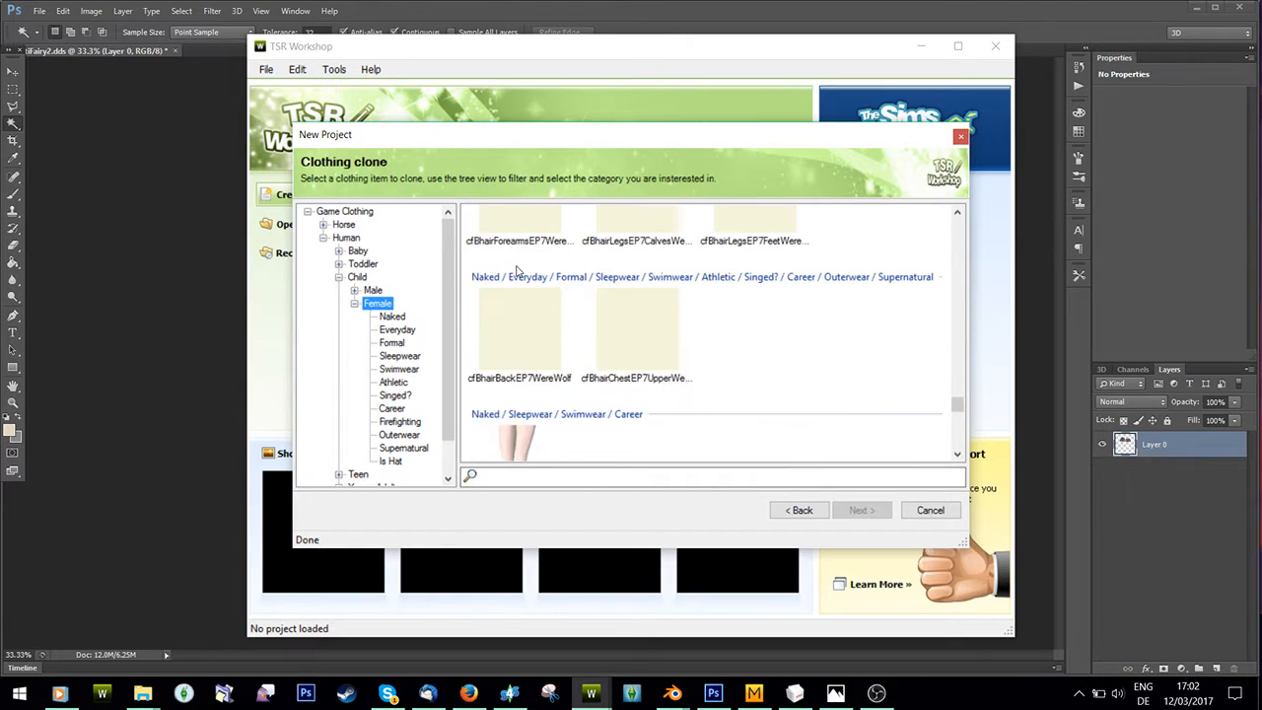
{"action": "scroll", "coordinate": [587, 362], "scroll_direction": "up", "scroll_amount": 2}
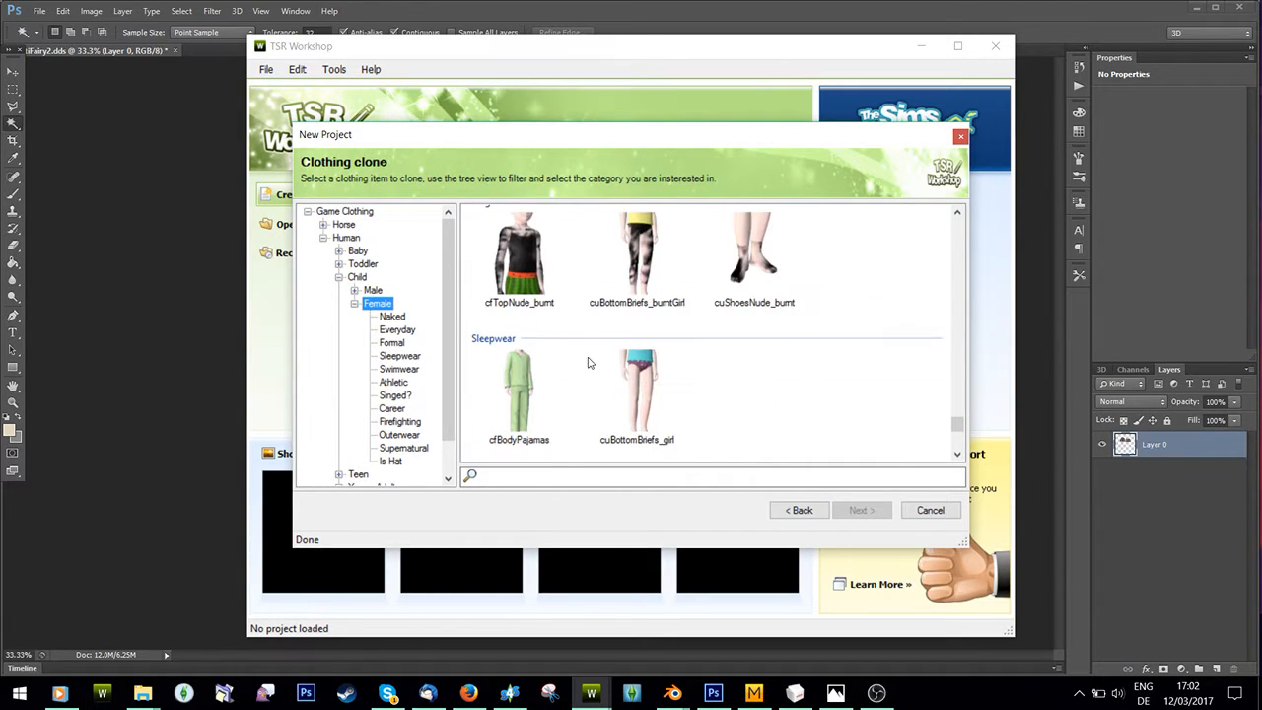
{"action": "left_click", "coordinate": [649, 394]}
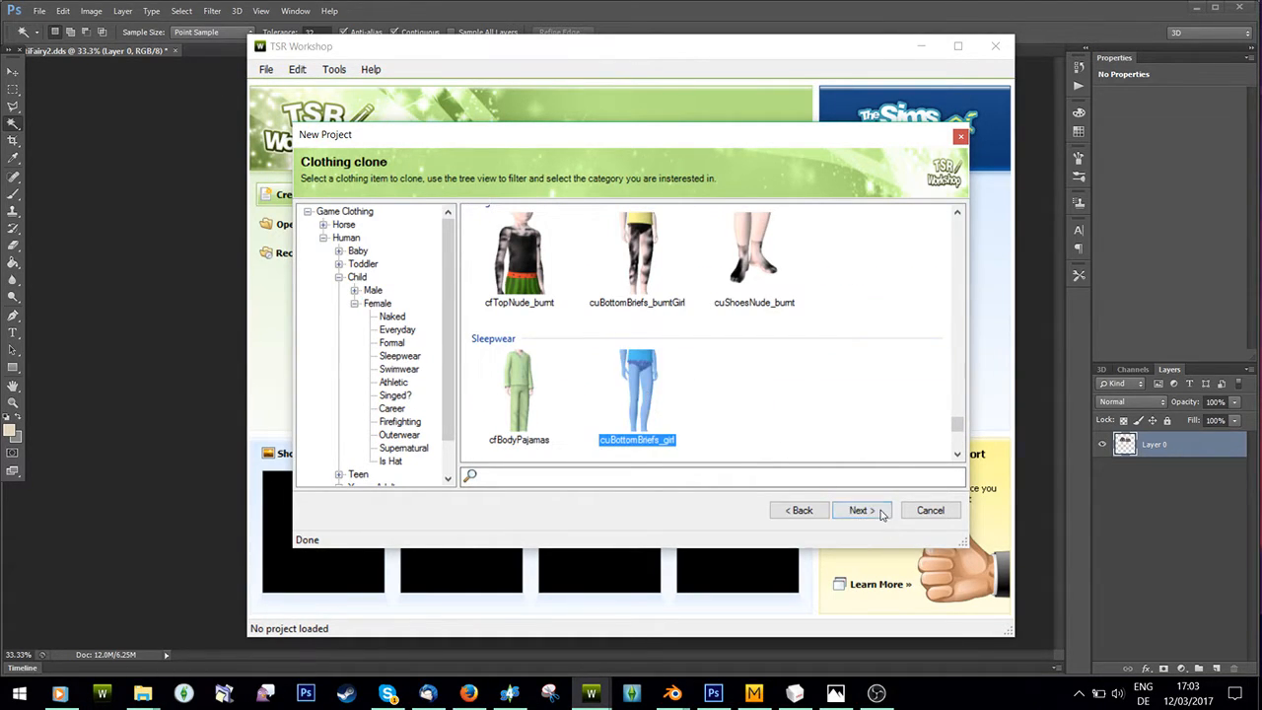
{"action": "left_click", "coordinate": [880, 513]}
{"action": "left_click", "coordinate": [907, 511]}
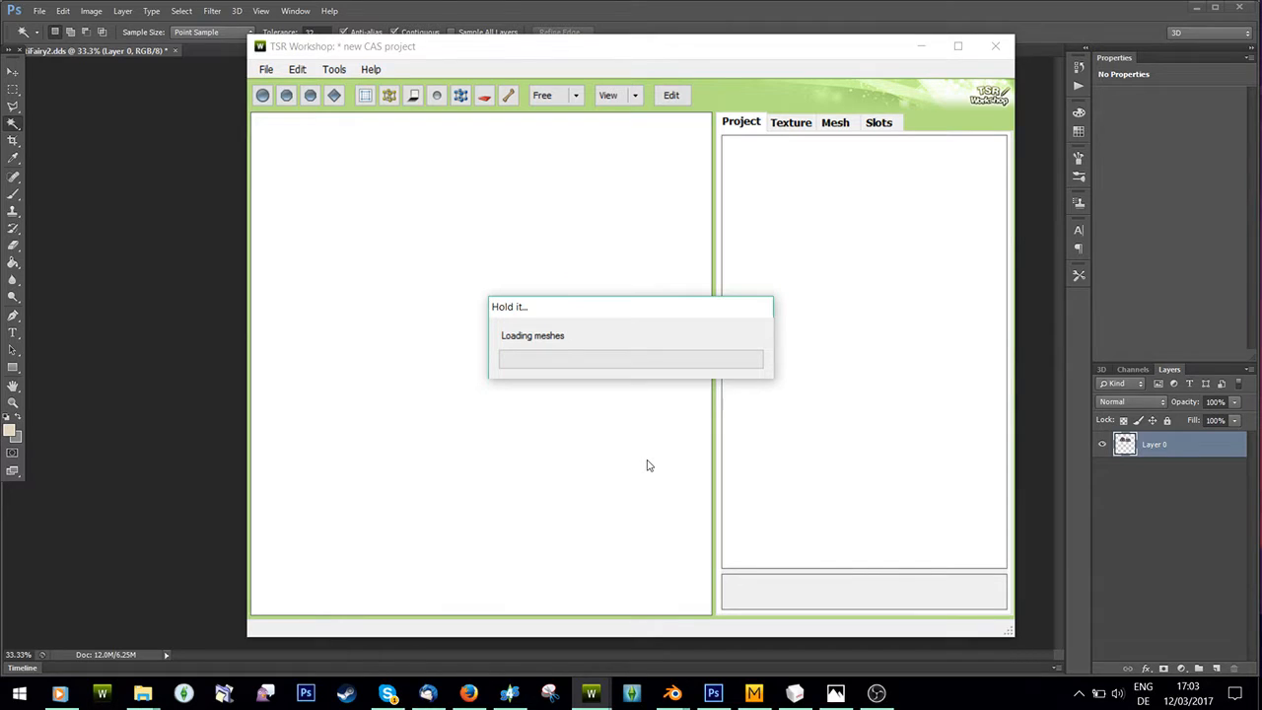
- Open the briefs' Multiplier texture for editing and bring its grey shading area into view
{"action": "scroll", "coordinate": [469, 369], "scroll_direction": "up", "scroll_amount": 8}
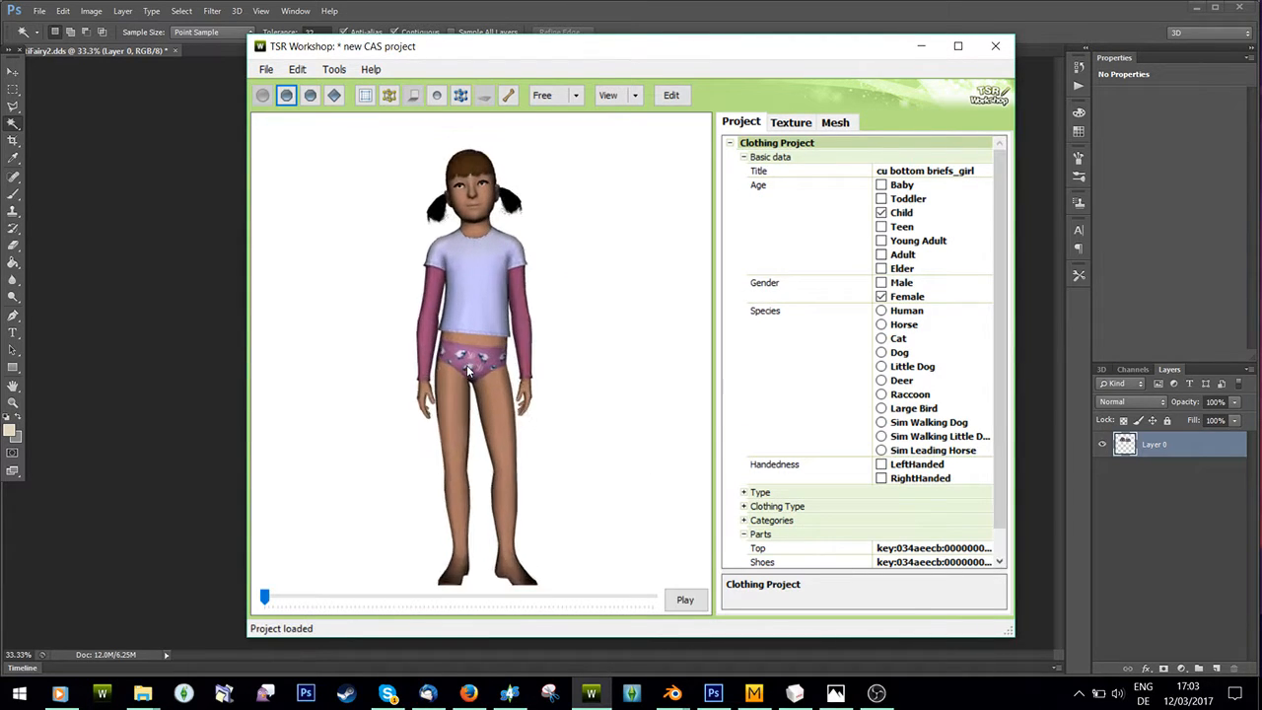
{"action": "scroll", "coordinate": [499, 368], "scroll_direction": "up", "scroll_amount": 3}
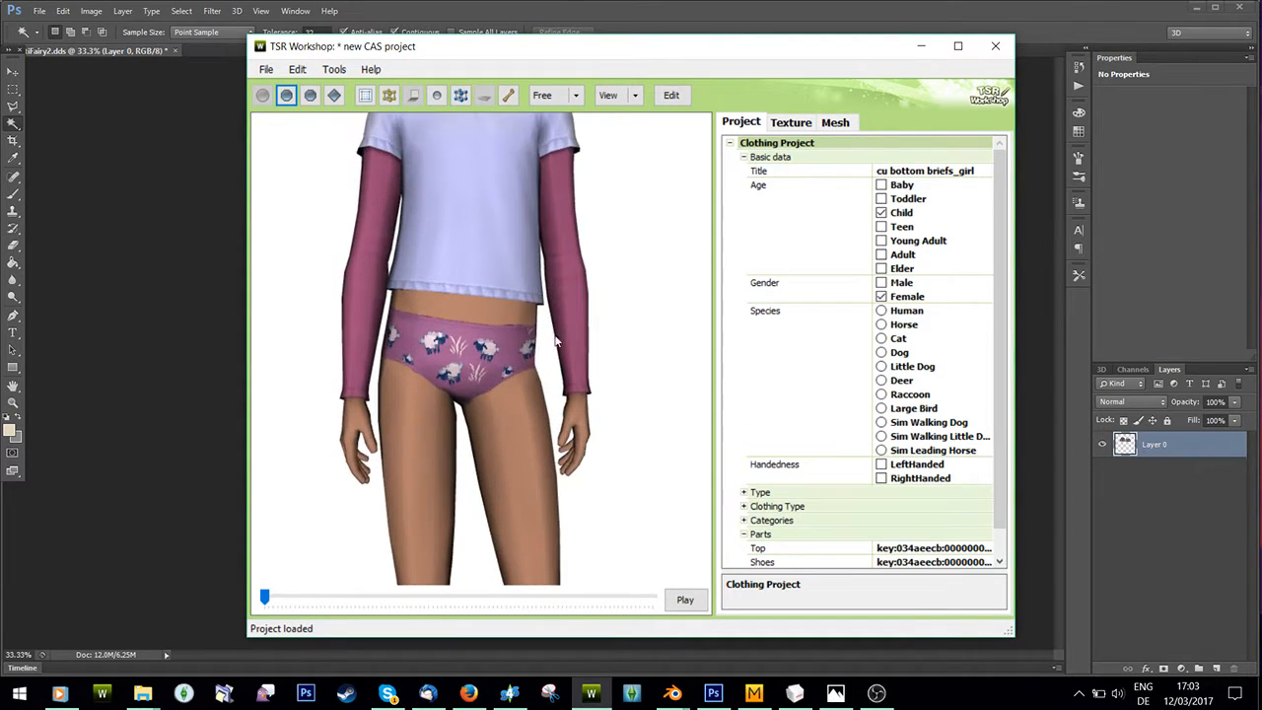
{"action": "left_click", "coordinate": [804, 125]}
{"action": "left_click", "coordinate": [933, 440]}
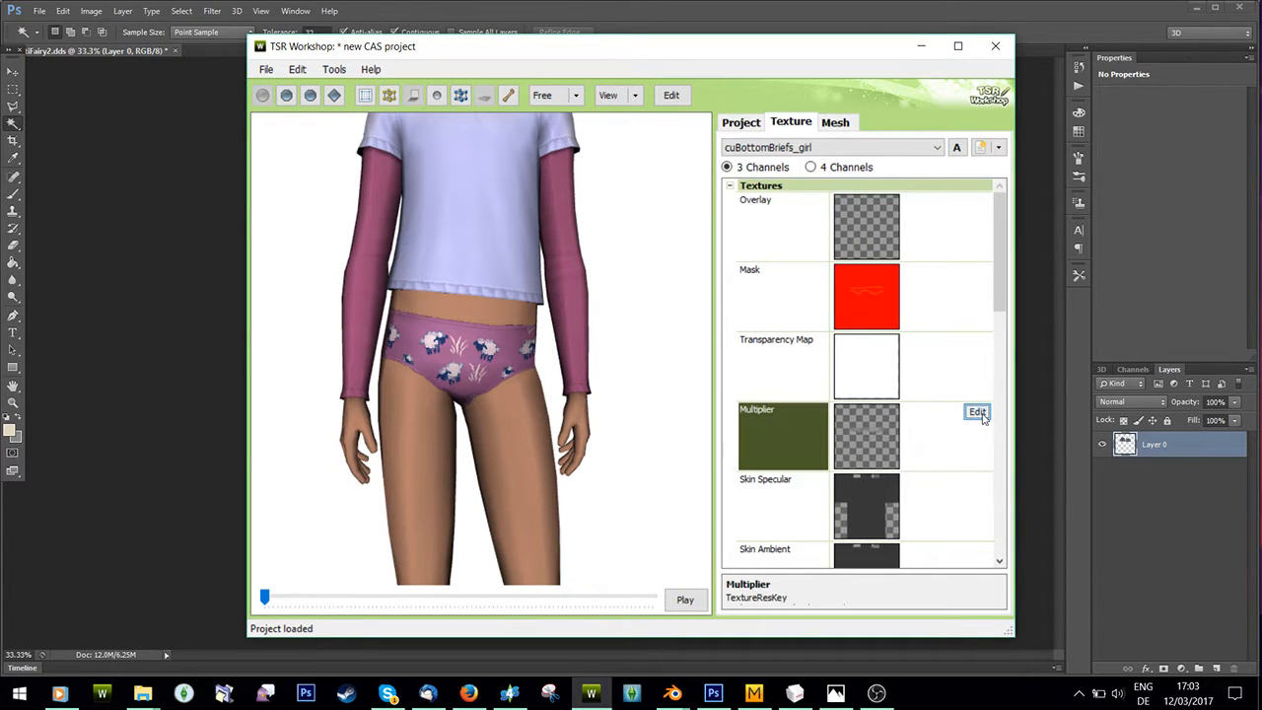
{"action": "left_click", "coordinate": [976, 411]}
{"action": "left_click_drag", "start_coordinate": [564, 523], "coordinate": [666, 524]}
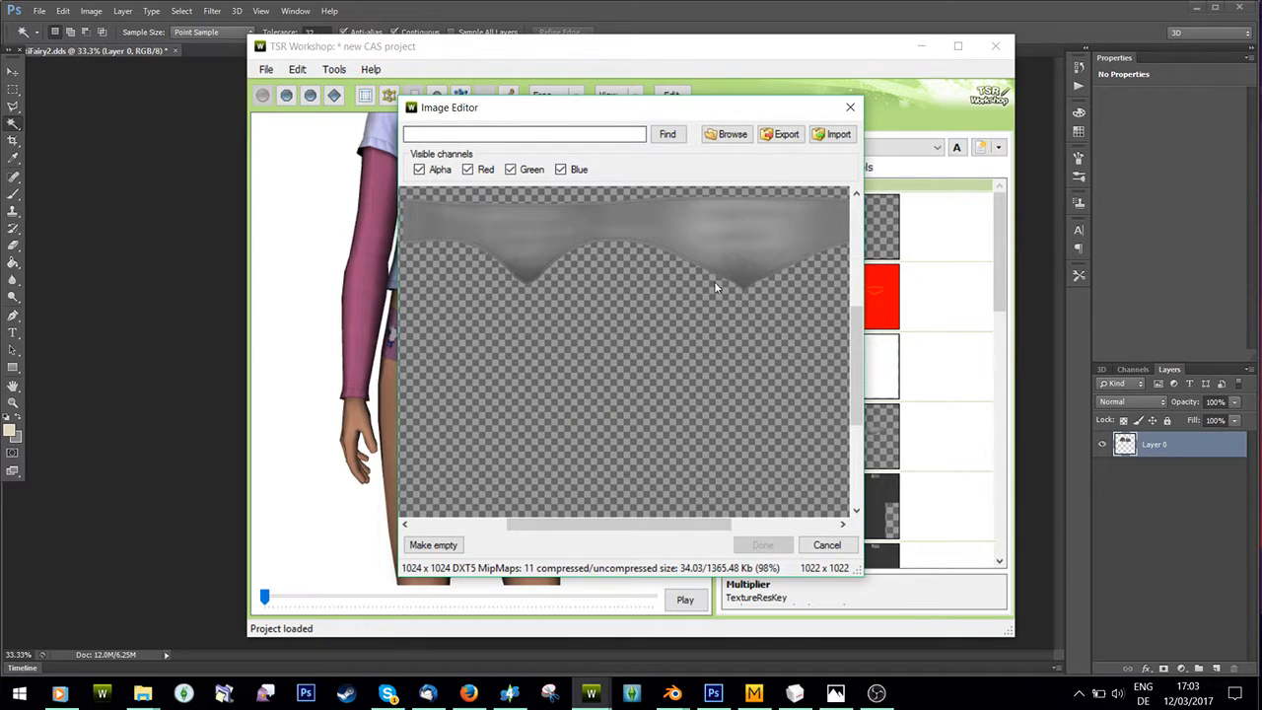
{"action": "scroll", "coordinate": [713, 283], "scroll_direction": "up", "scroll_amount": 2}
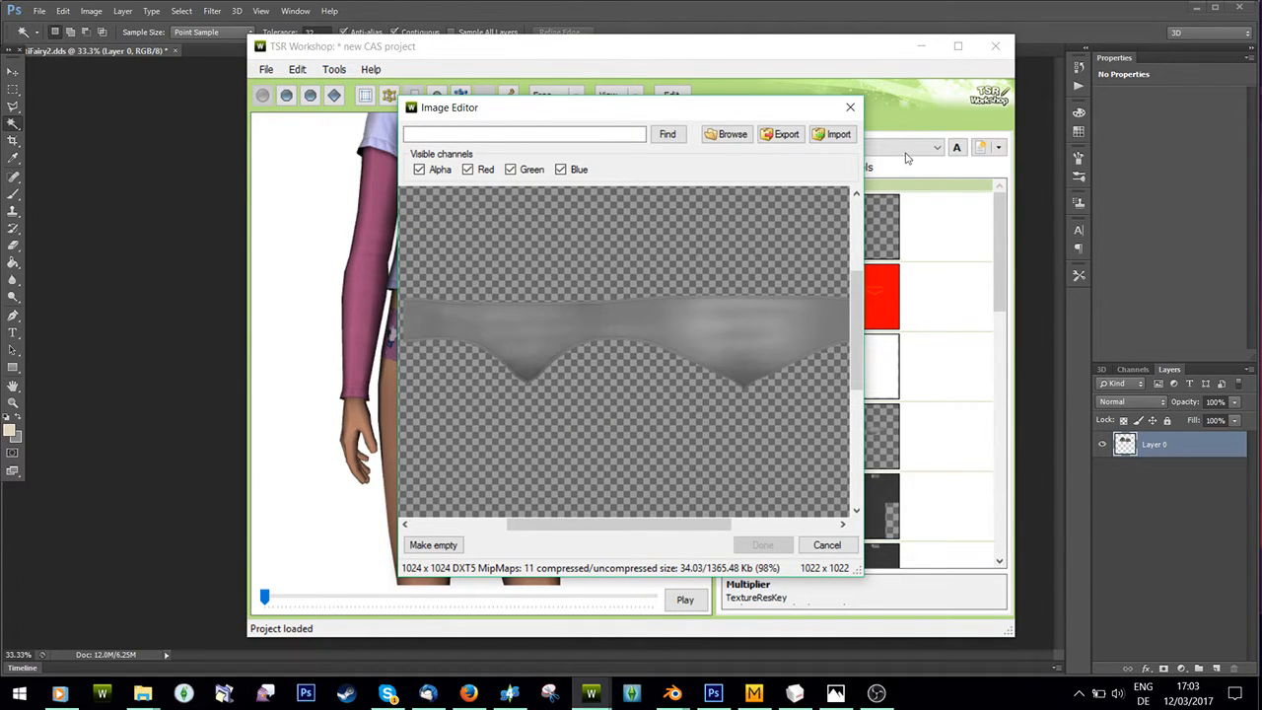
- Export the Multiplier texture to Downloads as a DDS file under its default name
{"action": "left_click", "coordinate": [779, 134]}
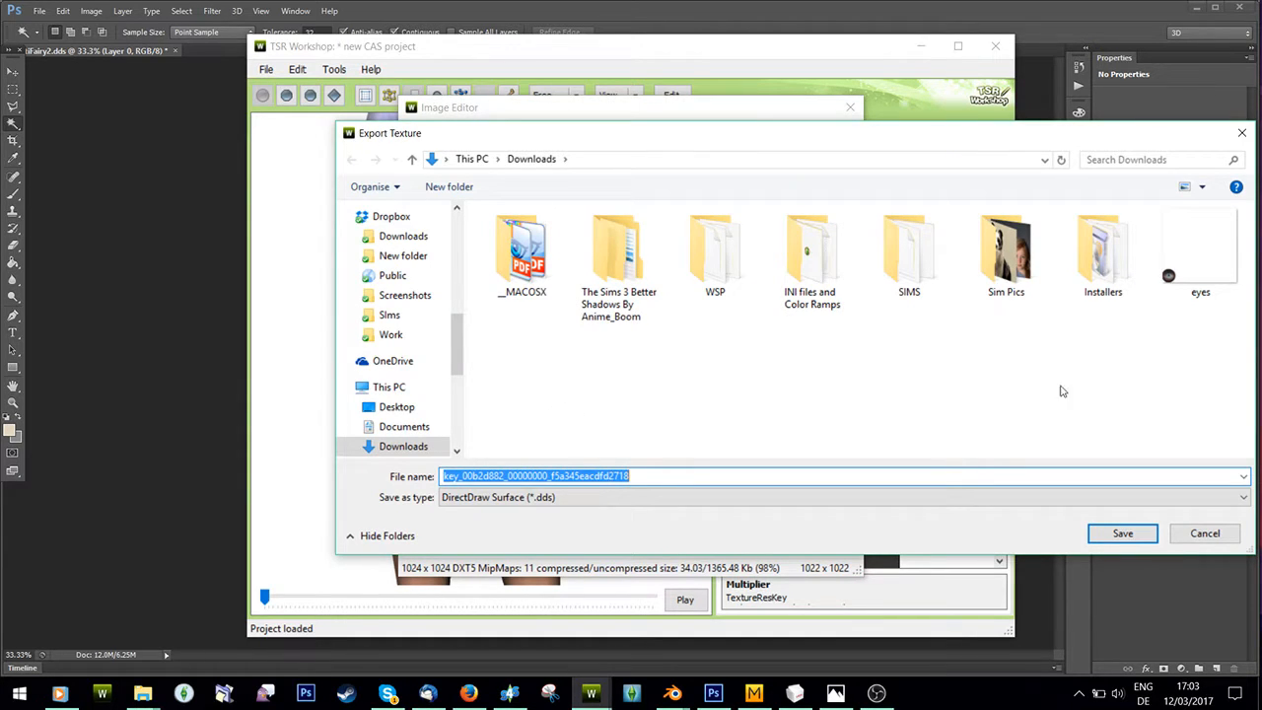
{"action": "left_click", "coordinate": [1112, 530]}
{"action": "left_click", "coordinate": [664, 401]}
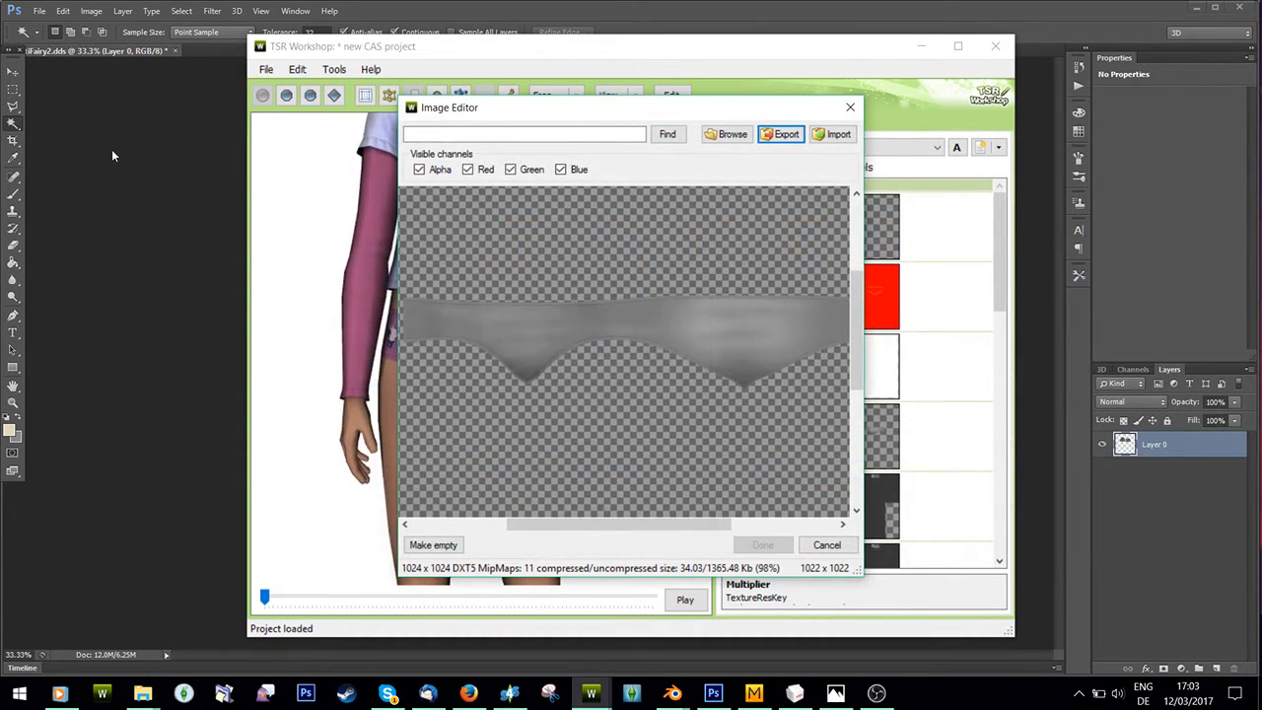
- Switch to Photoshop and browse to the Downloads folder to open an image file
{"action": "left_click", "coordinate": [118, 156]}
{"action": "left_click", "coordinate": [40, 10]}
{"action": "left_click", "coordinate": [60, 43]}
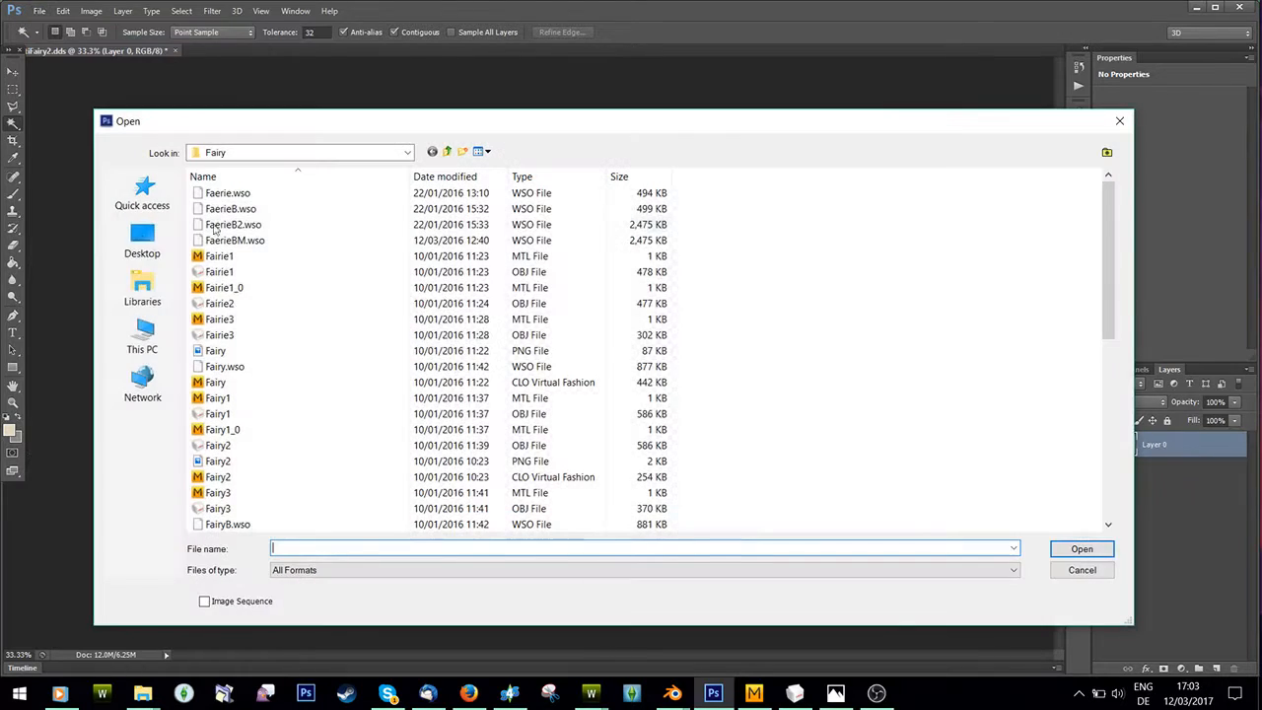
{"action": "left_click", "coordinate": [146, 199]}
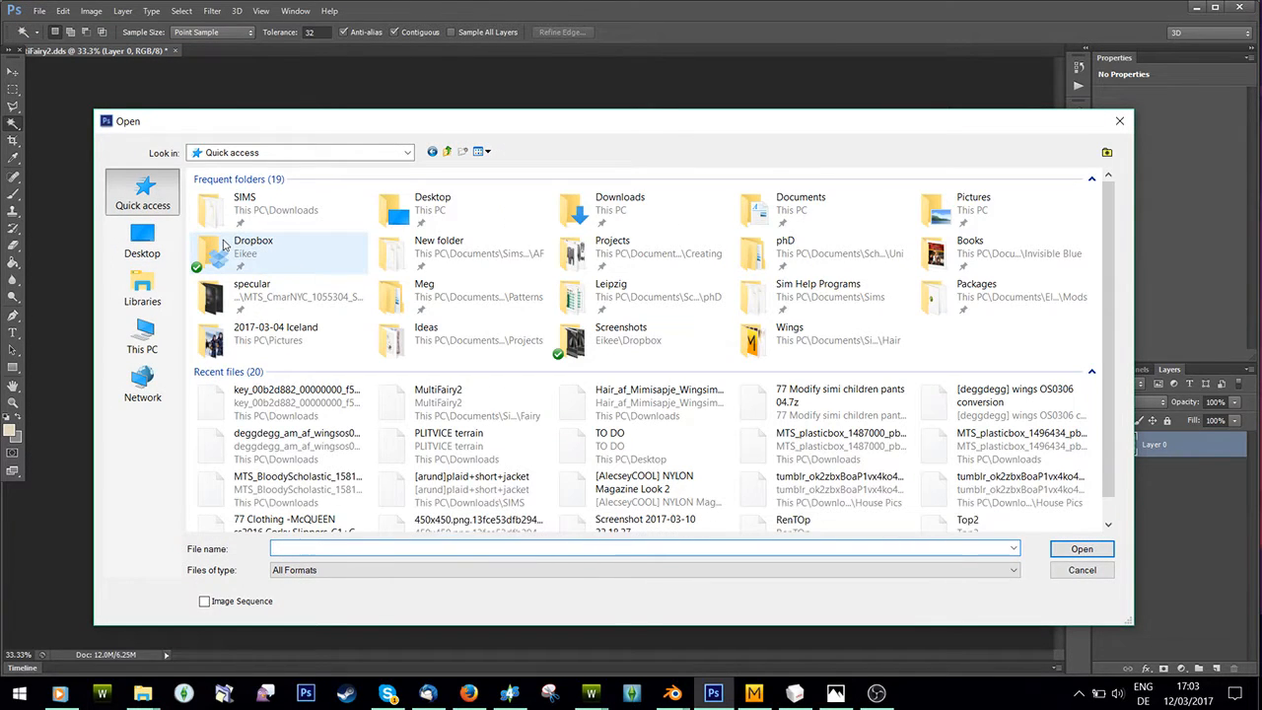
{"action": "double_click", "coordinate": [654, 203]}
- Return to TSR Workshop and export the Multiplier texture again to Downloads, this time as a PNG file
{"action": "left_click", "coordinate": [671, 616]}
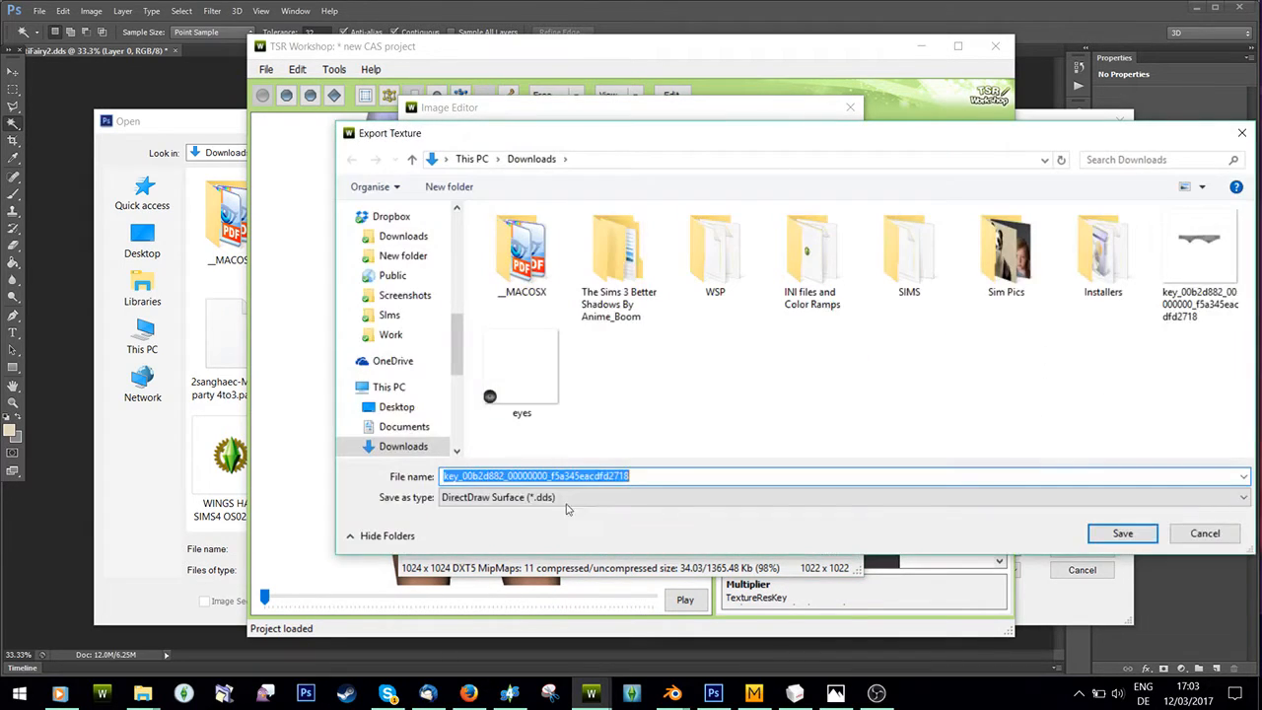
{"action": "left_click", "coordinate": [567, 497]}
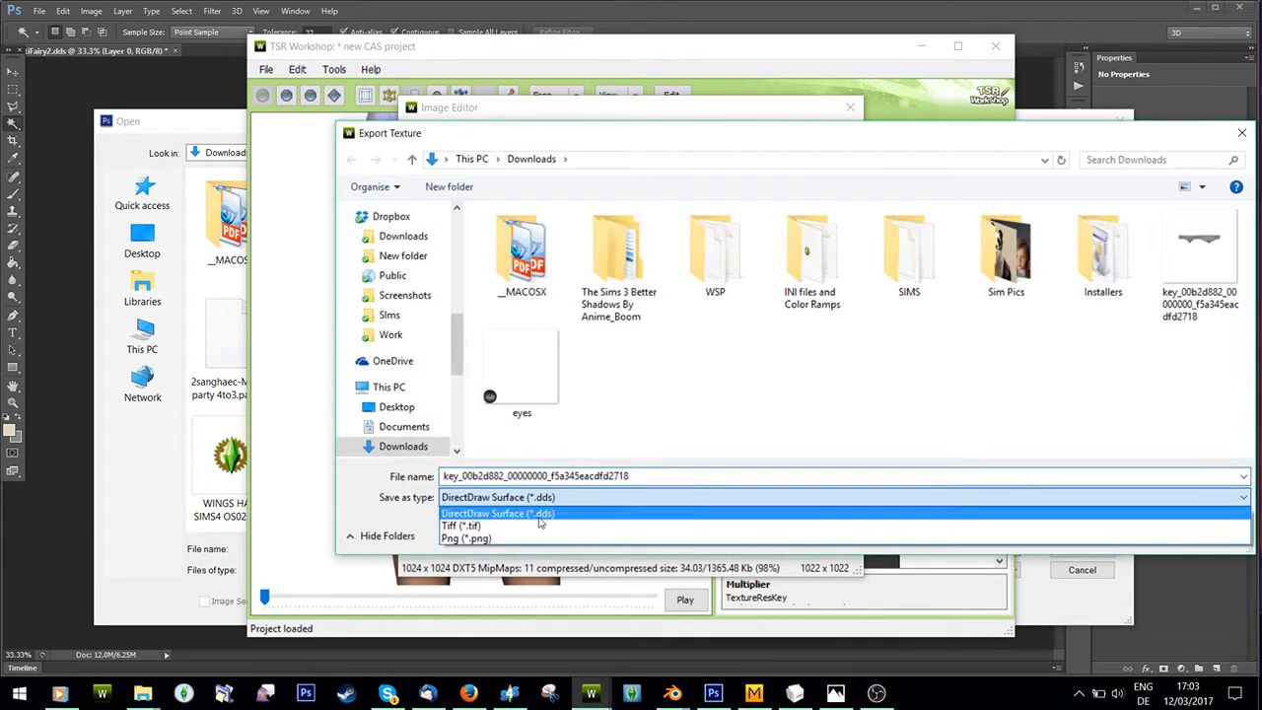
{"action": "left_click", "coordinate": [552, 539]}
{"action": "left_click", "coordinate": [1110, 530]}
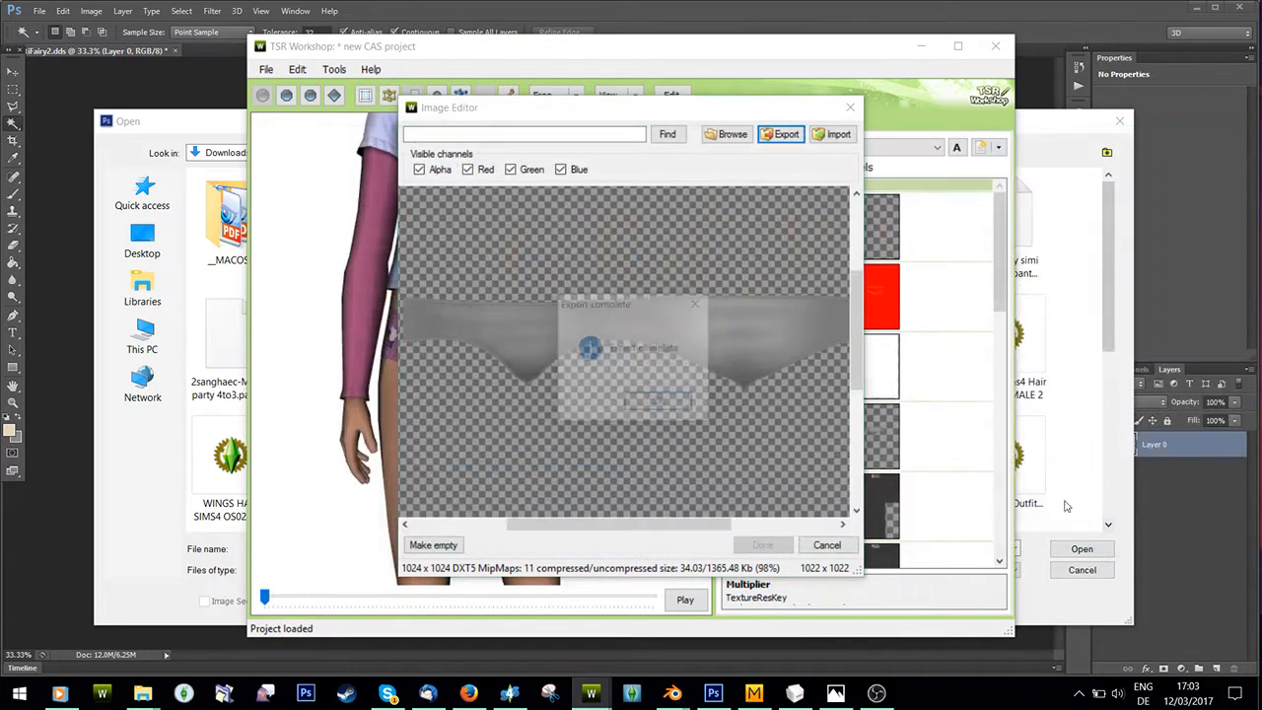
{"action": "left_click", "coordinate": [659, 402]}
- Back in Photoshop, refresh the Downloads file list and open the exported PNG texture
{"action": "left_click", "coordinate": [245, 138]}
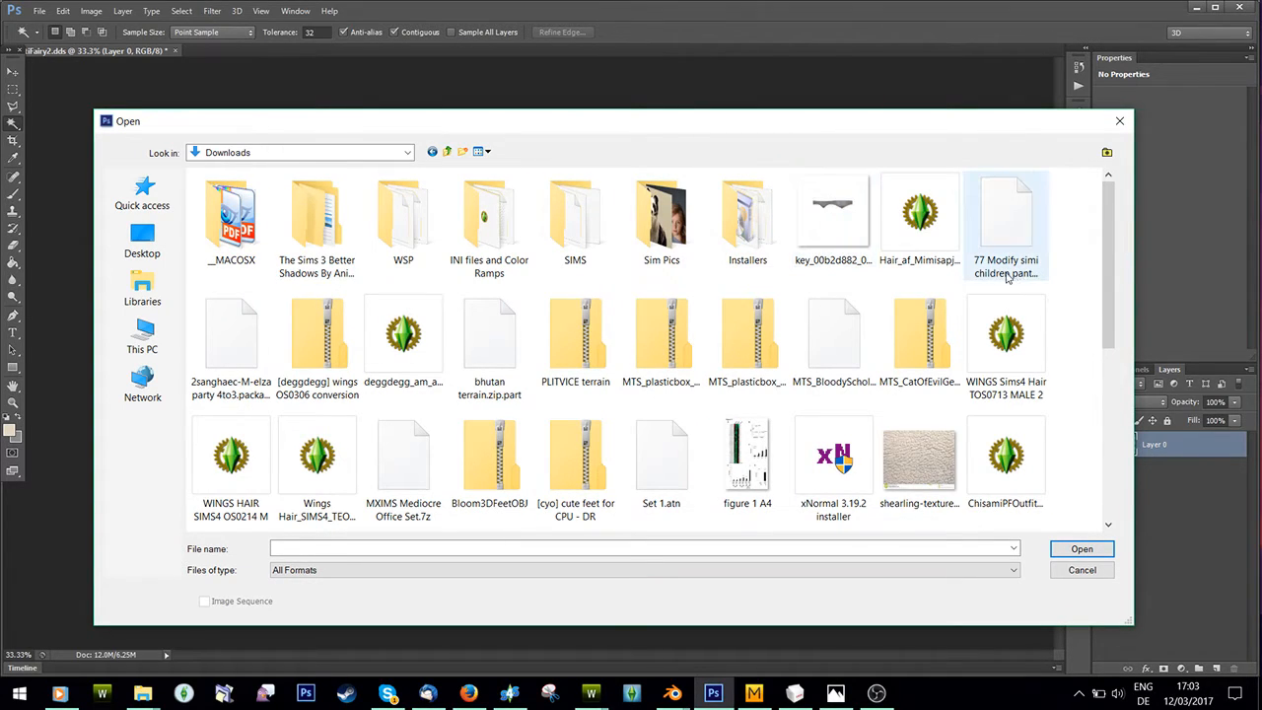
{"action": "left_click", "coordinate": [446, 153]}
{"action": "double_click", "coordinate": [582, 202]}
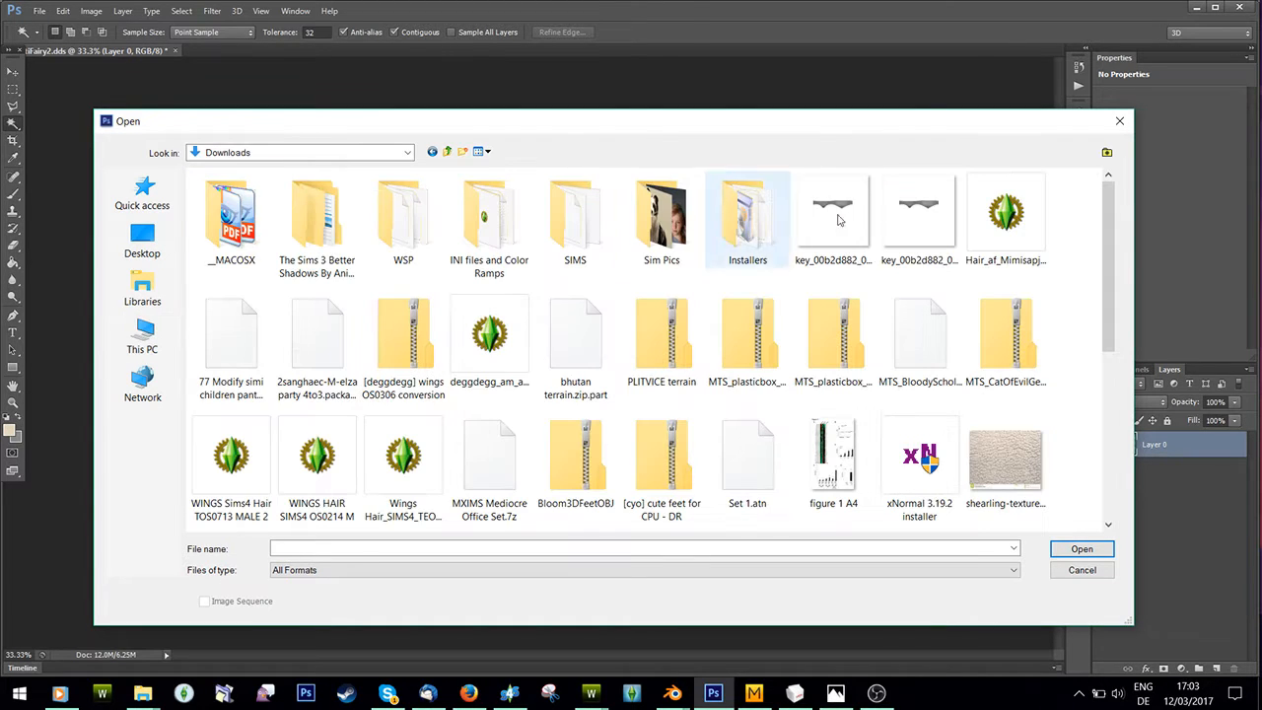
{"action": "double_click", "coordinate": [836, 215]}
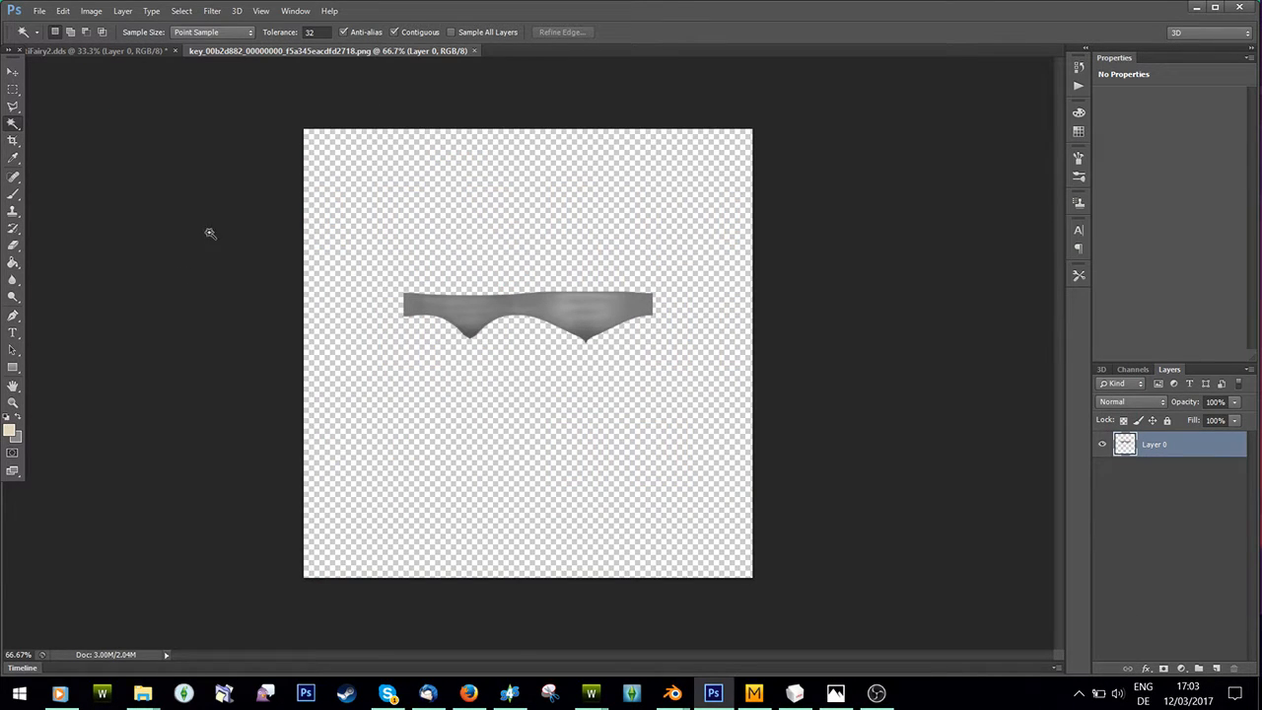
- Check the pixel dimensions of the dress texture and leave them as they are
{"action": "left_click", "coordinate": [114, 50]}
{"action": "left_click", "coordinate": [91, 11]}
{"action": "left_click", "coordinate": [121, 128]}
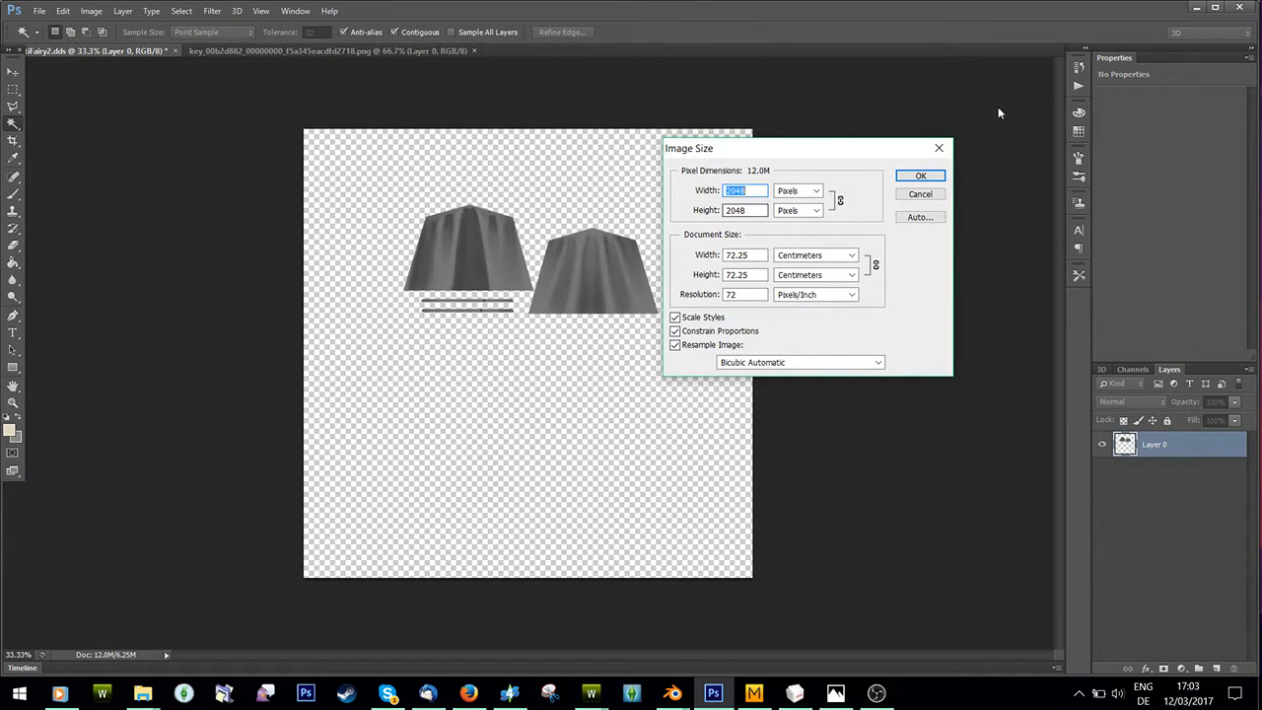
{"action": "key", "text": "Escape"}
- Resize the briefs PNG texture to 2048 by 2048 pixels
{"action": "left_click", "coordinate": [321, 50]}
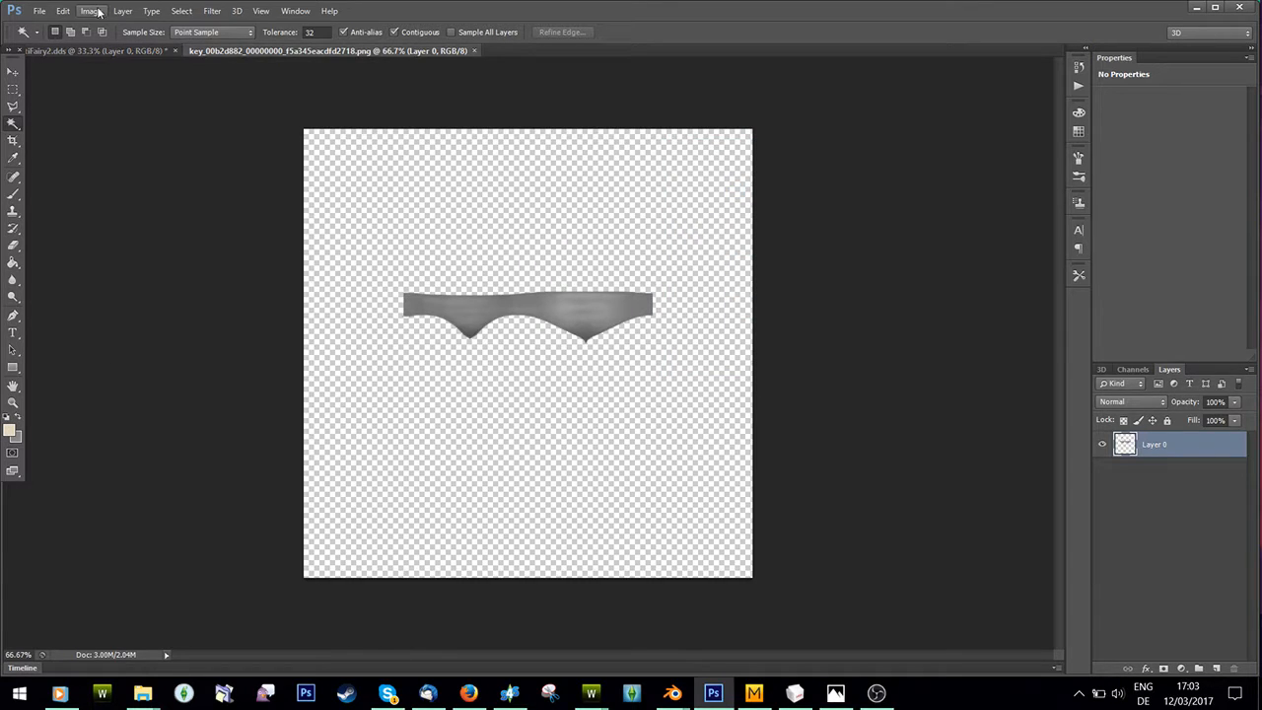
{"action": "left_click", "coordinate": [91, 10]}
{"action": "left_click", "coordinate": [121, 129]}
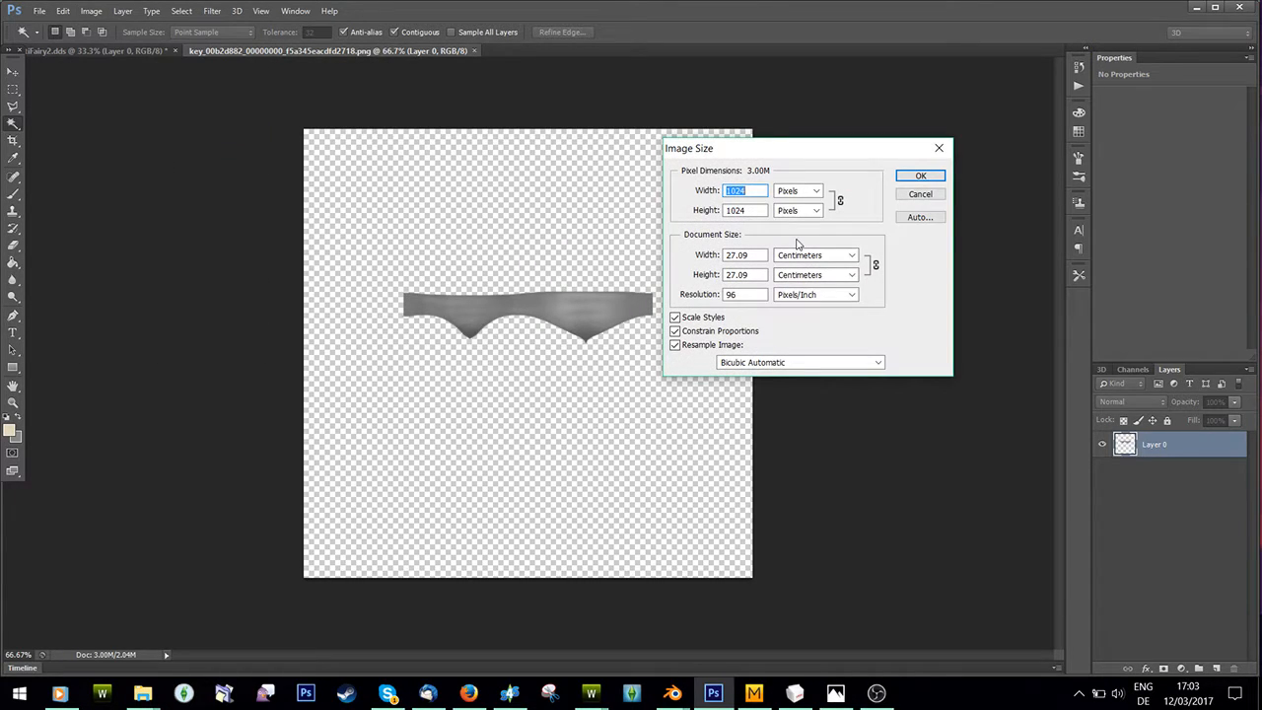
{"action": "type", "text": "2048"}
{"action": "left_click", "coordinate": [920, 175]}
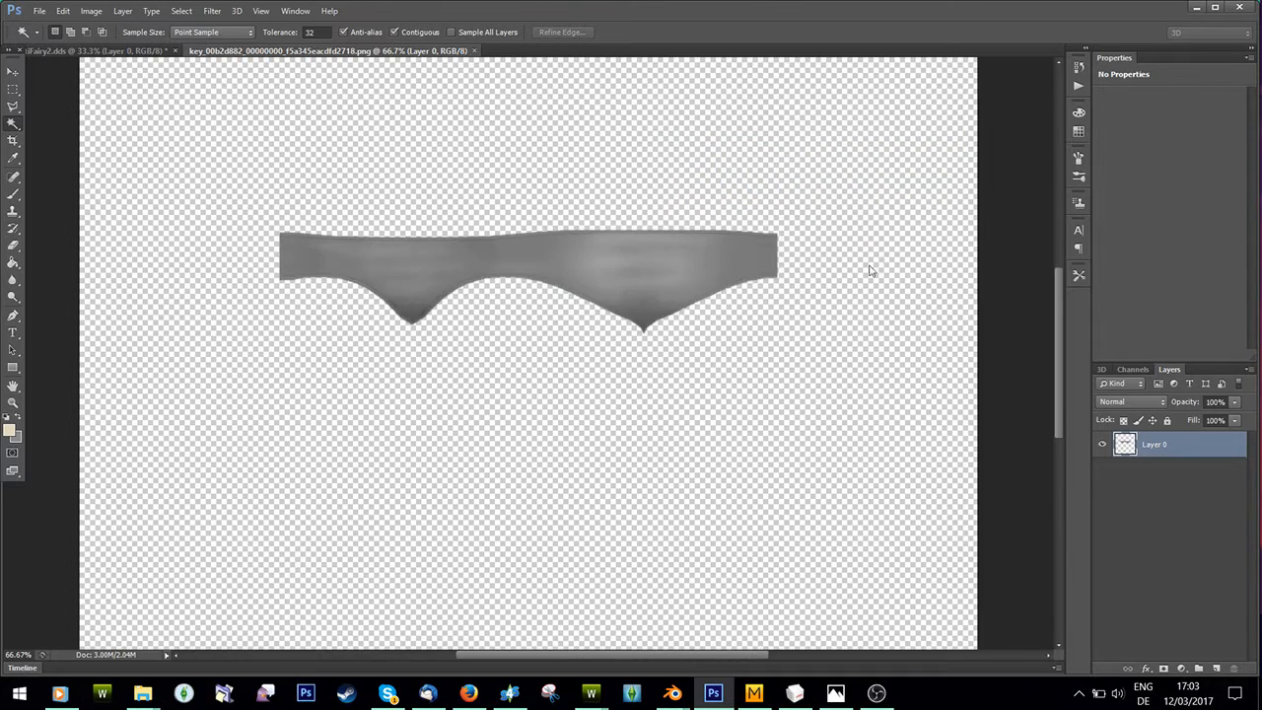
- Duplicate the resized briefs layer into the MultiFairy2.dds document and display that document
{"action": "right_click", "coordinate": [1153, 446]}
{"action": "left_click", "coordinate": [1019, 172]}
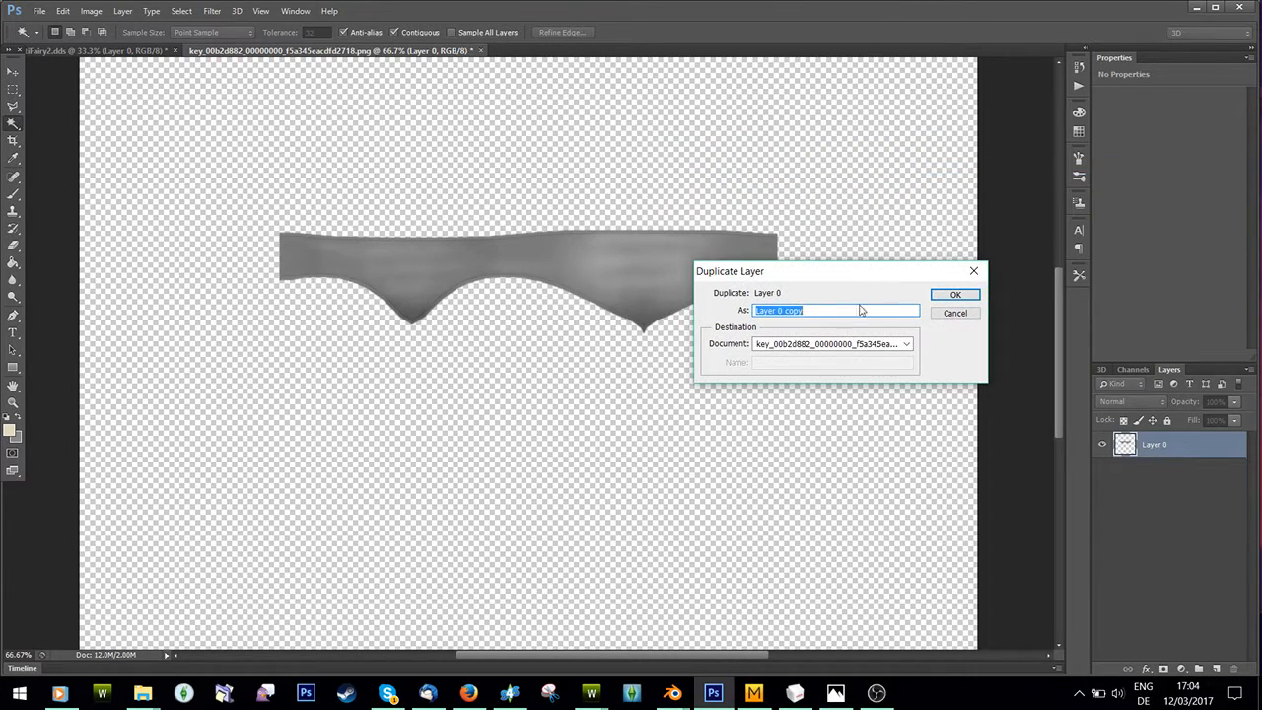
{"action": "left_click", "coordinate": [868, 343]}
{"action": "left_click", "coordinate": [819, 356]}
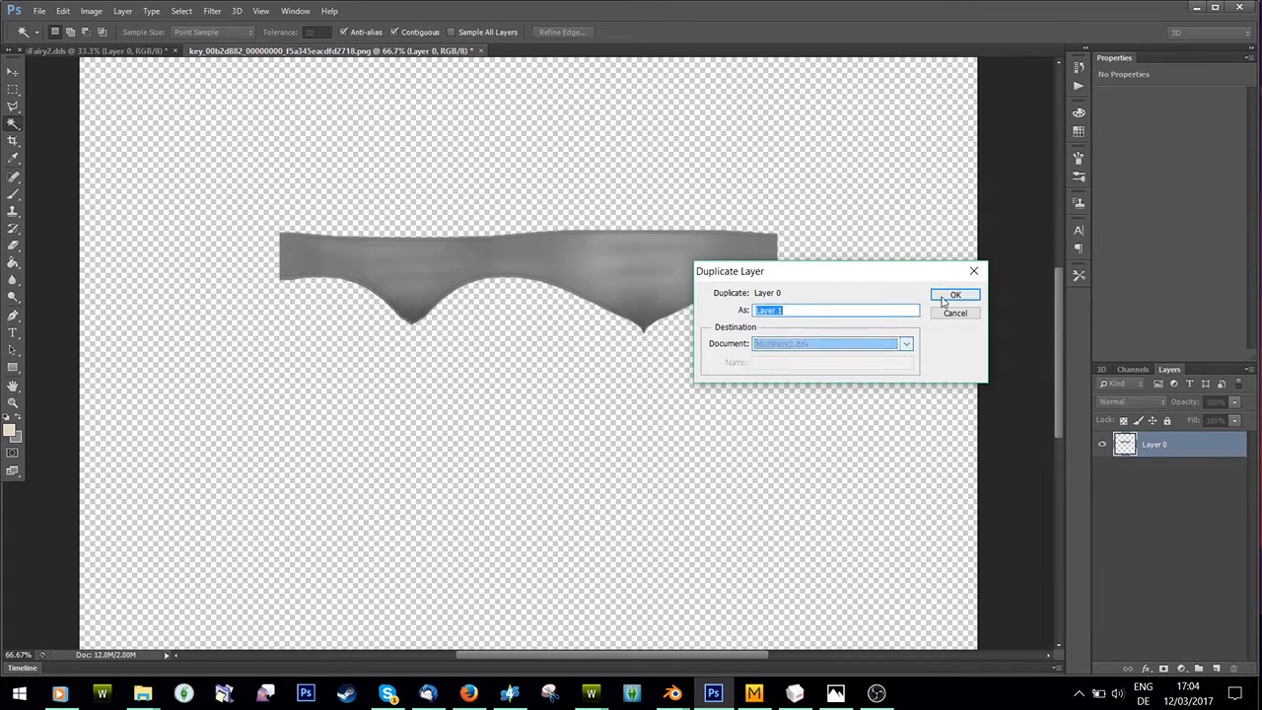
{"action": "left_click", "coordinate": [953, 295]}
{"action": "left_click", "coordinate": [93, 50]}
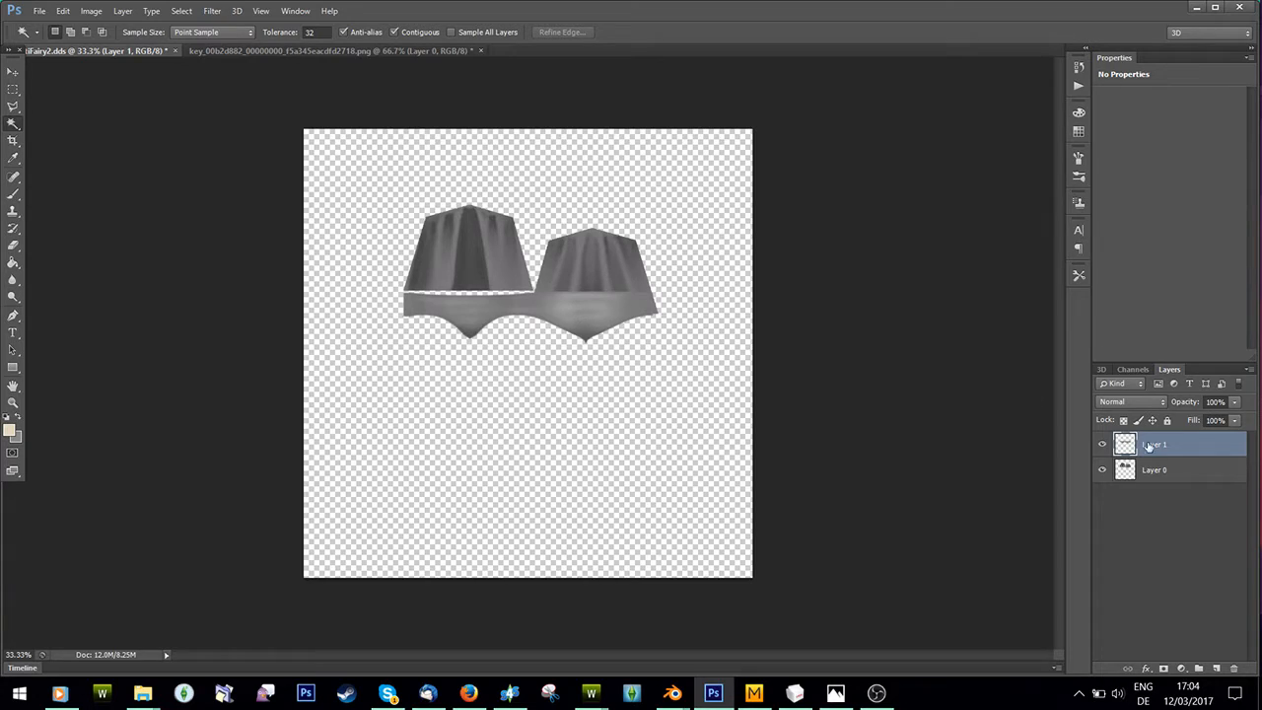
- Move the briefs layer slightly up so it meets the lower edge of the front dress piece
{"action": "left_click", "coordinate": [13, 71]}
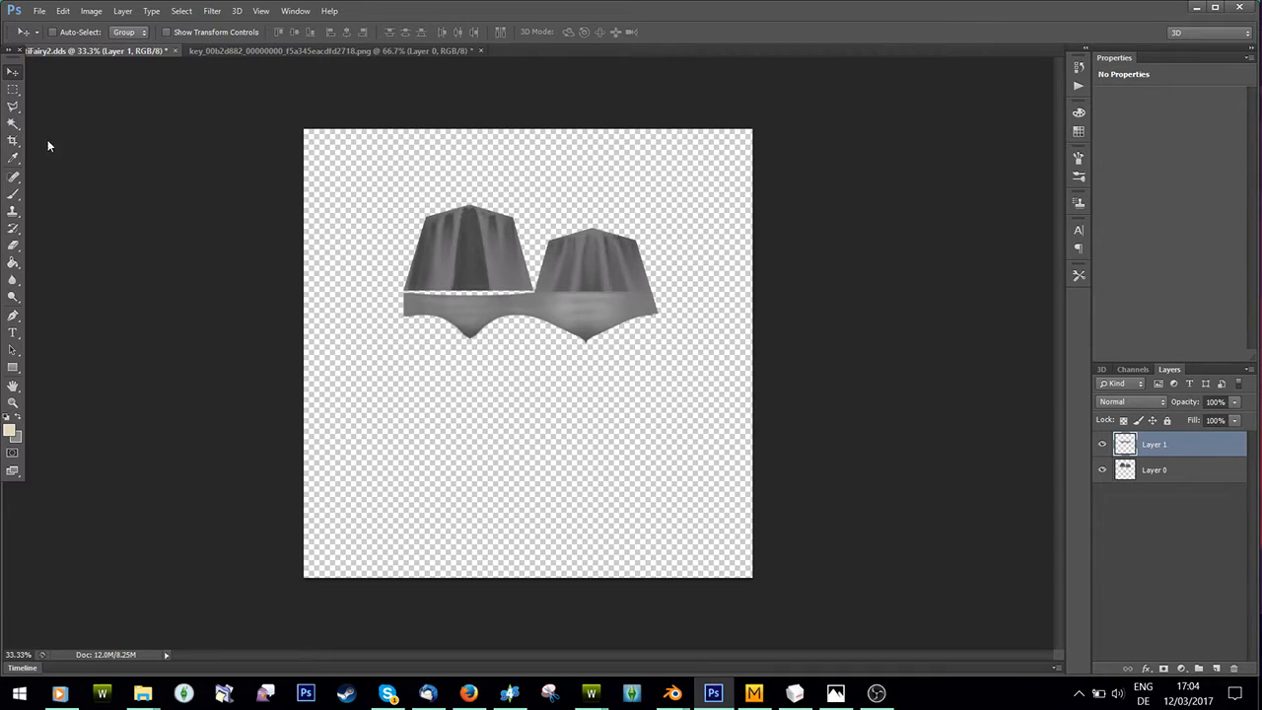
{"action": "key", "text": "m"}
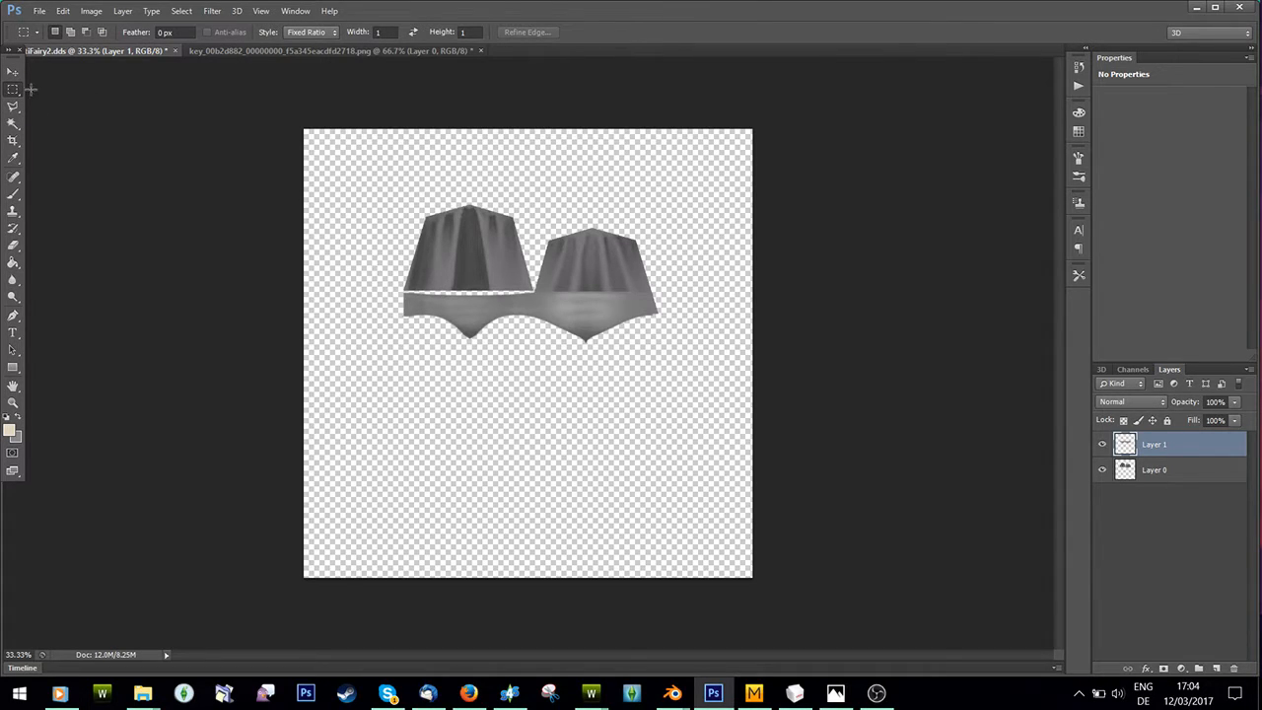
{"action": "key", "text": "v"}
{"action": "mouse_move", "coordinate": [553, 333]}
{"action": "left_mouse_down"}
{"action": "mouse_move", "coordinate": [564, 378]}
{"action": "mouse_move", "coordinate": [574, 338]}
{"action": "left_mouse_up"}
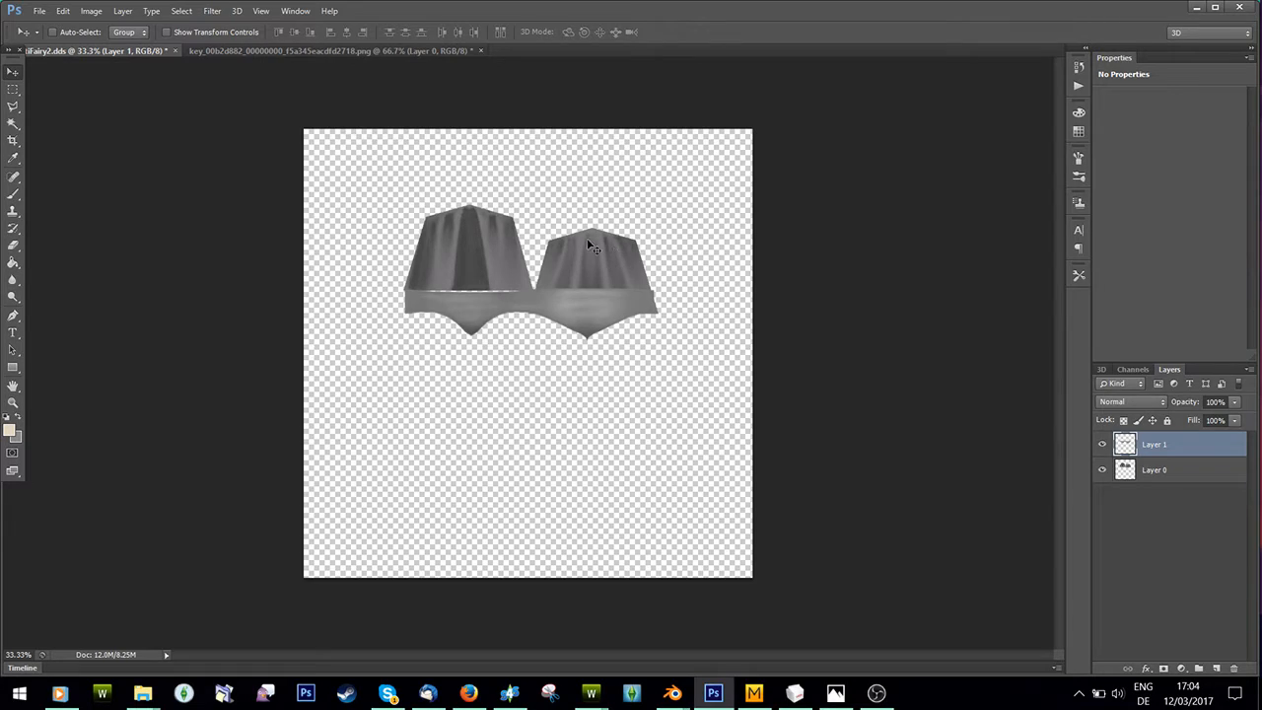
{"action": "mouse_move", "coordinate": [582, 311]}
{"action": "left_mouse_down"}
{"action": "mouse_move", "coordinate": [583, 338]}
{"action": "mouse_move", "coordinate": [583, 309]}
{"action": "left_mouse_up"}
- Switch to the Blender window with the dress and body, and save the baked image as Untitled.002.png in Downloads
{"action": "mouse_move", "coordinate": [672, 693]}
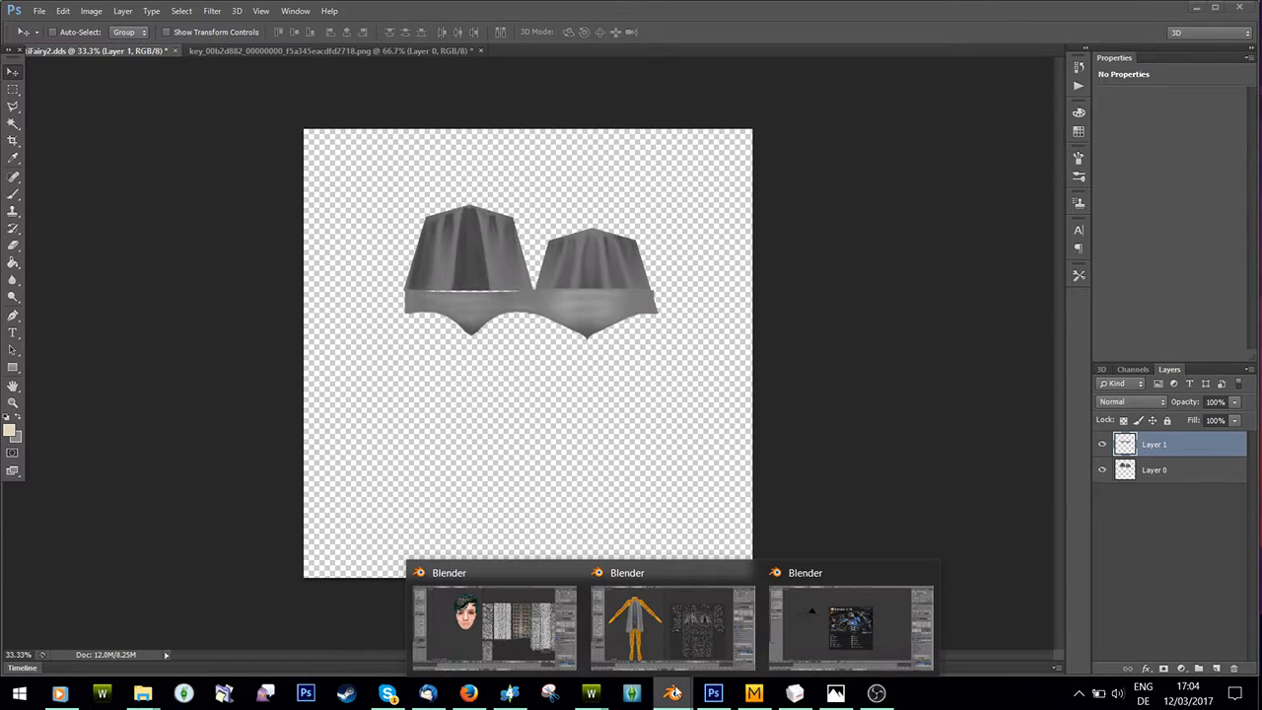
{"action": "left_click", "coordinate": [712, 634]}
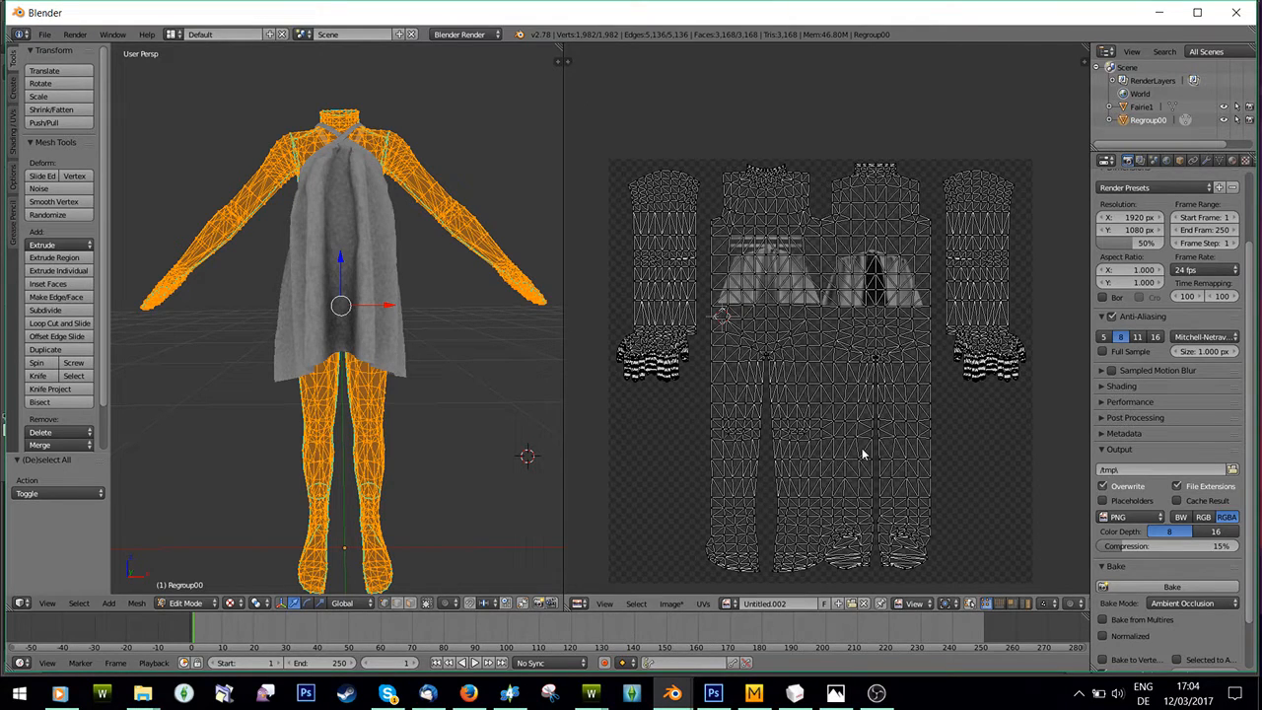
{"action": "left_click", "coordinate": [670, 603]}
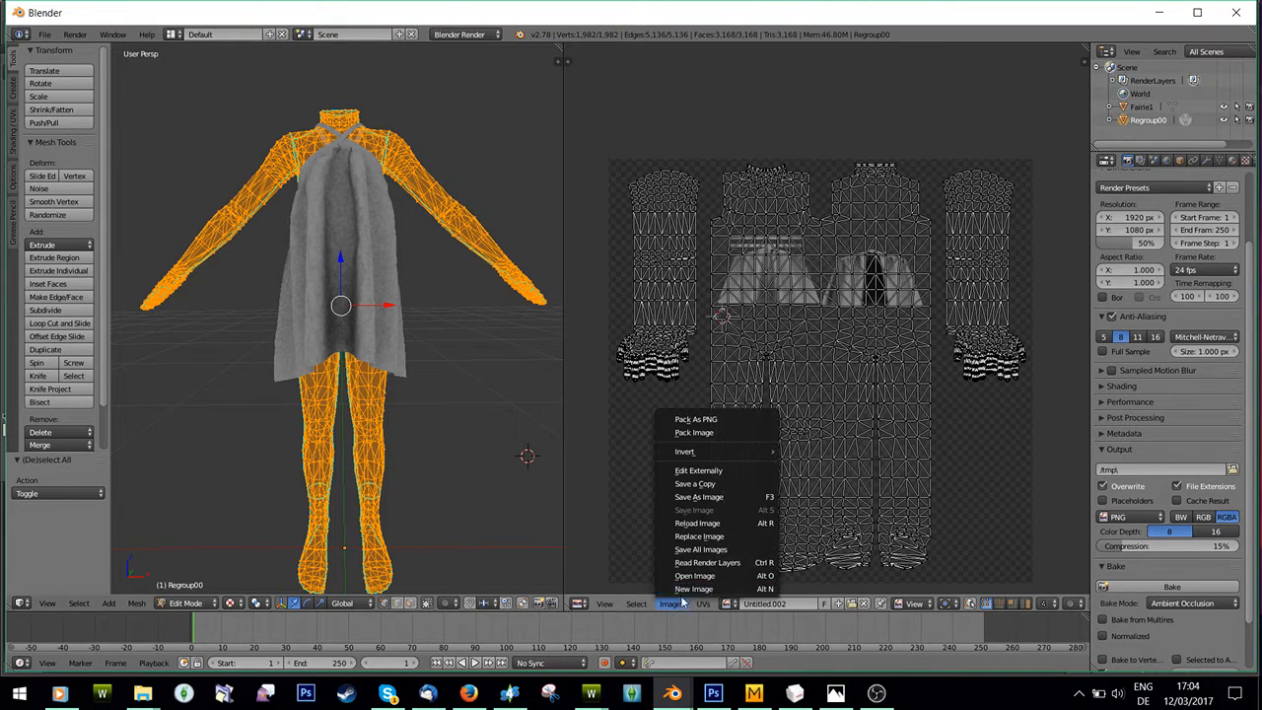
{"action": "left_click", "coordinate": [725, 499]}
{"action": "left_click", "coordinate": [49, 308]}
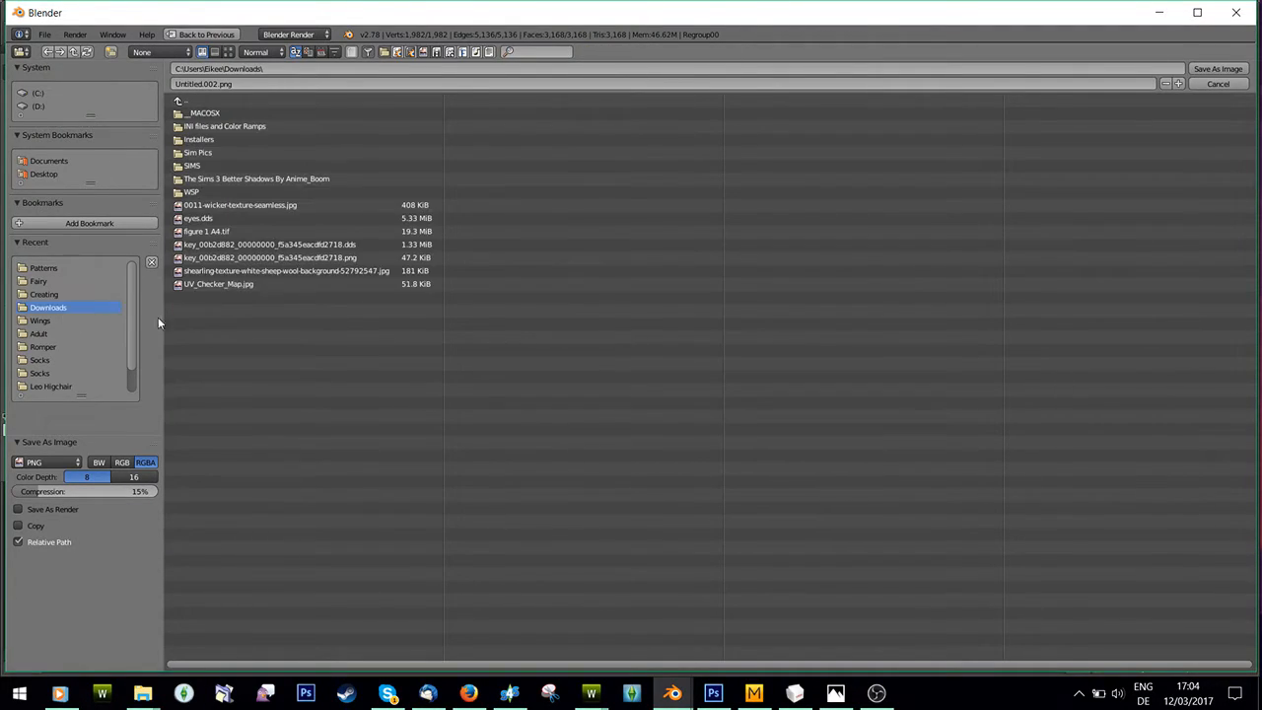
{"action": "left_click", "coordinate": [1218, 69]}
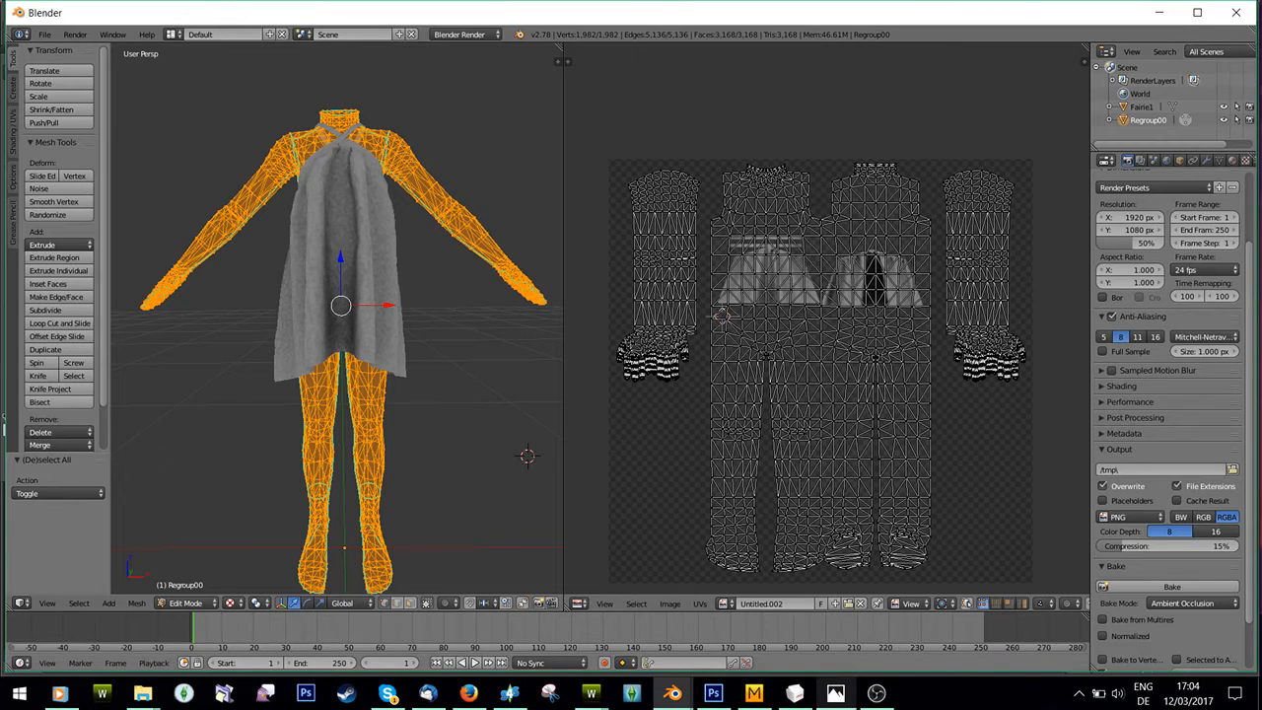
- Return to Photoshop and open Untitled.002.png from Downloads
{"action": "left_click", "coordinate": [712, 693]}
{"action": "left_click", "coordinate": [40, 11]}
{"action": "left_click", "coordinate": [58, 43]}
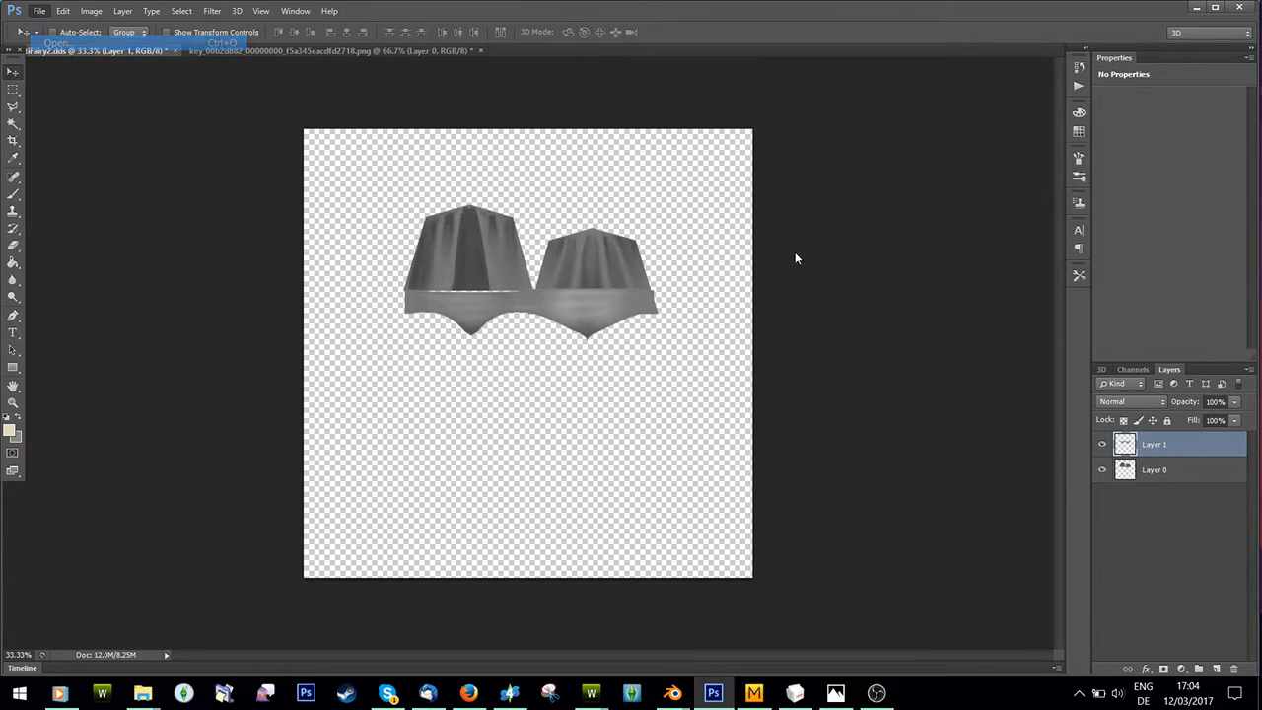
{"action": "left_click", "coordinate": [810, 230]}
{"action": "double_click", "coordinate": [810, 230]}
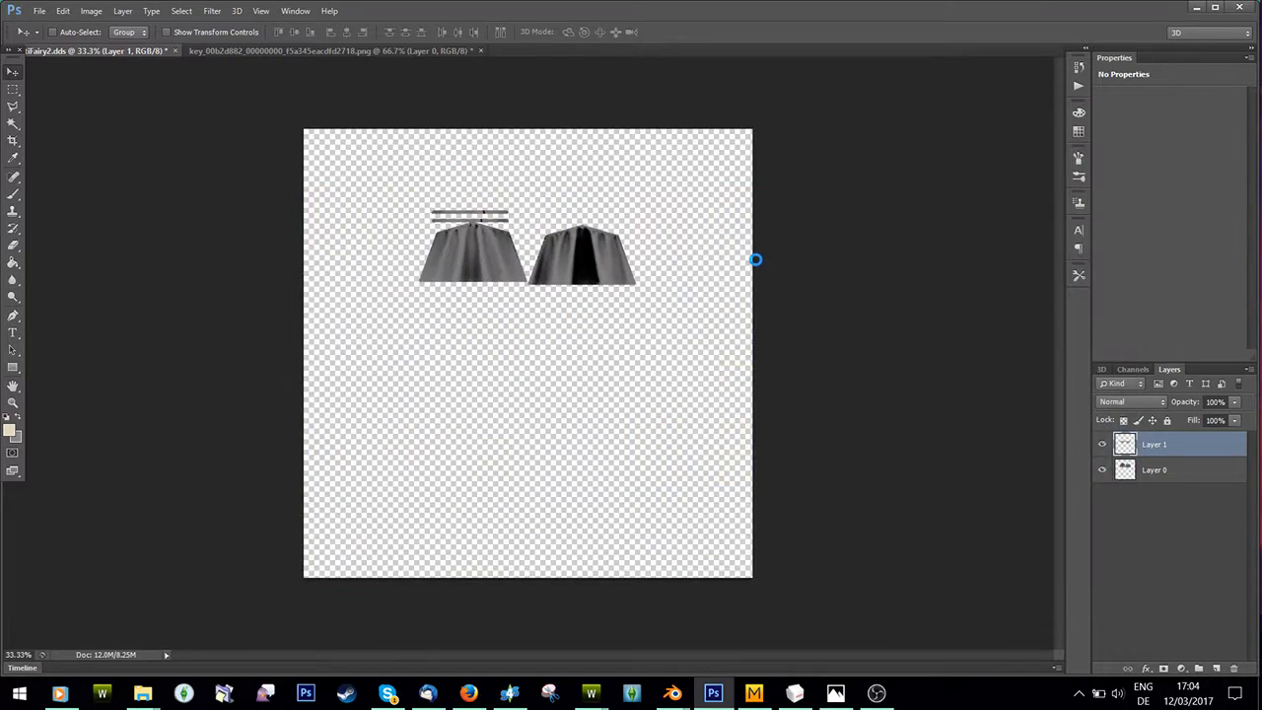
{"action": "left_click", "coordinate": [204, 51]}
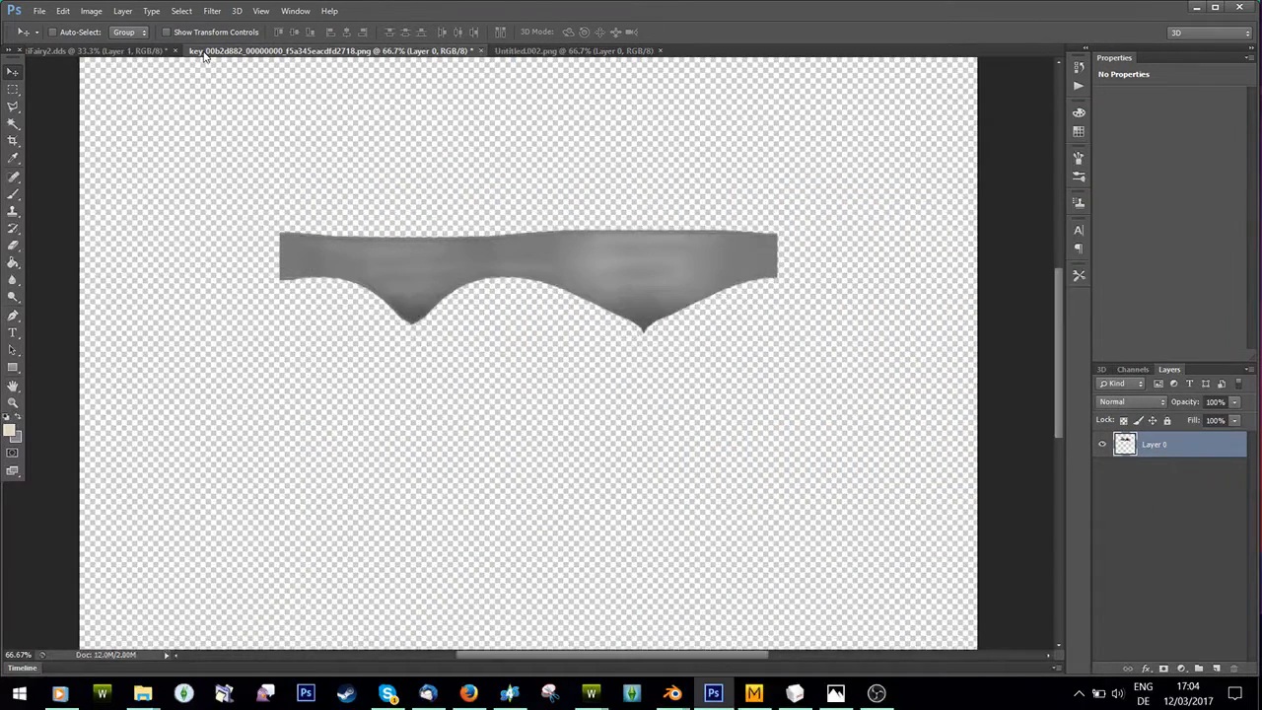
{"action": "right_click", "coordinate": [1151, 454]}
{"action": "key", "text": "Escape"}
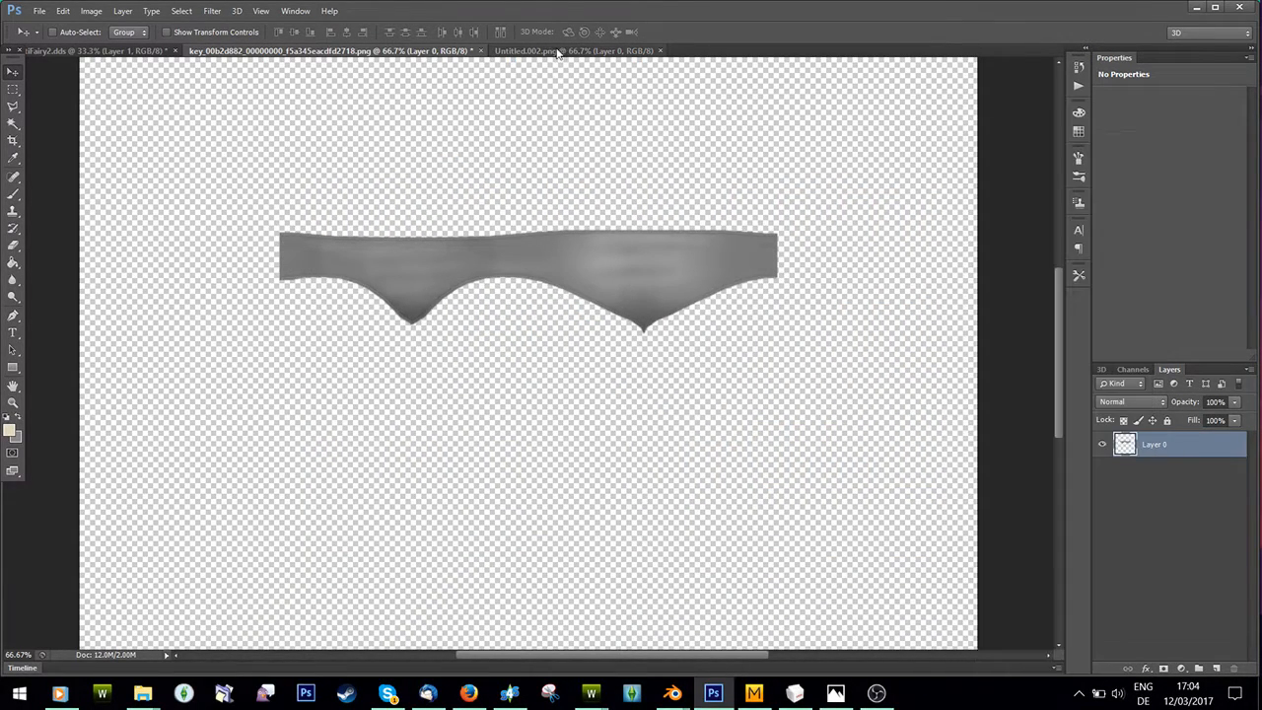
- Resize the Untitled.002.png dress texture to 2048 by 2048 pixels
{"action": "key", "text": "ctrl+Tab"}
{"action": "left_click", "coordinate": [91, 11]}
{"action": "left_click", "coordinate": [103, 128]}
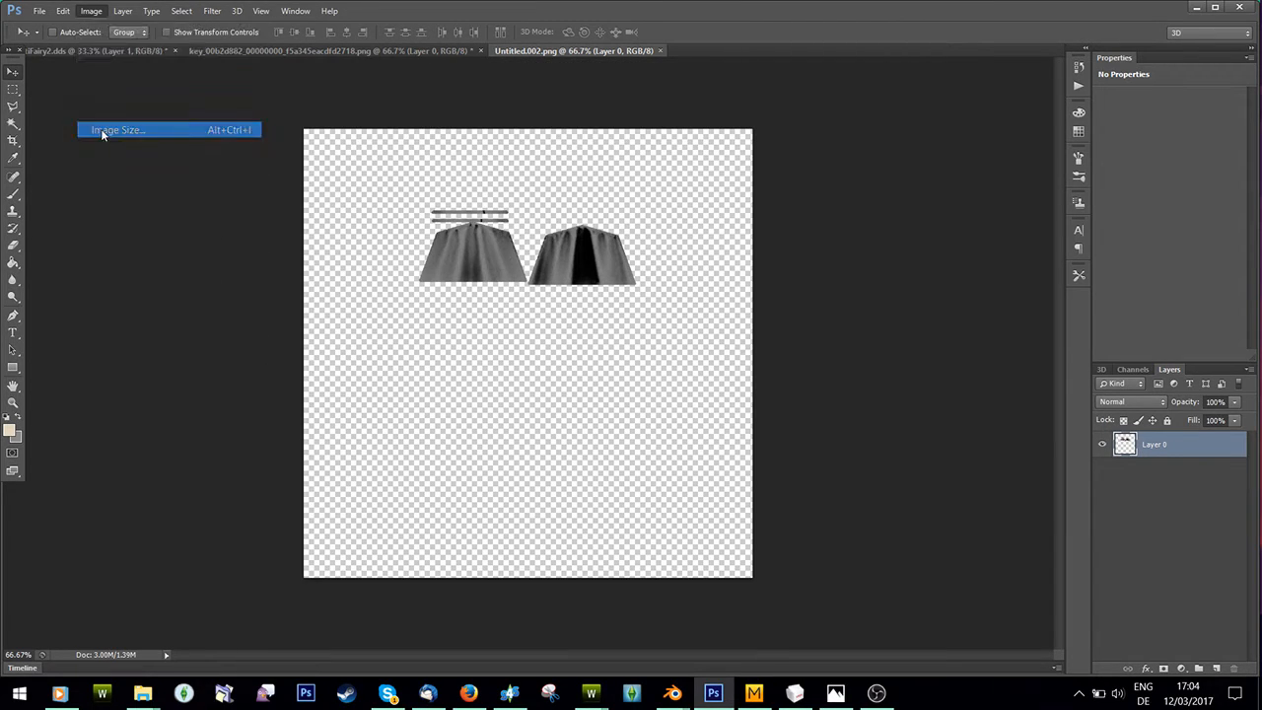
{"action": "type", "text": "2048"}
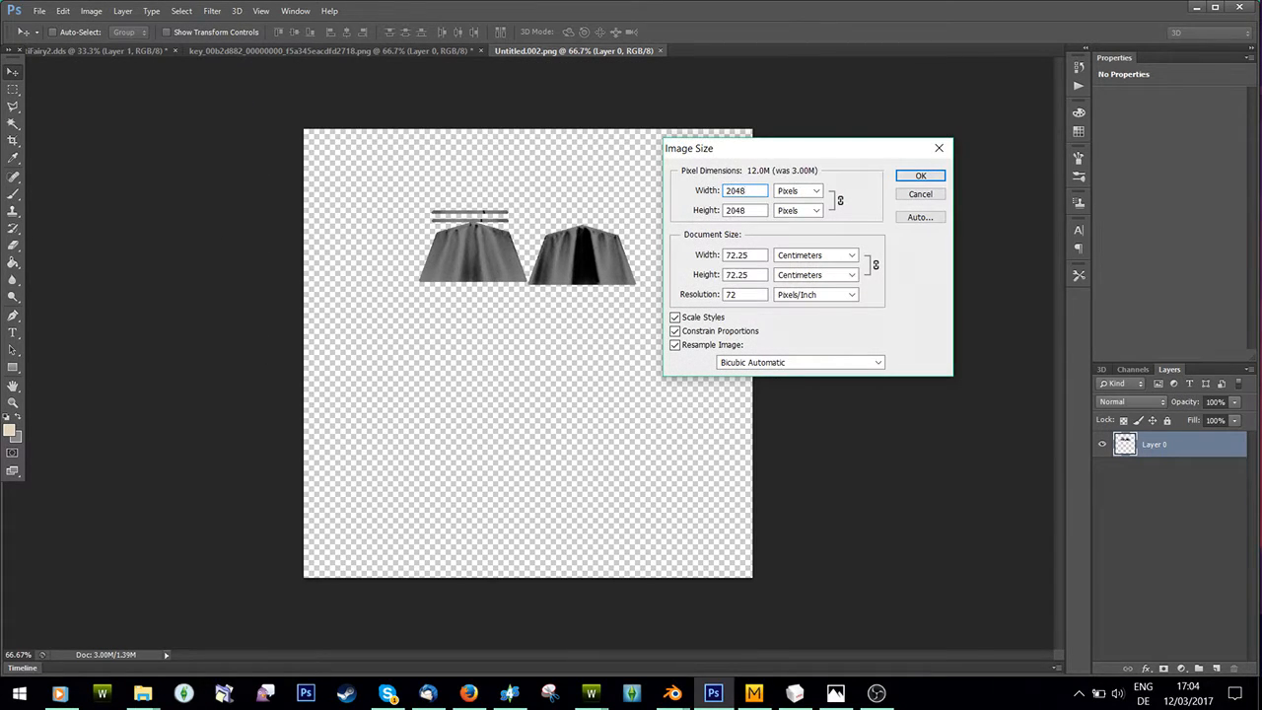
{"action": "key", "text": "Return"}
- Duplicate the briefs layer from the key PNG document into Untitled.002.png and view the combined texture
{"action": "key", "text": "ctrl+shift+Tab"}
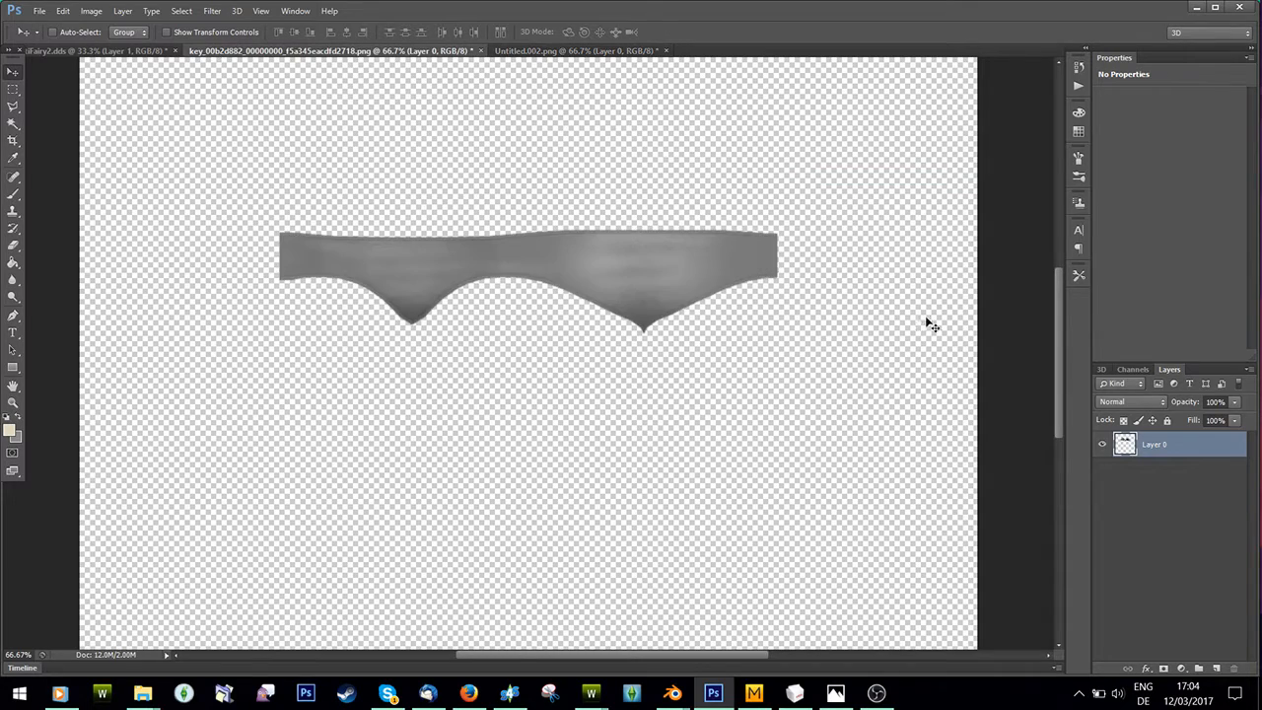
{"action": "right_click", "coordinate": [1143, 443]}
{"action": "left_click", "coordinate": [978, 169]}
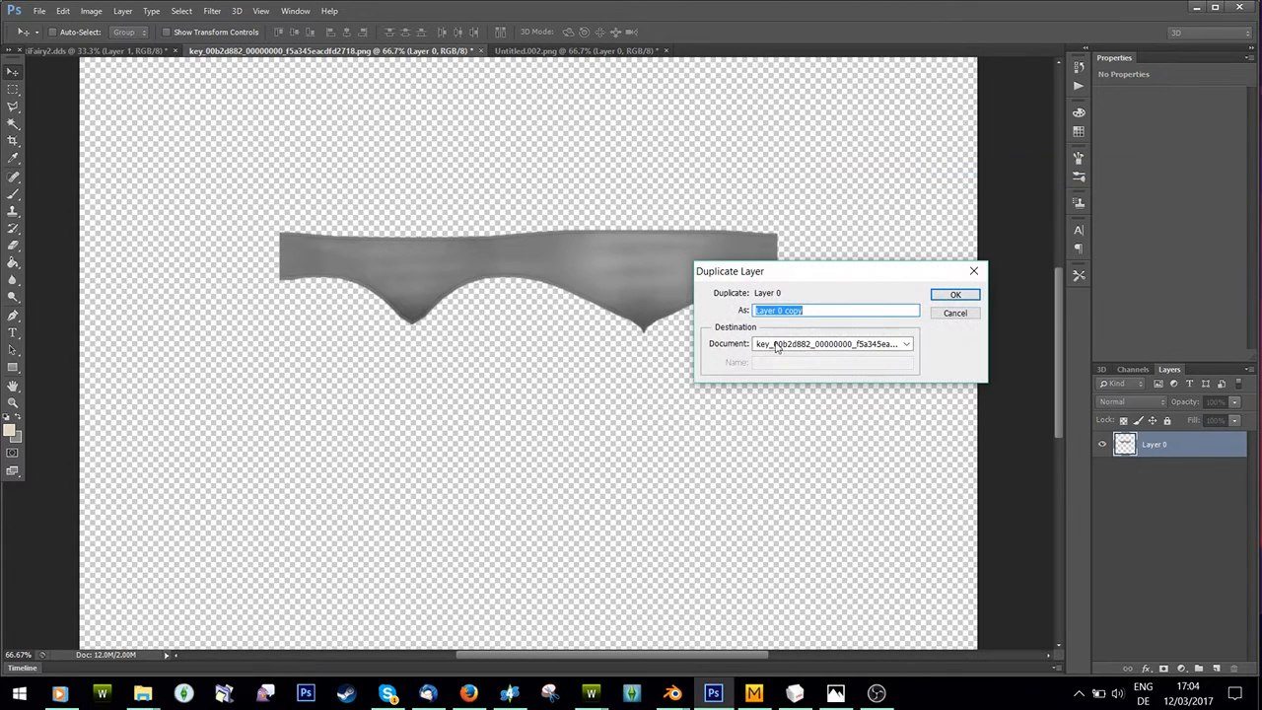
{"action": "left_click", "coordinate": [776, 347]}
{"action": "left_click", "coordinate": [875, 358]}
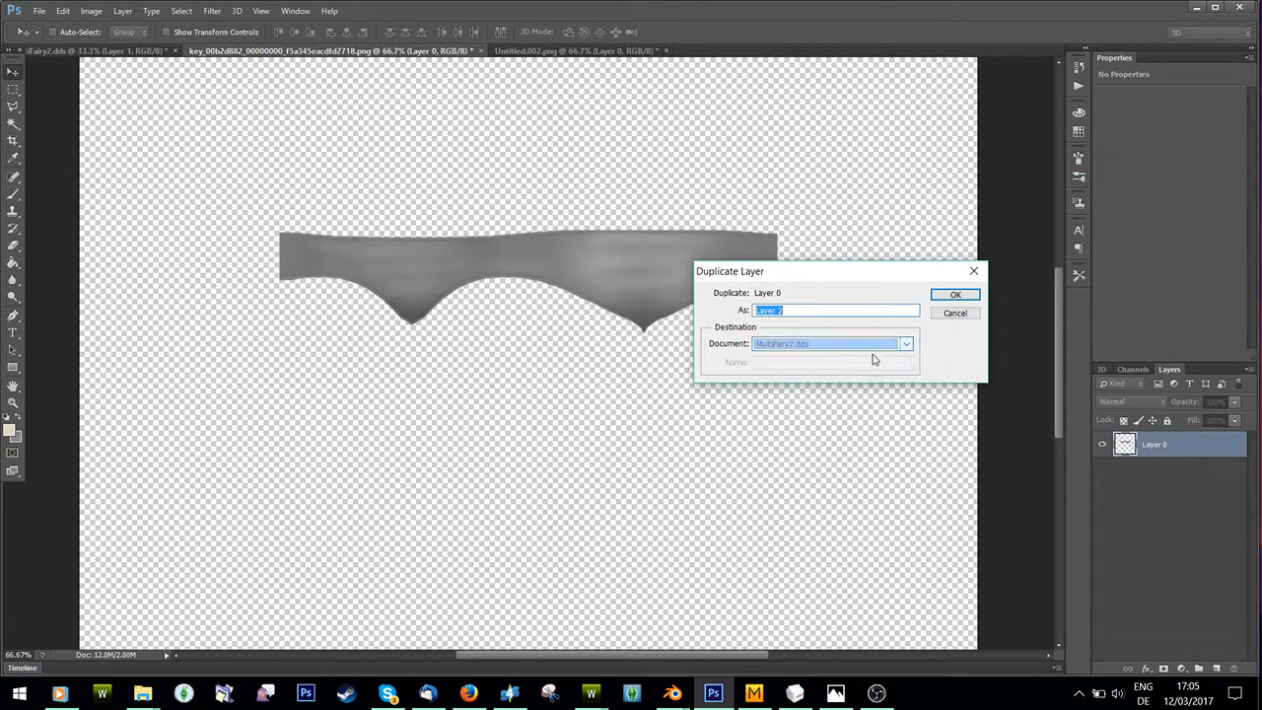
{"action": "left_click", "coordinate": [828, 345]}
{"action": "left_click", "coordinate": [810, 384]}
{"action": "key", "text": "Return"}
{"action": "key", "text": "ctrl+Tab"}
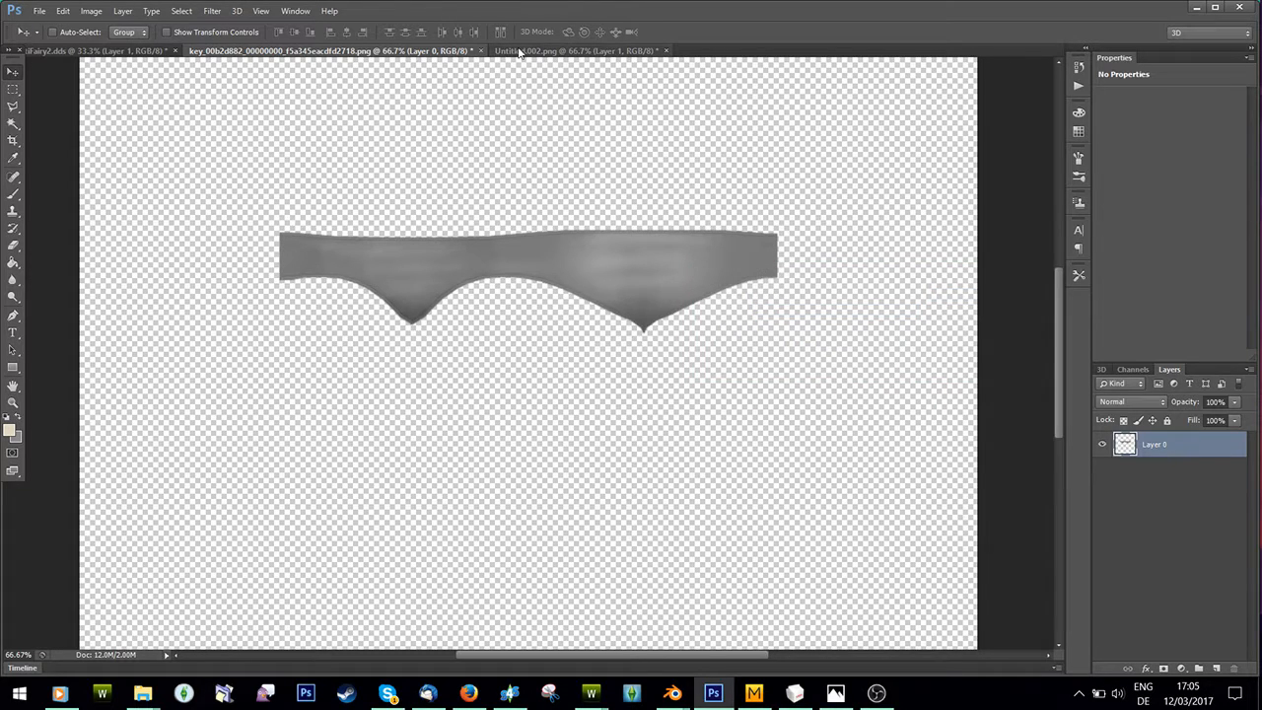
{"action": "scroll", "coordinate": [533, 187], "scroll_direction": "up", "scroll_amount": 3}
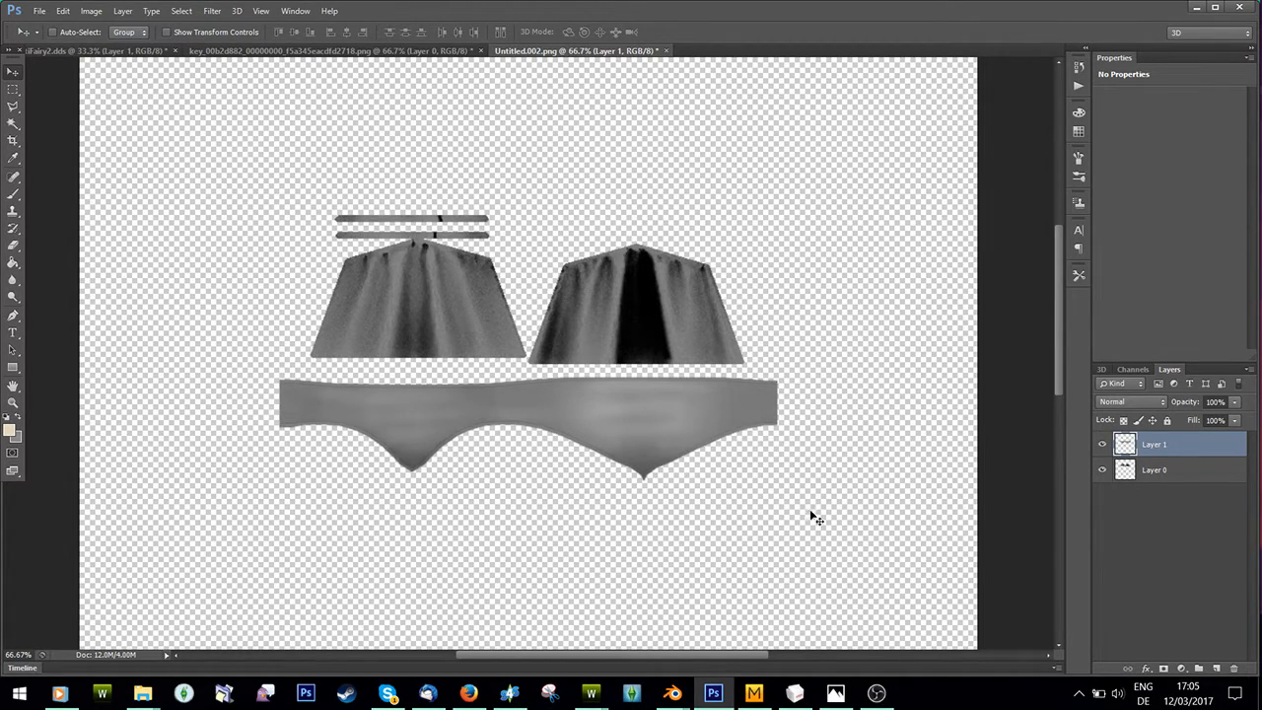
- Switch to Blender and load the exported briefs PNG from Downloads behind the body mesh's UV layout
{"action": "mouse_move", "coordinate": [672, 693]}
{"action": "left_click", "coordinate": [673, 628]}
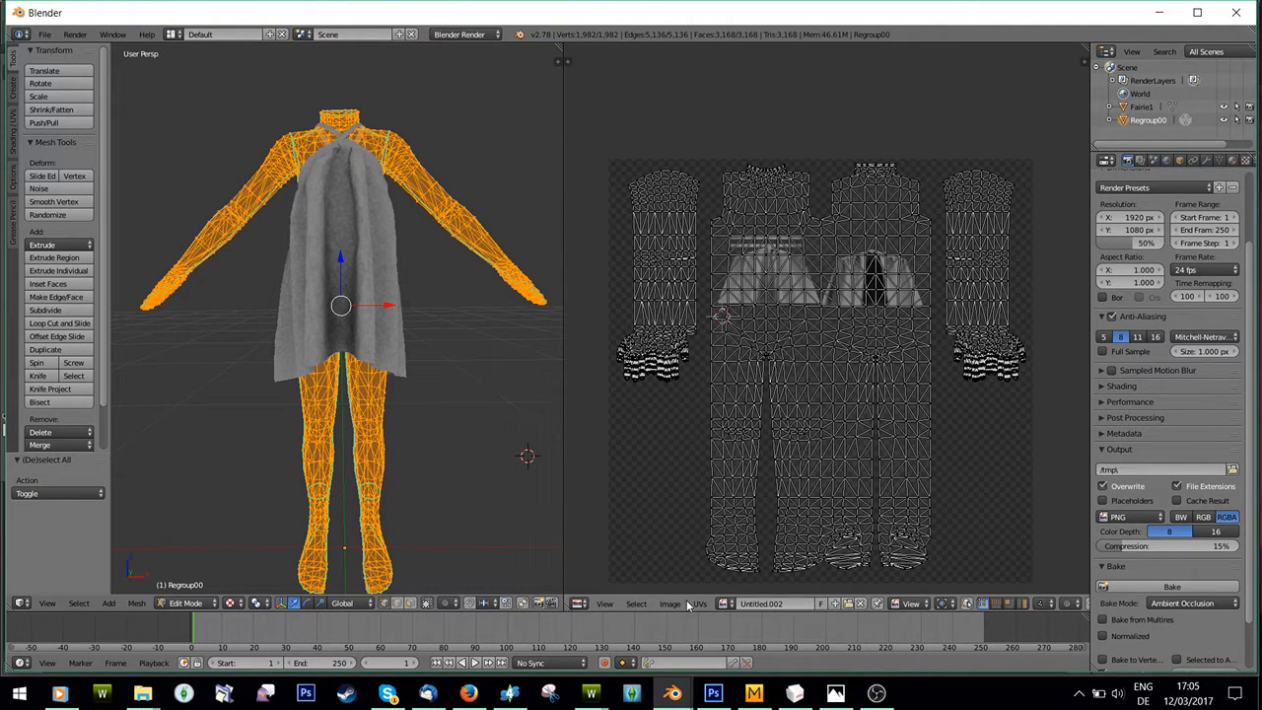
{"action": "left_click", "coordinate": [697, 603]}
{"action": "mouse_move", "coordinate": [669, 603]}
{"action": "left_click", "coordinate": [680, 580]}
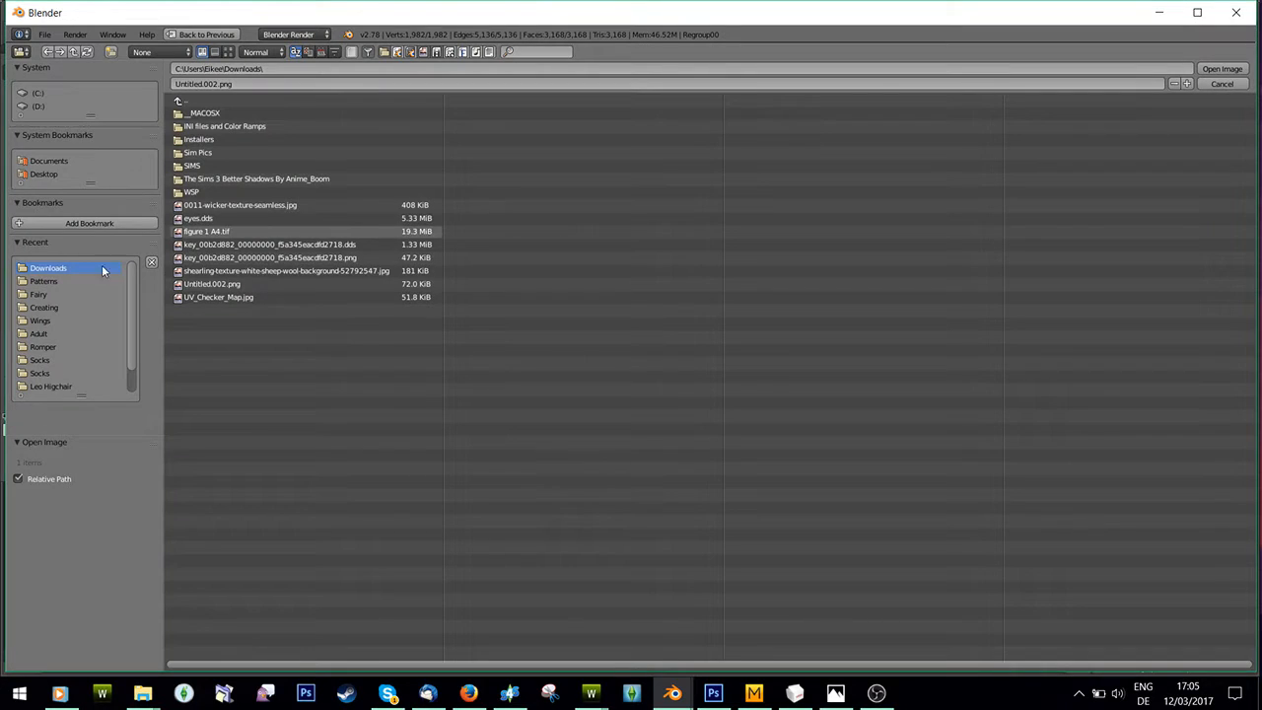
{"action": "double_click", "coordinate": [269, 257]}
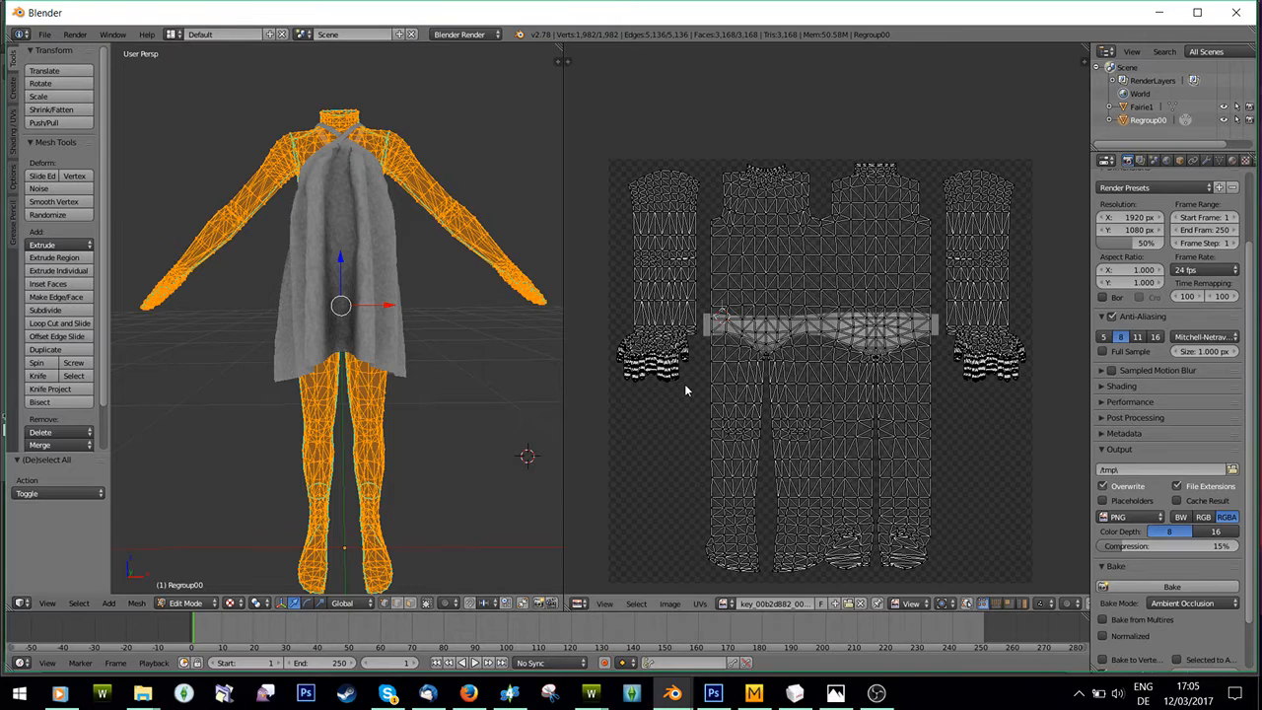
- Select the Fairie1 dress mesh, enter Edit Mode, and load the exported briefs texture behind its UV layout
{"action": "scroll", "coordinate": [815, 323], "scroll_direction": "up", "scroll_amount": 4}
{"action": "left_click", "coordinate": [1136, 107]}
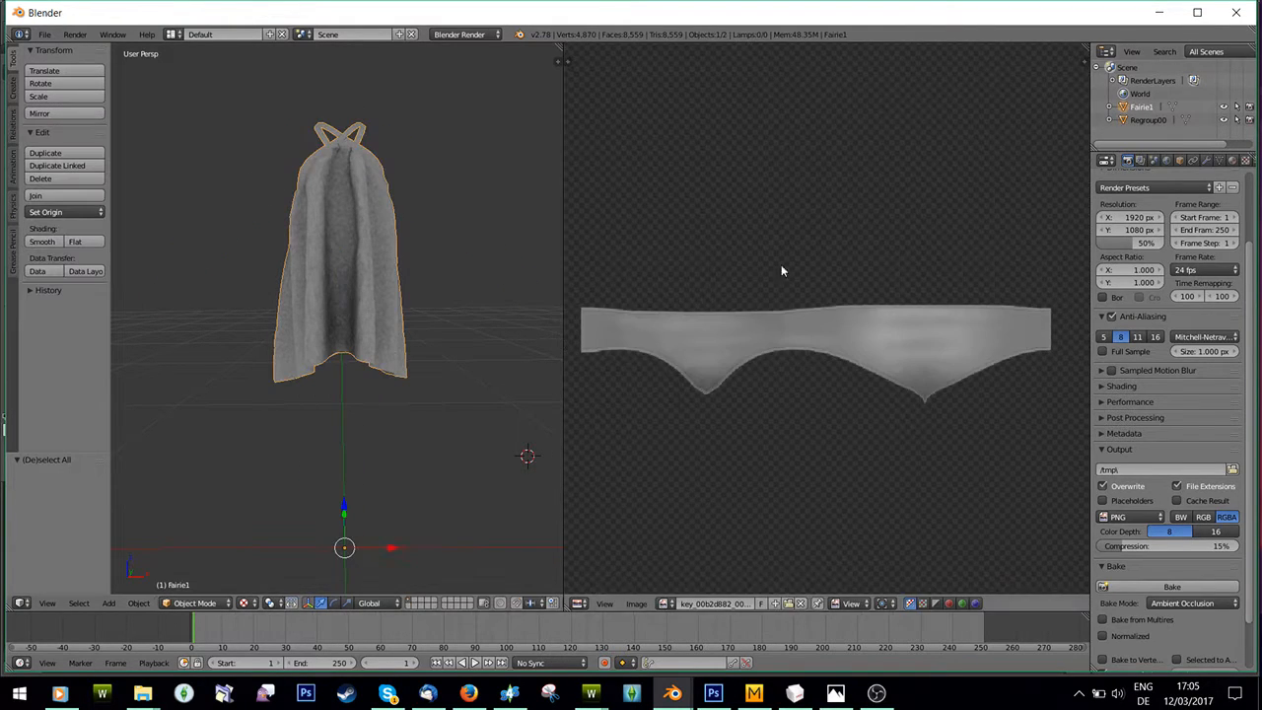
{"action": "left_click", "coordinate": [195, 602]}
{"action": "left_click", "coordinate": [194, 573]}
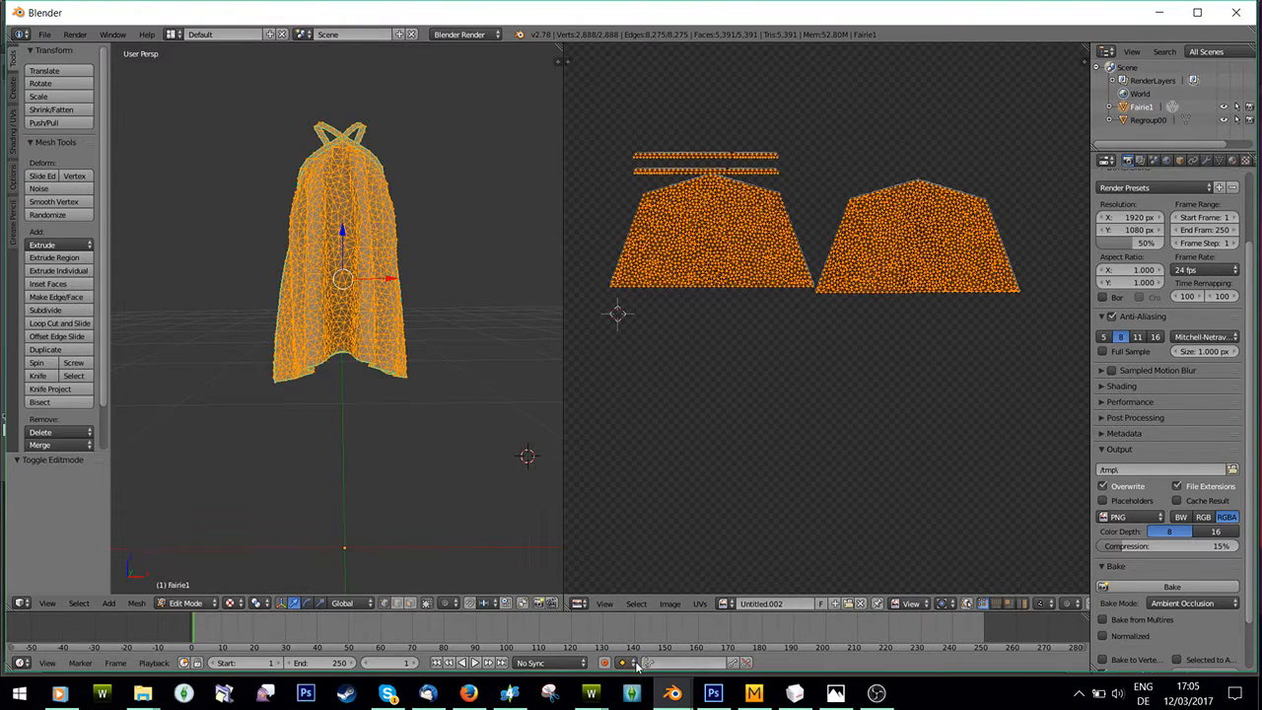
{"action": "left_click", "coordinate": [669, 603]}
{"action": "left_click", "coordinate": [704, 579]}
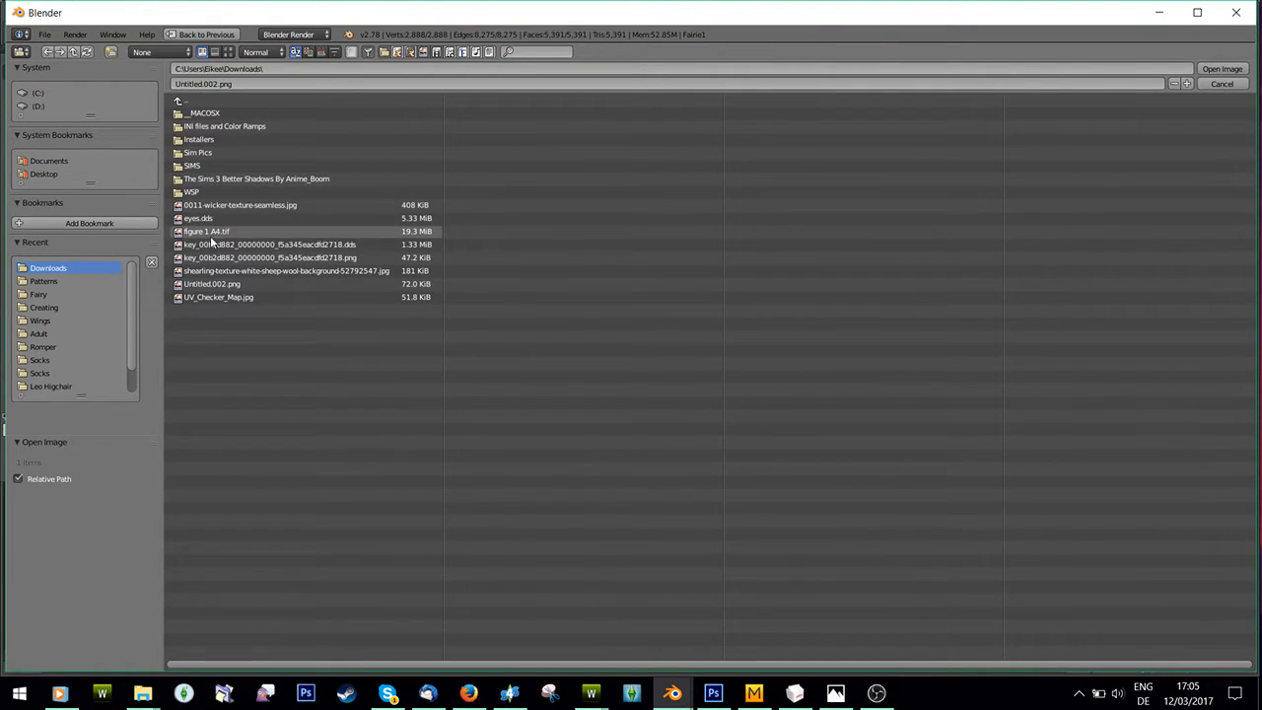
{"action": "double_click", "coordinate": [211, 245]}
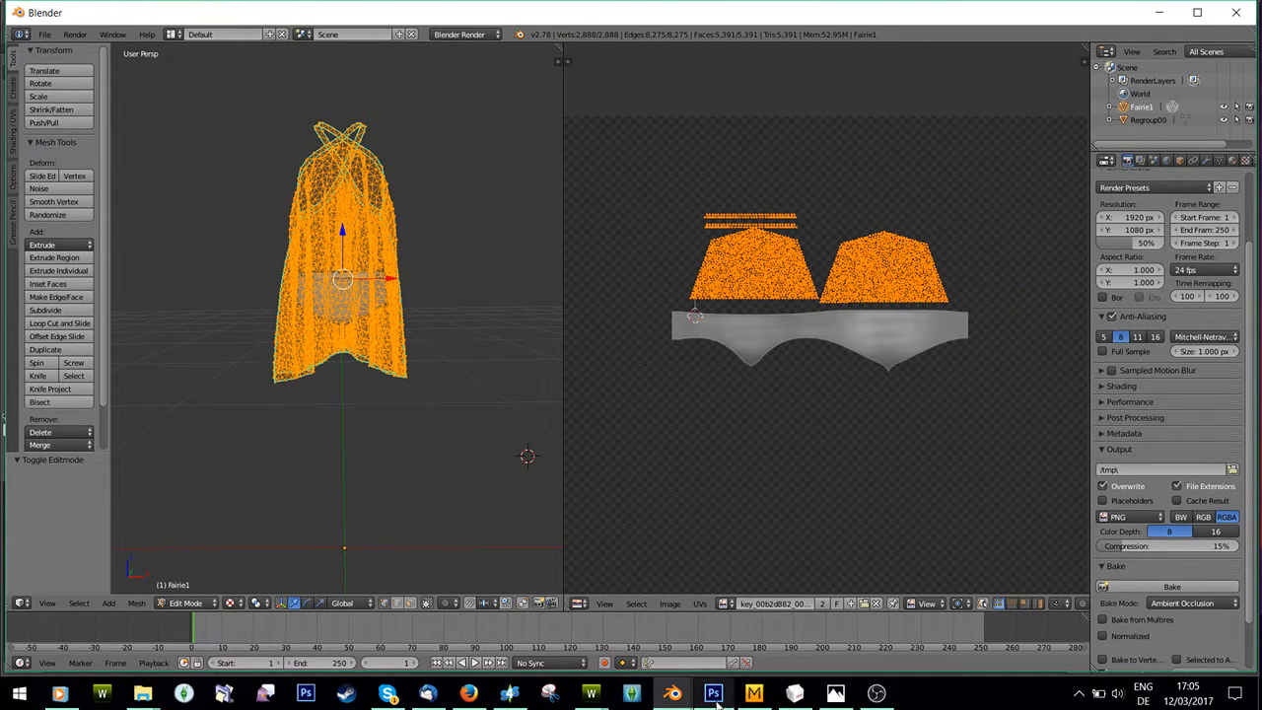
- Inspect the dress mesh with the briefs texture from several angles, and return to Photoshop
{"action": "scroll", "coordinate": [353, 412], "scroll_direction": "up", "scroll_amount": 2}
{"action": "middle_click_drag", "start_coordinate": [360, 421], "coordinate": [360, 353]}
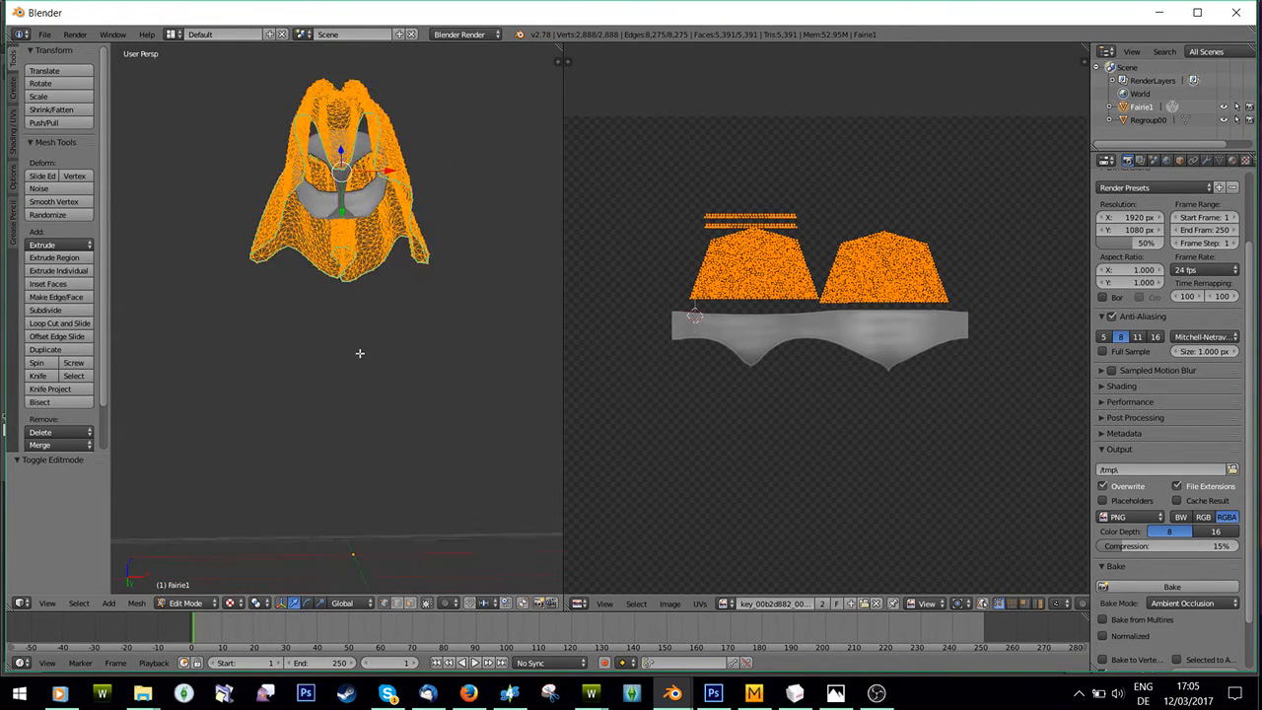
{"action": "middle_click_drag", "start_coordinate": [431, 224], "coordinate": [432, 279]}
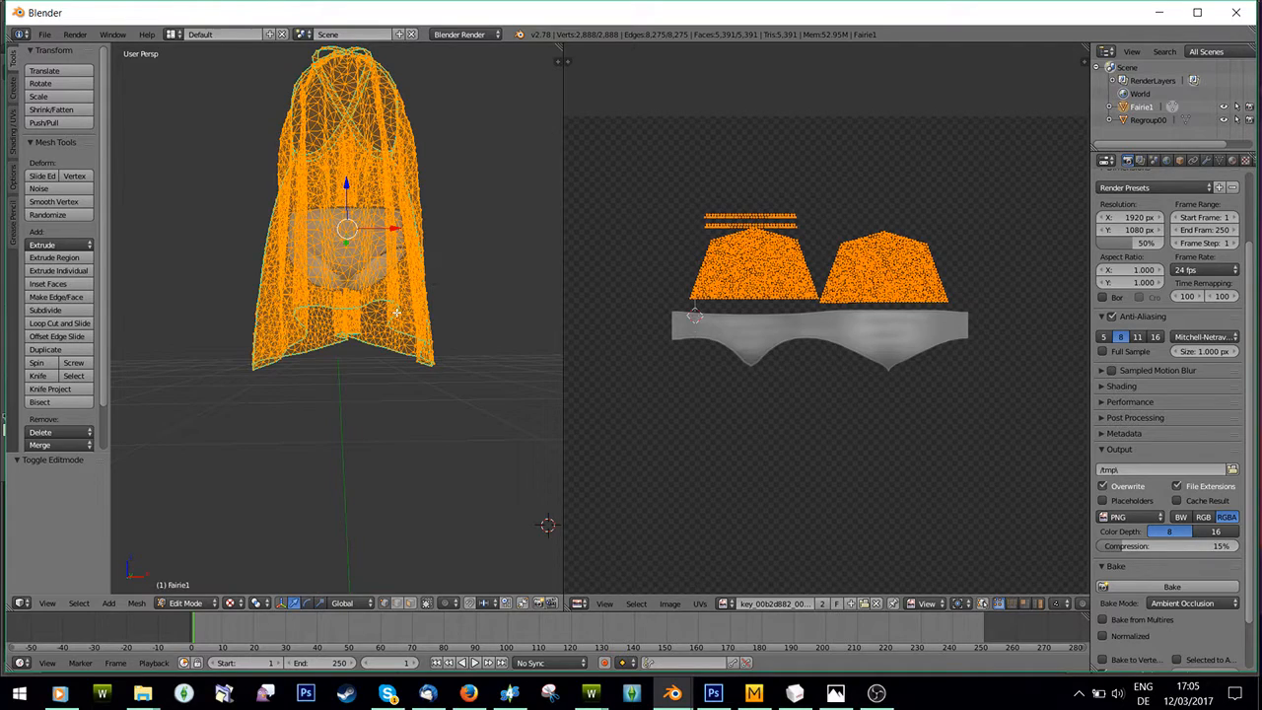
{"action": "left_click", "coordinate": [713, 694]}
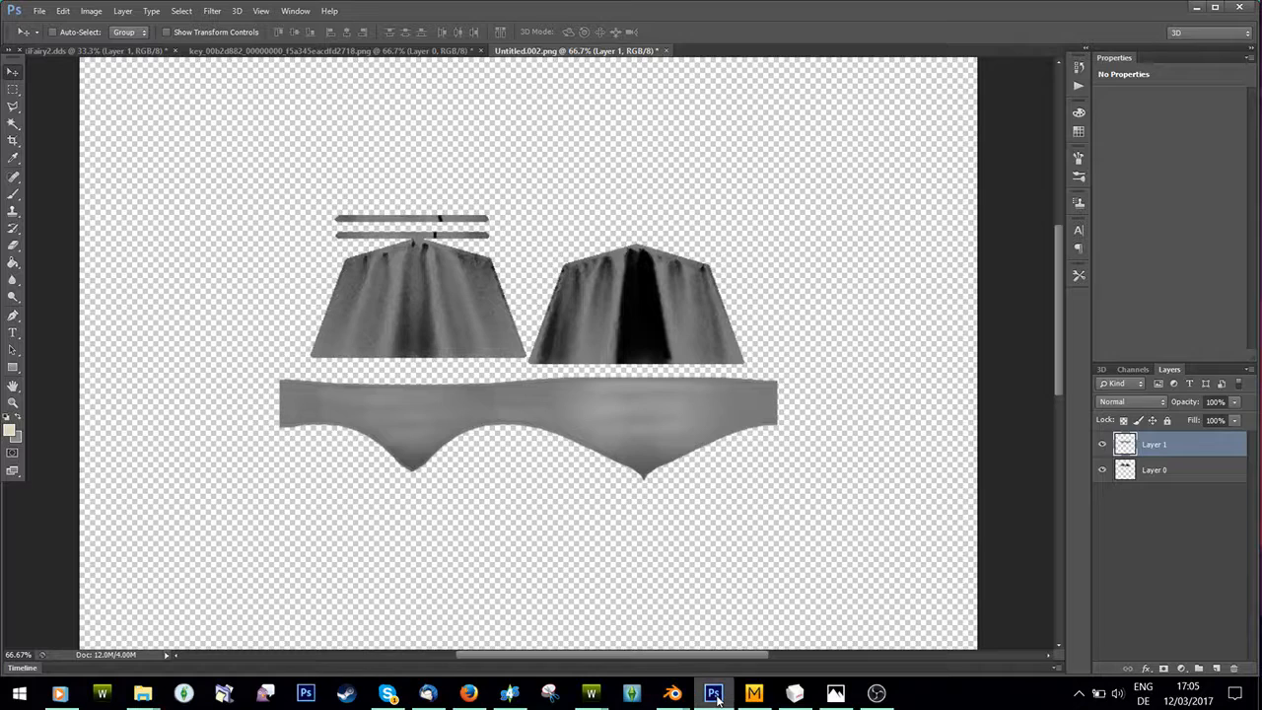
- Save a copy of the combined texture in Downloads as Untitled.png in PNG format
{"action": "scroll", "coordinate": [828, 273], "scroll_direction": "down", "scroll_amount": 2}
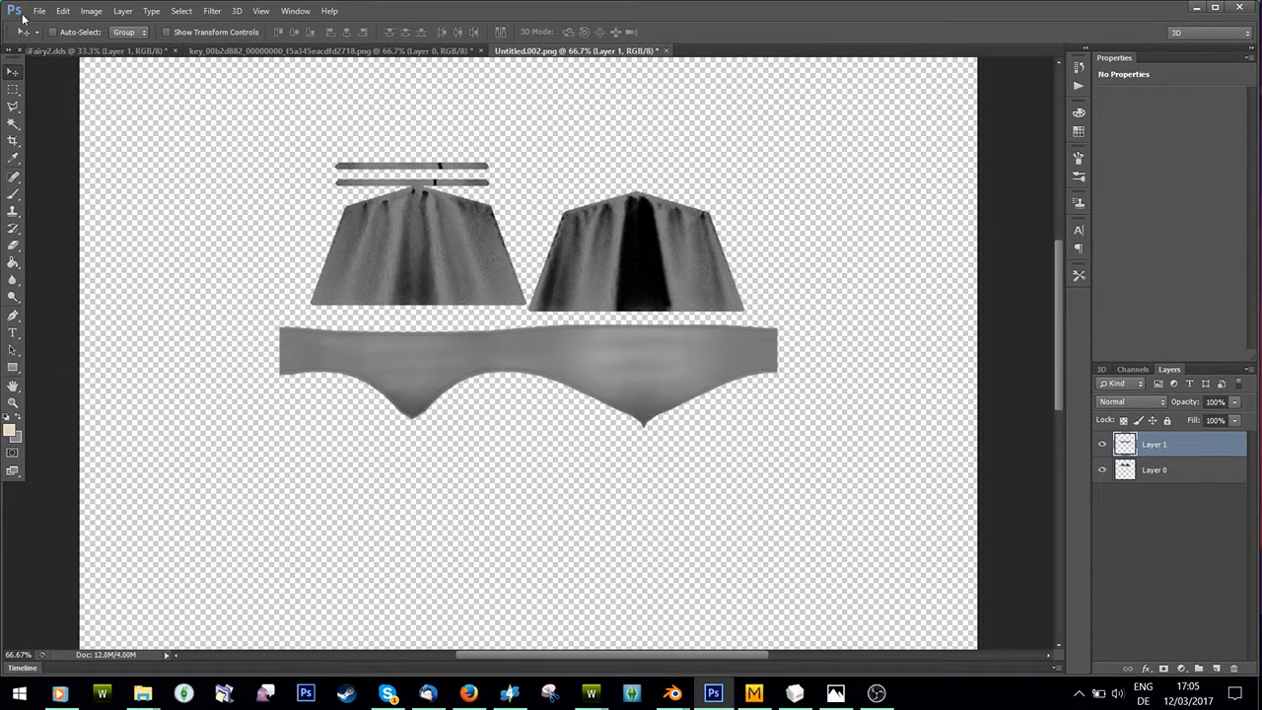
{"action": "left_click", "coordinate": [38, 11]}
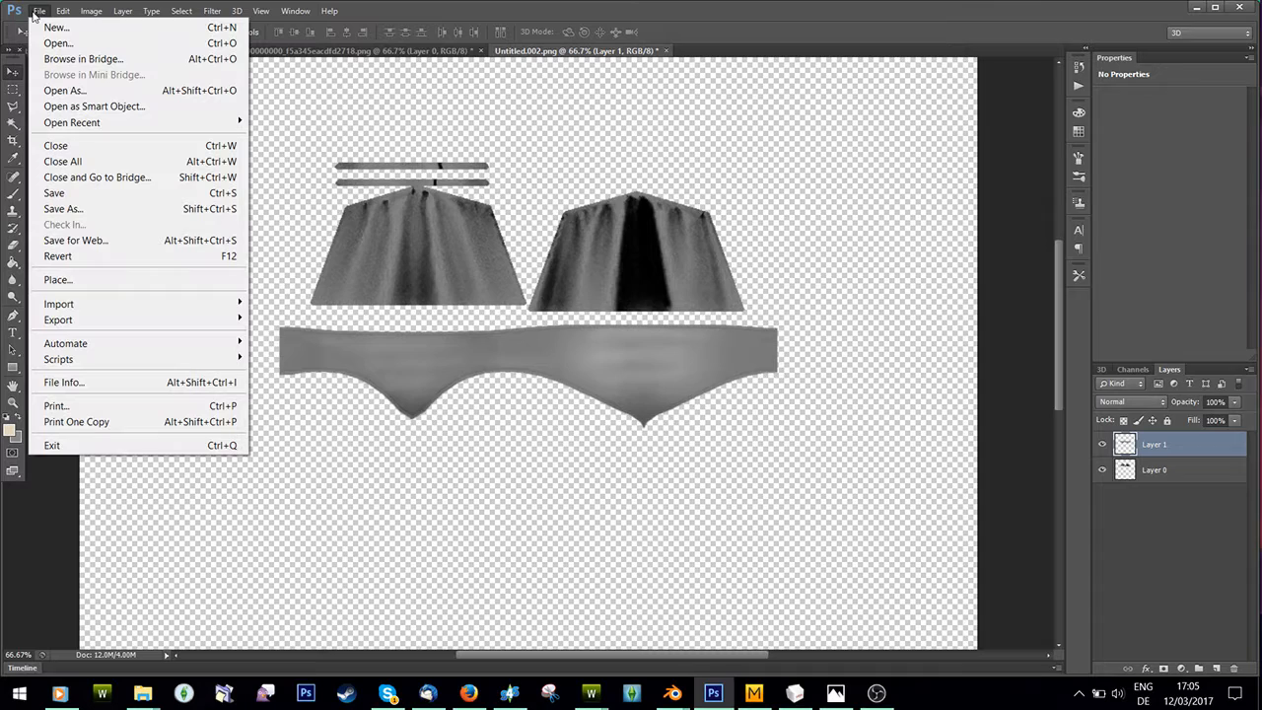
{"action": "left_click", "coordinate": [73, 214]}
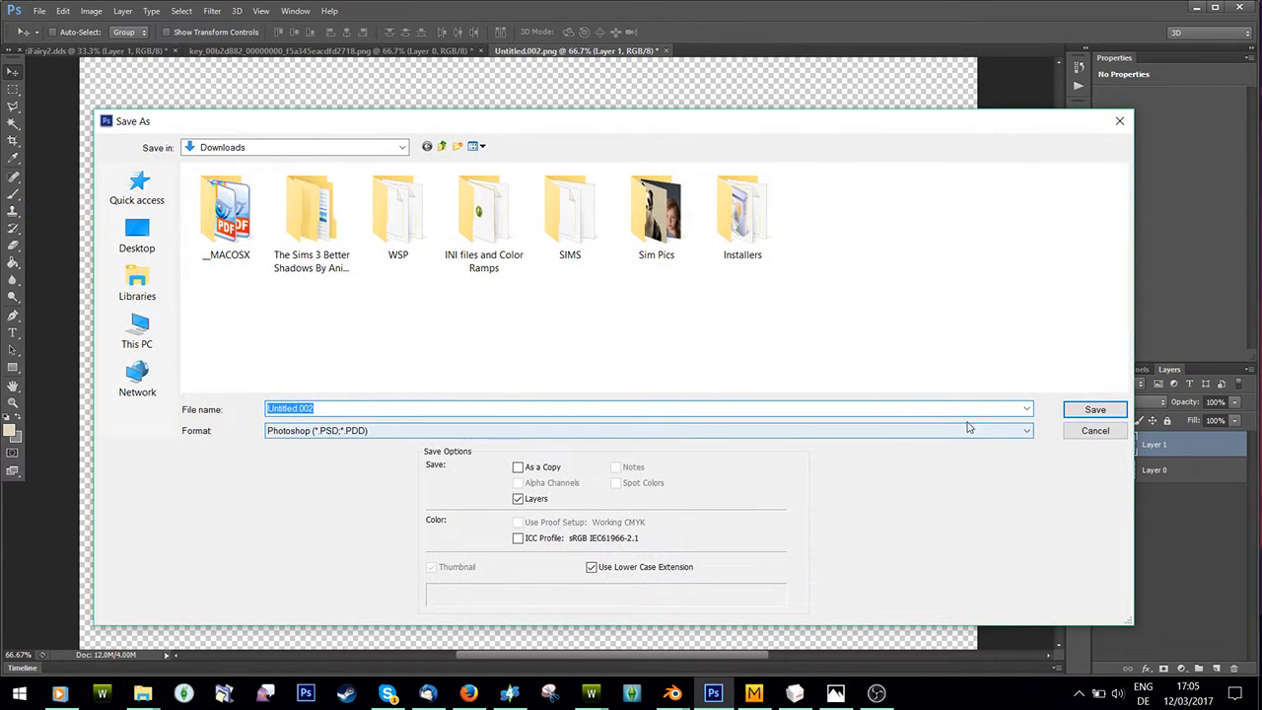
{"action": "left_click", "coordinate": [971, 430]}
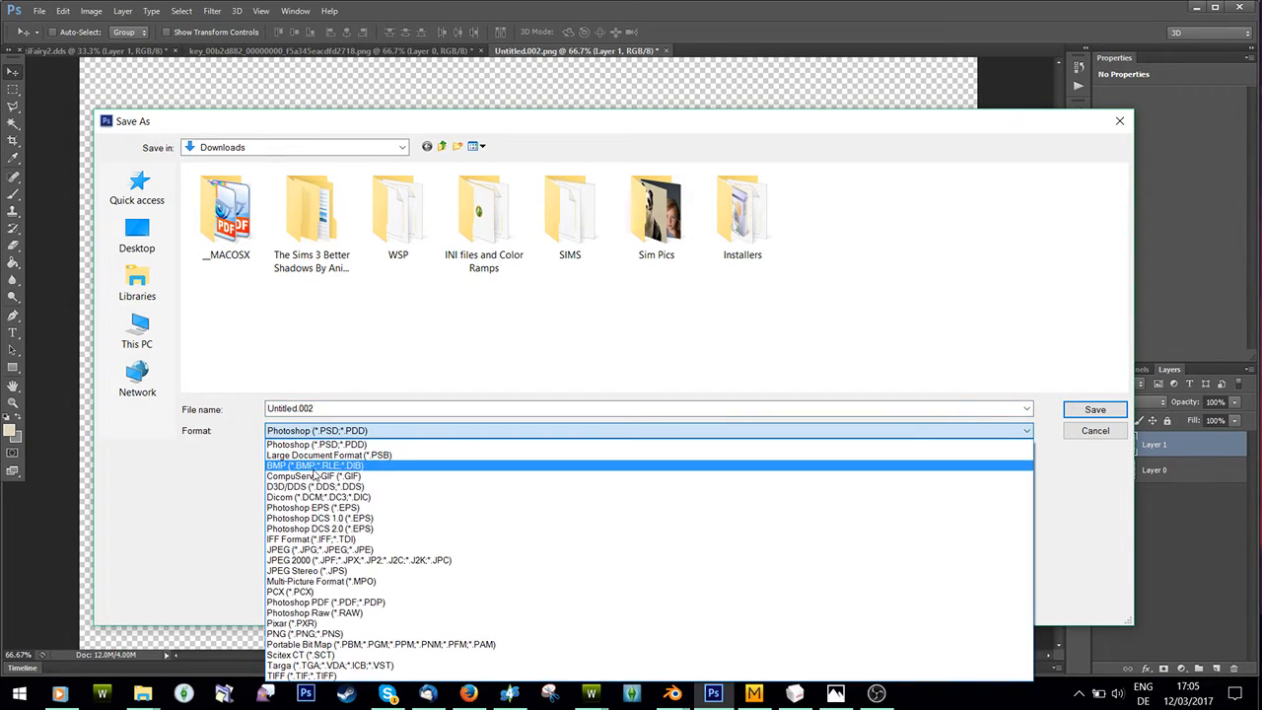
{"action": "left_click", "coordinate": [306, 633]}
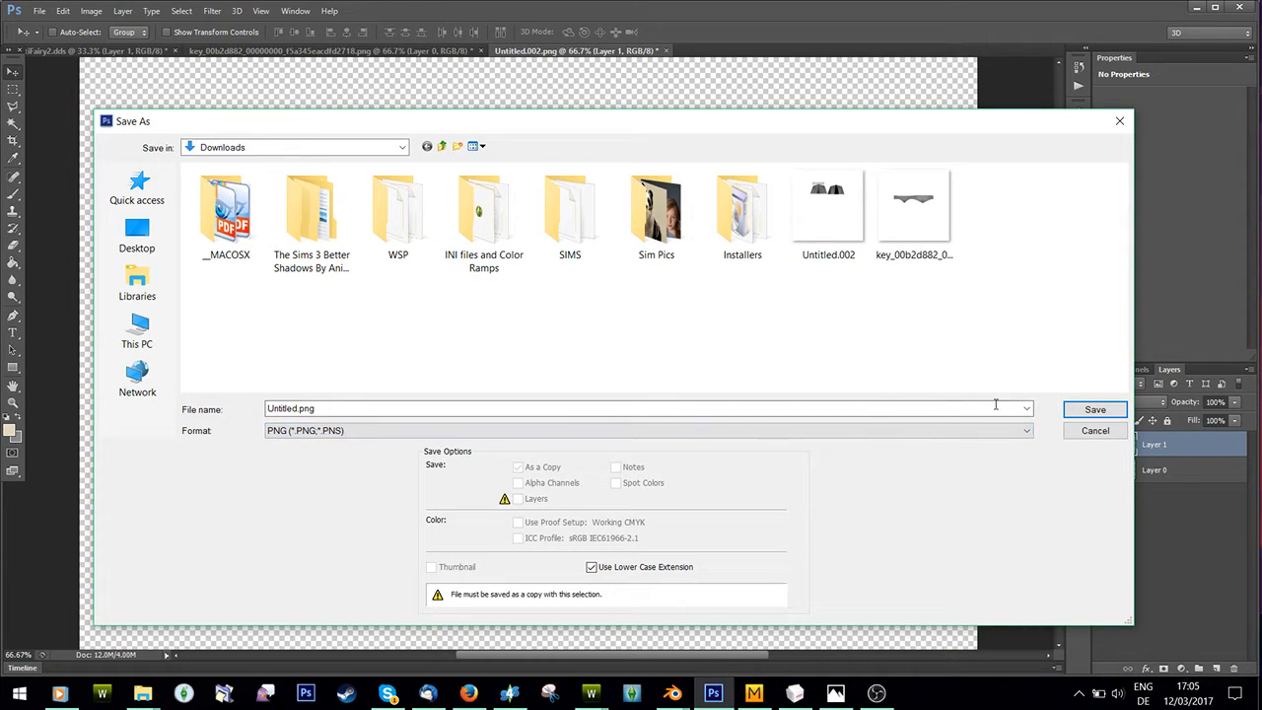
{"action": "left_click", "coordinate": [1094, 410]}
{"action": "left_click", "coordinate": [360, 394]}
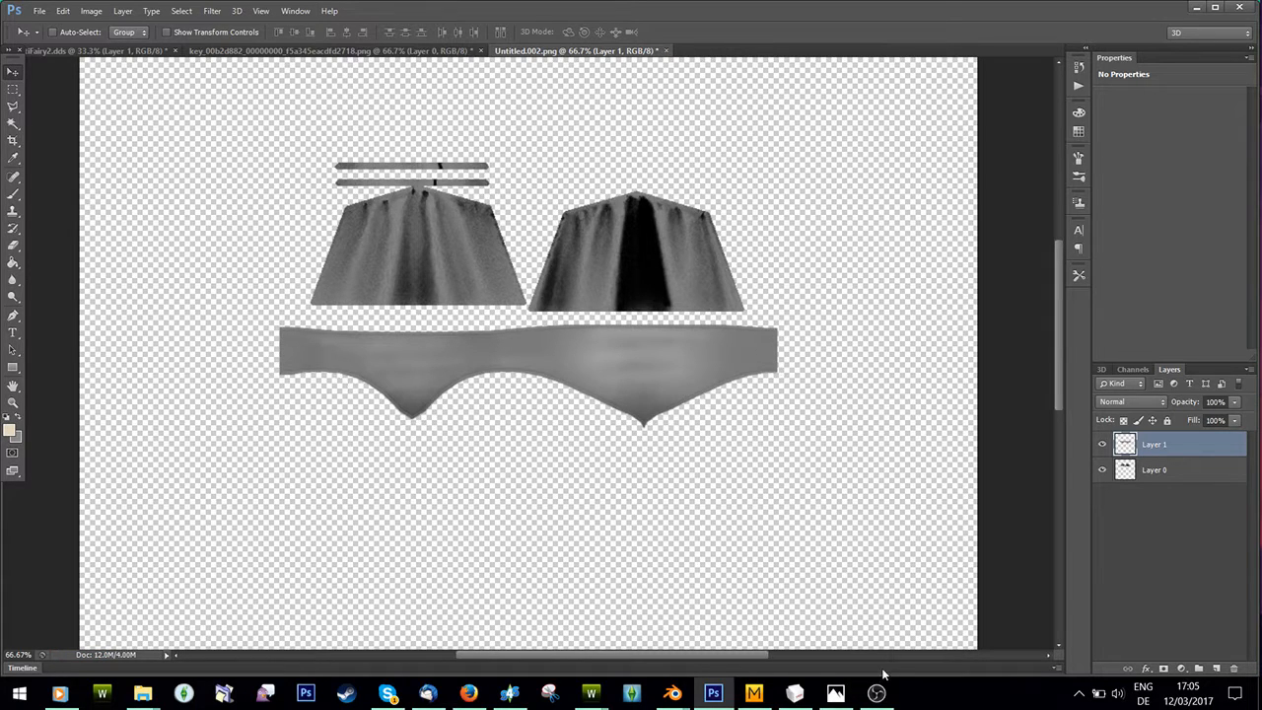
- Switch to Blender and reselect the Fairie1 dress mesh in Edit Mode
{"action": "mouse_move", "coordinate": [672, 693]}
{"action": "left_click", "coordinate": [651, 622]}
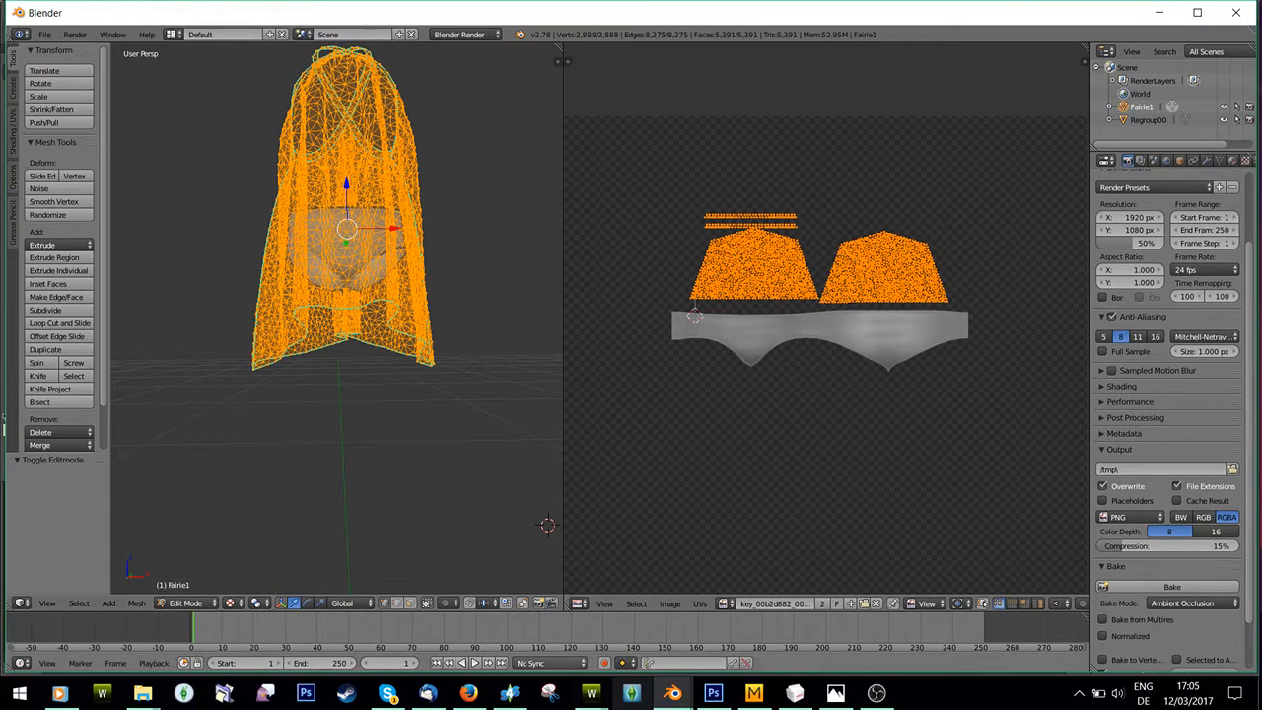
{"action": "left_click", "coordinate": [723, 694]}
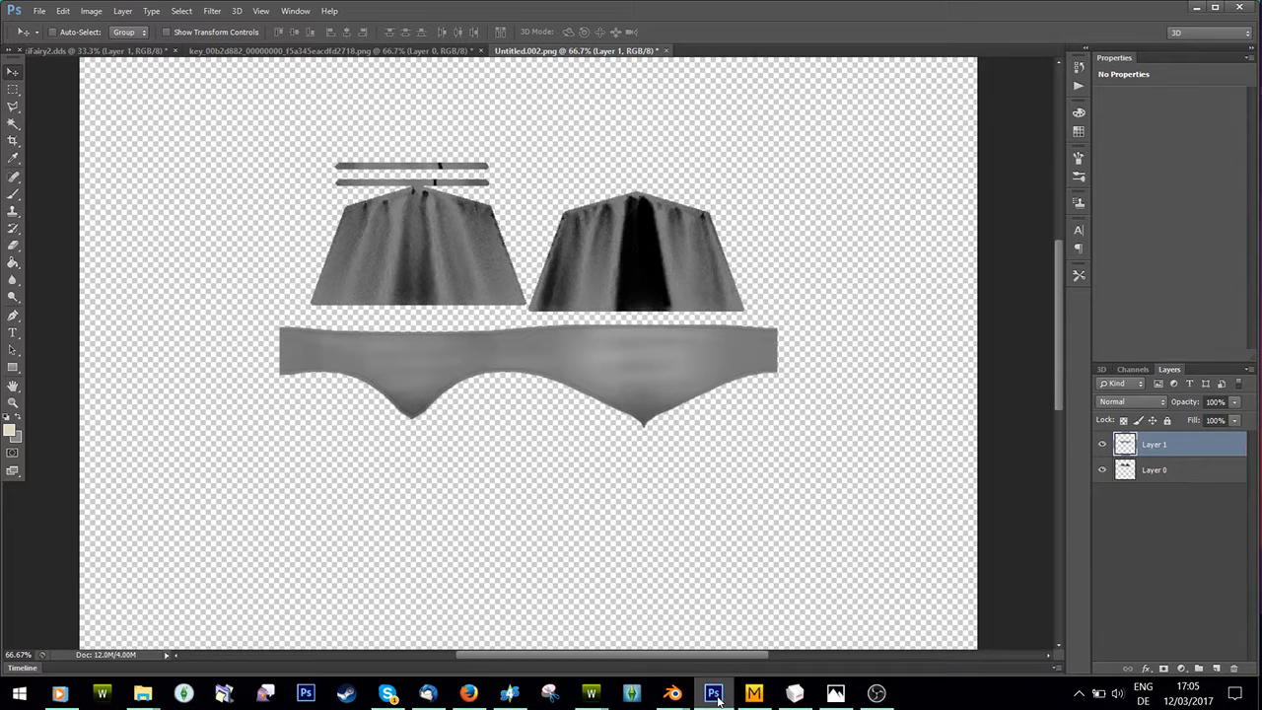
{"action": "left_click", "coordinate": [672, 693]}
{"action": "left_click", "coordinate": [188, 603]}
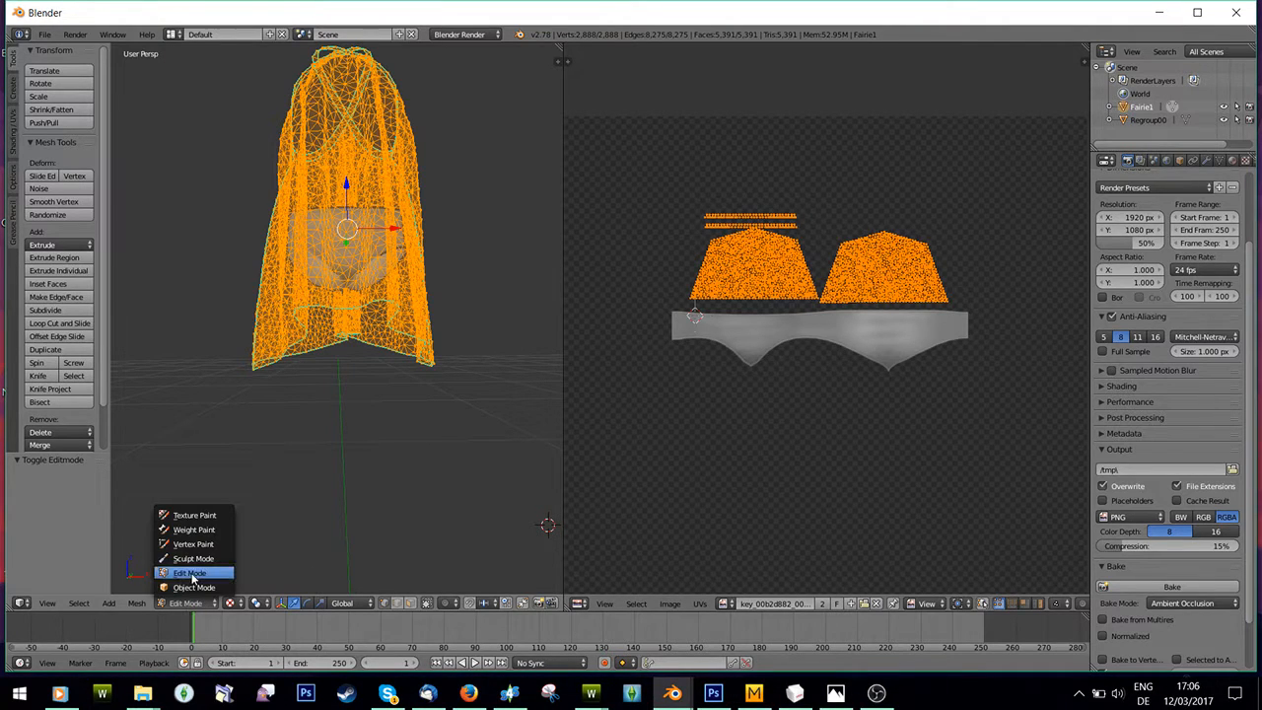
{"action": "left_click", "coordinate": [197, 573]}
{"action": "left_click", "coordinate": [1145, 122]}
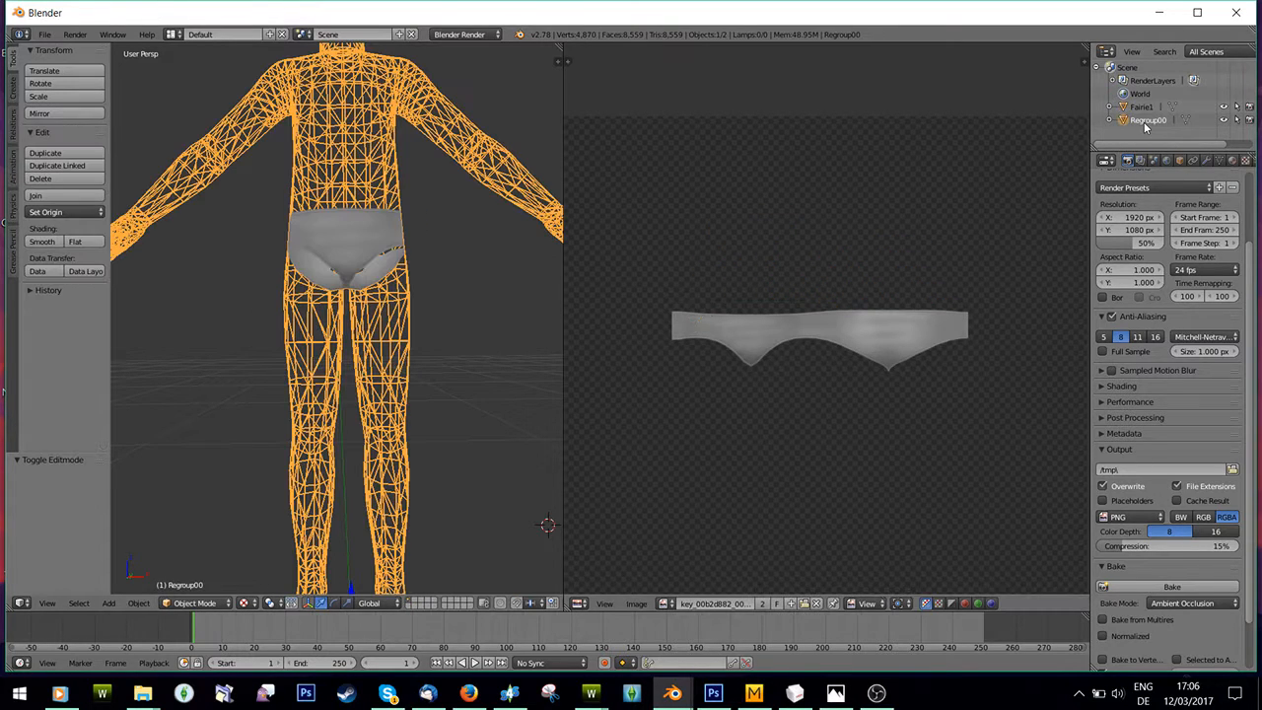
{"action": "left_click", "coordinate": [1140, 107]}
{"action": "left_click", "coordinate": [194, 604]}
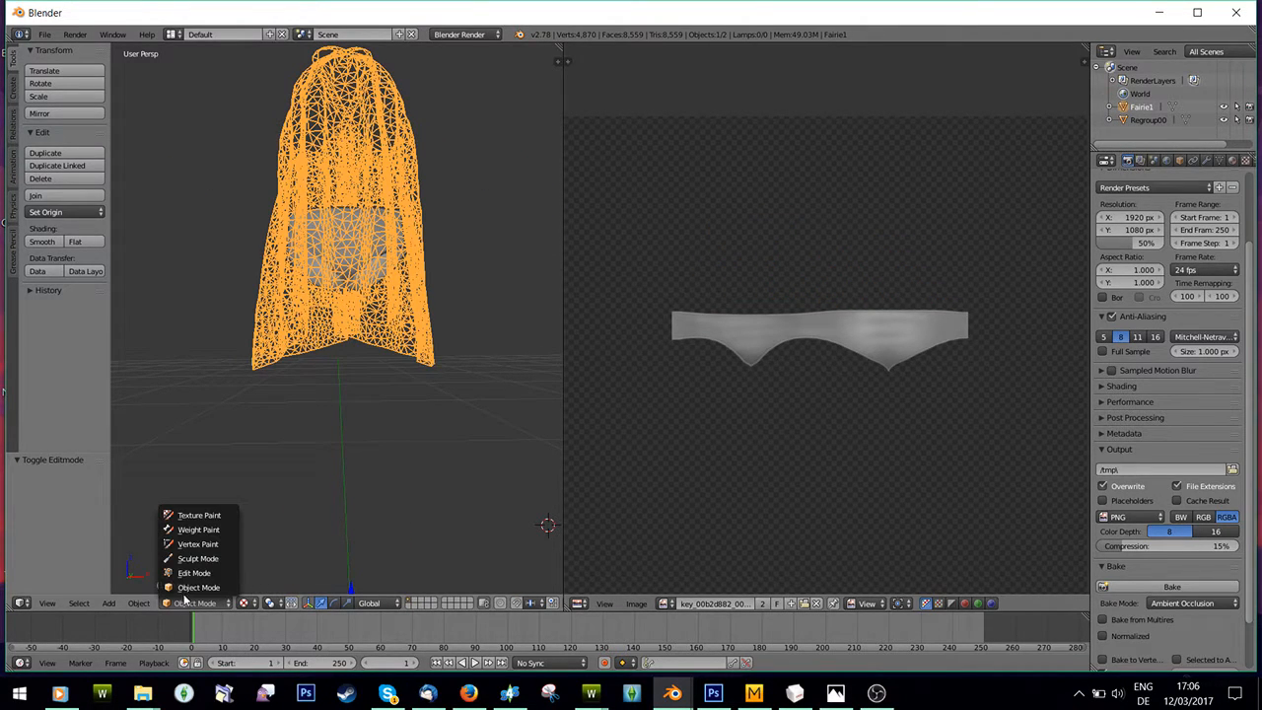
{"action": "left_click", "coordinate": [191, 573]}
- Load Untitled.002.png from Downloads behind the dress mesh's UV layout
{"action": "middle_click_drag", "start_coordinate": [367, 313], "coordinate": [367, 409]}
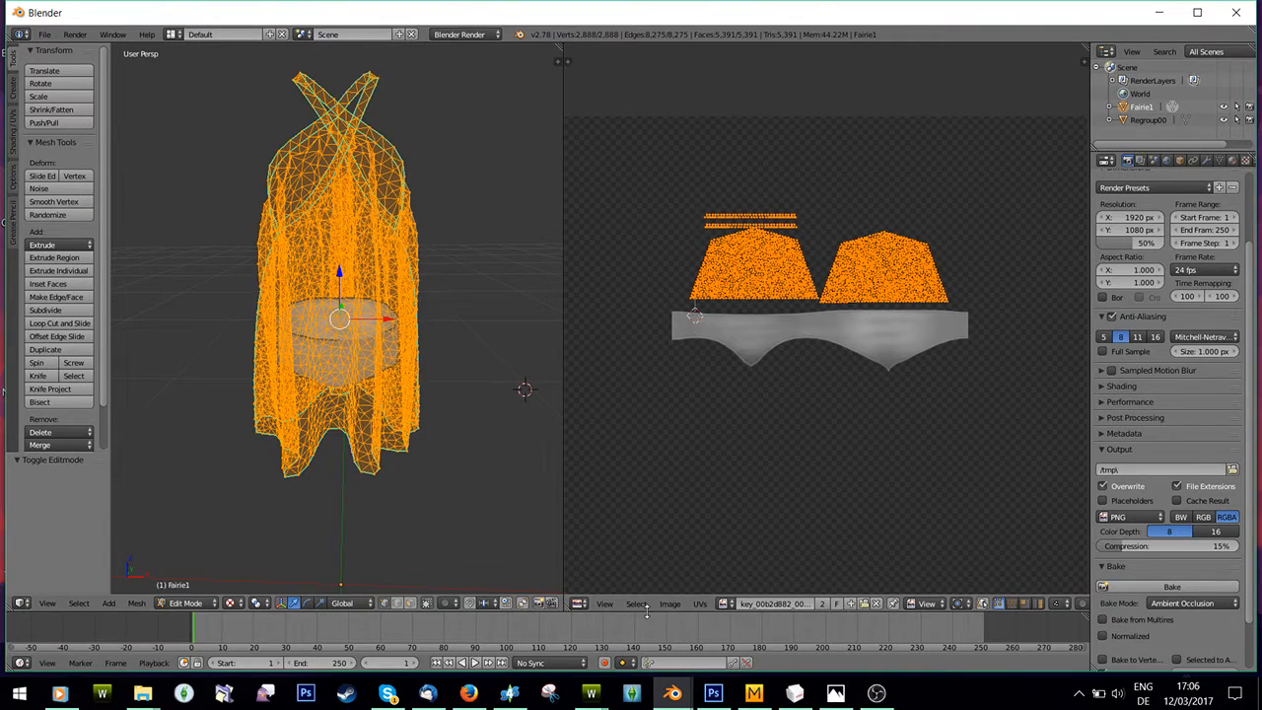
{"action": "left_click", "coordinate": [680, 608]}
{"action": "left_click", "coordinate": [688, 584]}
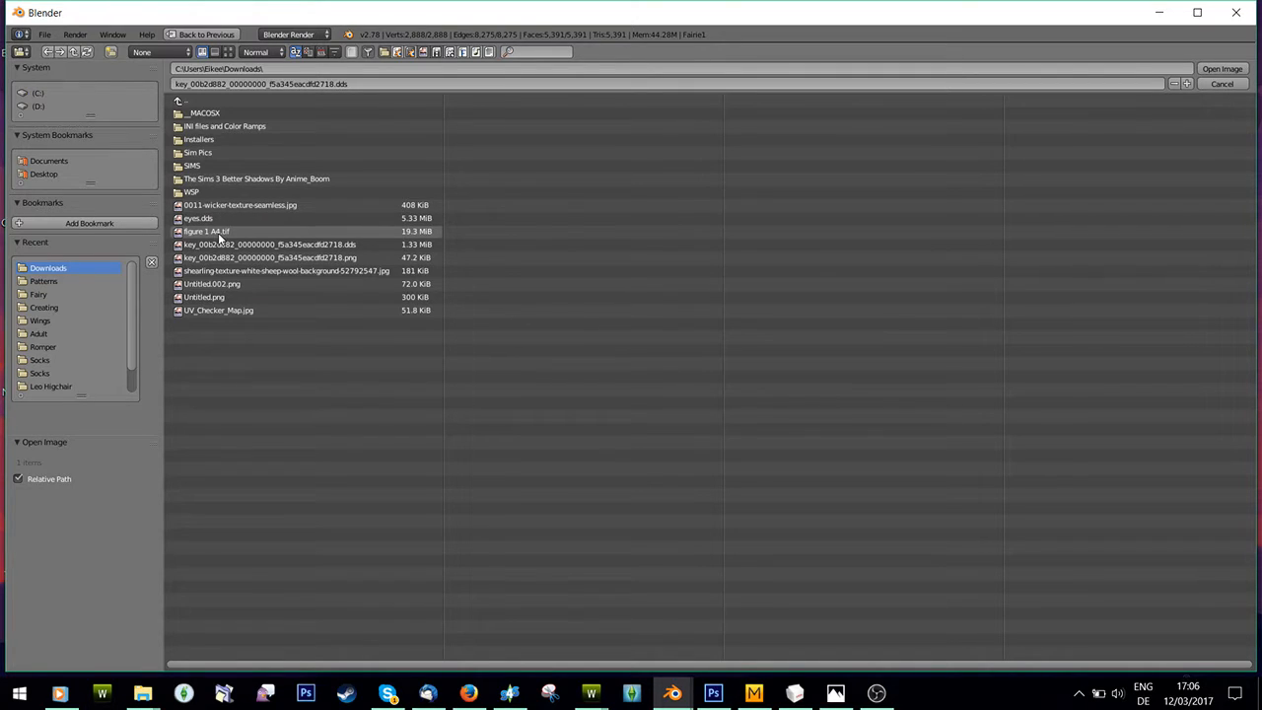
{"action": "double_click", "coordinate": [221, 287]}
{"action": "middle_click_drag", "start_coordinate": [332, 349], "coordinate": [247, 289]}
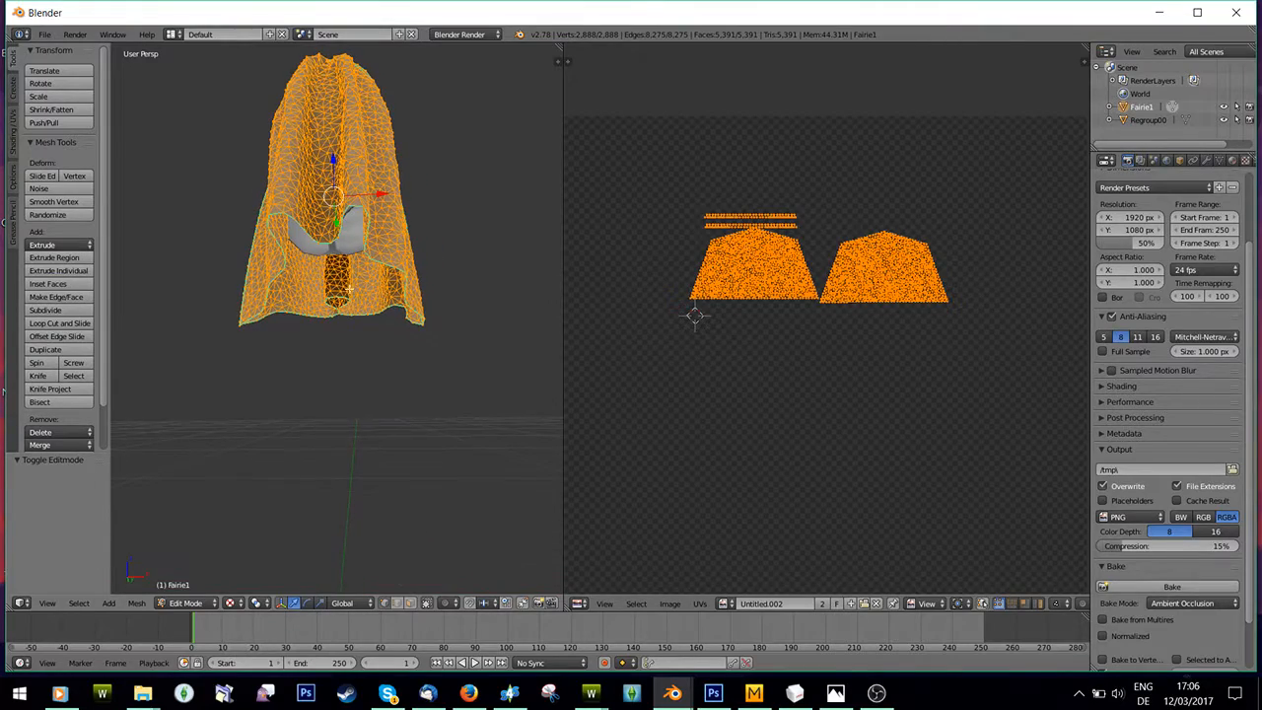
- Select the Regroup00 body mesh, enter Edit Mode, and load Untitled.png from Downloads behind its UV layout
{"action": "left_click", "coordinate": [1146, 120]}
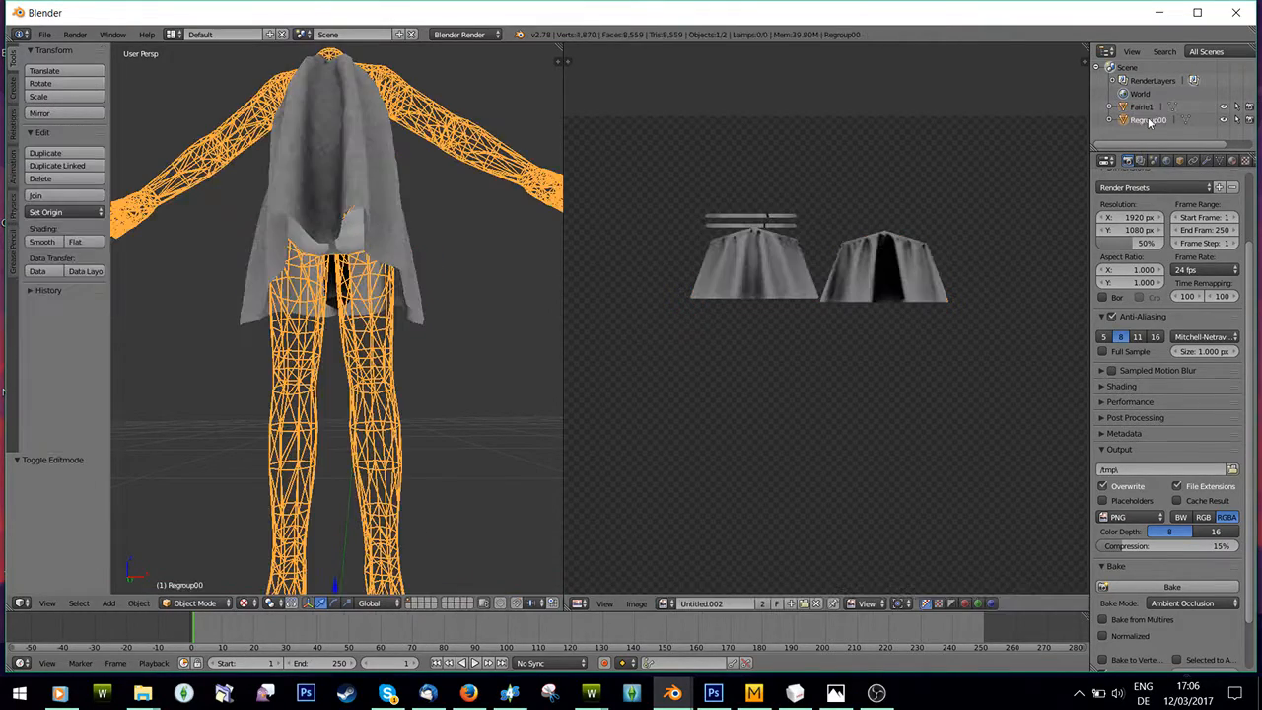
{"action": "left_click", "coordinate": [201, 605]}
{"action": "left_click", "coordinate": [197, 572]}
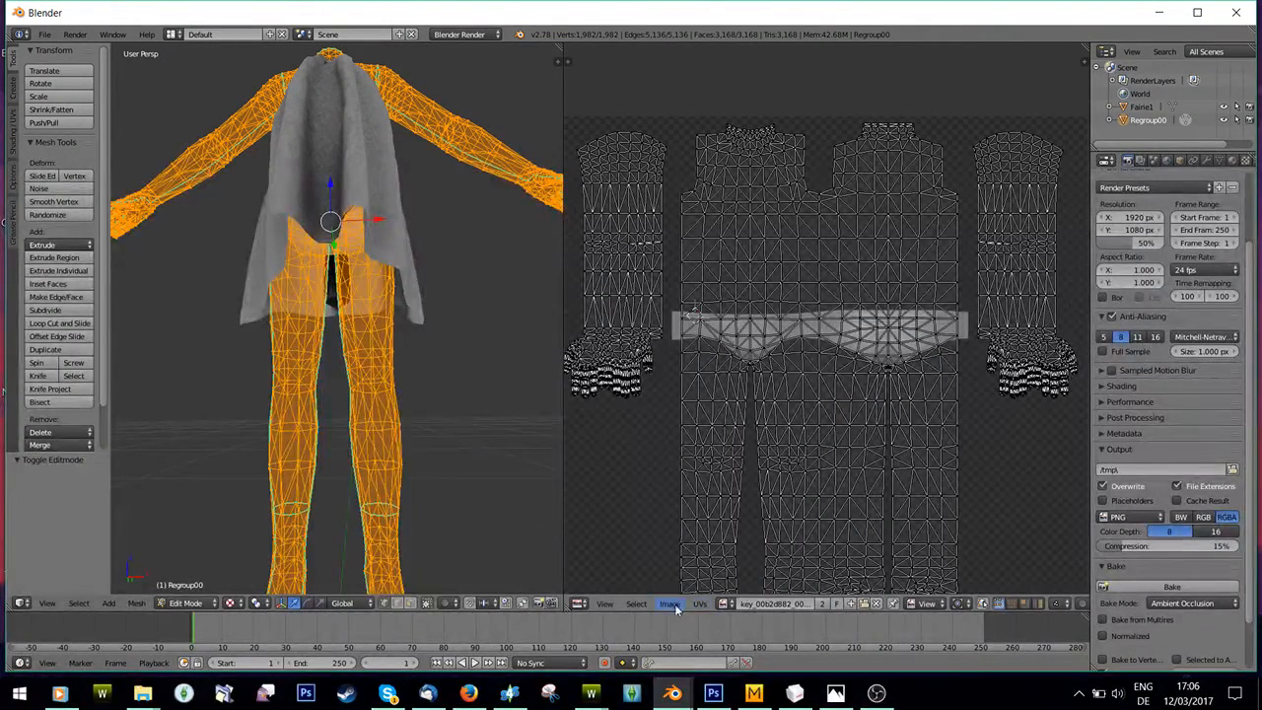
{"action": "left_click", "coordinate": [670, 603]}
{"action": "left_click", "coordinate": [676, 585]}
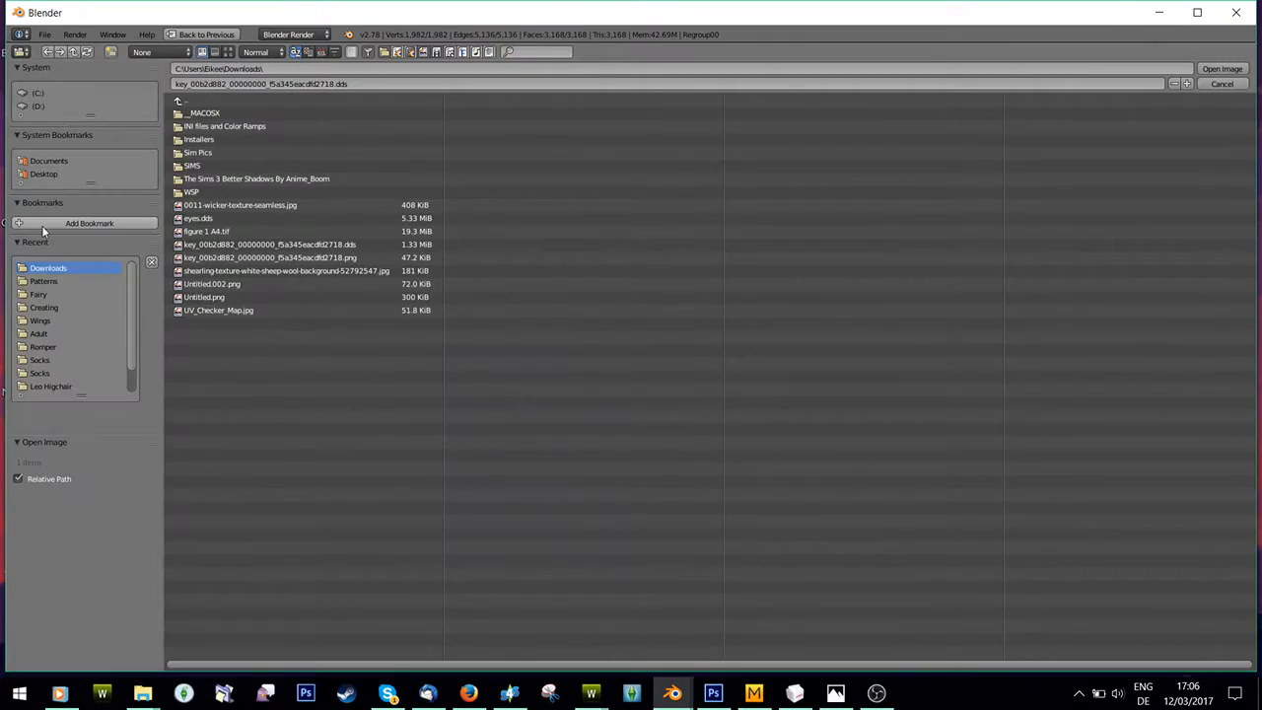
{"action": "double_click", "coordinate": [204, 297]}
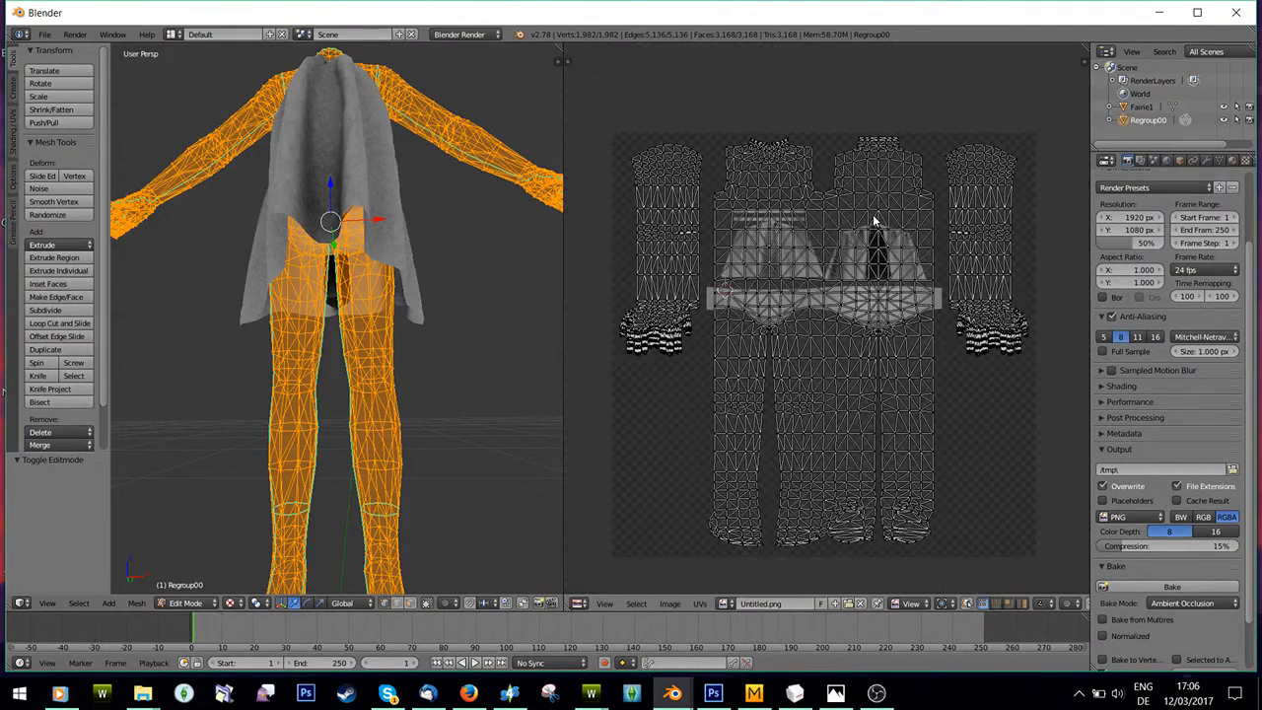
- Compare the combined texture with the body's UV layout, and deselect all of the body mesh's geometry
{"action": "scroll", "coordinate": [839, 280], "scroll_direction": "up", "scroll_amount": 2}
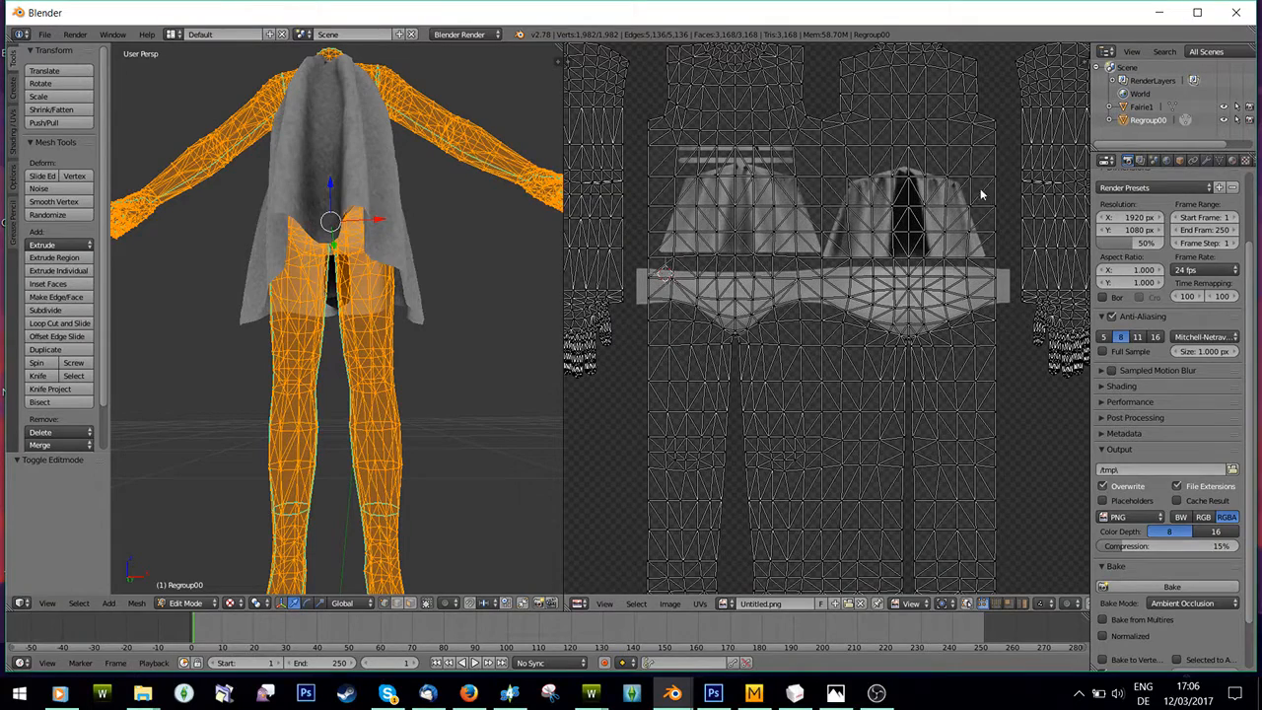
{"action": "middle_click_drag", "start_coordinate": [270, 236], "coordinate": [262, 261]}
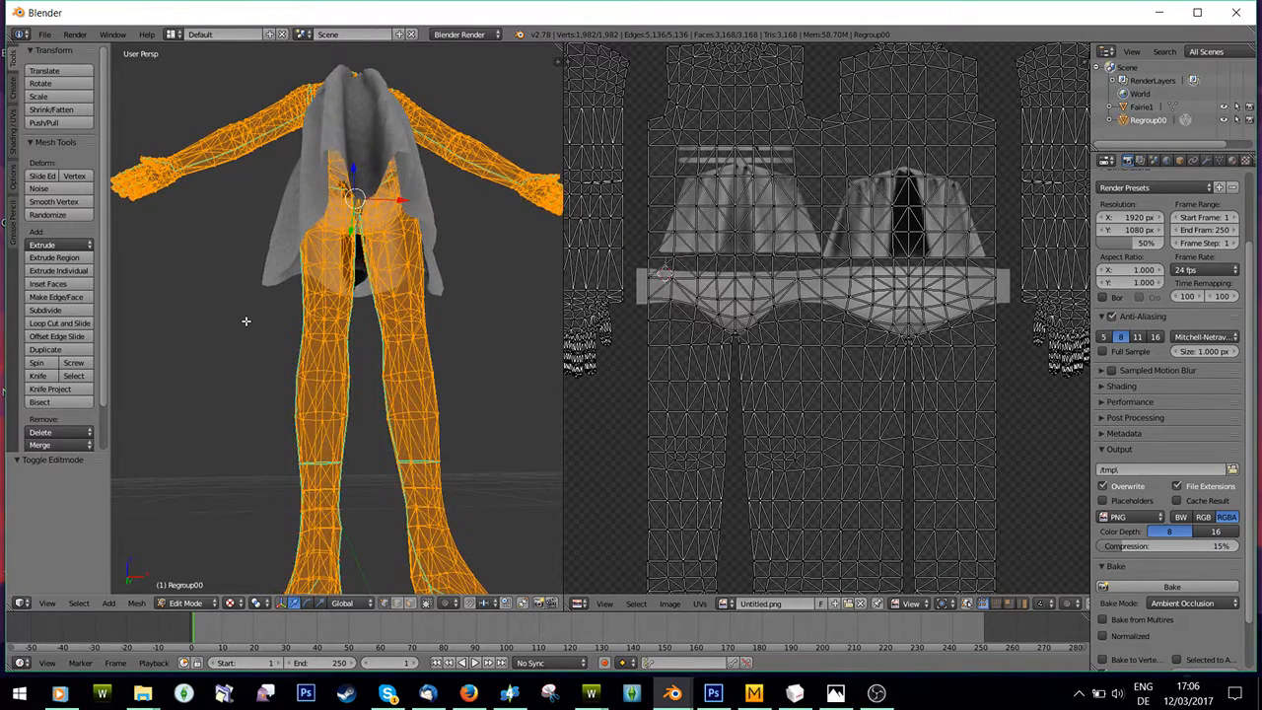
{"action": "key", "text": "a"}
{"action": "middle_click_drag", "start_coordinate": [248, 318], "coordinate": [428, 170]}
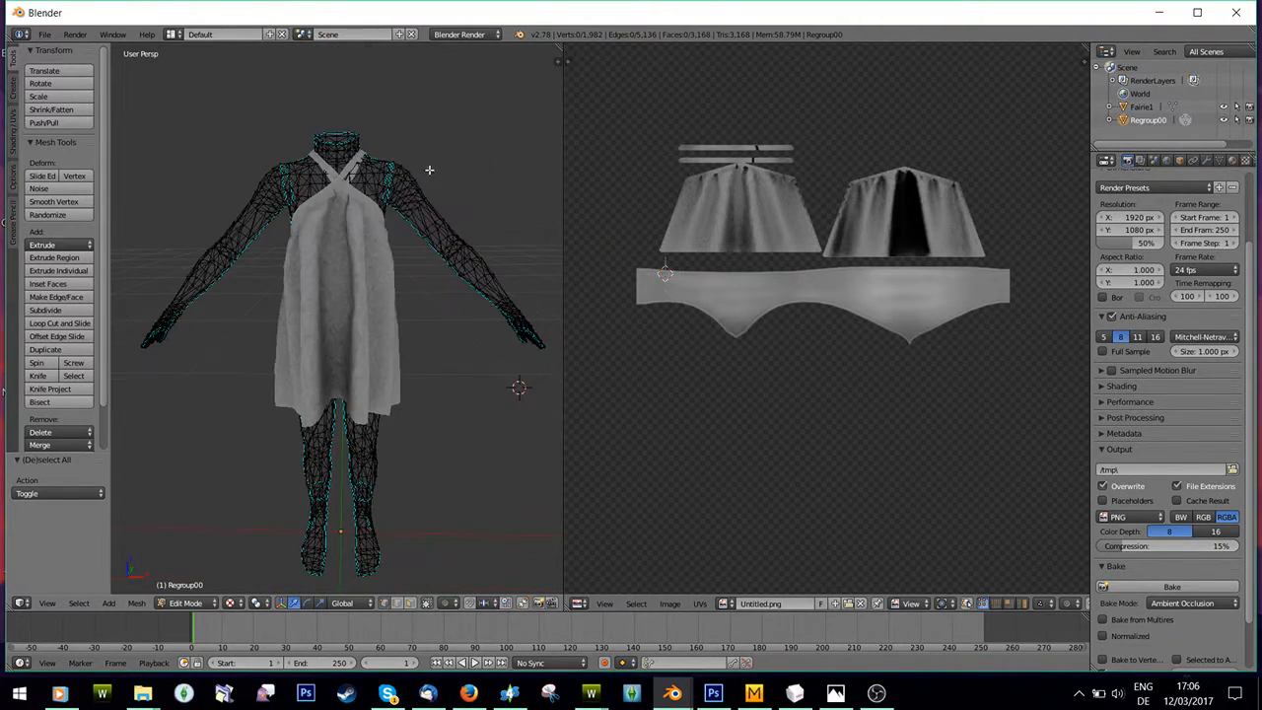
- Examine the textured dress and body from the front, sides and below, including the area under the hem, and return to Photoshop
{"action": "scroll", "coordinate": [437, 282], "scroll_direction": "up", "scroll_amount": 3}
{"action": "middle_click_drag", "start_coordinate": [386, 349], "coordinate": [363, 205]}
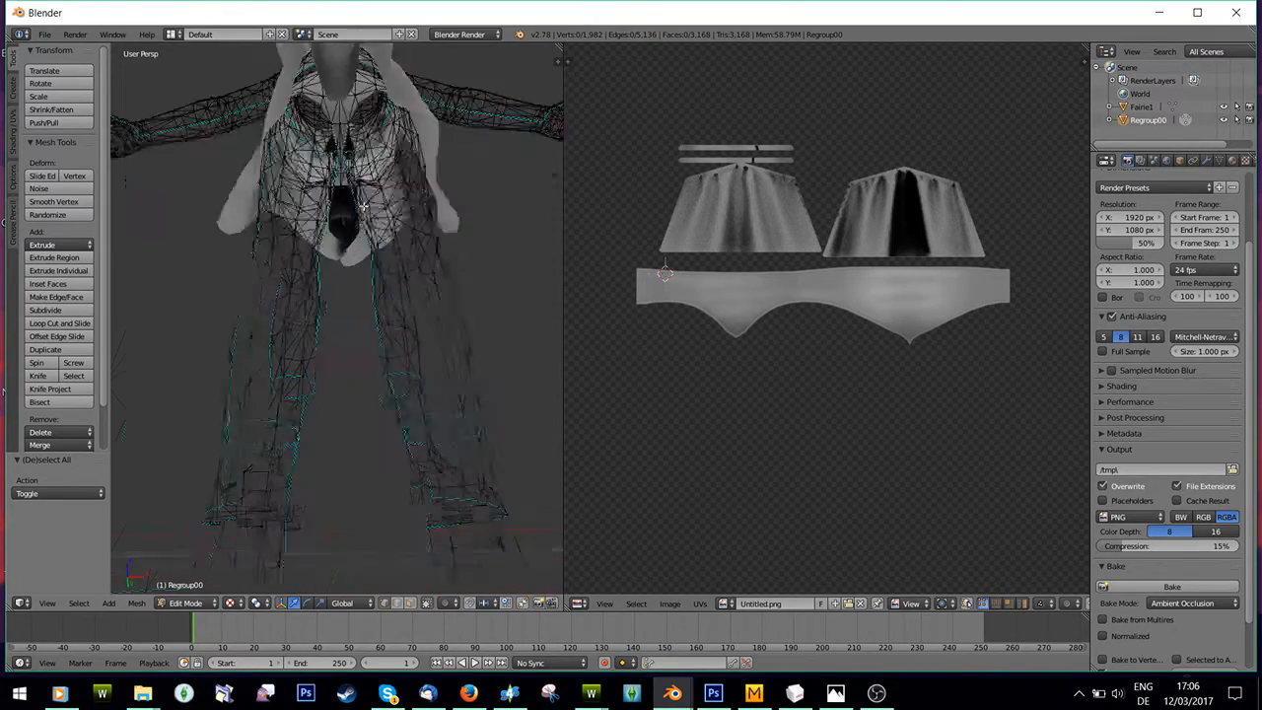
{"action": "scroll", "coordinate": [364, 207], "scroll_direction": "up", "scroll_amount": 3}
{"action": "middle_click_drag", "start_coordinate": [384, 133], "coordinate": [375, 199]}
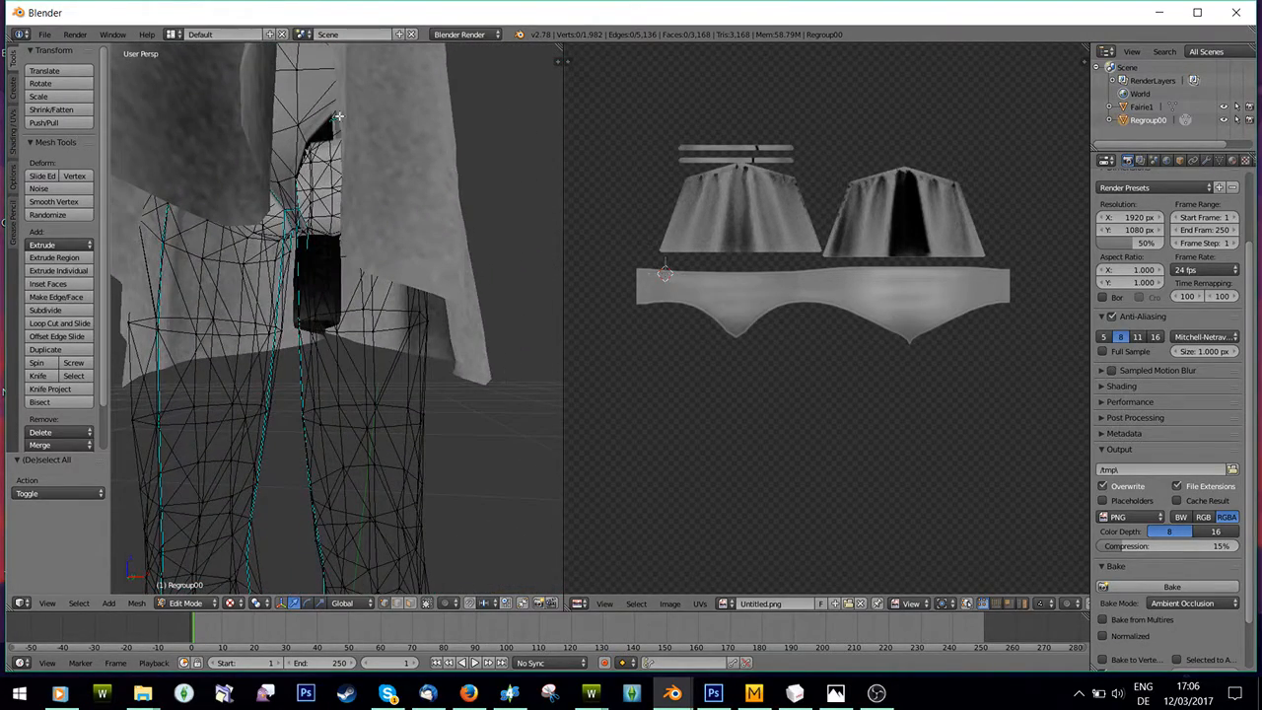
{"action": "scroll", "coordinate": [298, 129], "scroll_direction": "up", "scroll_amount": 8}
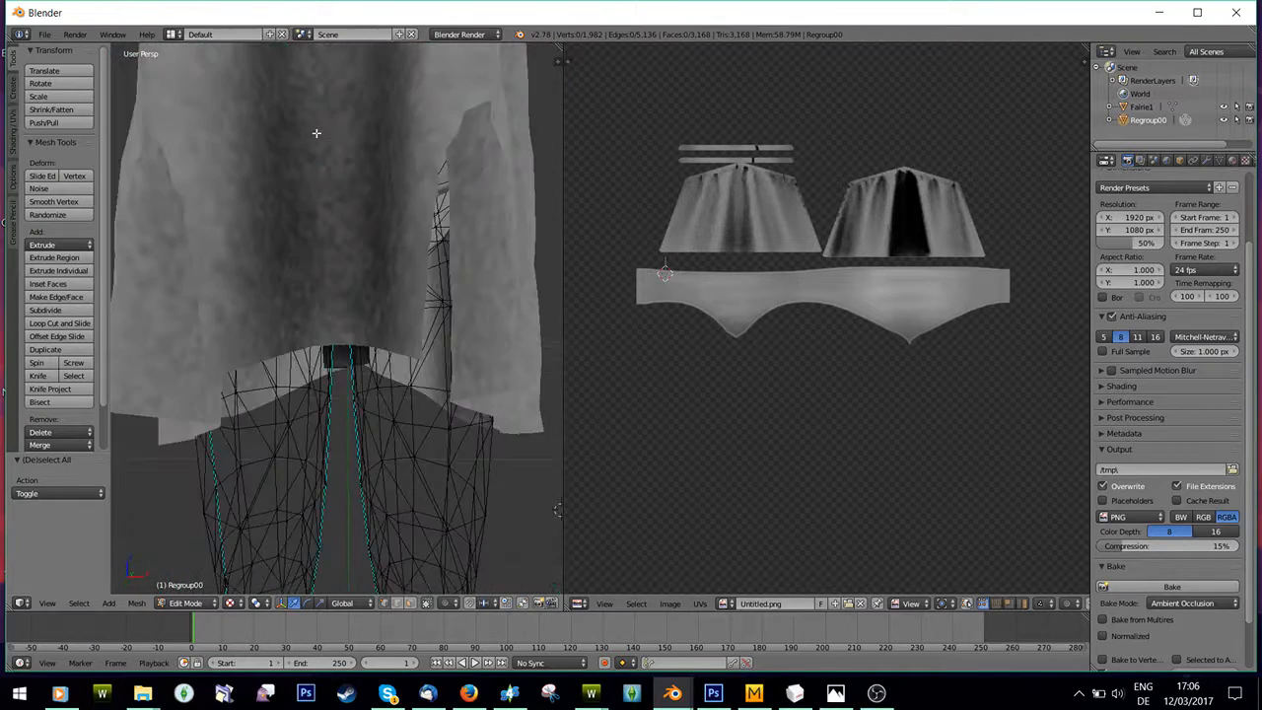
{"action": "scroll", "coordinate": [313, 155], "scroll_direction": "down", "scroll_amount": 6}
{"action": "scroll", "coordinate": [341, 186], "scroll_direction": "up", "scroll_amount": 4}
{"action": "scroll", "coordinate": [326, 226], "scroll_direction": "down", "scroll_amount": 4}
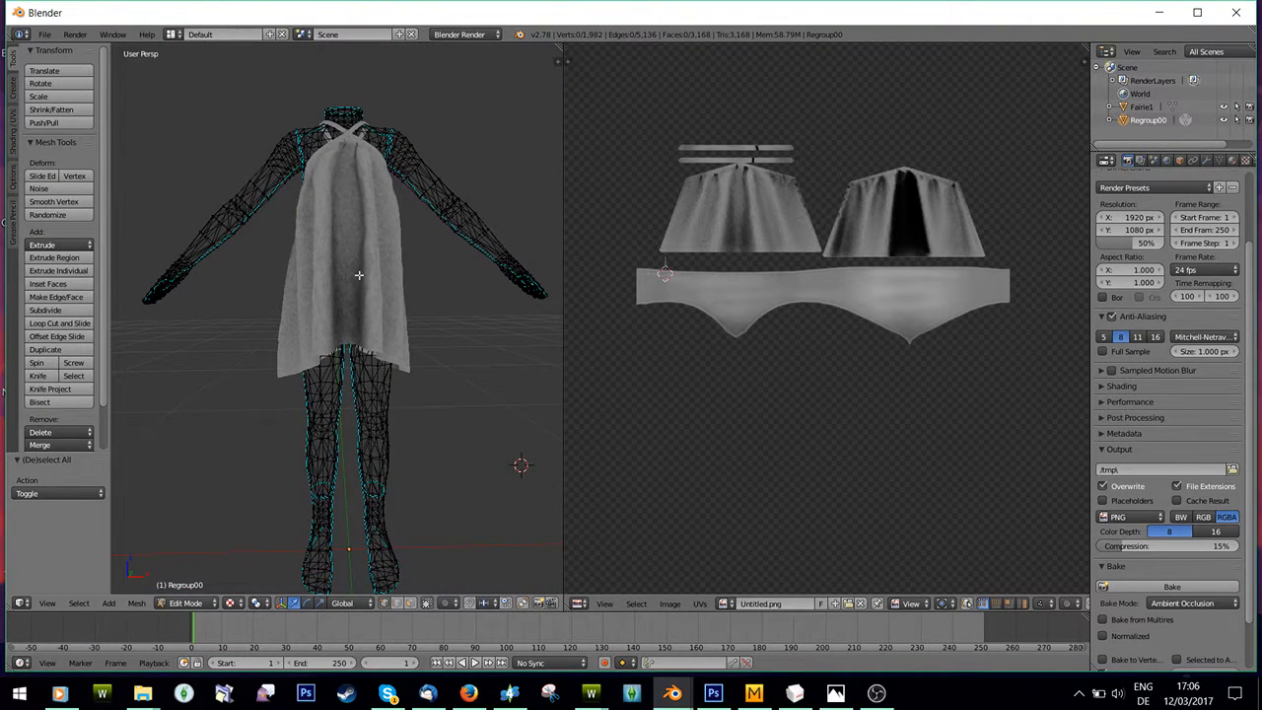
{"action": "scroll", "coordinate": [395, 332], "scroll_direction": "up", "scroll_amount": 2}
{"action": "scroll", "coordinate": [396, 332], "scroll_direction": "down", "scroll_amount": 3}
{"action": "middle_click_drag", "start_coordinate": [408, 296], "coordinate": [334, 283]}
{"action": "scroll", "coordinate": [414, 236], "scroll_direction": "up", "scroll_amount": 2}
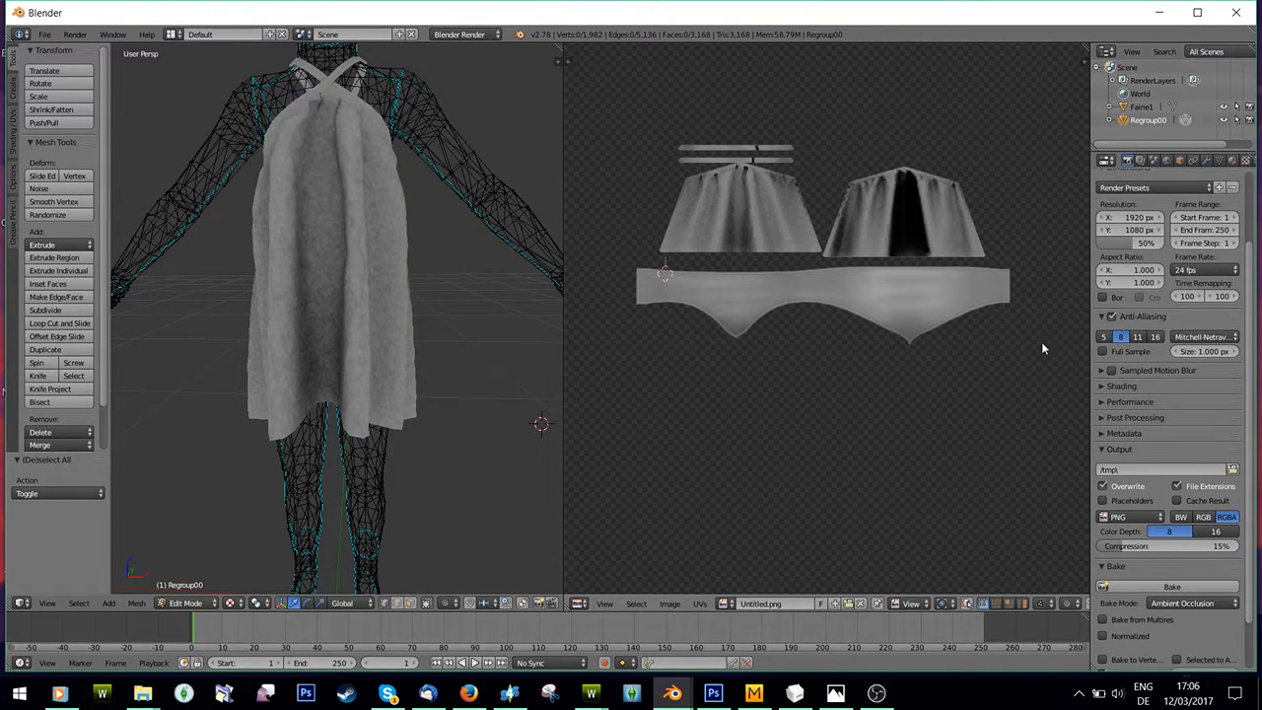
{"action": "middle_click_drag", "start_coordinate": [414, 399], "coordinate": [499, 445]}
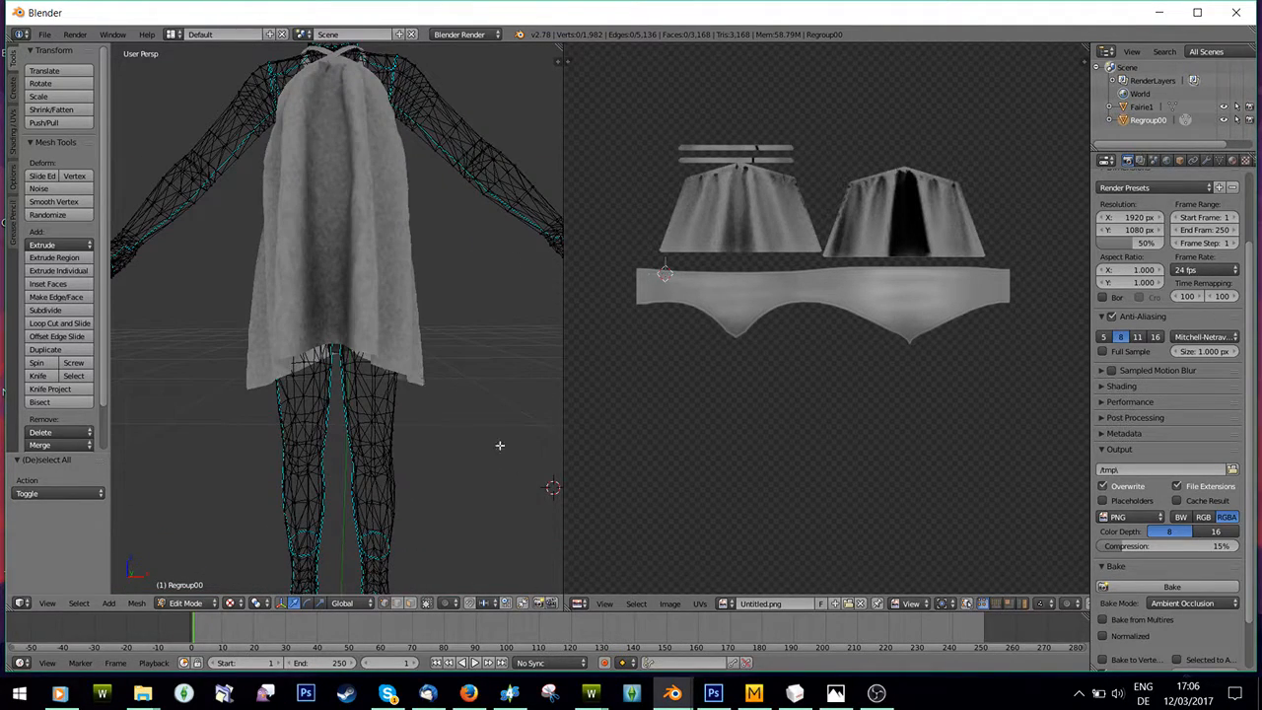
{"action": "left_click", "coordinate": [596, 698]}
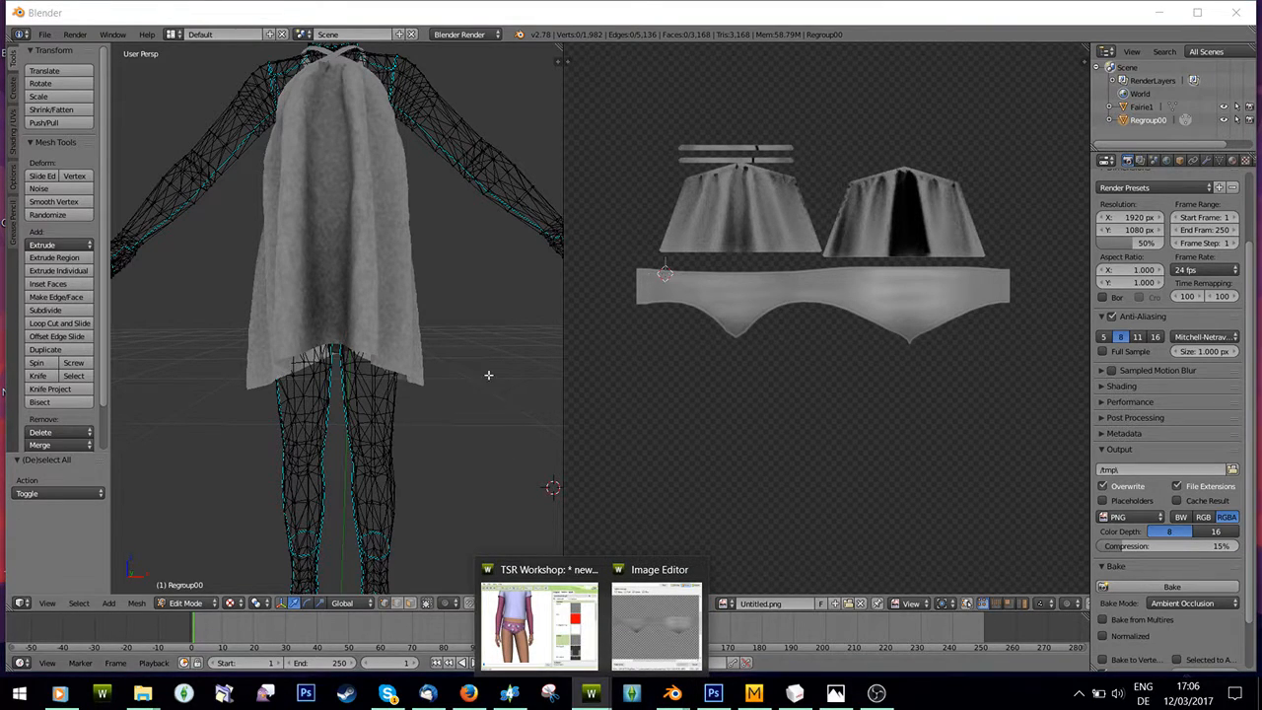
{"action": "mouse_move", "coordinate": [471, 369]}
{"action": "middle_mouse_down"}
{"action": "mouse_move", "coordinate": [470, 270]}
{"action": "mouse_move", "coordinate": [480, 355]}
{"action": "middle_mouse_up"}
{"action": "scroll", "coordinate": [480, 355], "scroll_direction": "up", "scroll_amount": 5}
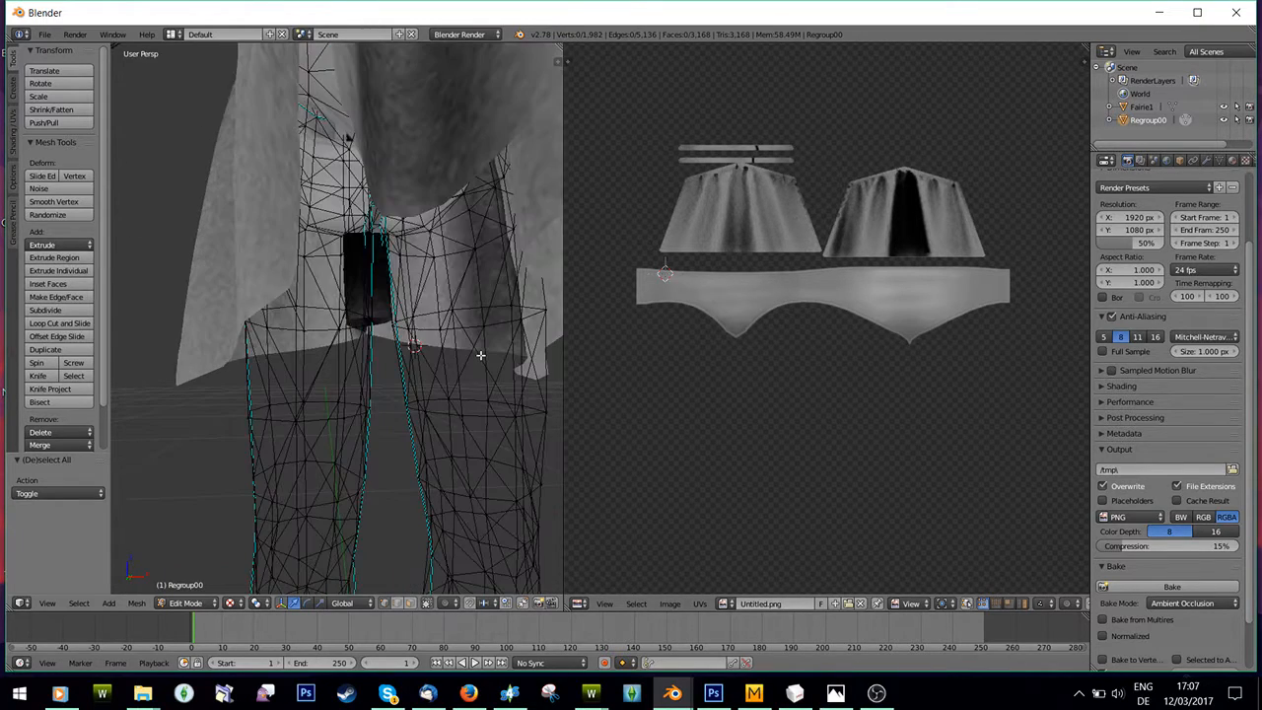
{"action": "scroll", "coordinate": [480, 355], "scroll_direction": "down", "scroll_amount": 5}
{"action": "left_click", "coordinate": [720, 694]}
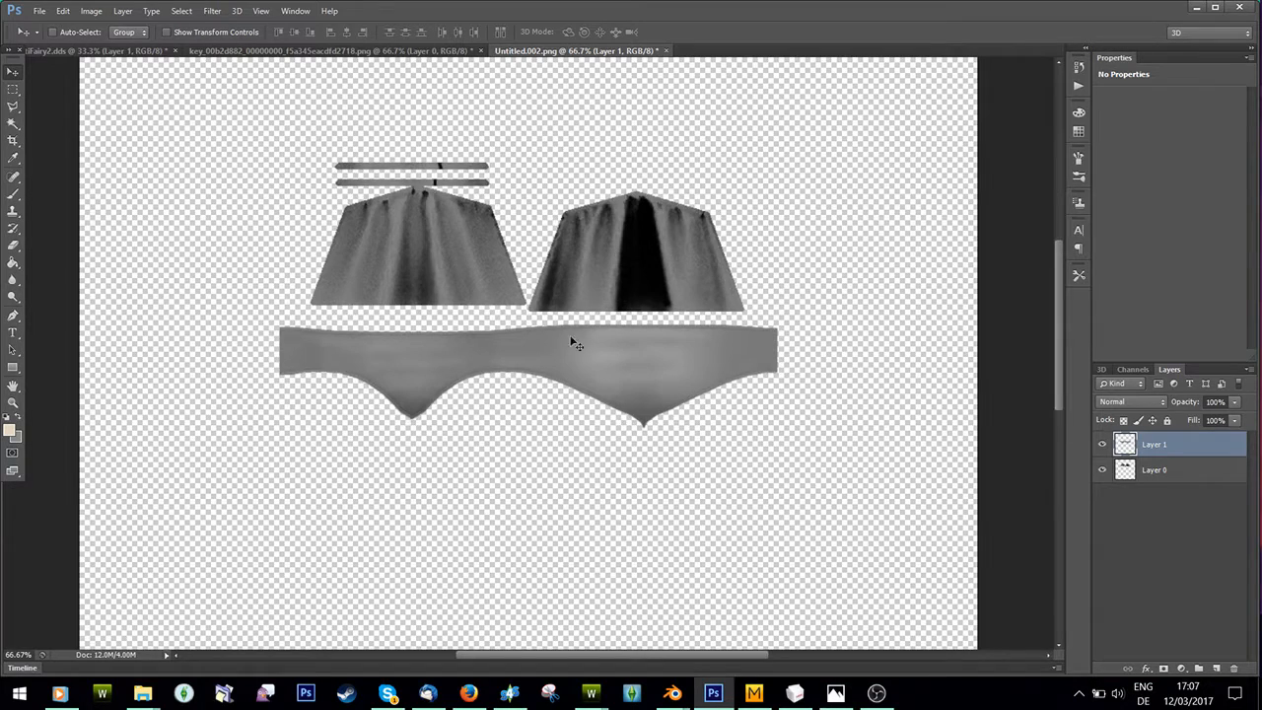
{"action": "right_click", "coordinate": [1149, 442]}
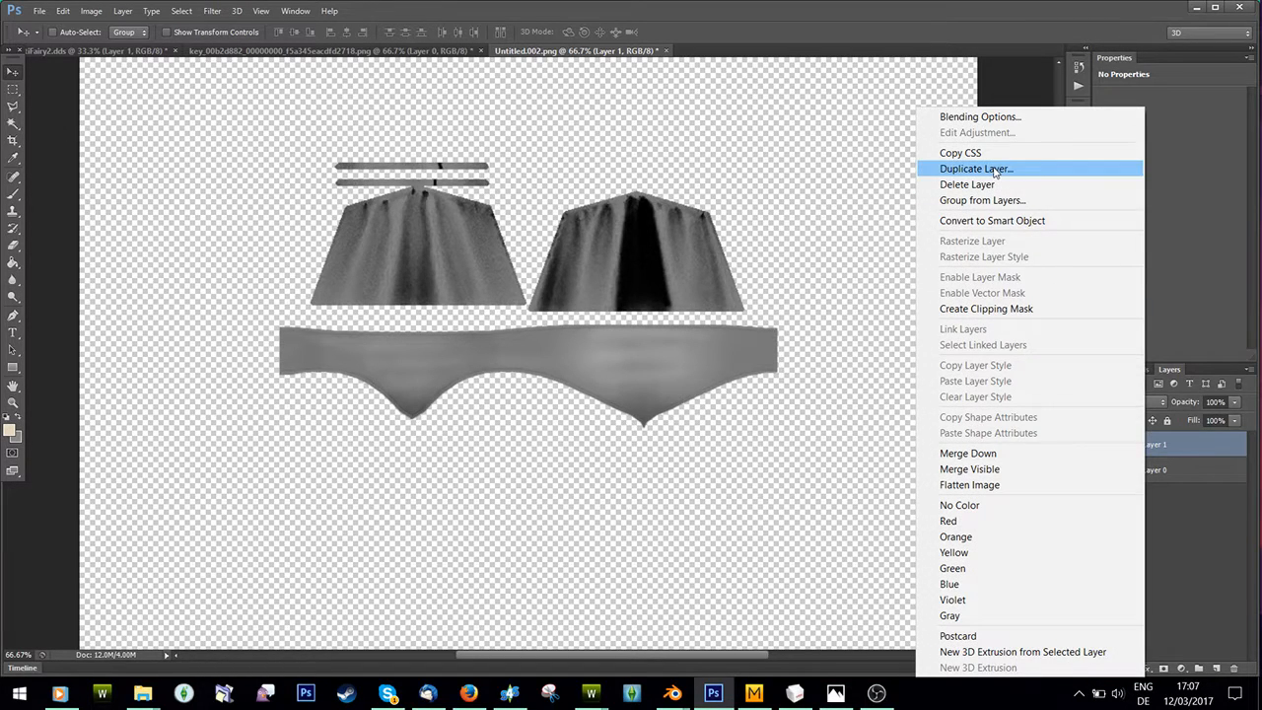
{"action": "left_click", "coordinate": [996, 170]}
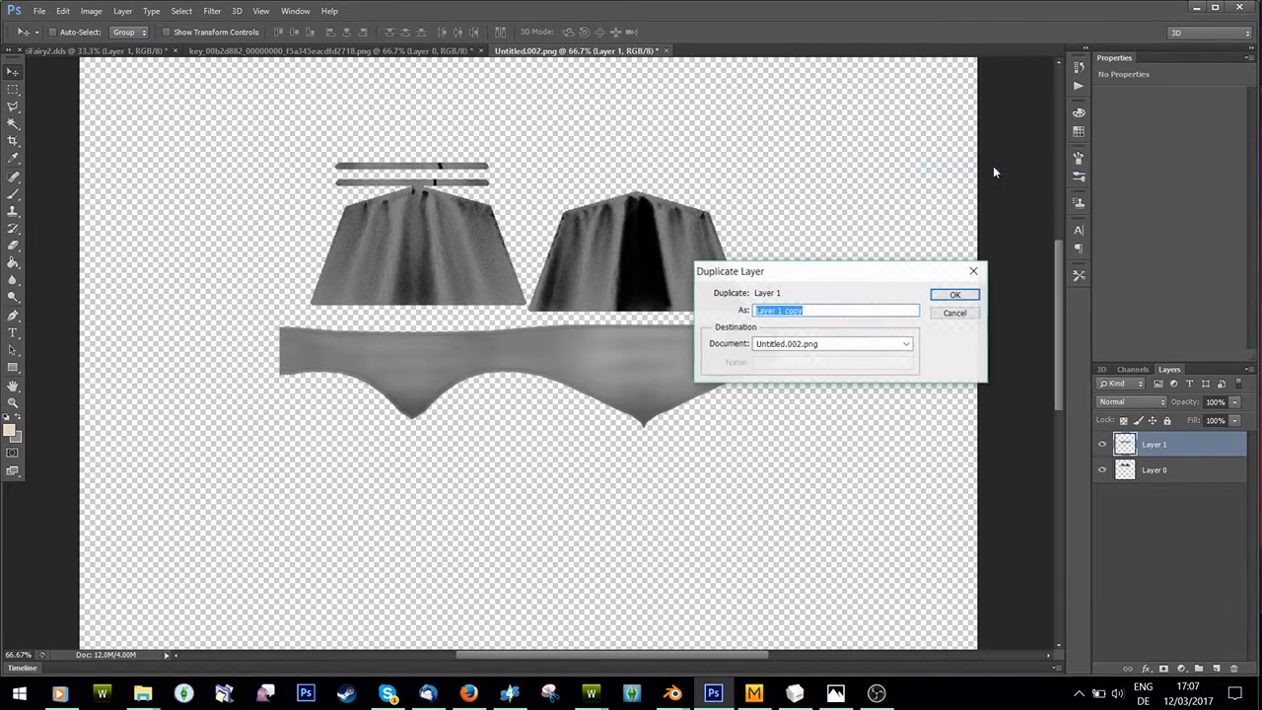
{"action": "left_click", "coordinate": [975, 270]}
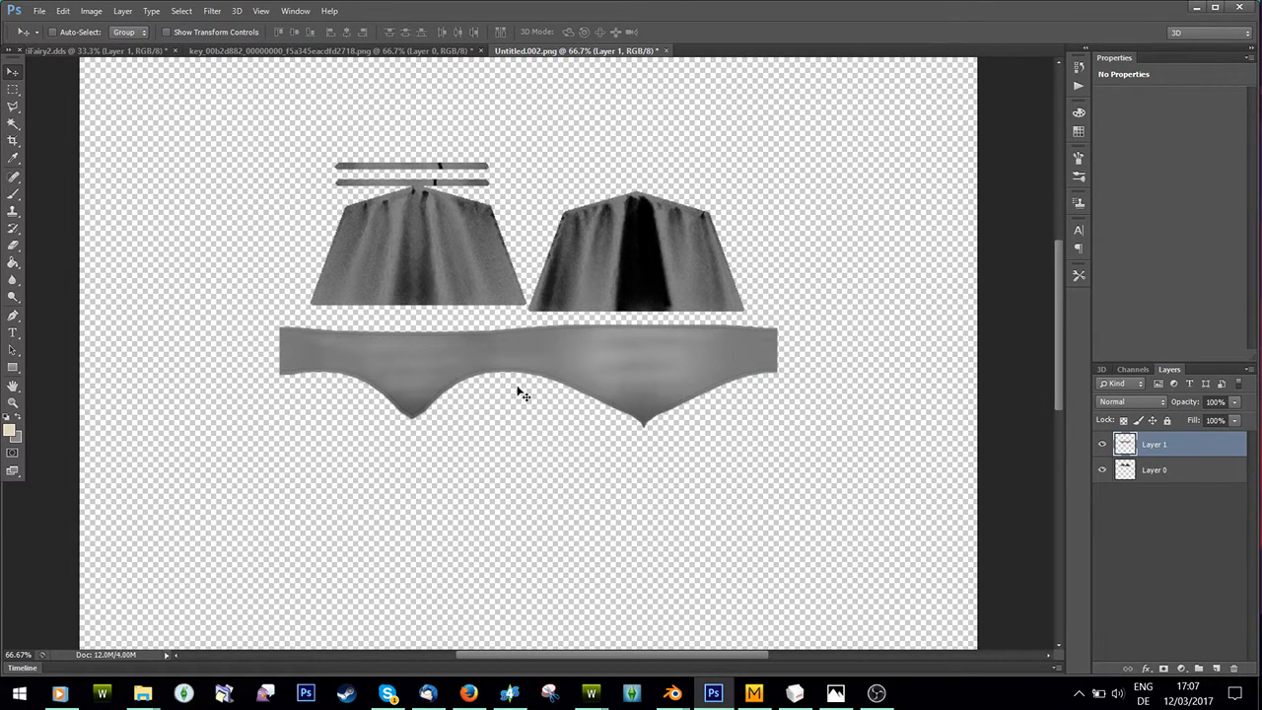
{"action": "scroll", "coordinate": [473, 288], "scroll_direction": "up", "scroll_amount": 10}
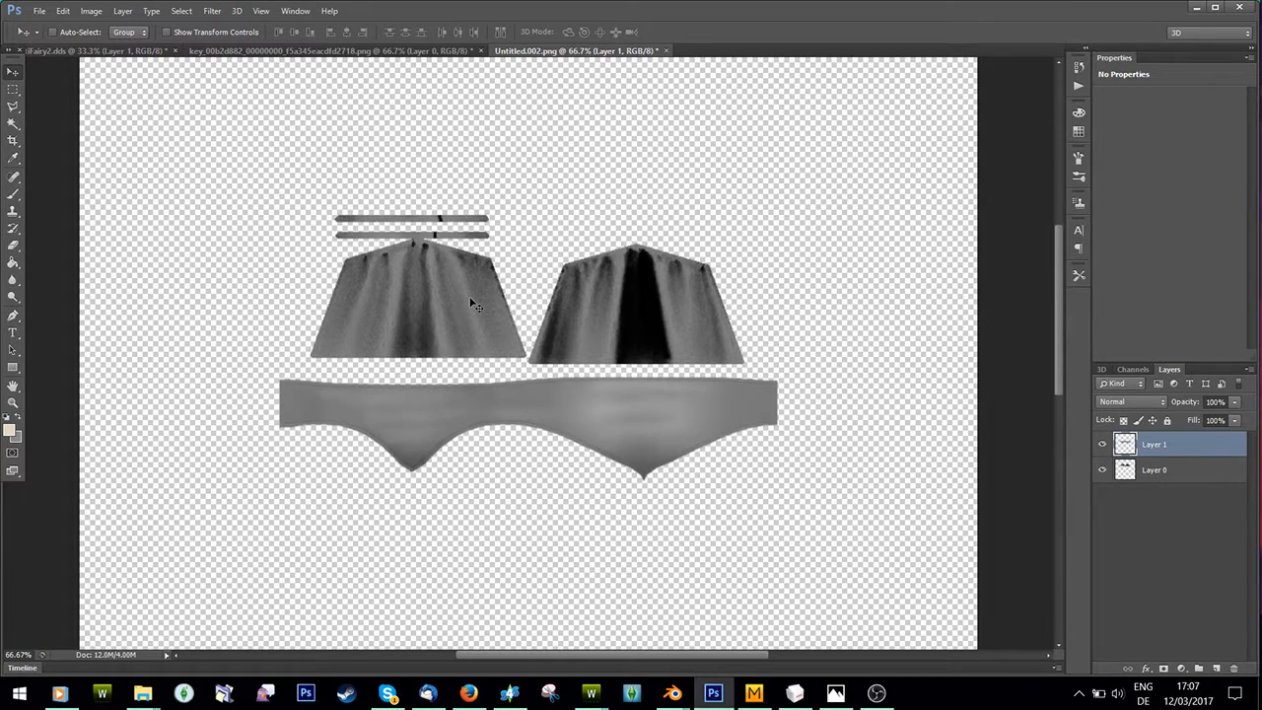
{"action": "scroll", "coordinate": [471, 302], "scroll_direction": "down", "scroll_amount": 5}
{"action": "mouse_move", "coordinate": [591, 695]}
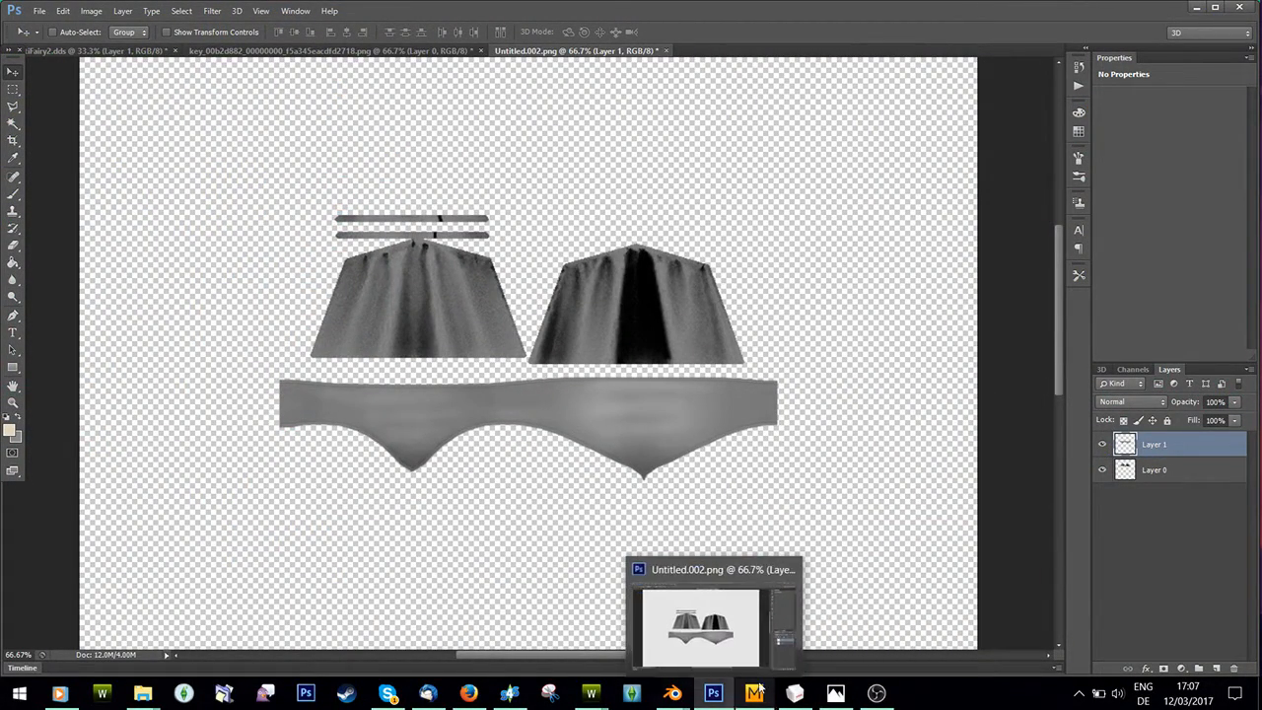
- Switch back to Blender and review the combined shading texture on the dress and body meshes, ending with the full front view
{"action": "left_click", "coordinate": [667, 626]}
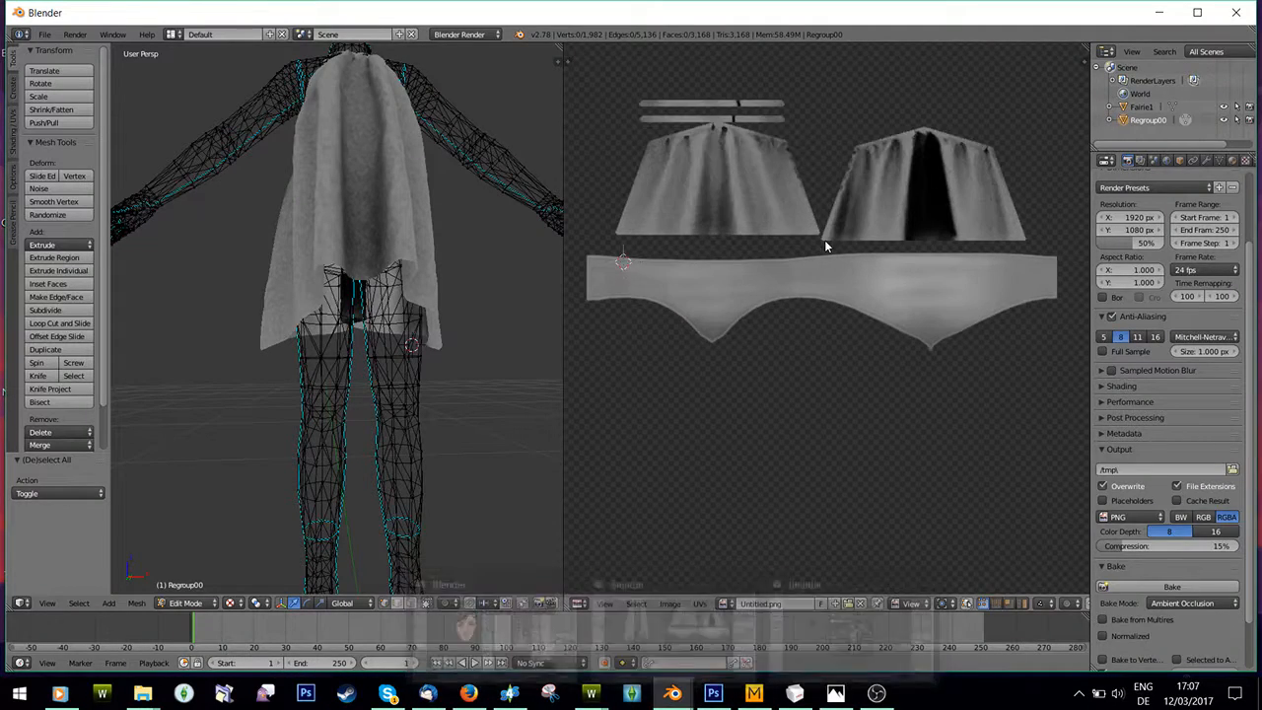
{"action": "scroll", "coordinate": [825, 242], "scroll_direction": "down", "scroll_amount": 2}
{"action": "middle_click_drag", "start_coordinate": [327, 308], "coordinate": [320, 281]}
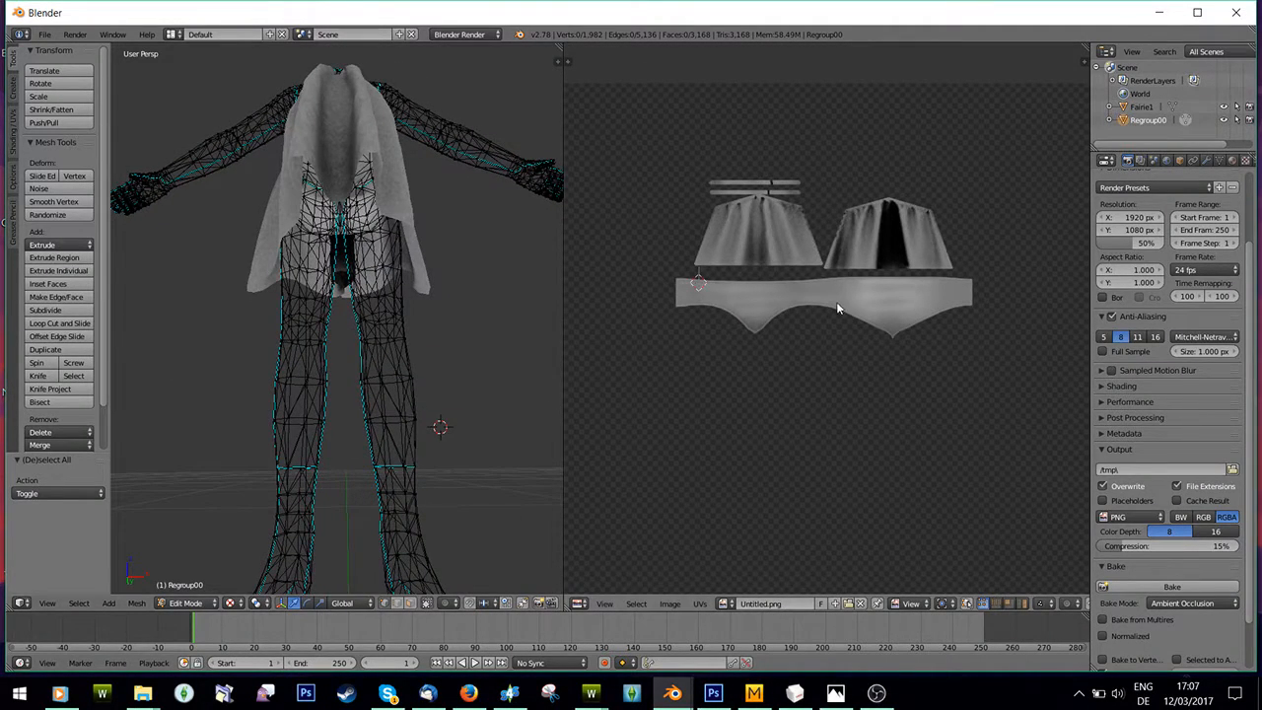
{"action": "middle_click_drag", "start_coordinate": [211, 254], "coordinate": [227, 227]}
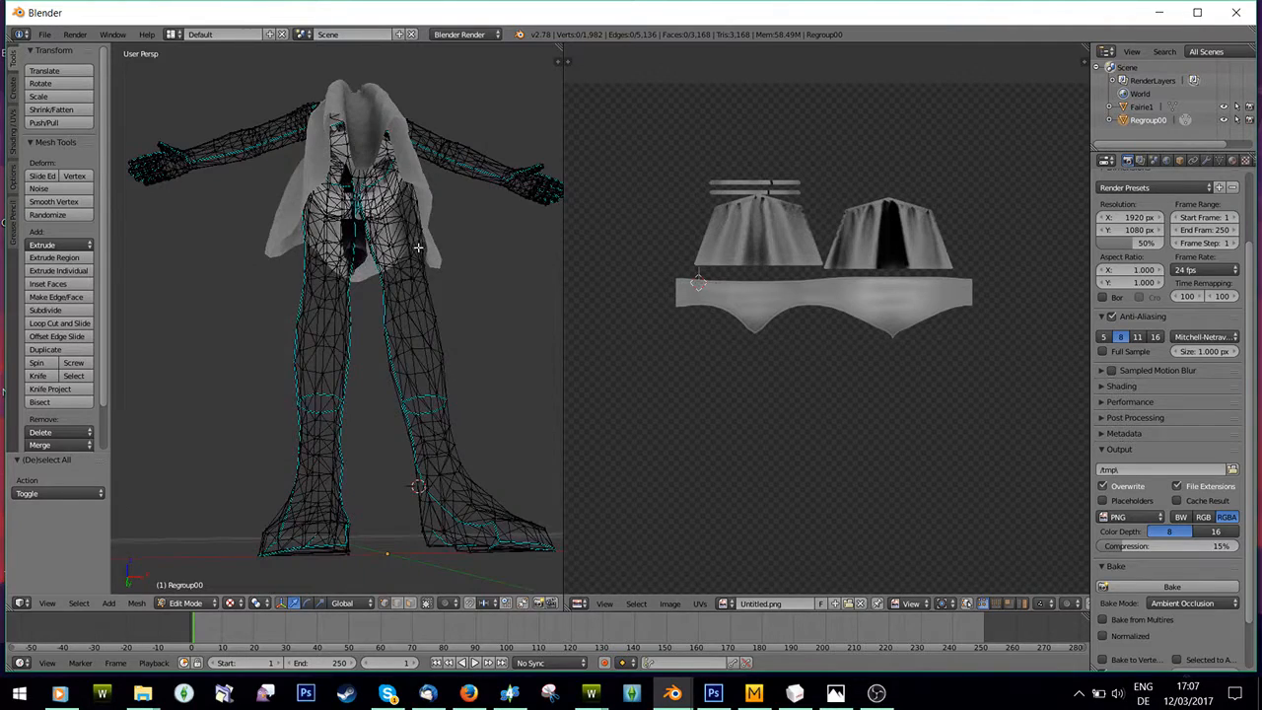
{"action": "middle_click_drag", "start_coordinate": [418, 247], "coordinate": [365, 181]}
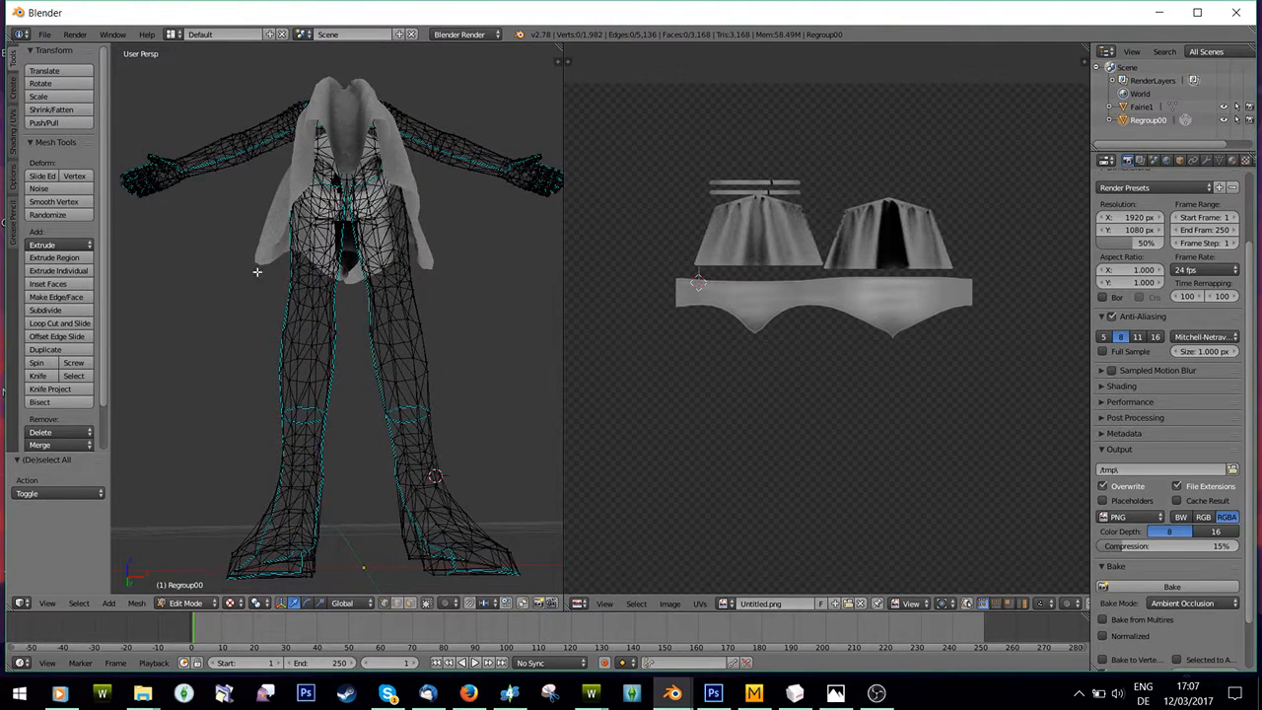
{"action": "middle_click_drag", "start_coordinate": [355, 318], "coordinate": [360, 351]}
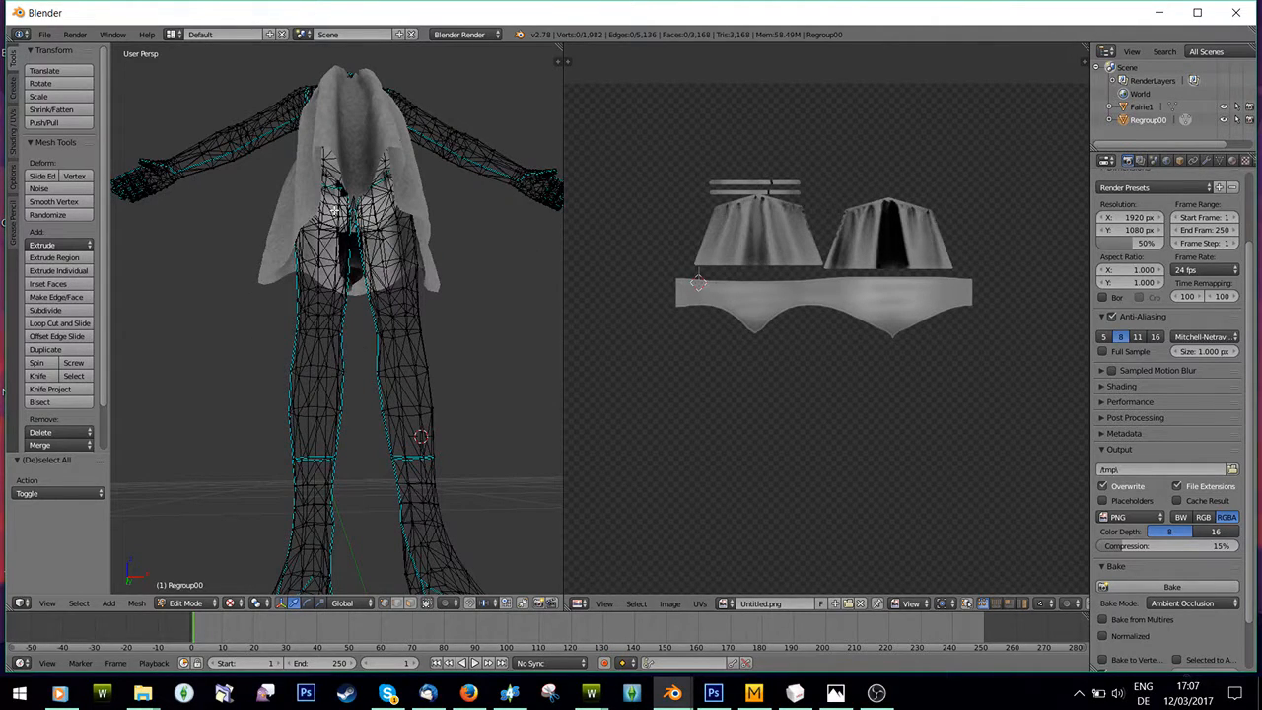
{"action": "middle_click_drag", "start_coordinate": [317, 286], "coordinate": [310, 364]}
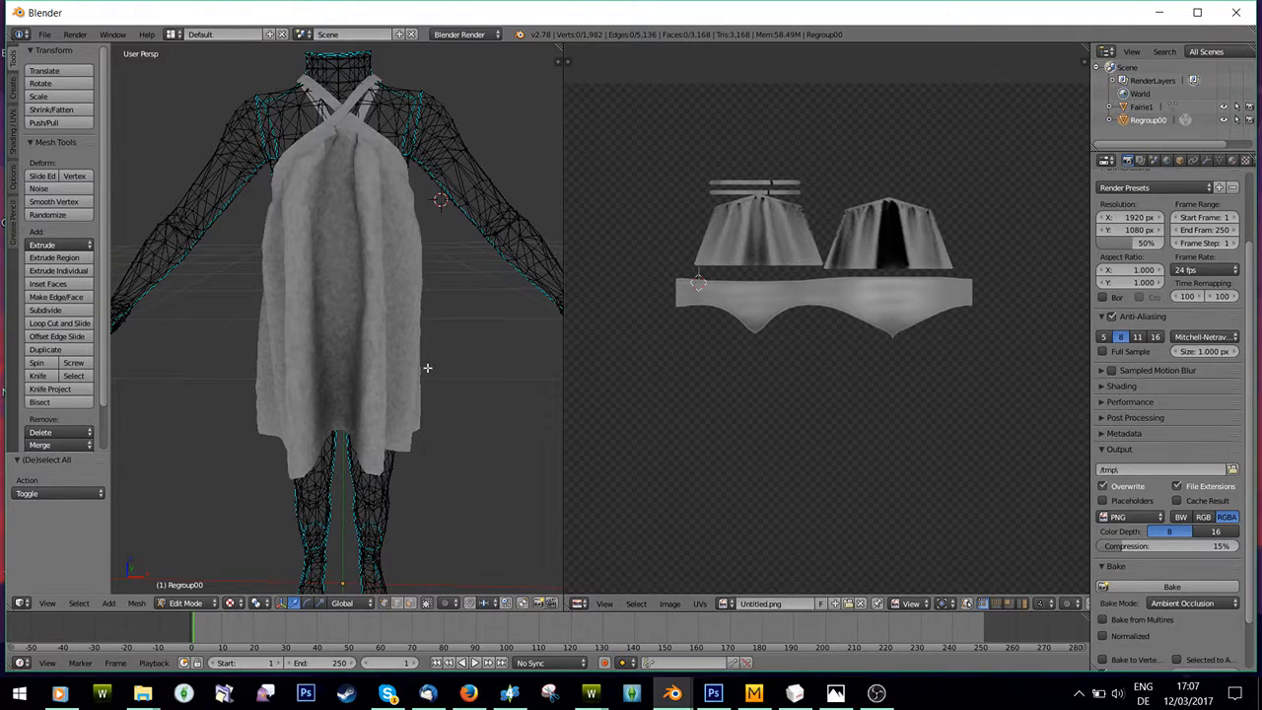
{"action": "scroll", "coordinate": [428, 366], "scroll_direction": "up", "scroll_amount": 4}
{"action": "scroll", "coordinate": [424, 368], "scroll_direction": "down", "scroll_amount": 6}
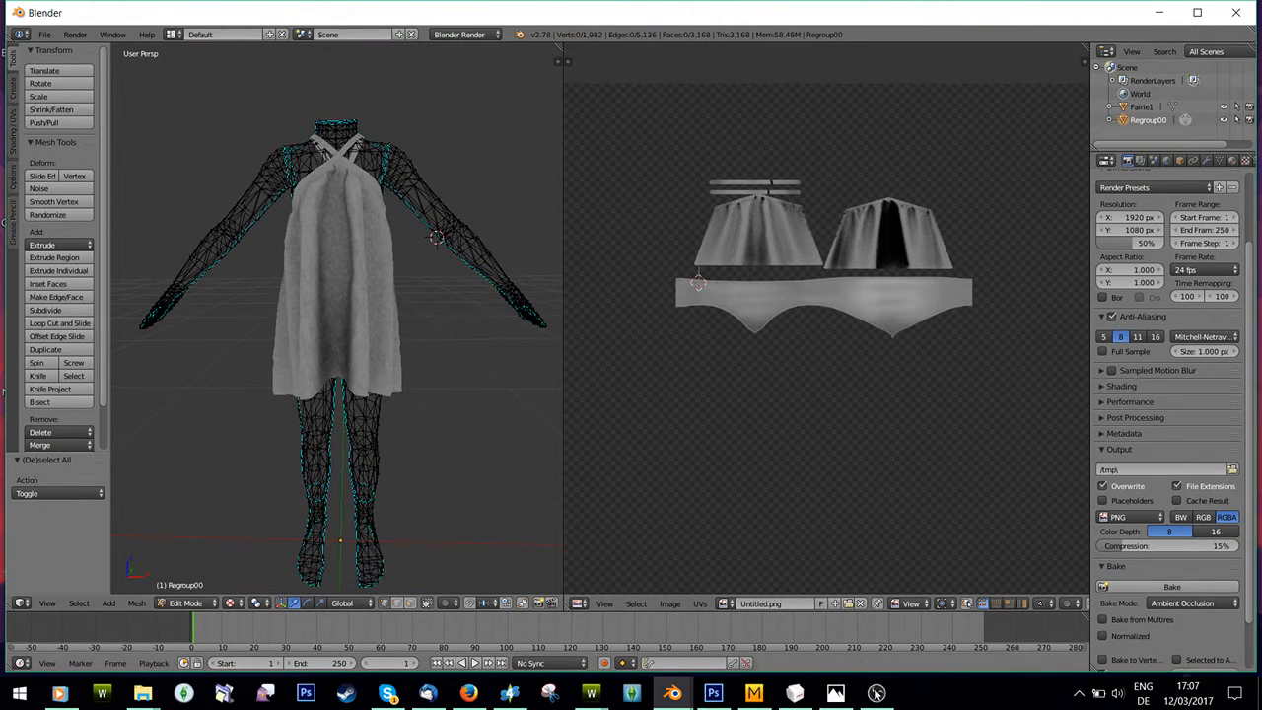